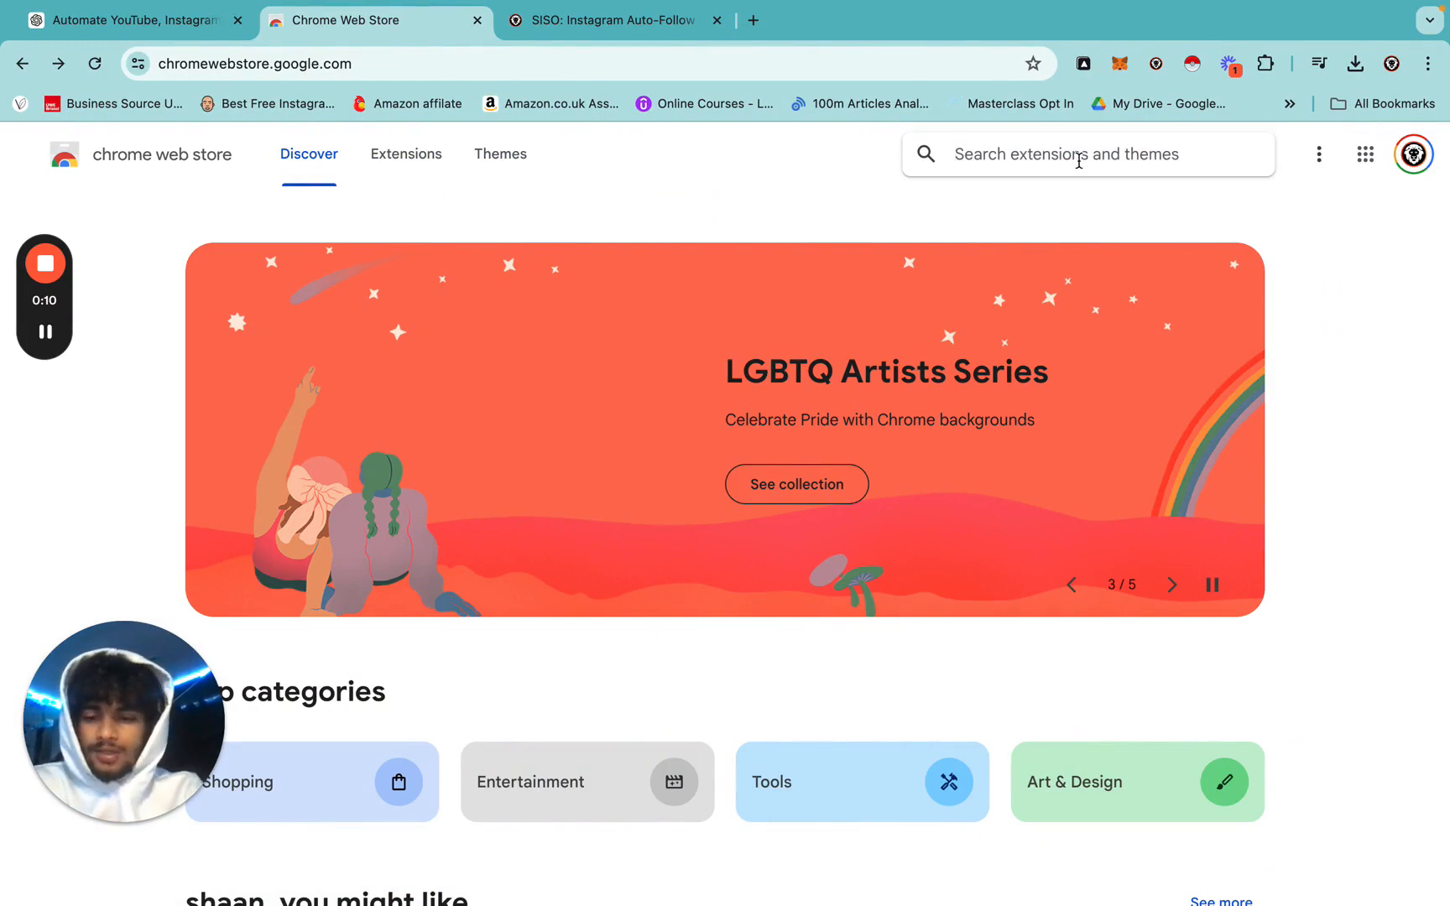
# Search the Web Store for 'automa', confirm Automa is installed, and return to the SISO Notion page.
pyautogui.press('Return')
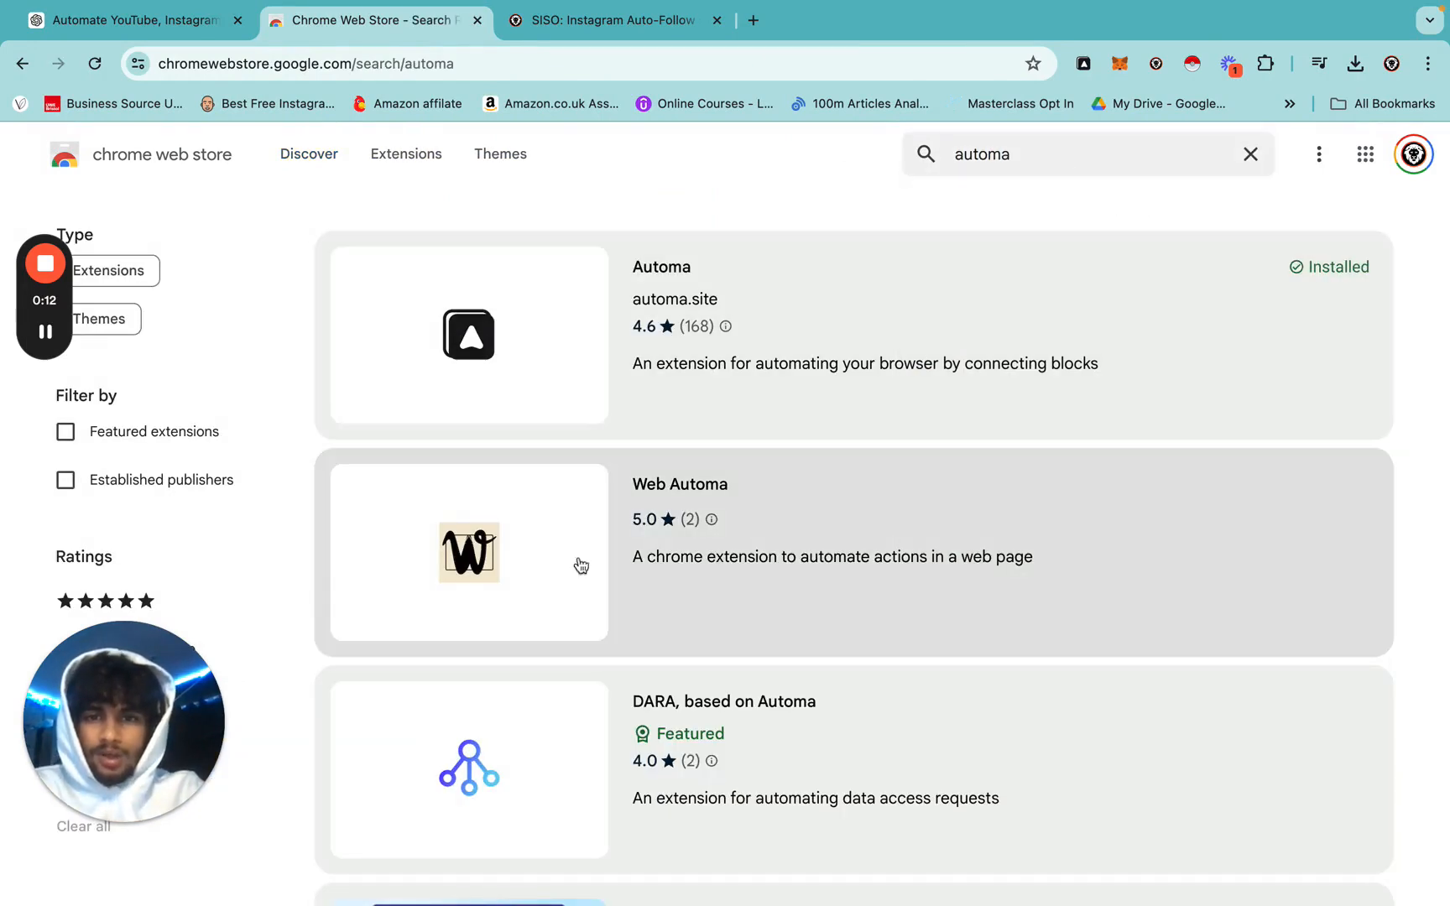
pyautogui.click(923, 370)
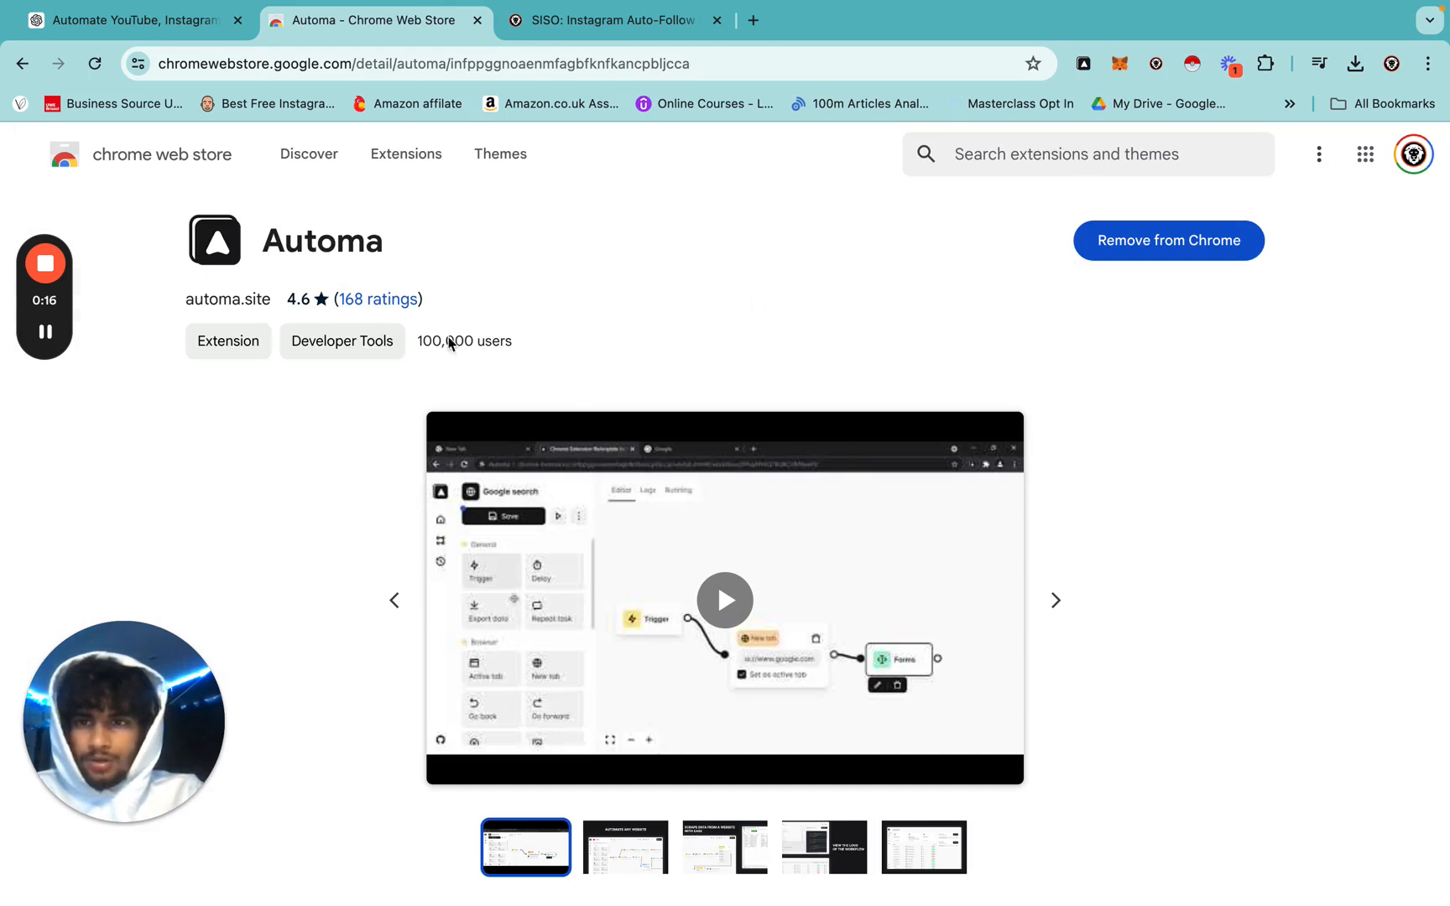
pyautogui.click(1083, 65)
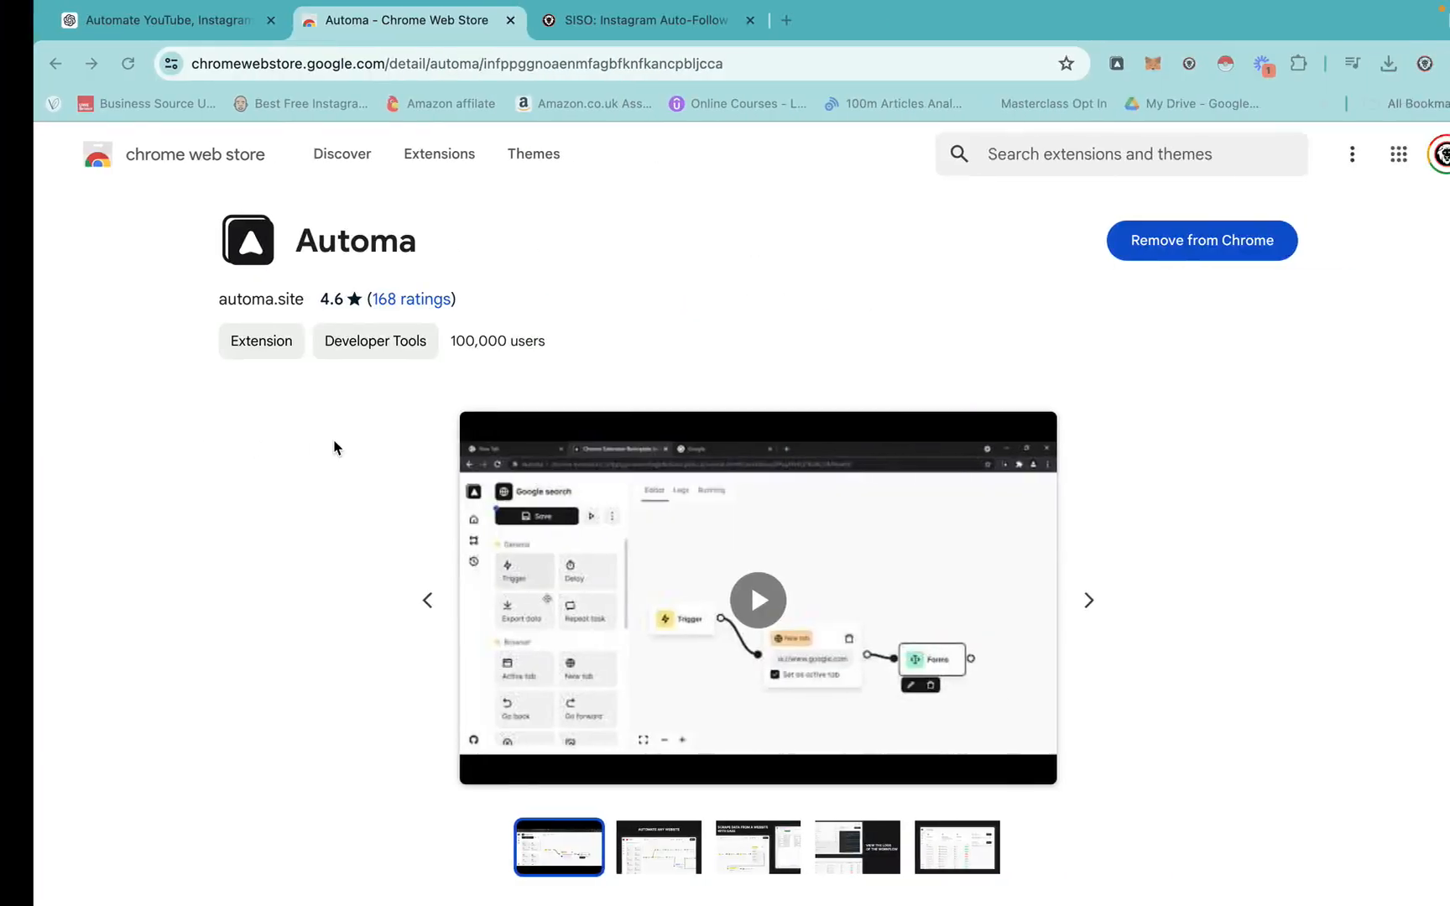
pyautogui.click(615, 25)
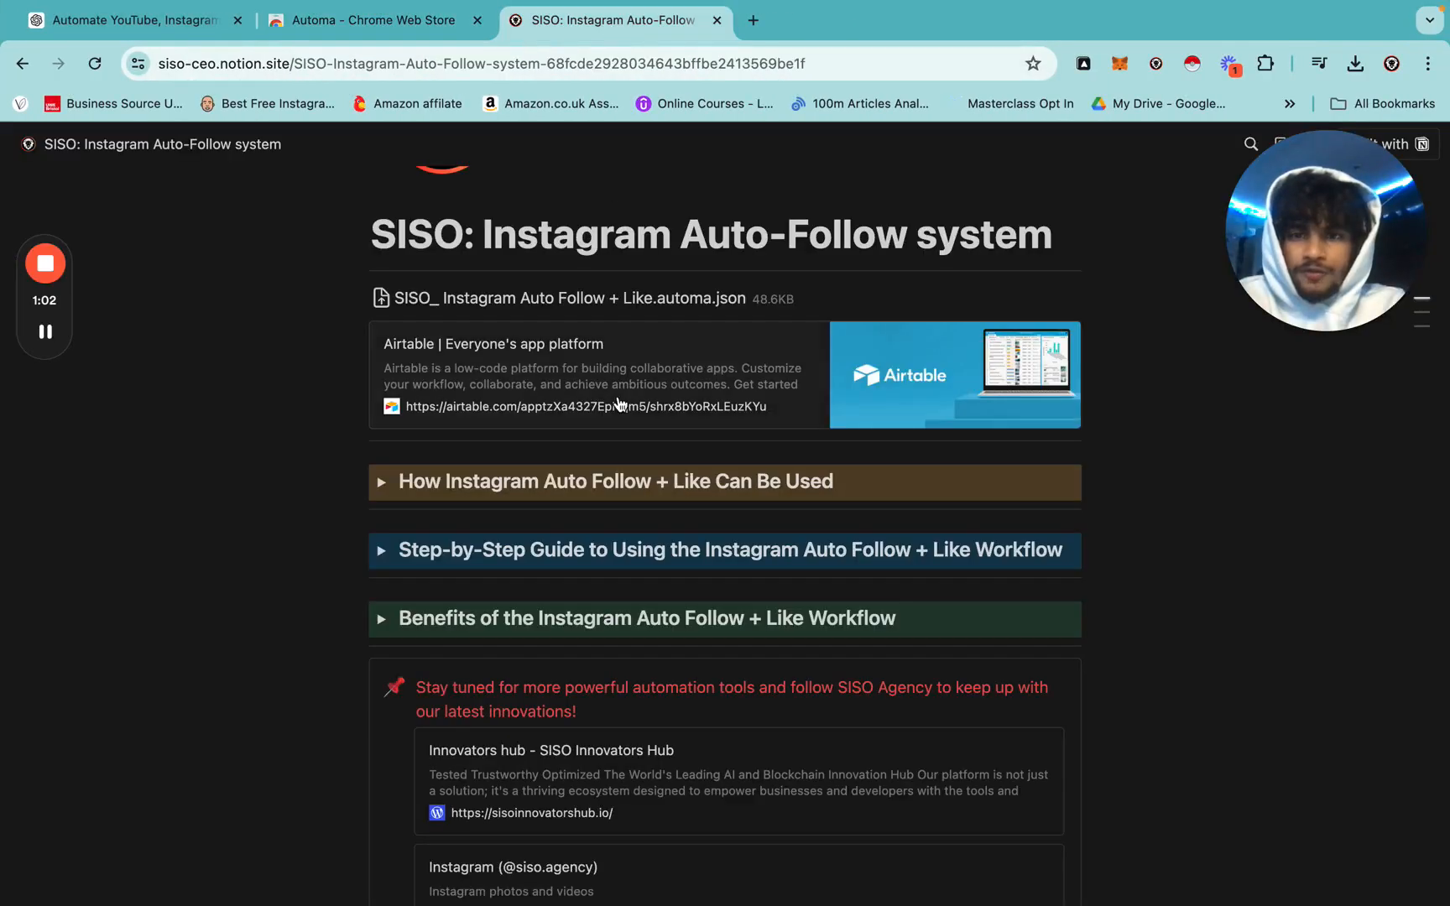
# Install the SISO Instagram Auto Follow + Like .automa.json attachment into Automa and close its tab.
pyautogui.click(640, 300)
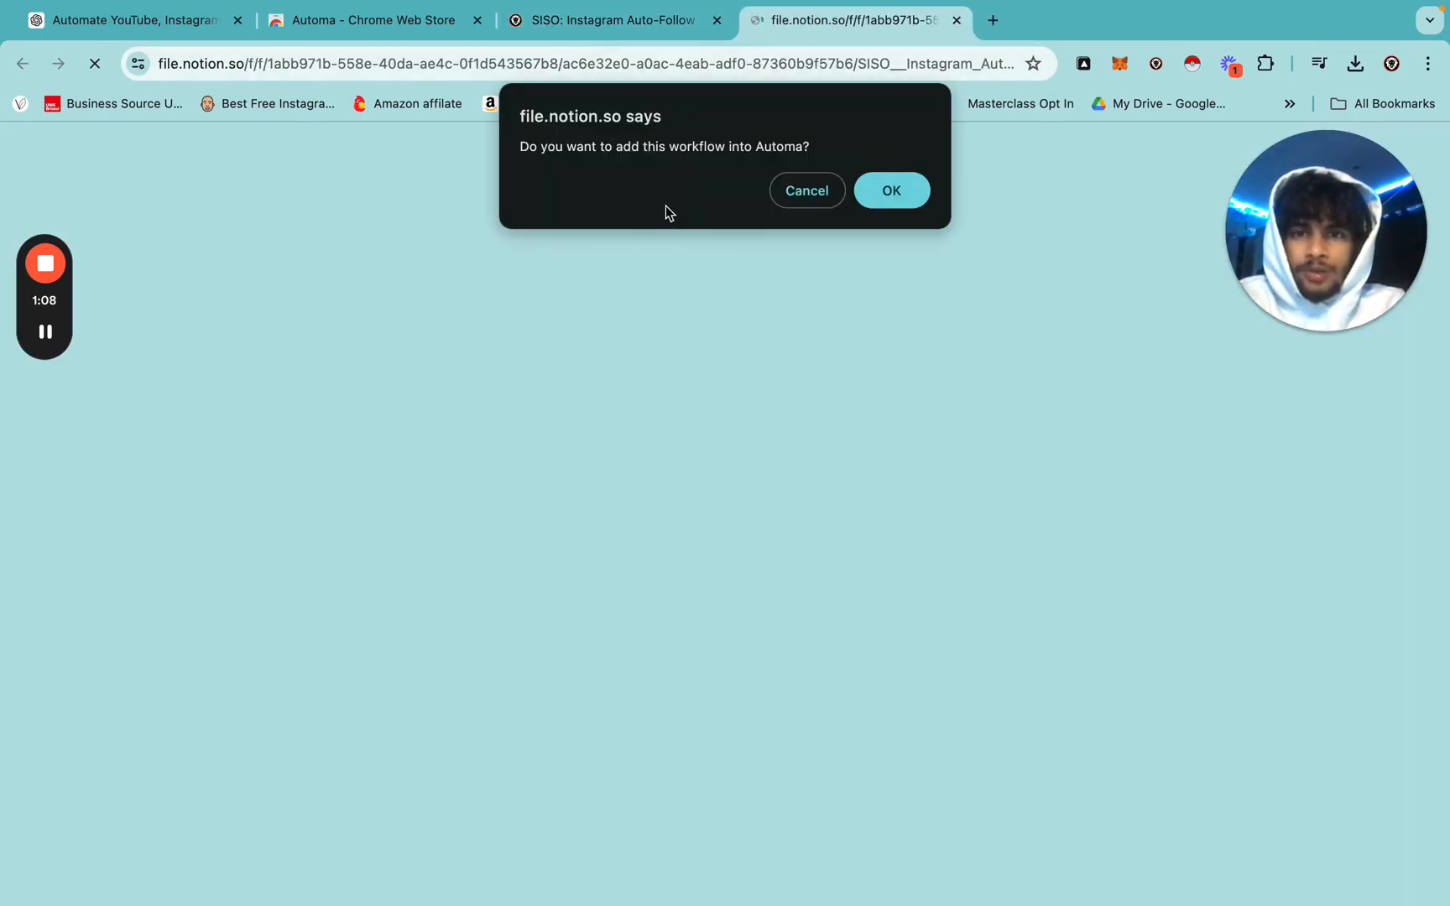
pyautogui.click(898, 203)
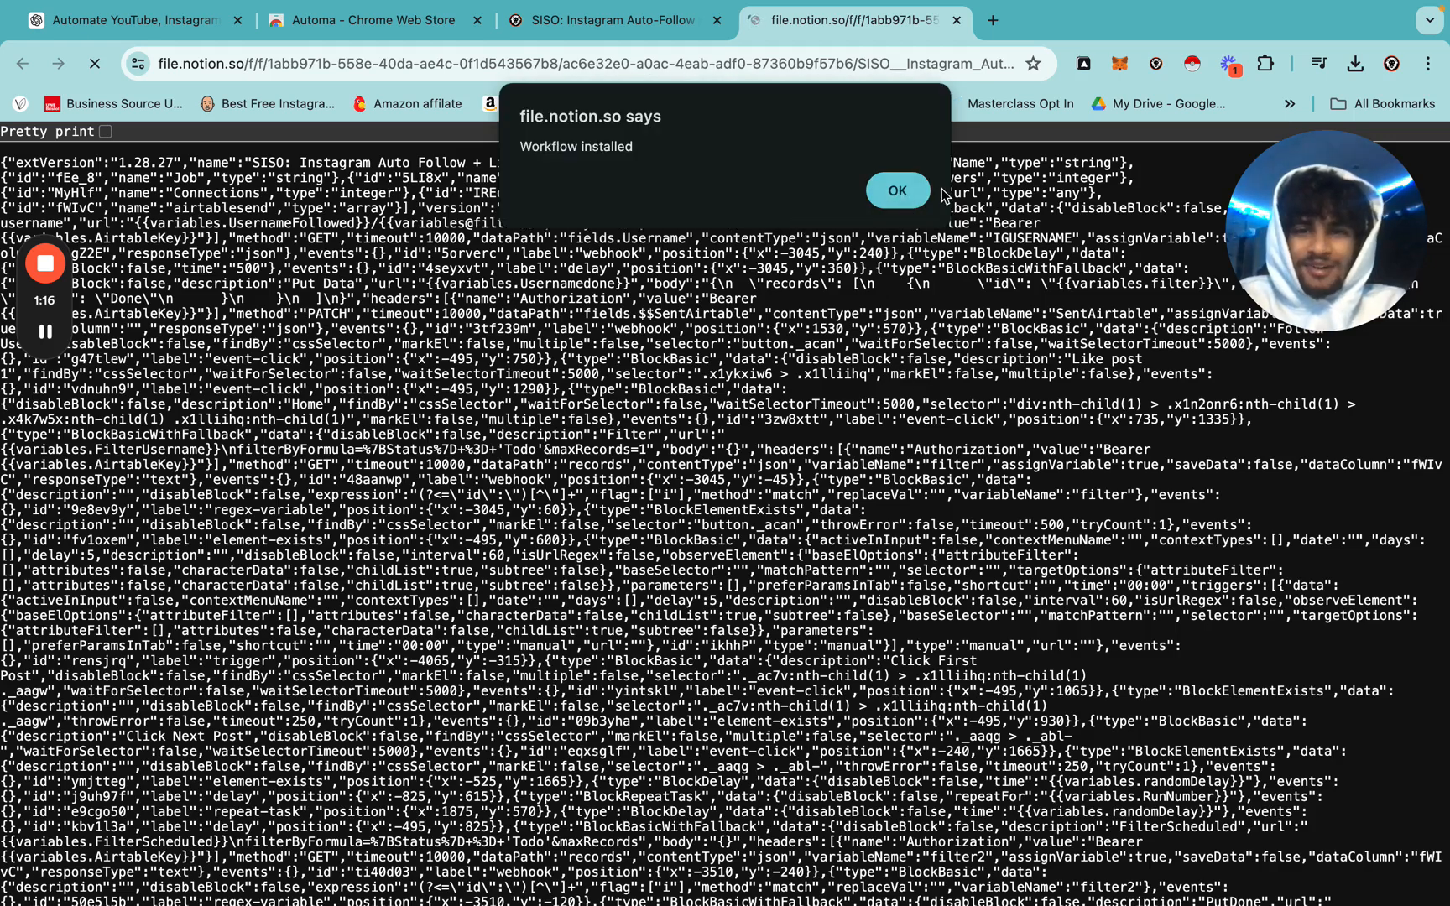
pyautogui.click(897, 191)
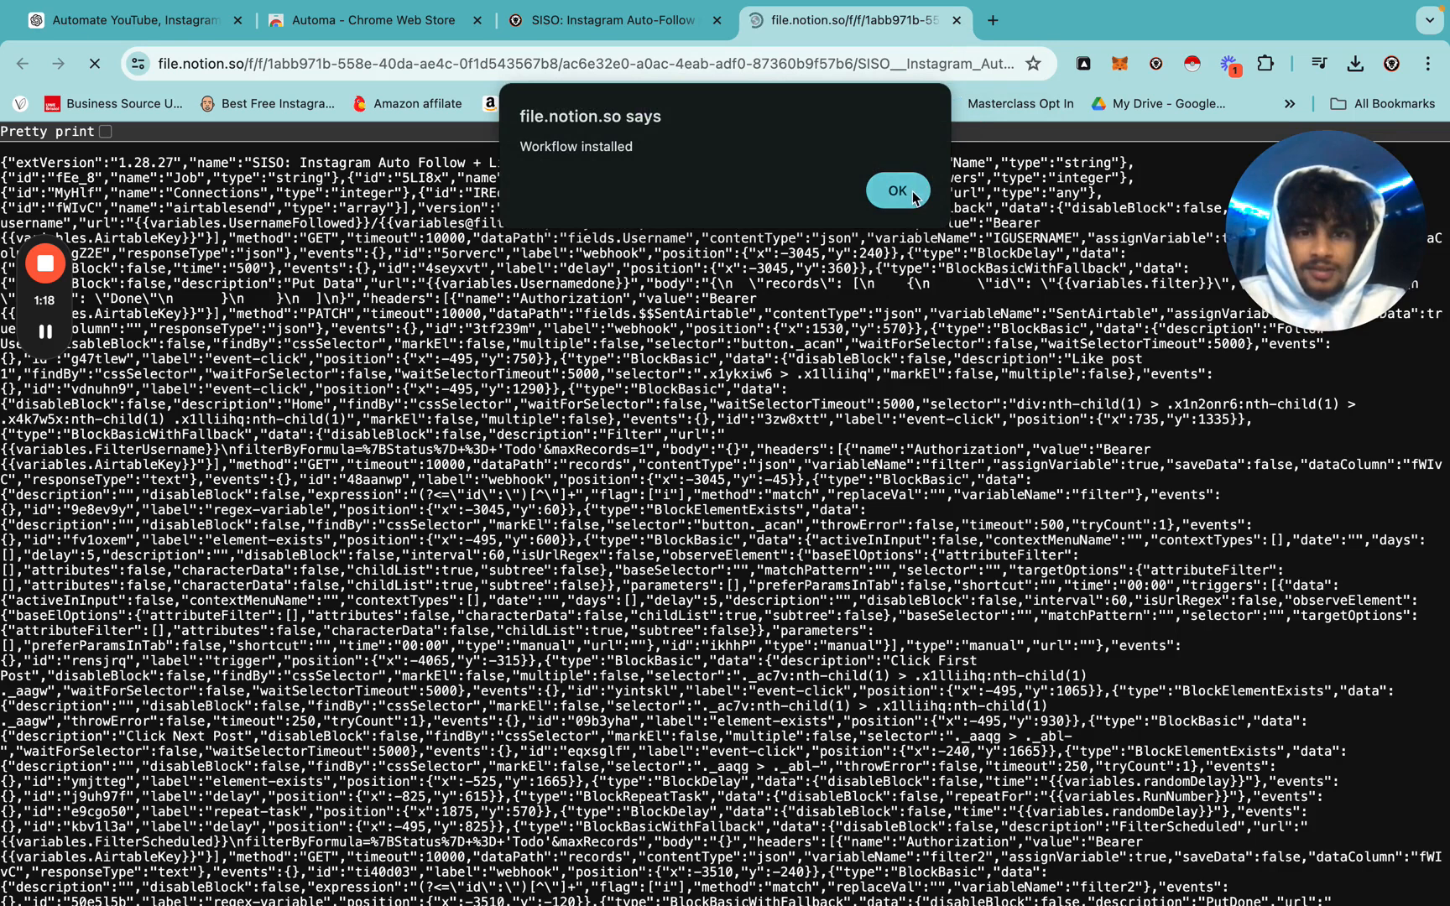
pyautogui.click(956, 20)
pyautogui.click(957, 20)
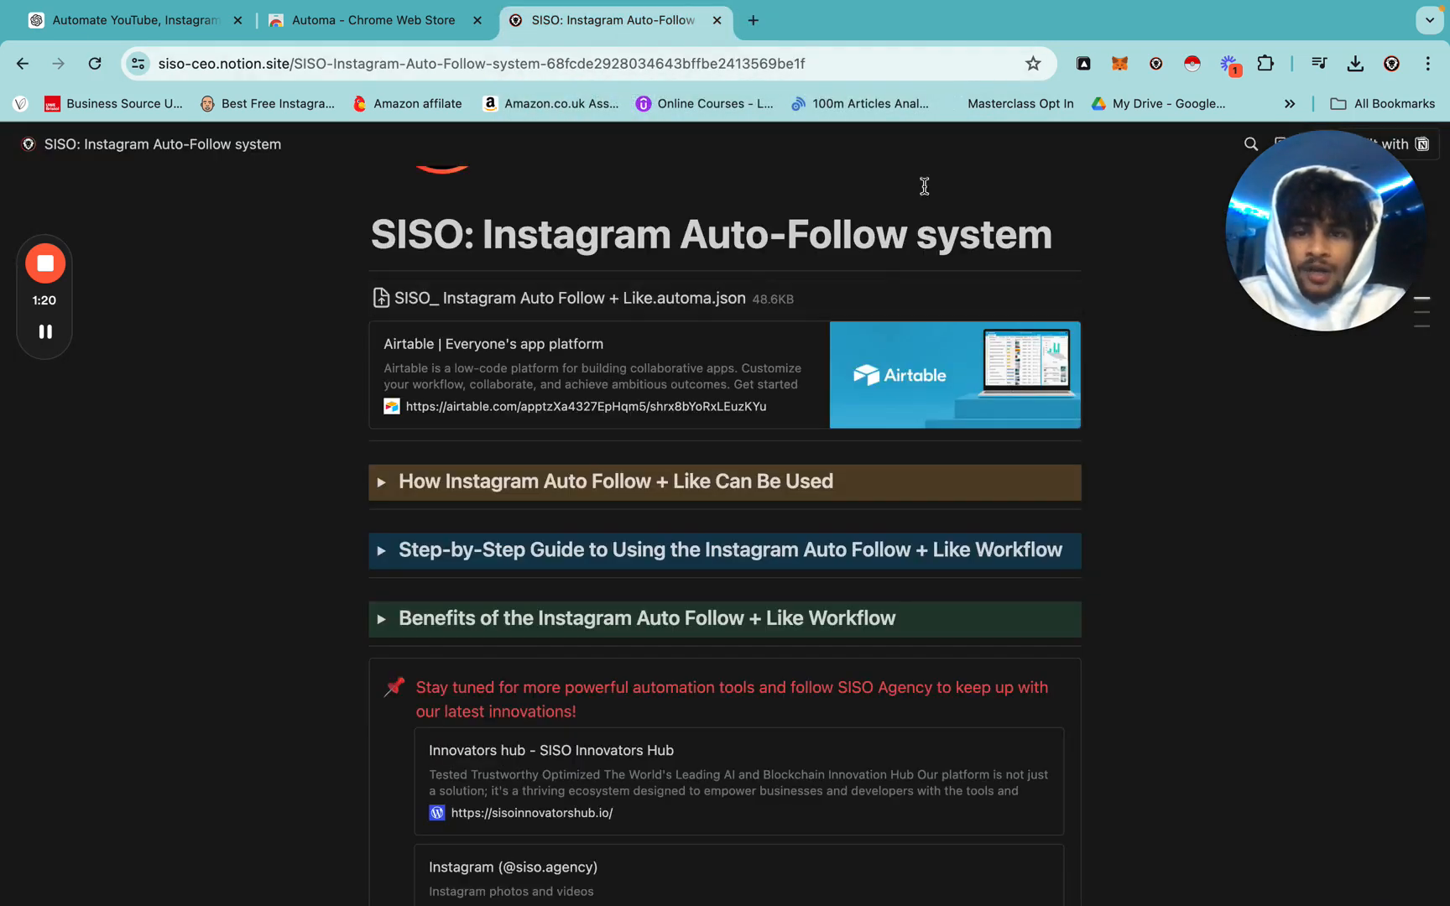
# Open the linked DECORA: IG OF LEAD GENERATION Airtable base and scroll the fanpages grid.
pyautogui.click(585, 372)
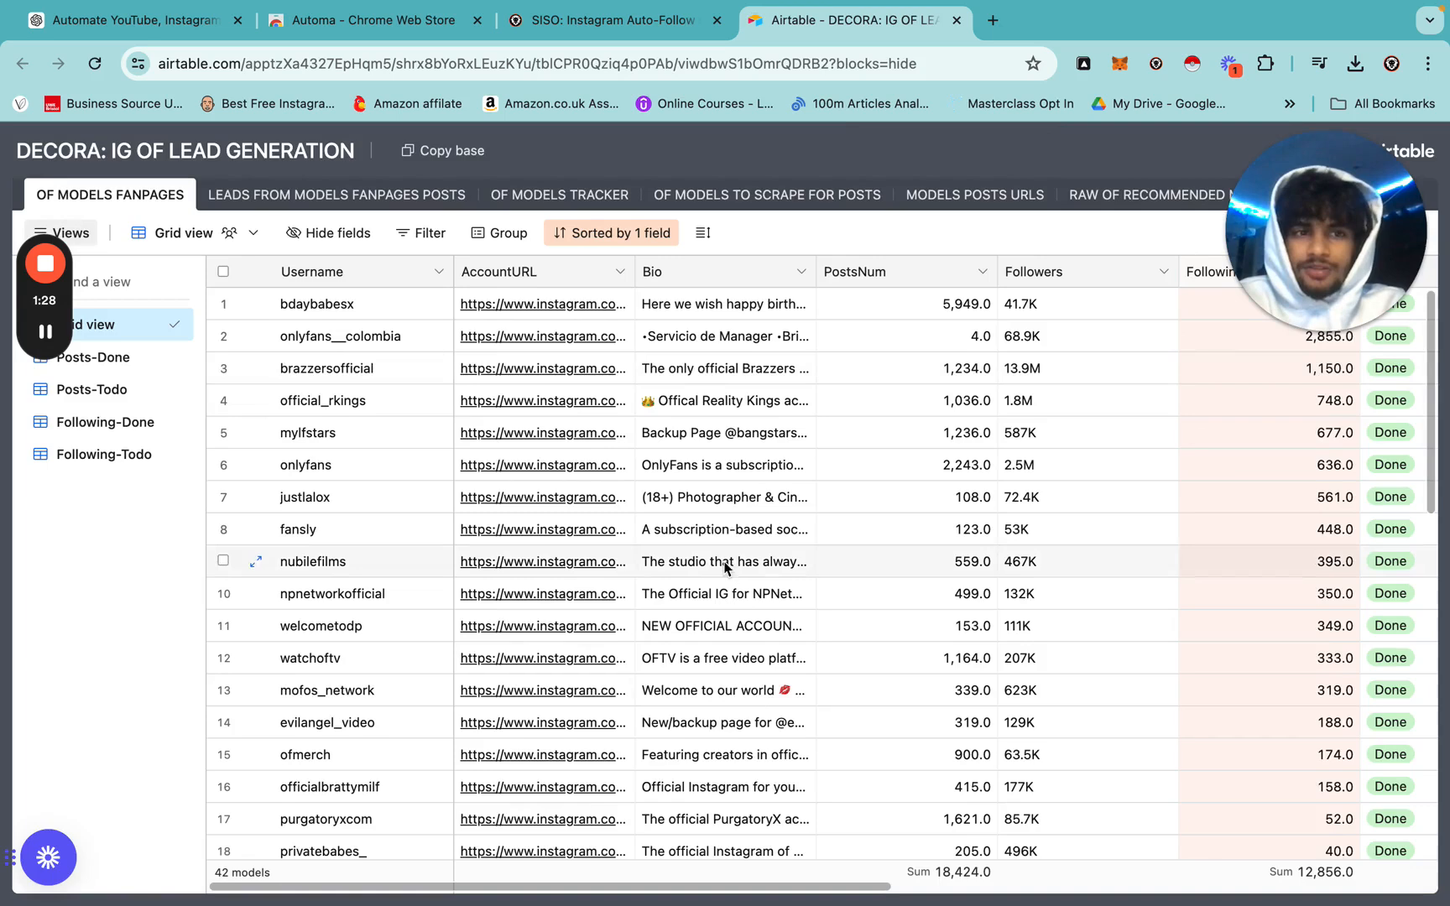
pyautogui.hscroll(10, 866, 390)
pyautogui.hscroll(5, 867, 390)
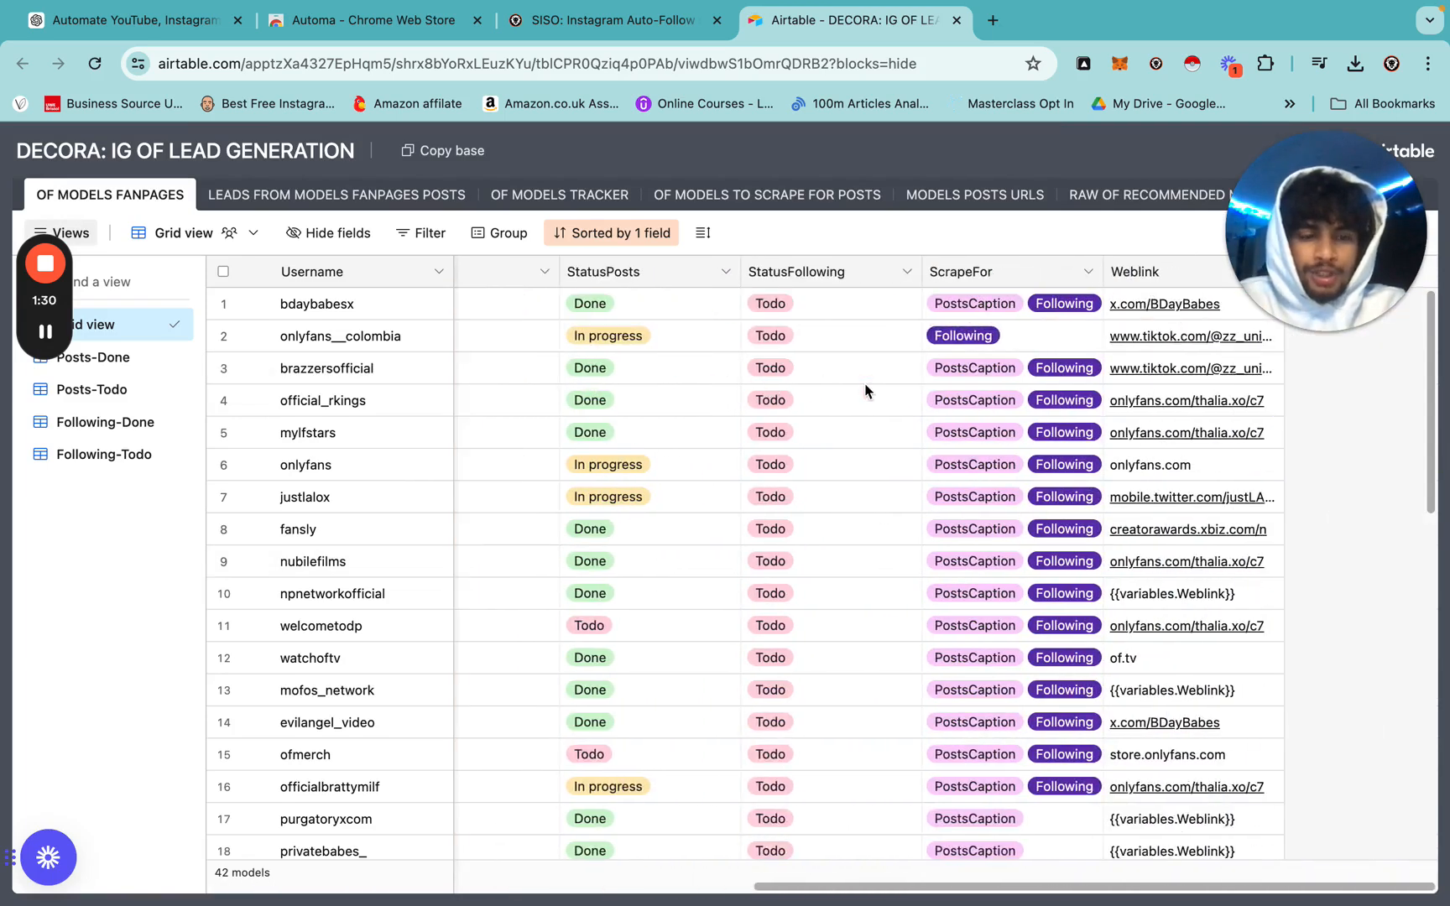
pyautogui.hscroll(-15, 867, 390)
pyautogui.moveTo(1365, 260); pyautogui.dragTo(1334, 737)
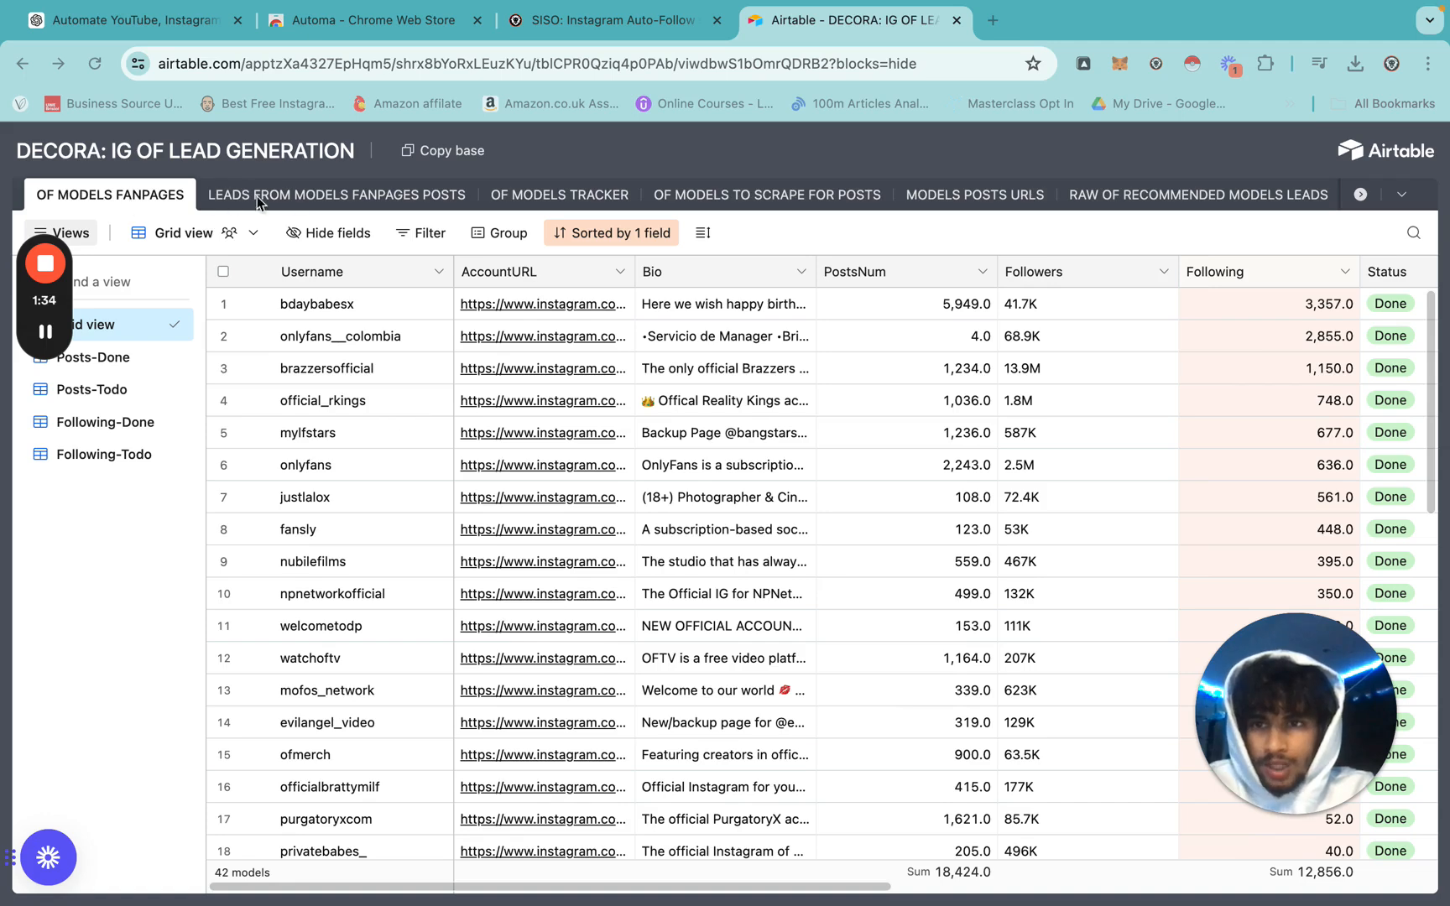
# Browse each table from LEADS FROM MODELS FANPAGES POSTS through to Scheduled Run Time.
pyautogui.click(443, 196)
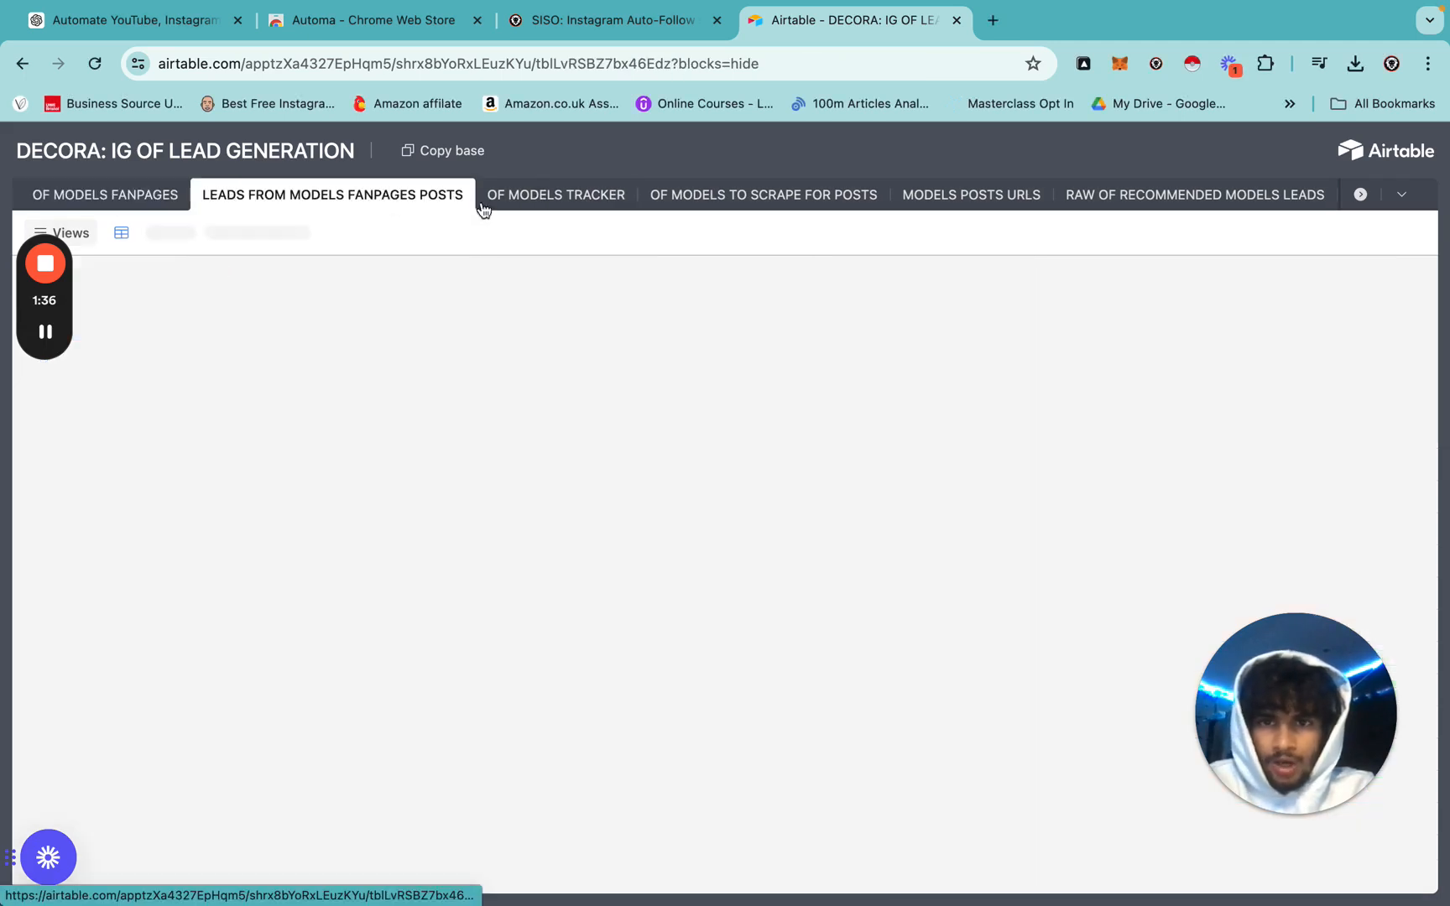
pyautogui.click(562, 195)
pyautogui.click(771, 195)
pyautogui.click(970, 195)
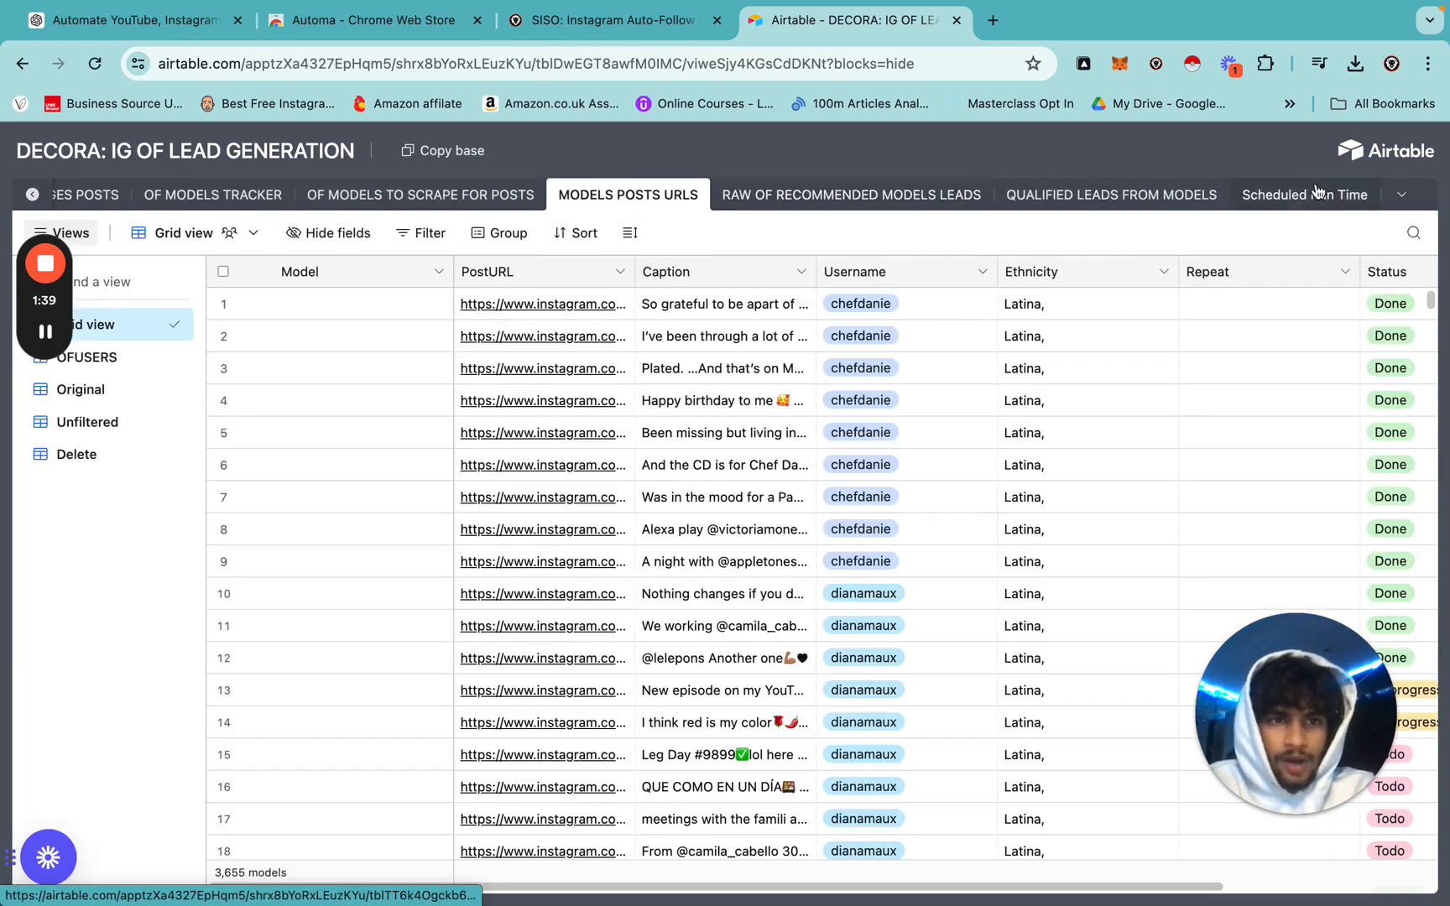
pyautogui.click(1091, 195)
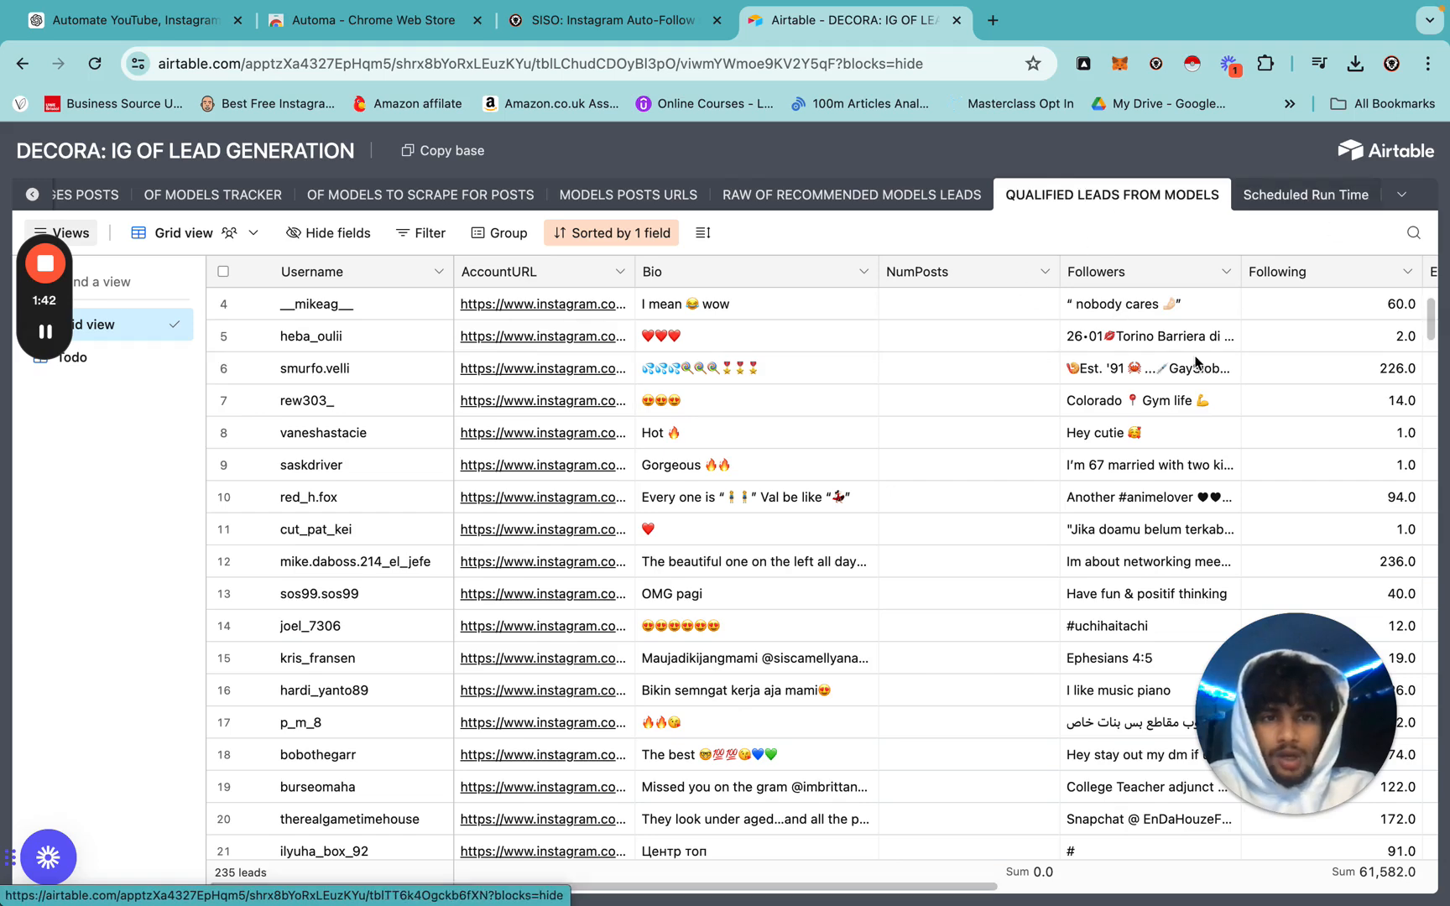
pyautogui.click(1293, 201)
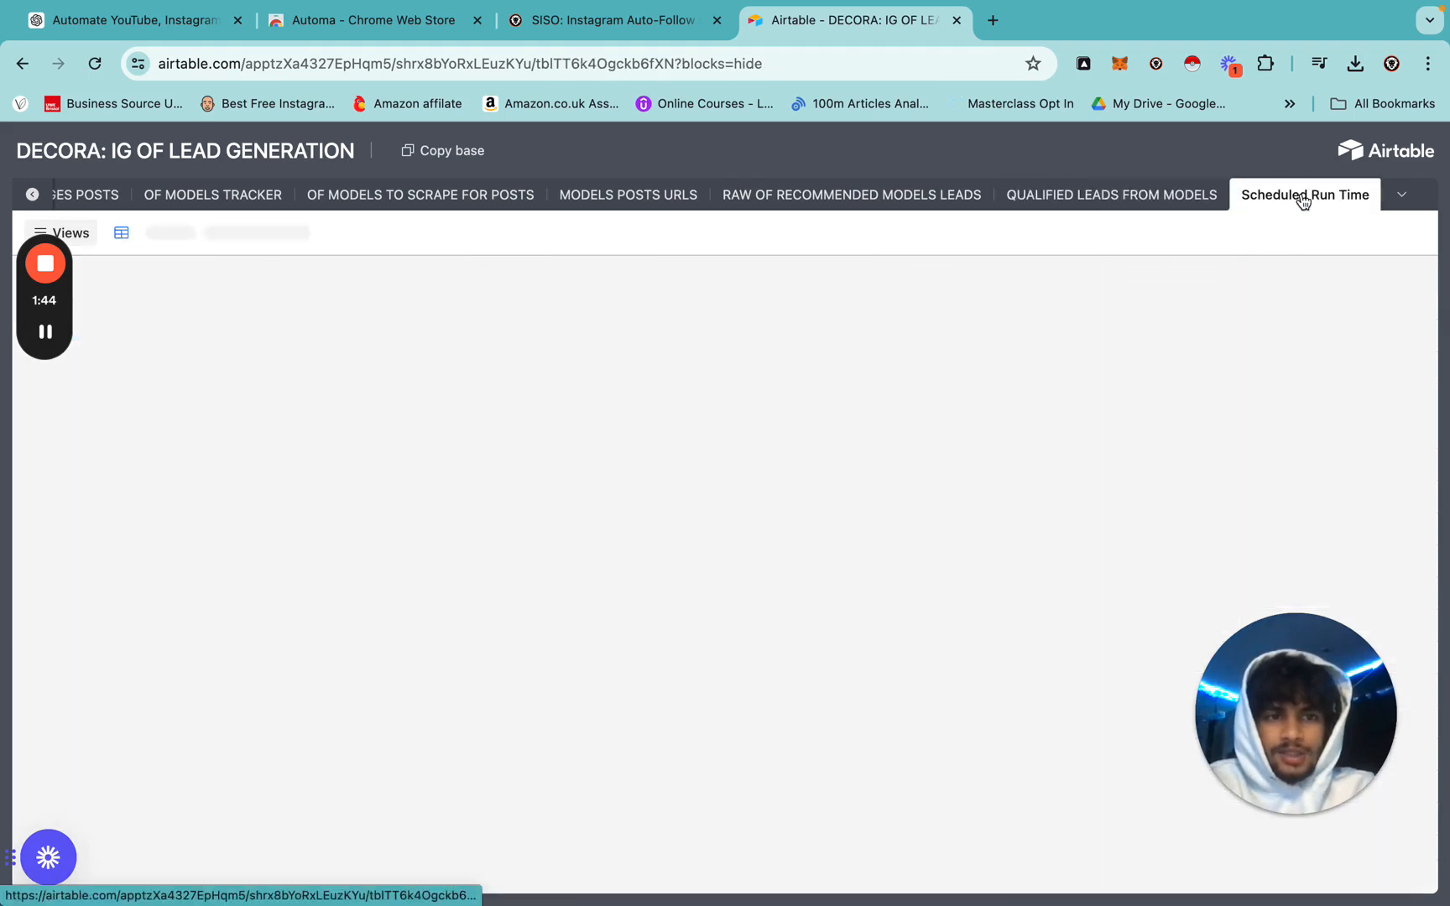
# Open the QUALIFIED LEADS FROM MODELS table and scroll through its leads.
pyautogui.click(1106, 200)
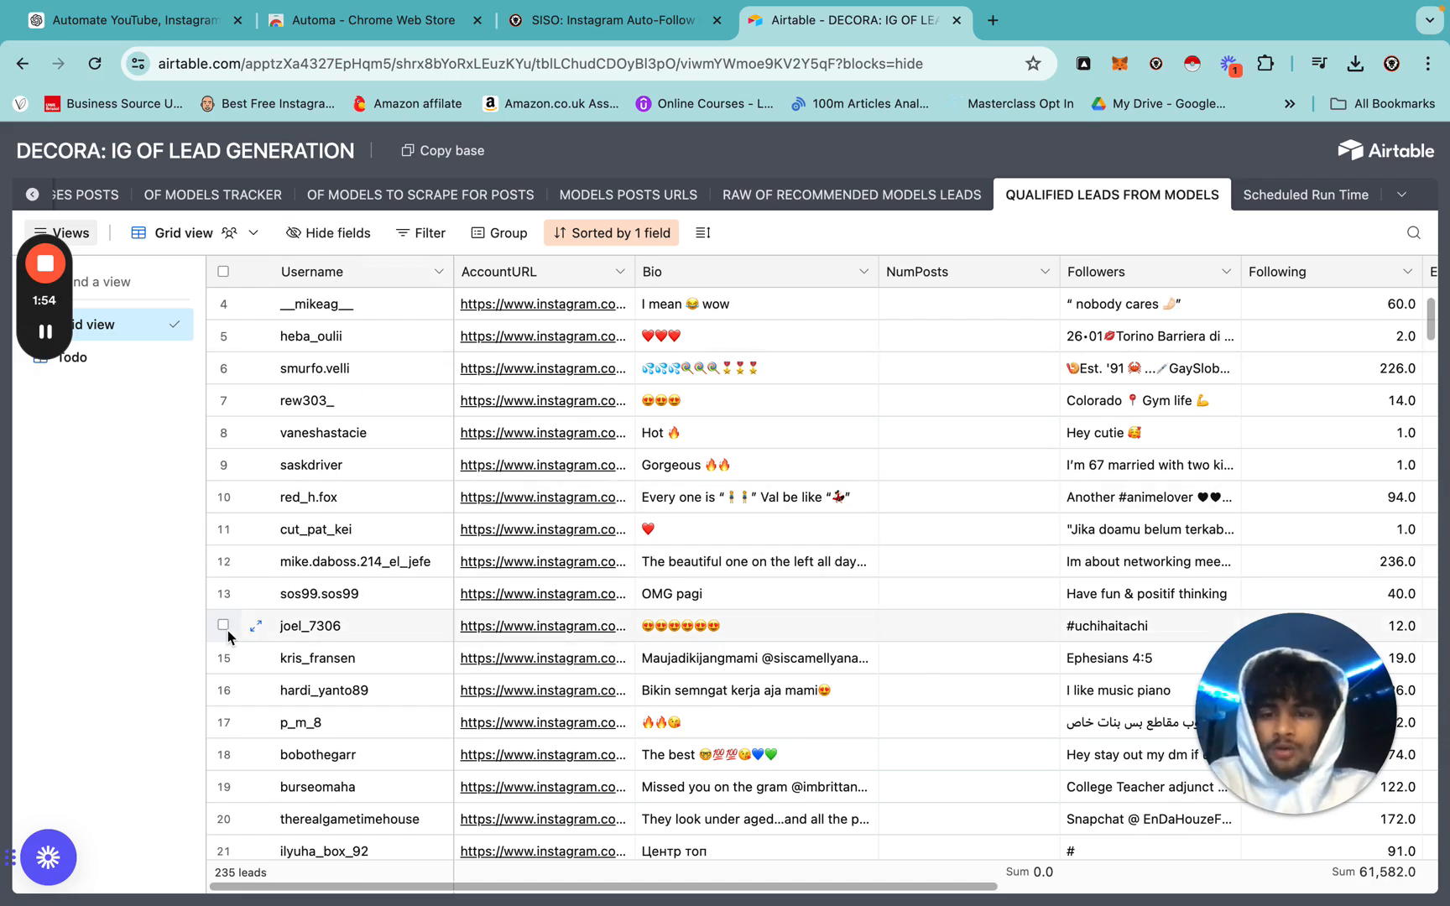
pyautogui.scroll(-15, 236, 684)
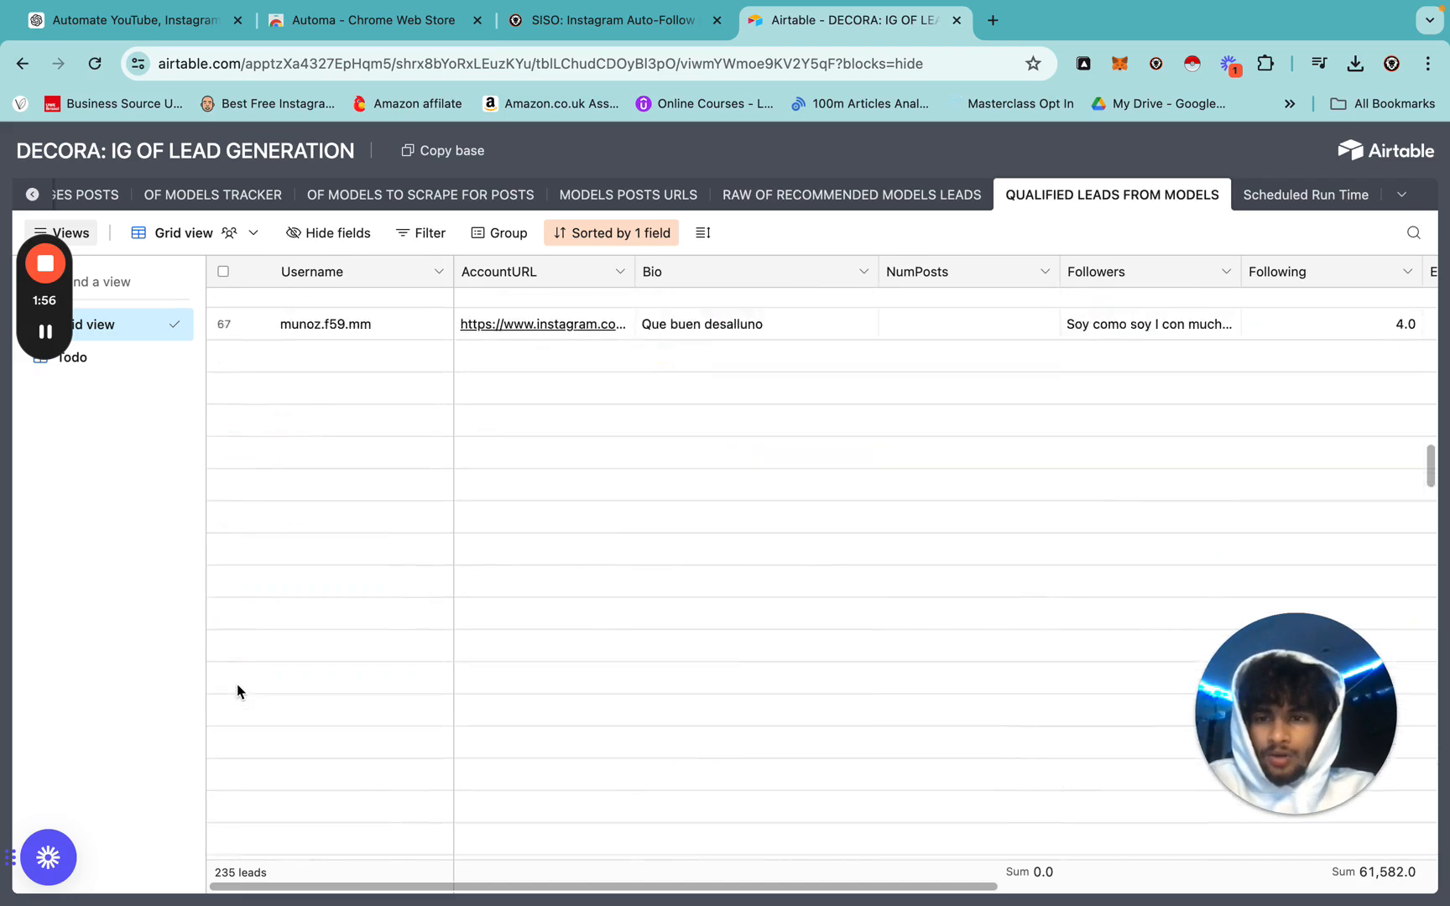
pyautogui.scroll(15, 236, 684)
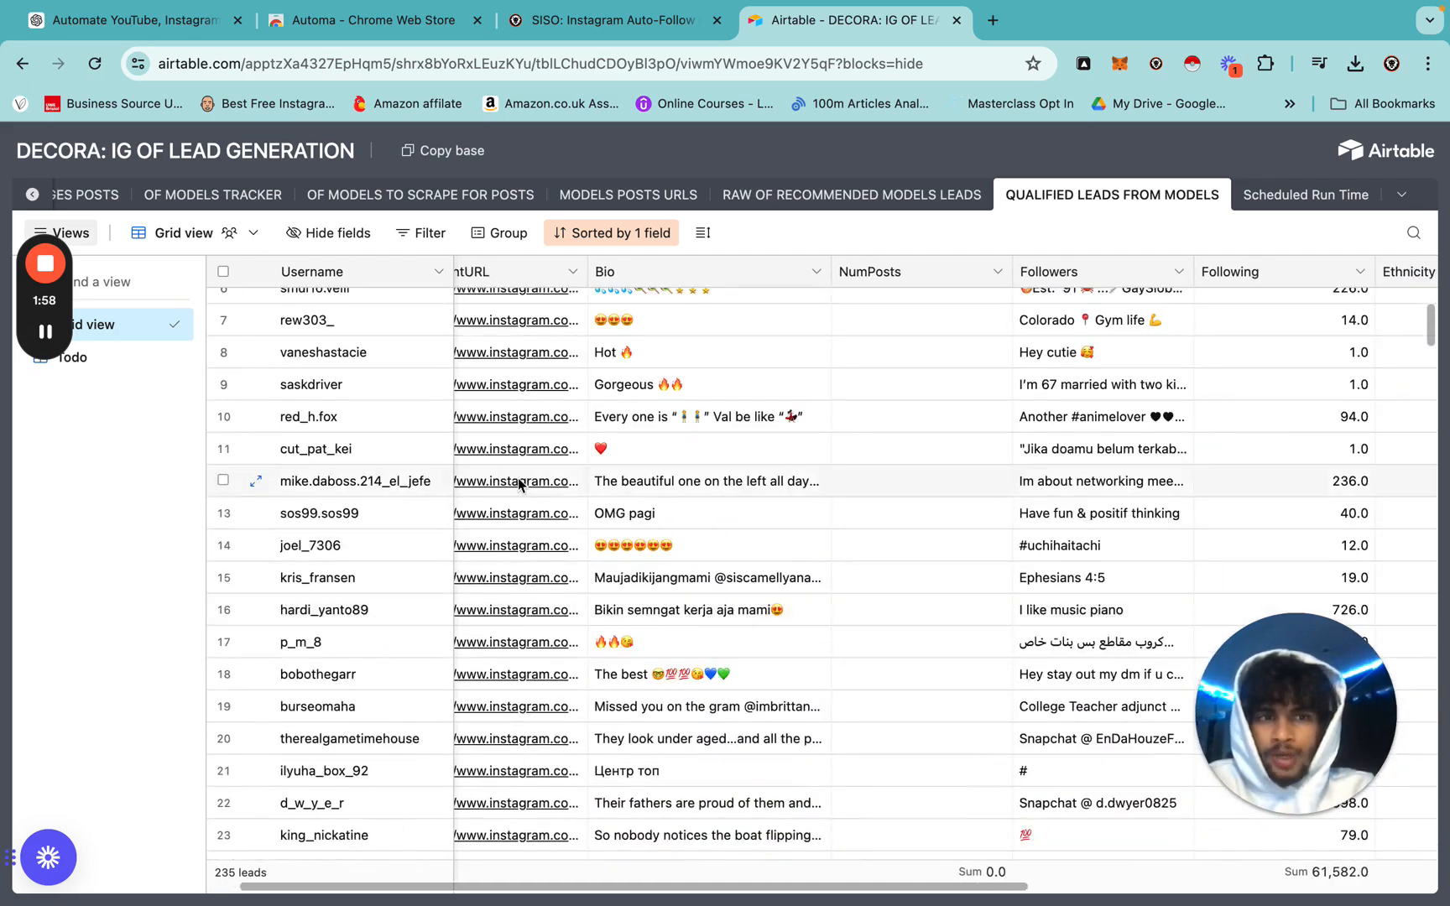
pyautogui.scroll(3, 518, 477)
pyautogui.hscroll(10, 898, 451)
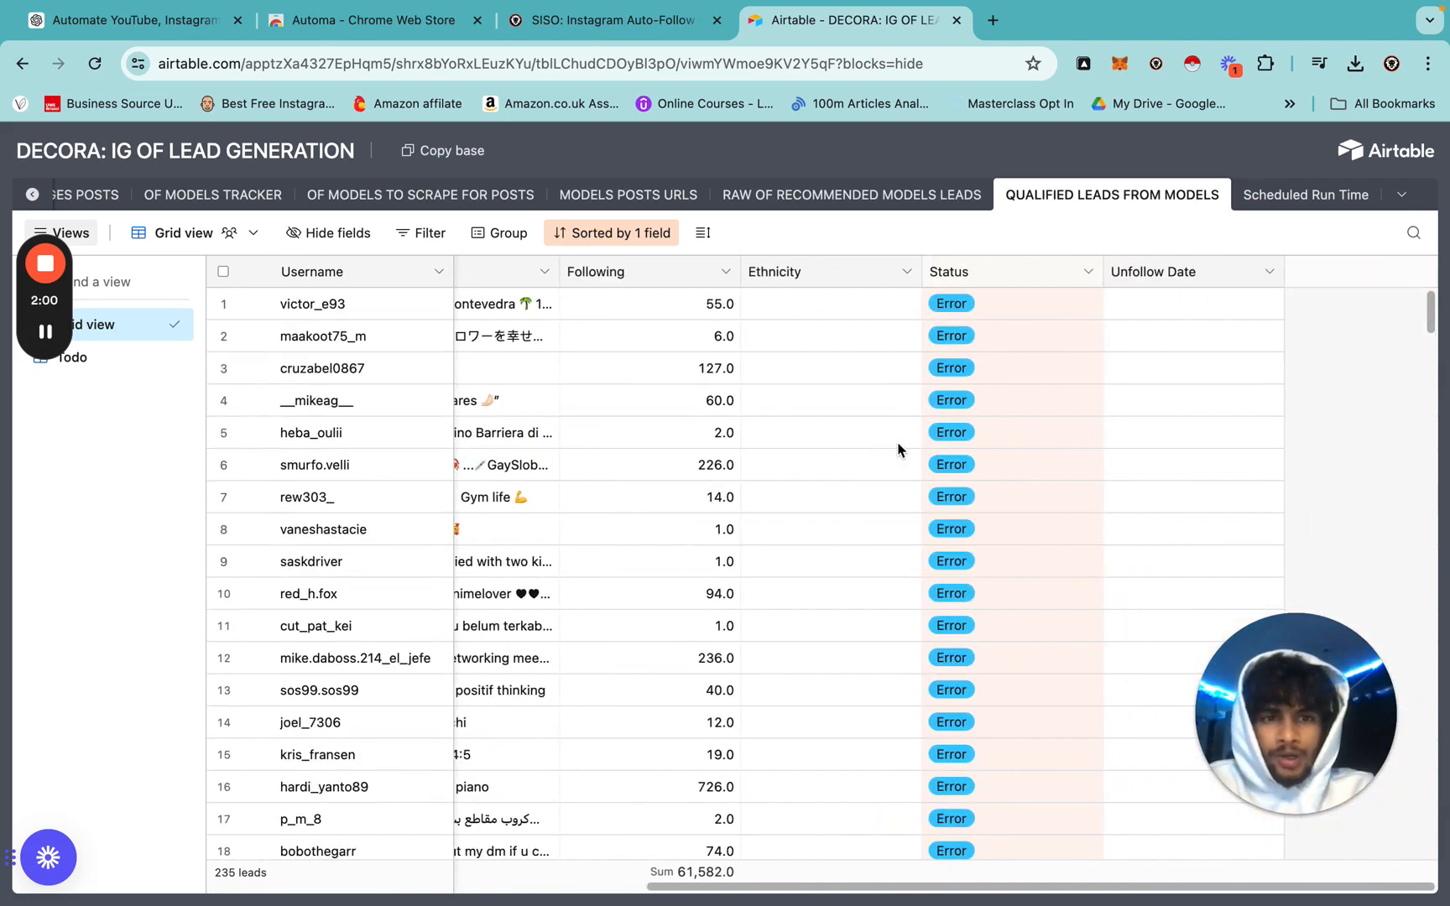
# Check several leads' Status values, switch to the Todo-only view, and go to Scheduled Run Time.
pyautogui.click(983, 414)
pyautogui.scroll(-20, 948, 595)
pyautogui.click(1054, 477)
pyautogui.scroll(-20, 1055, 478)
pyautogui.click(1054, 479)
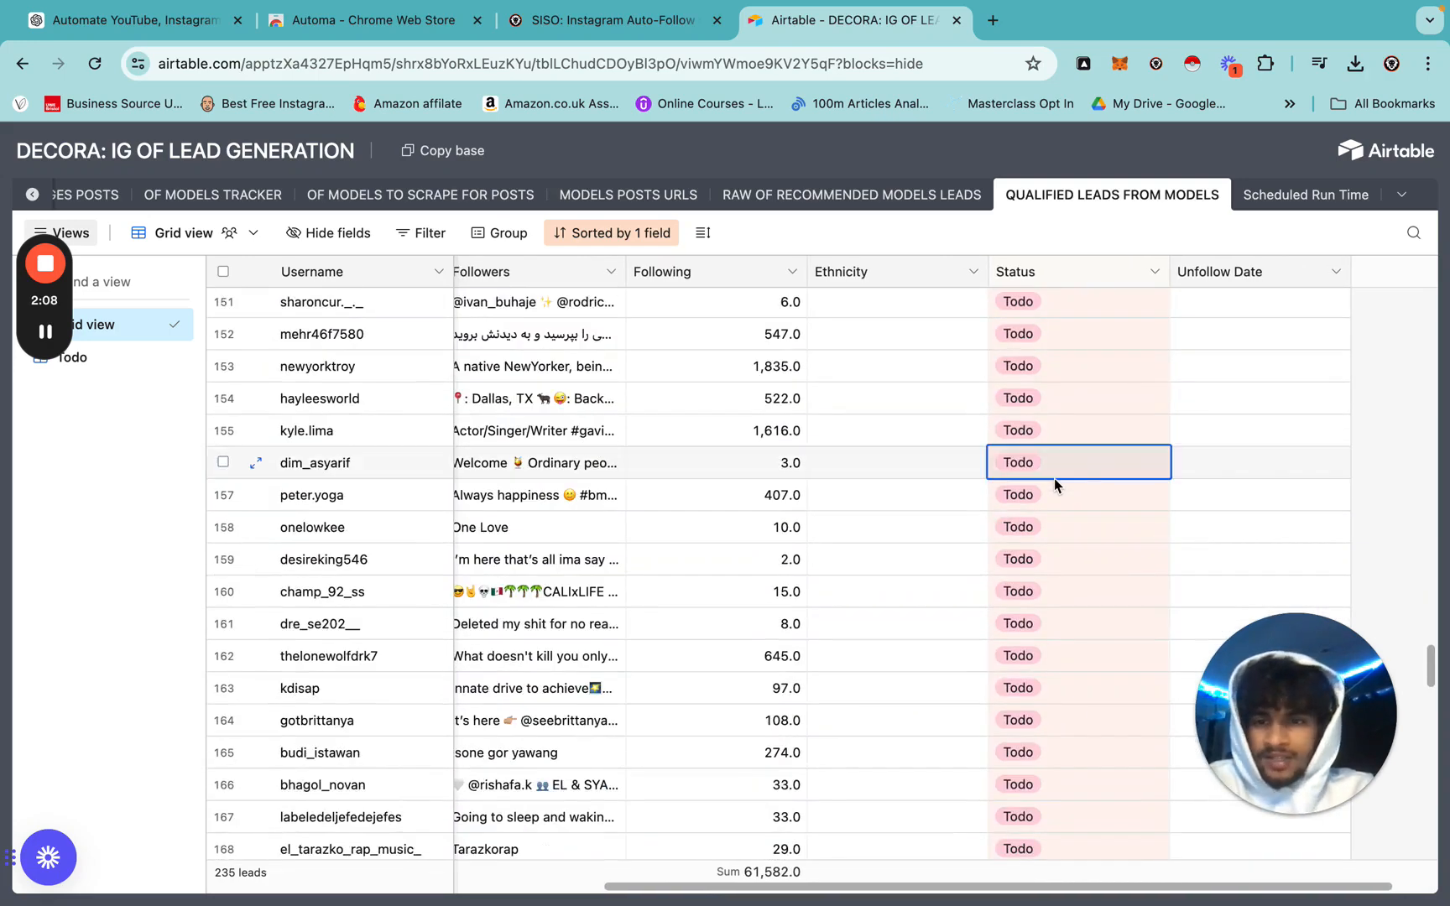
pyautogui.click(85, 355)
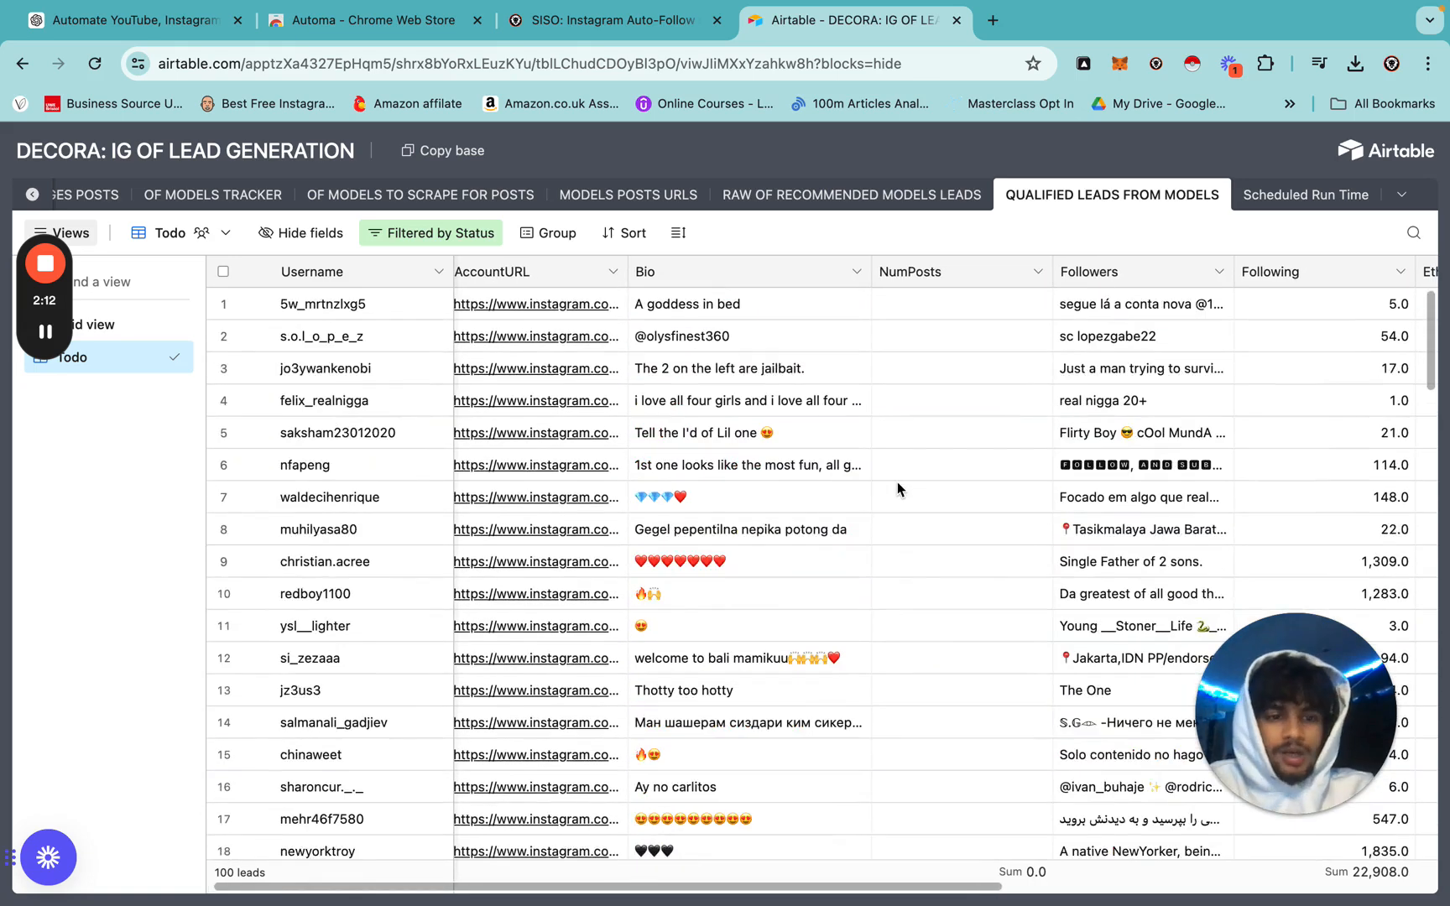
pyautogui.click(1303, 212)
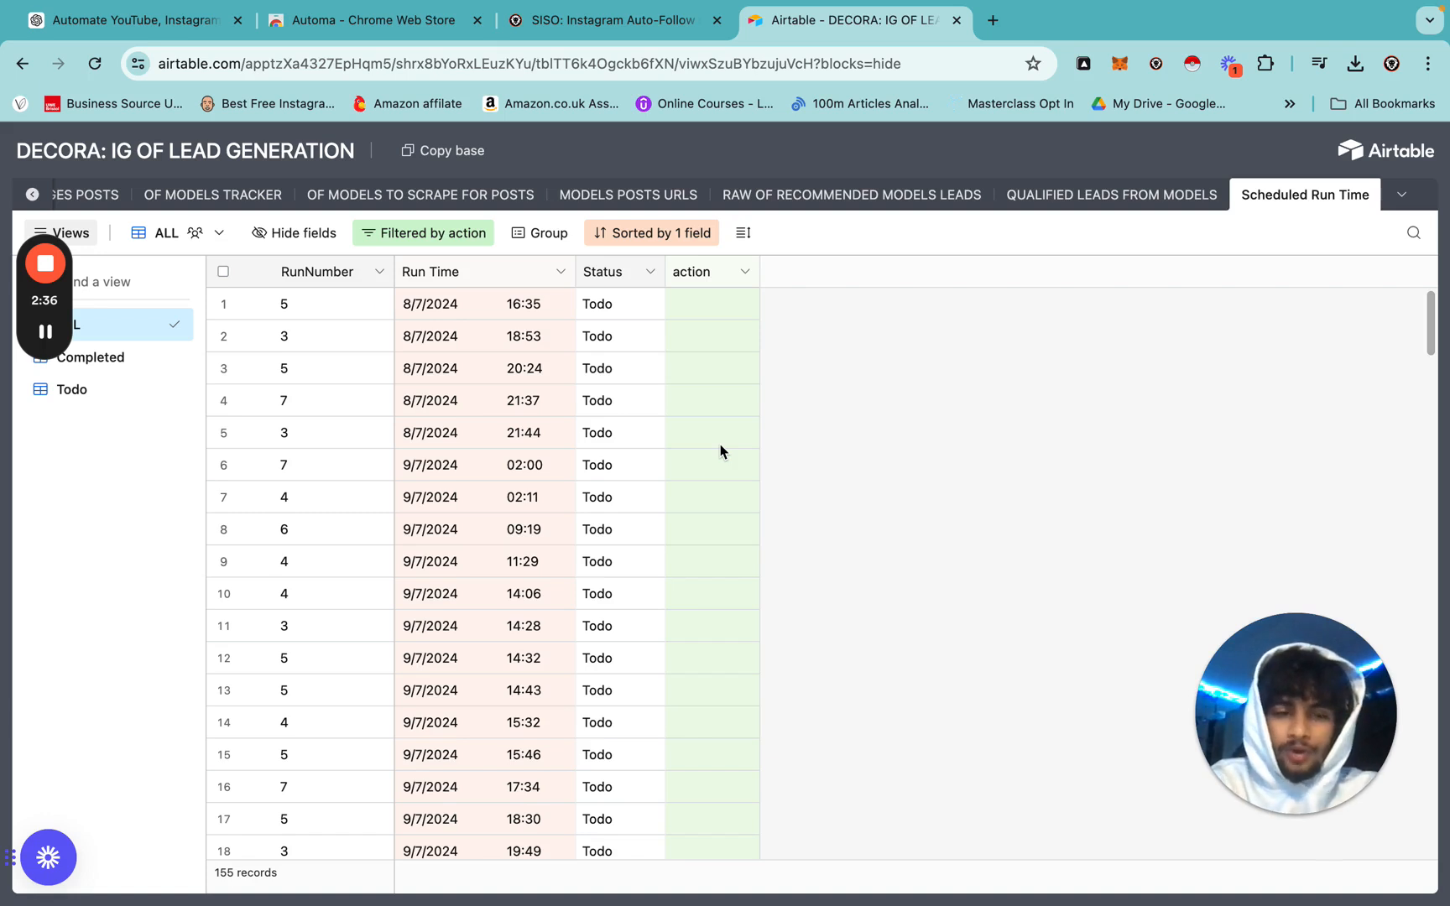
# Step through the first scheduled run times in the Scheduled Run Time table.
pyautogui.scroll(-1, 721, 450)
pyautogui.scroll(1, 721, 450)
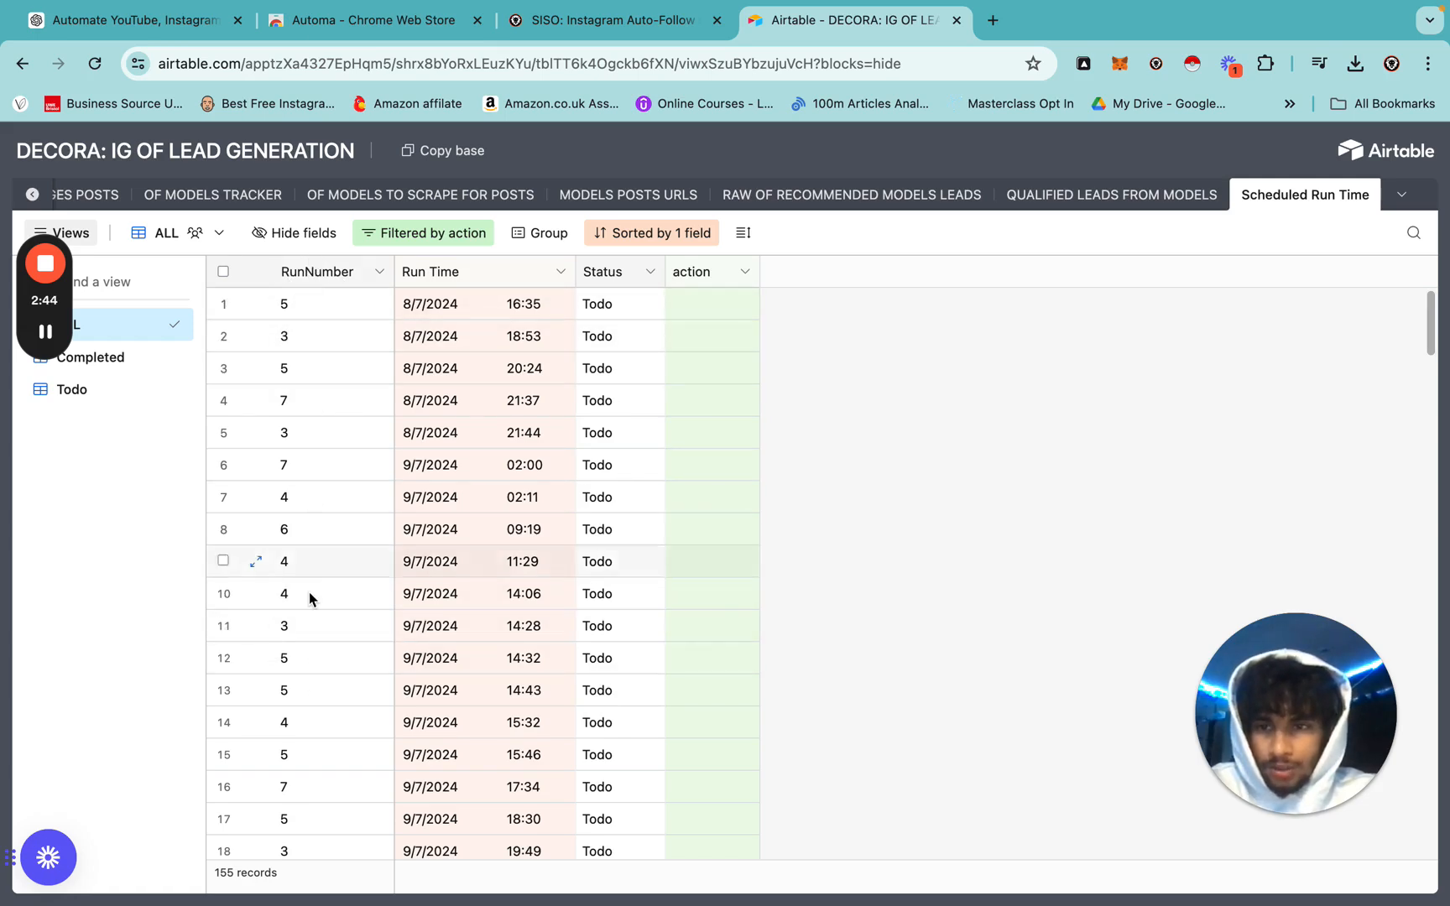
pyautogui.scroll(-20, 310, 593)
pyautogui.scroll(20, 309, 591)
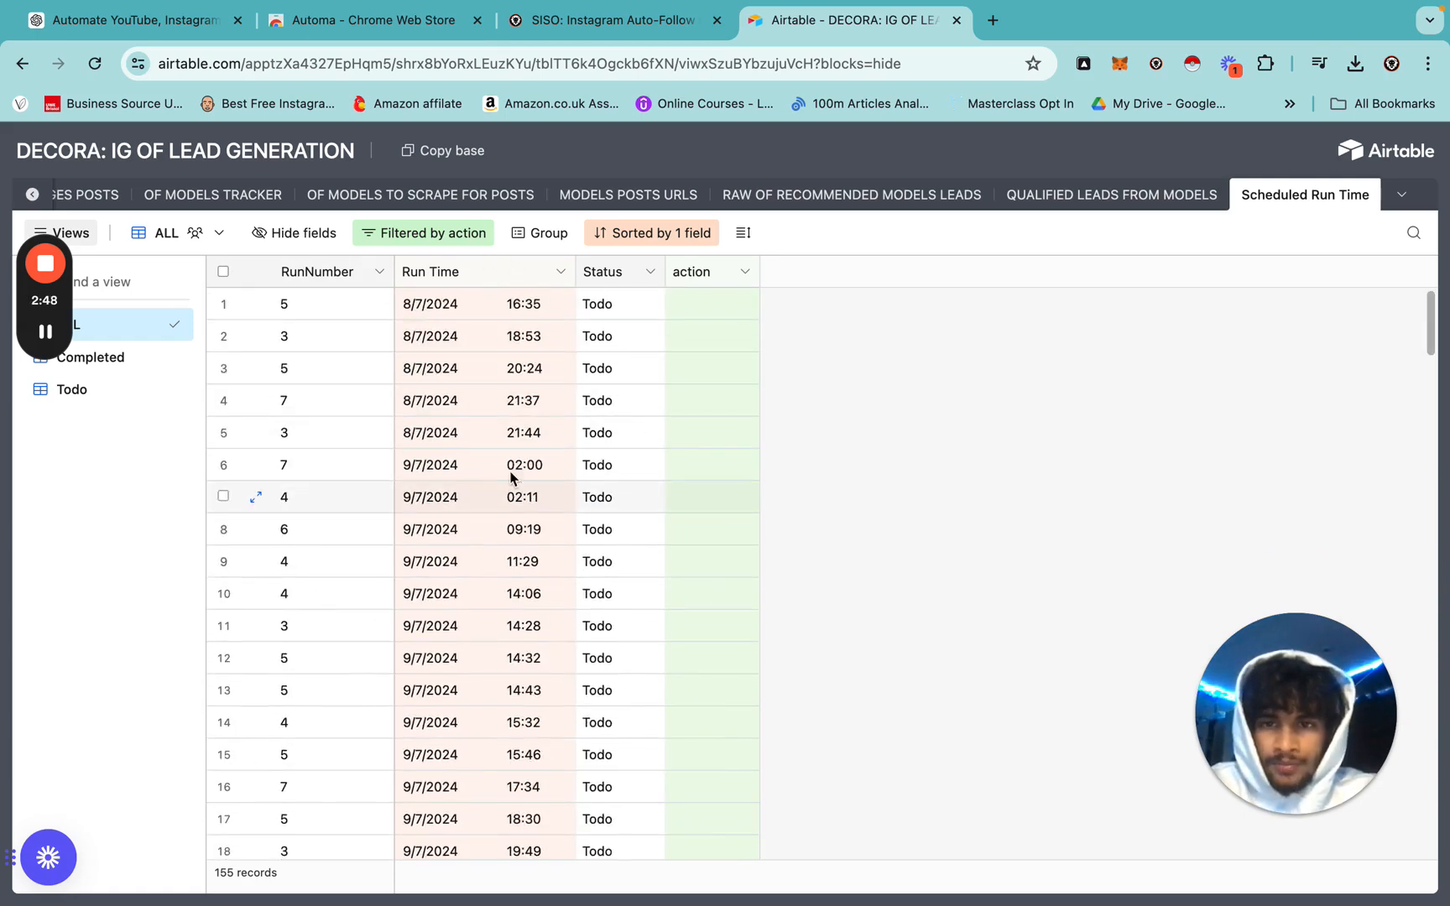
pyautogui.click(493, 304)
pyautogui.click(493, 349)
pyautogui.click(491, 369)
pyautogui.click(490, 411)
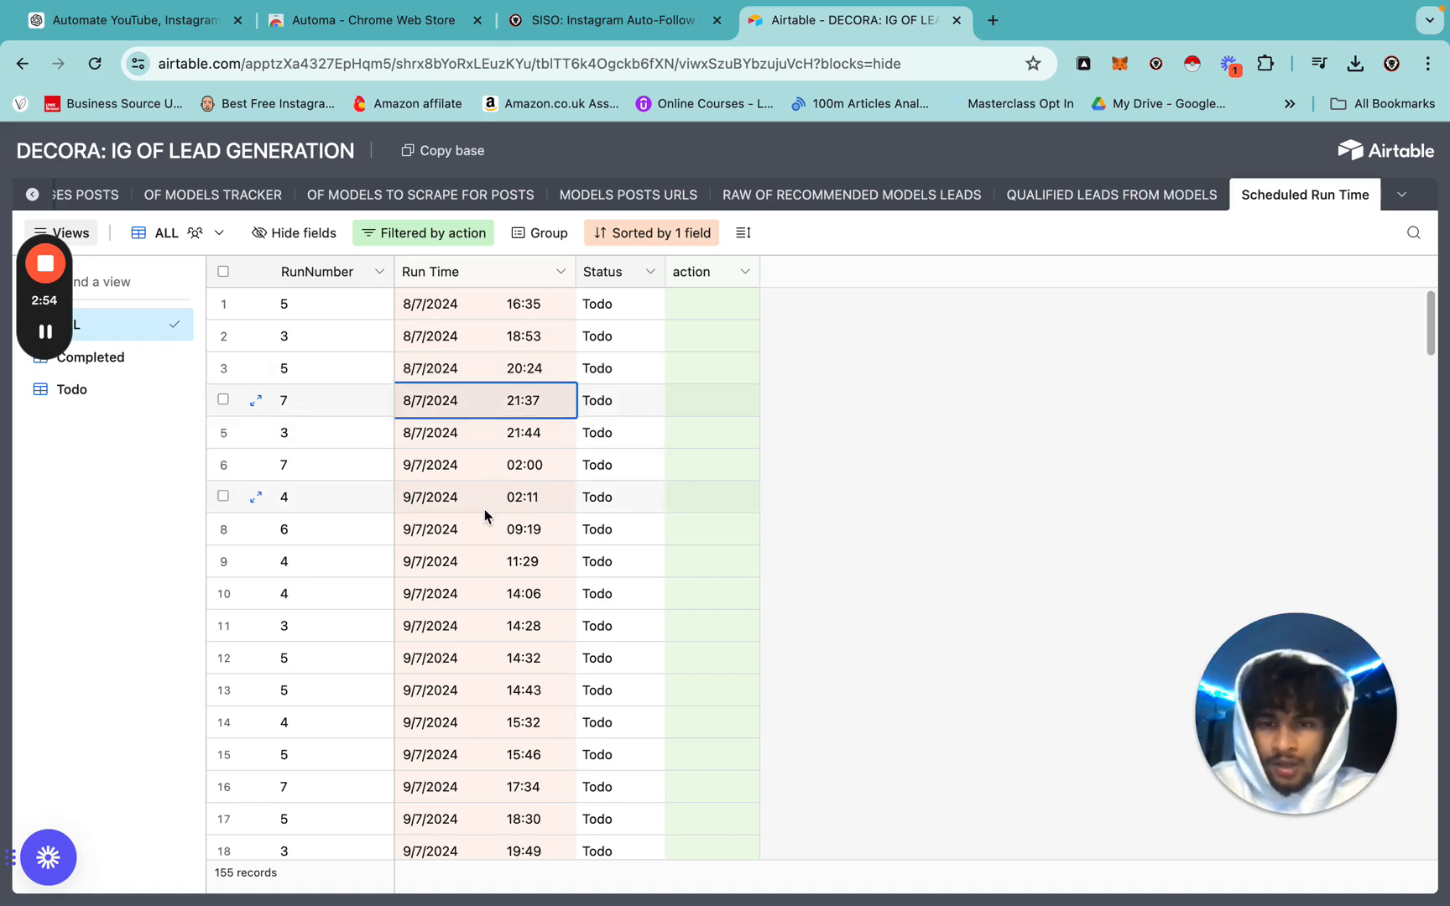
pyautogui.click(880, 333)
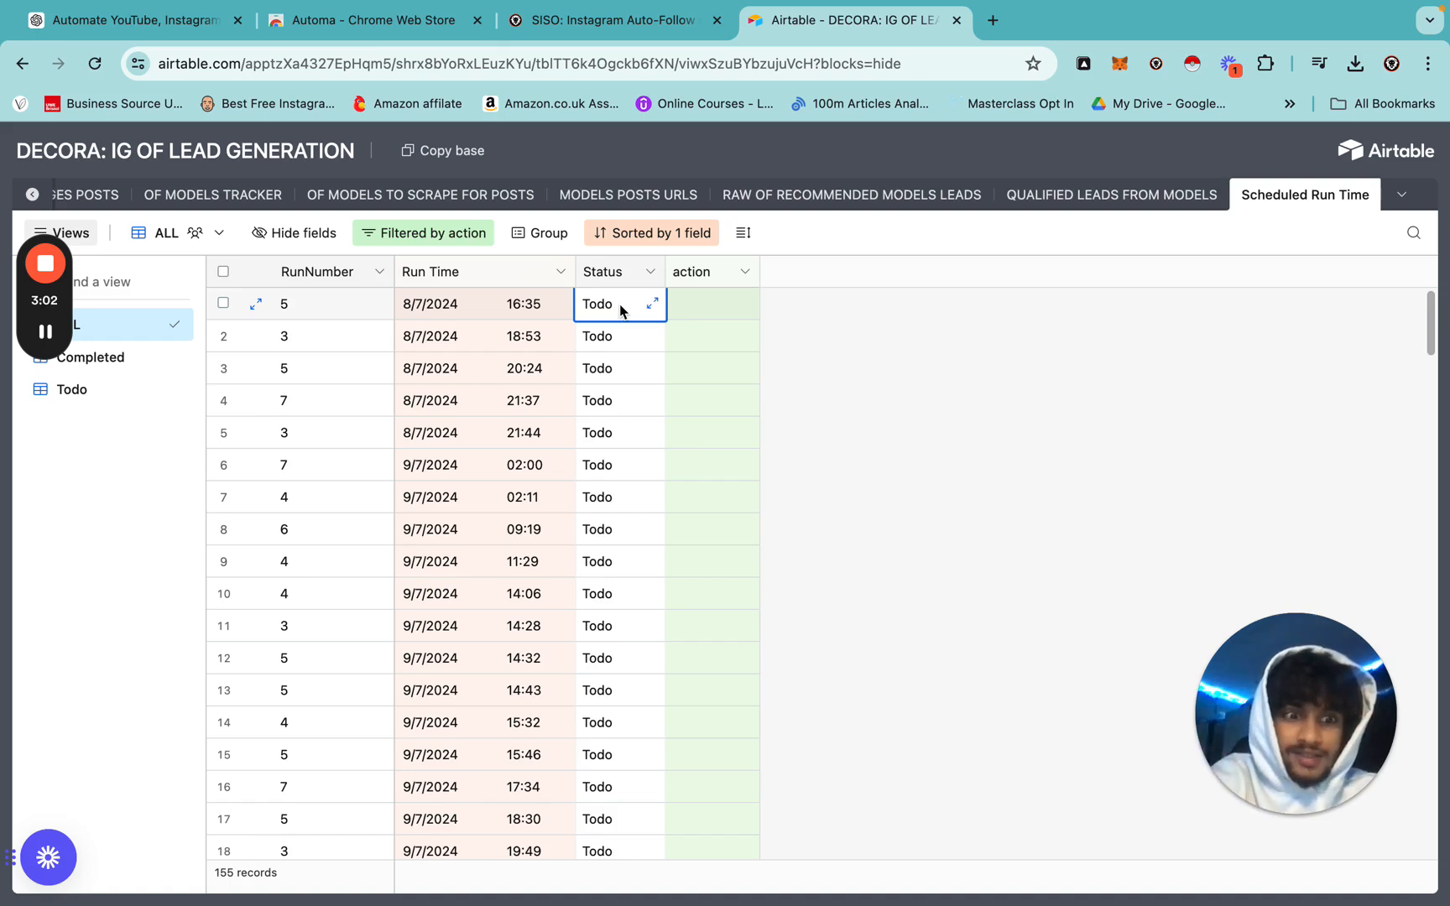
# Scroll the runs and inspect the first run's action value.
pyautogui.scroll(-7, 624, 312)
pyautogui.scroll(7, 624, 312)
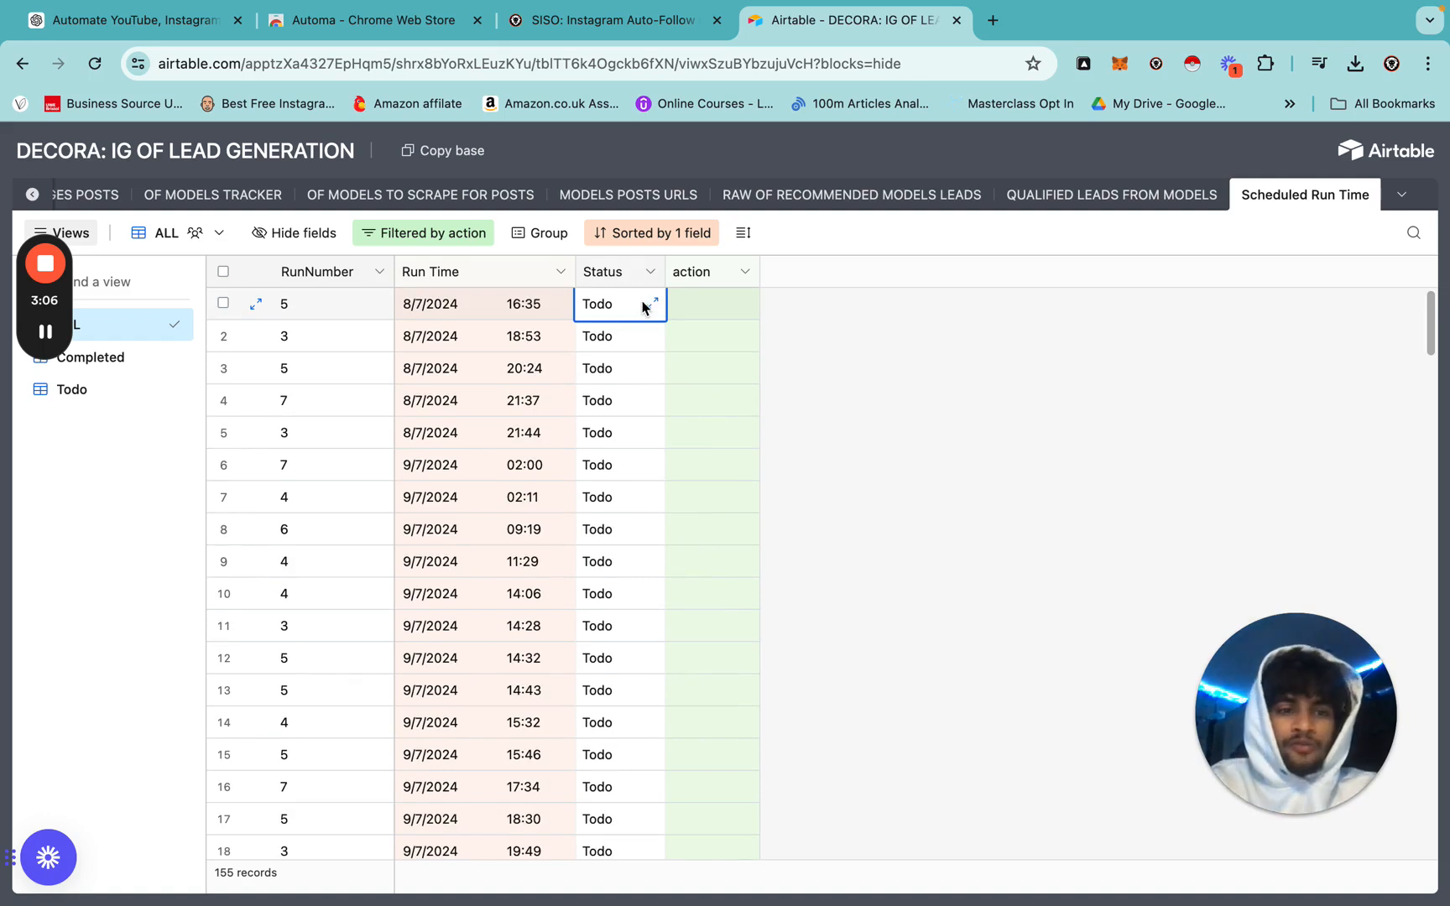
pyautogui.click(720, 306)
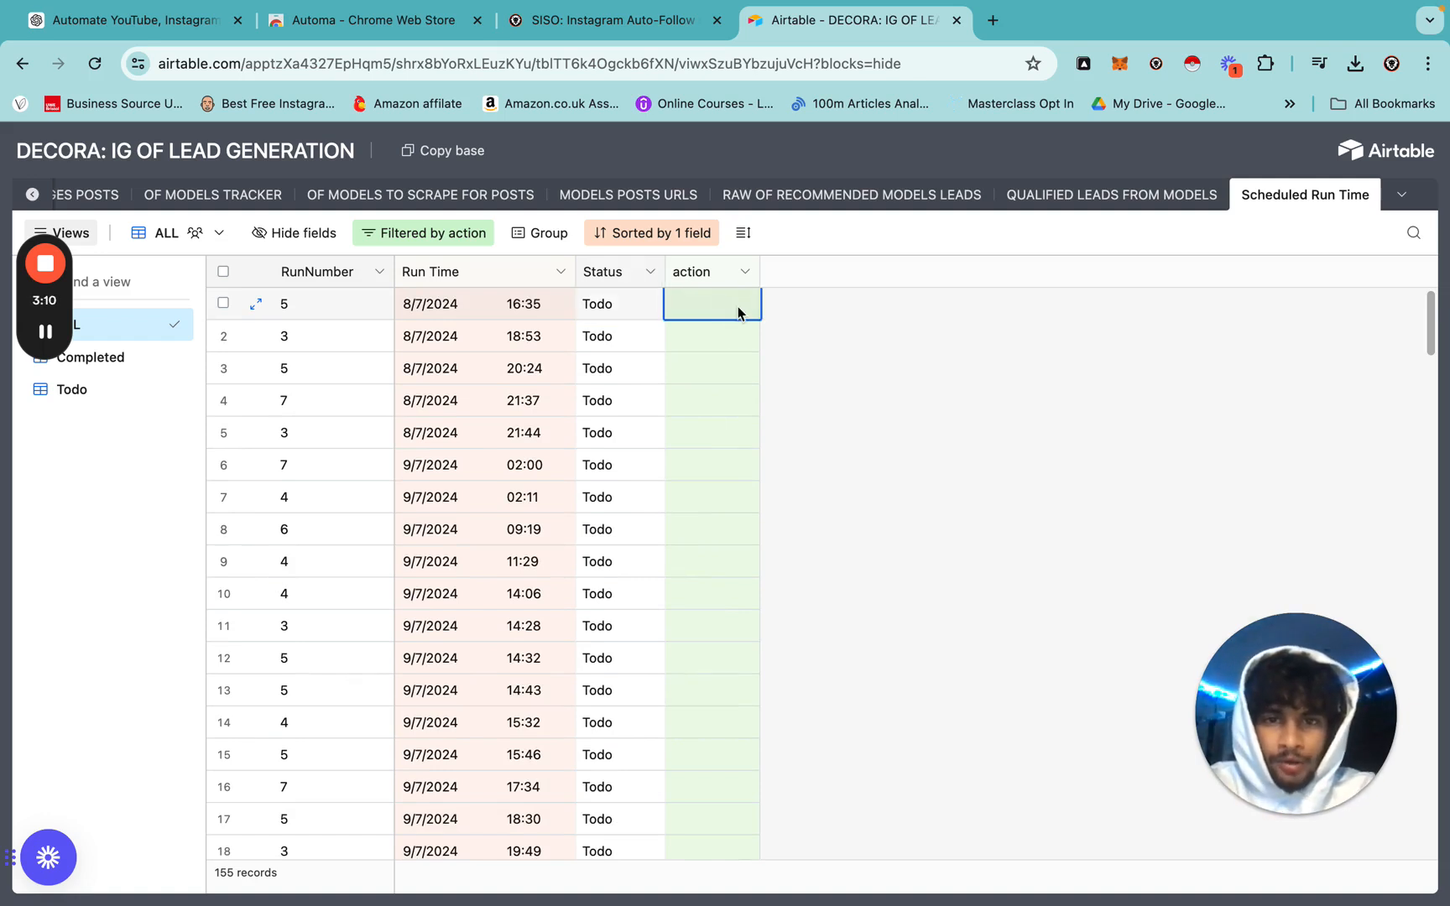
pyautogui.scroll(-5, 700, 608)
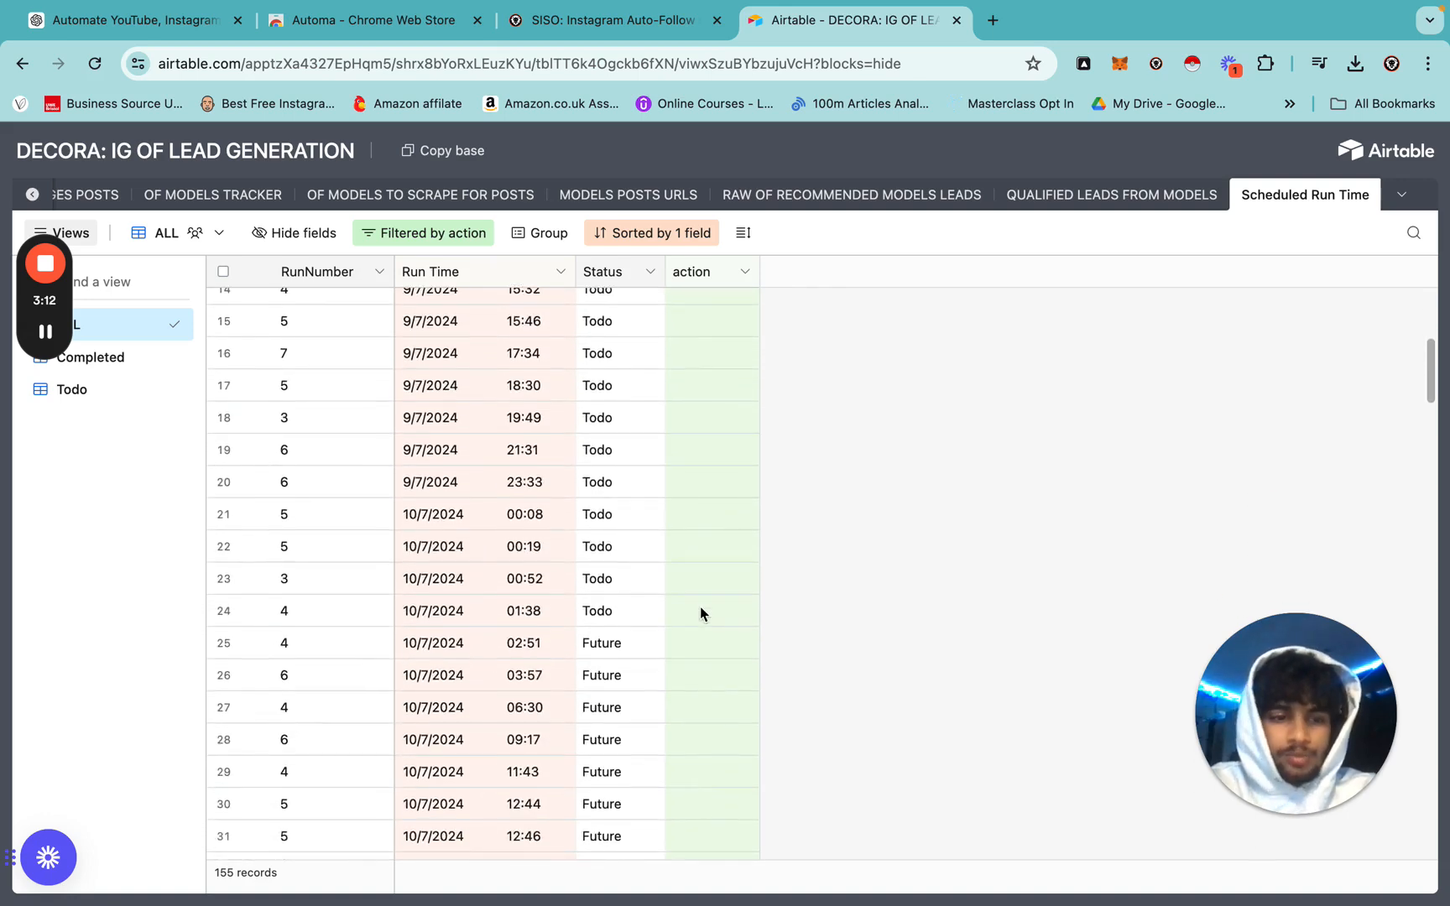
pyautogui.scroll(5, 700, 614)
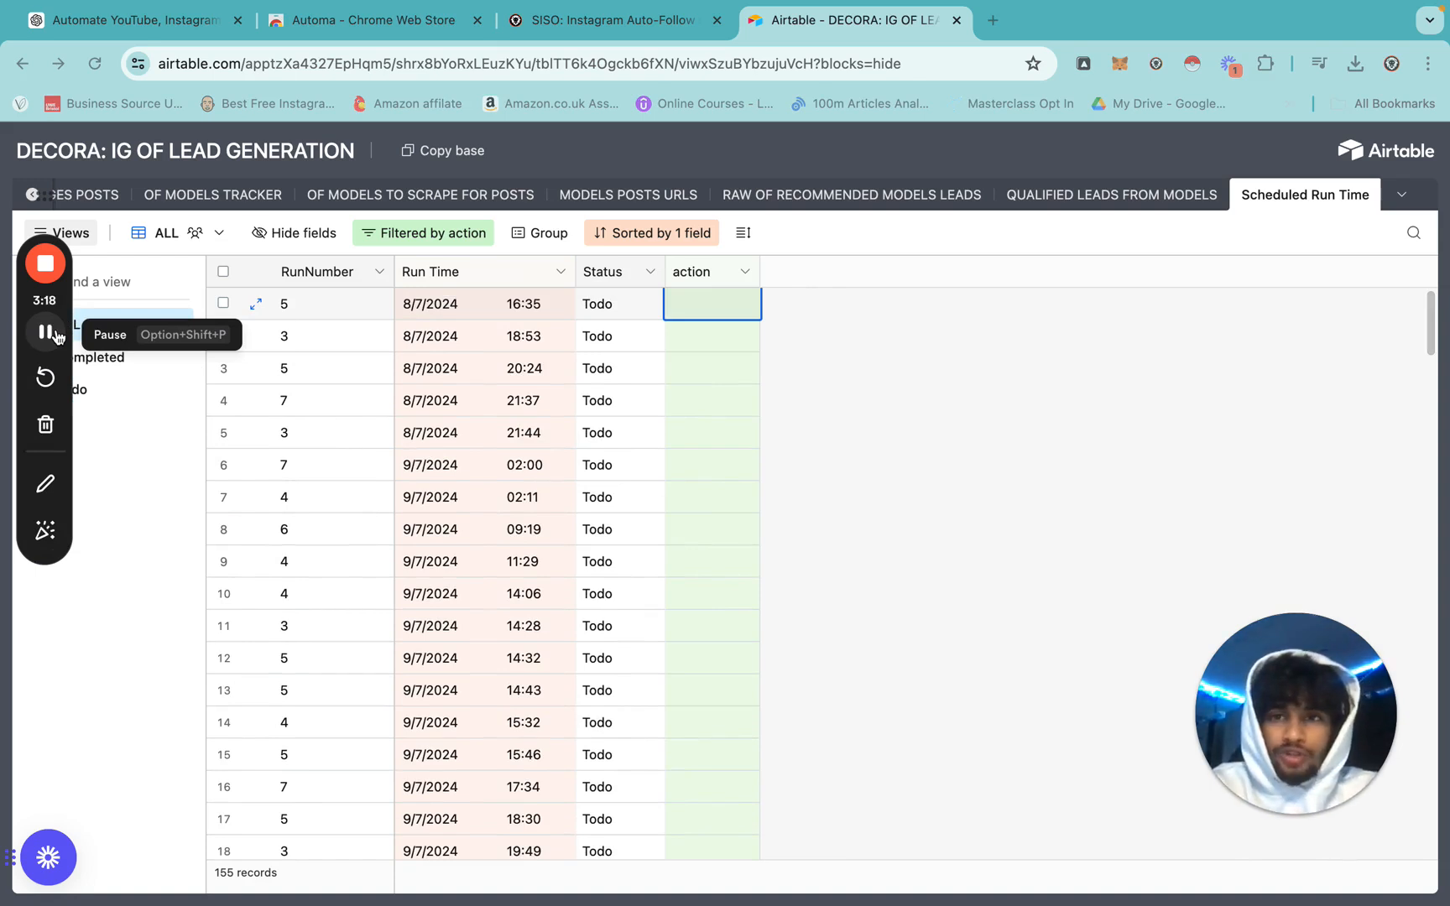
# Start the SISO workflow from Automa's list and look up a creator's profile in Instagram search.
pyautogui.click(56, 337)
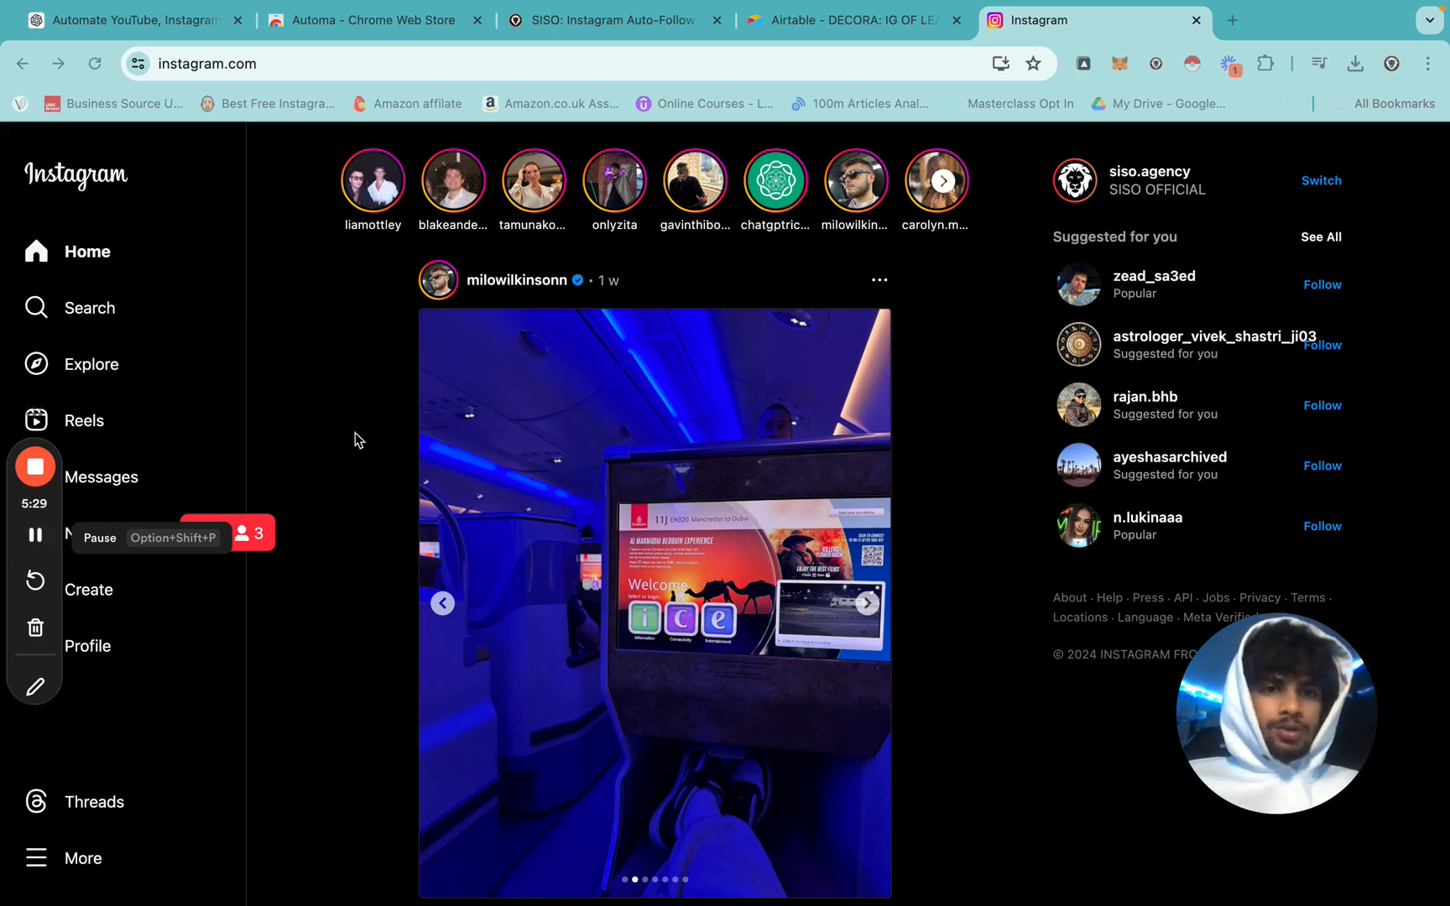
pyautogui.click(1082, 63)
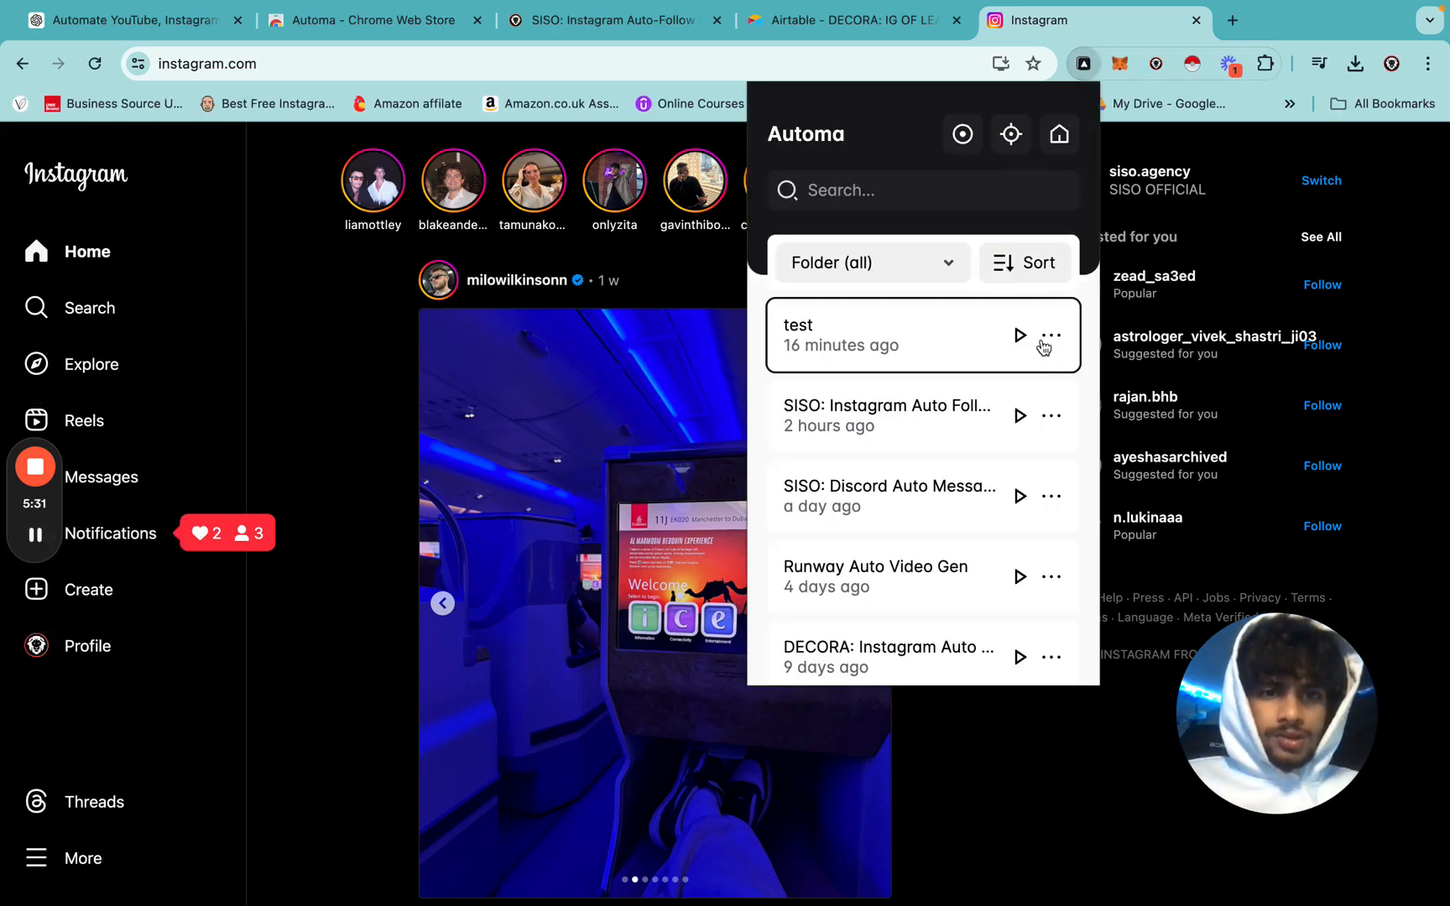
pyautogui.click(1018, 421)
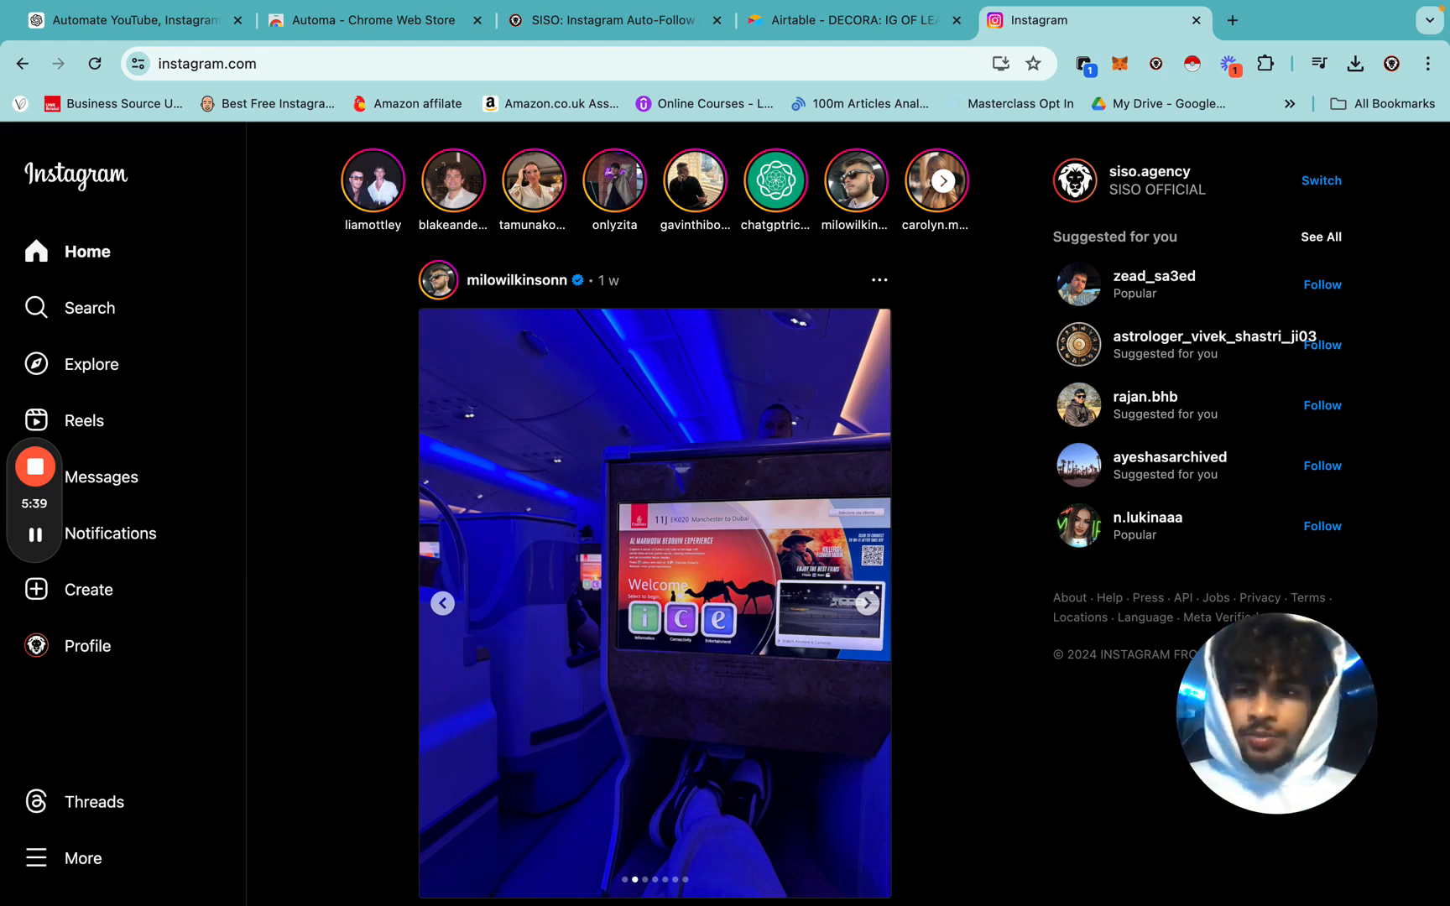
pyautogui.click(89, 308)
pyautogui.write('gotbritt')
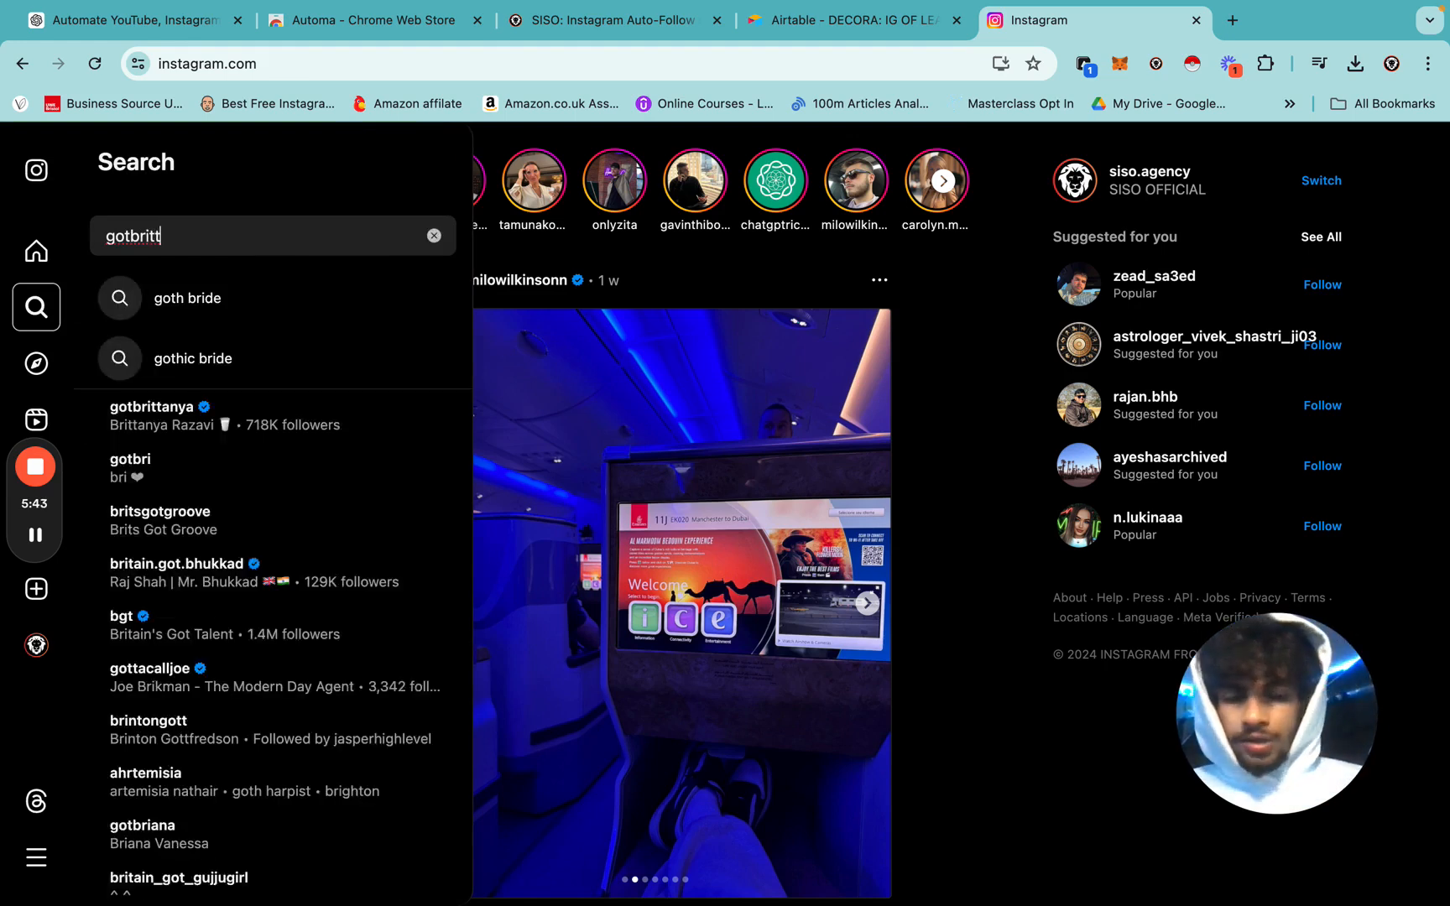
pyautogui.write('anya')
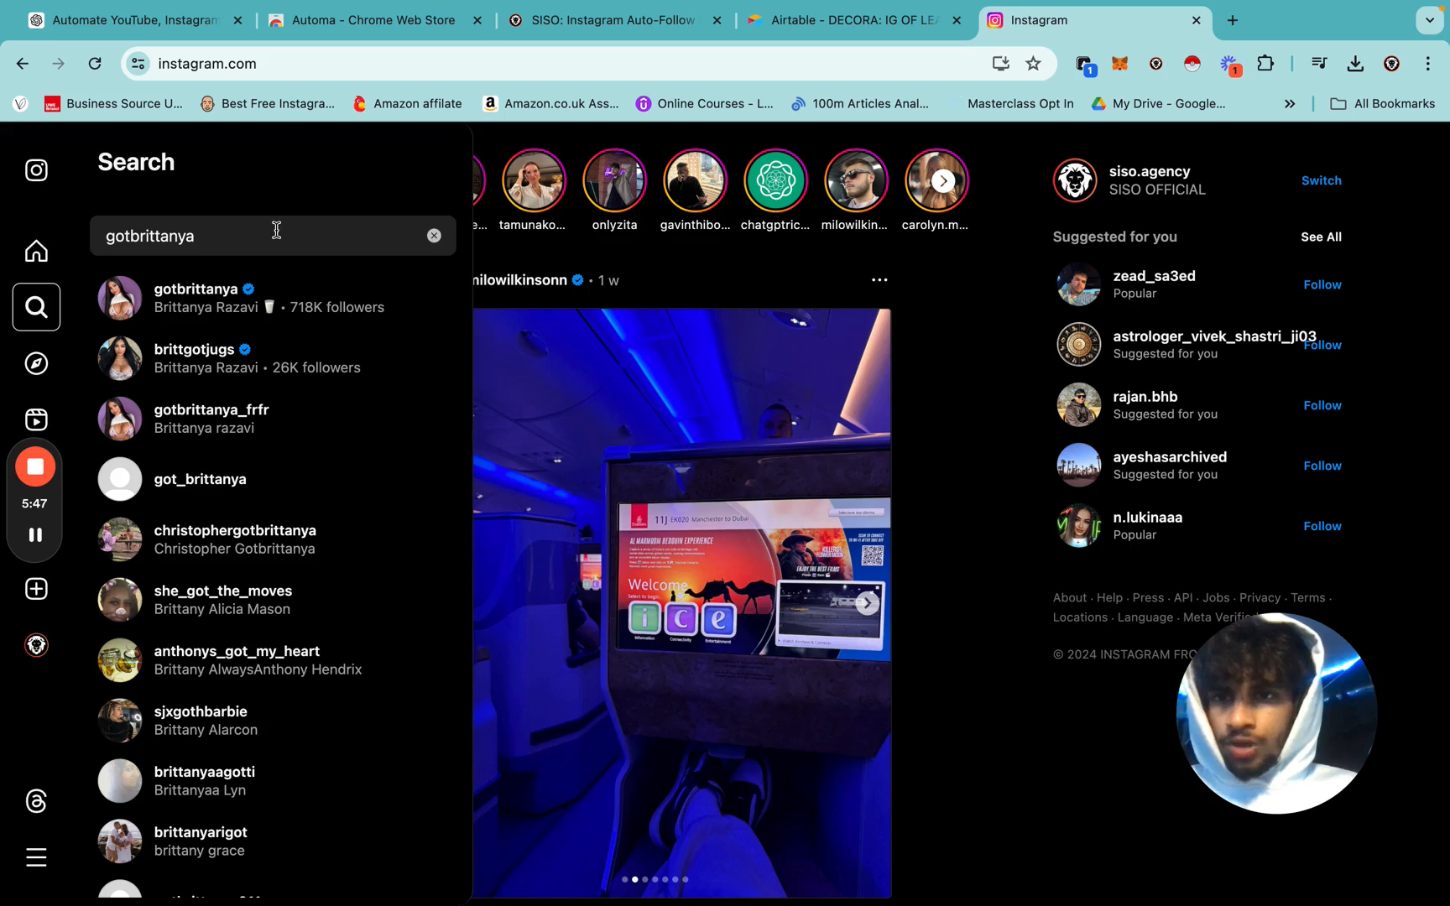
pyautogui.press('Return')
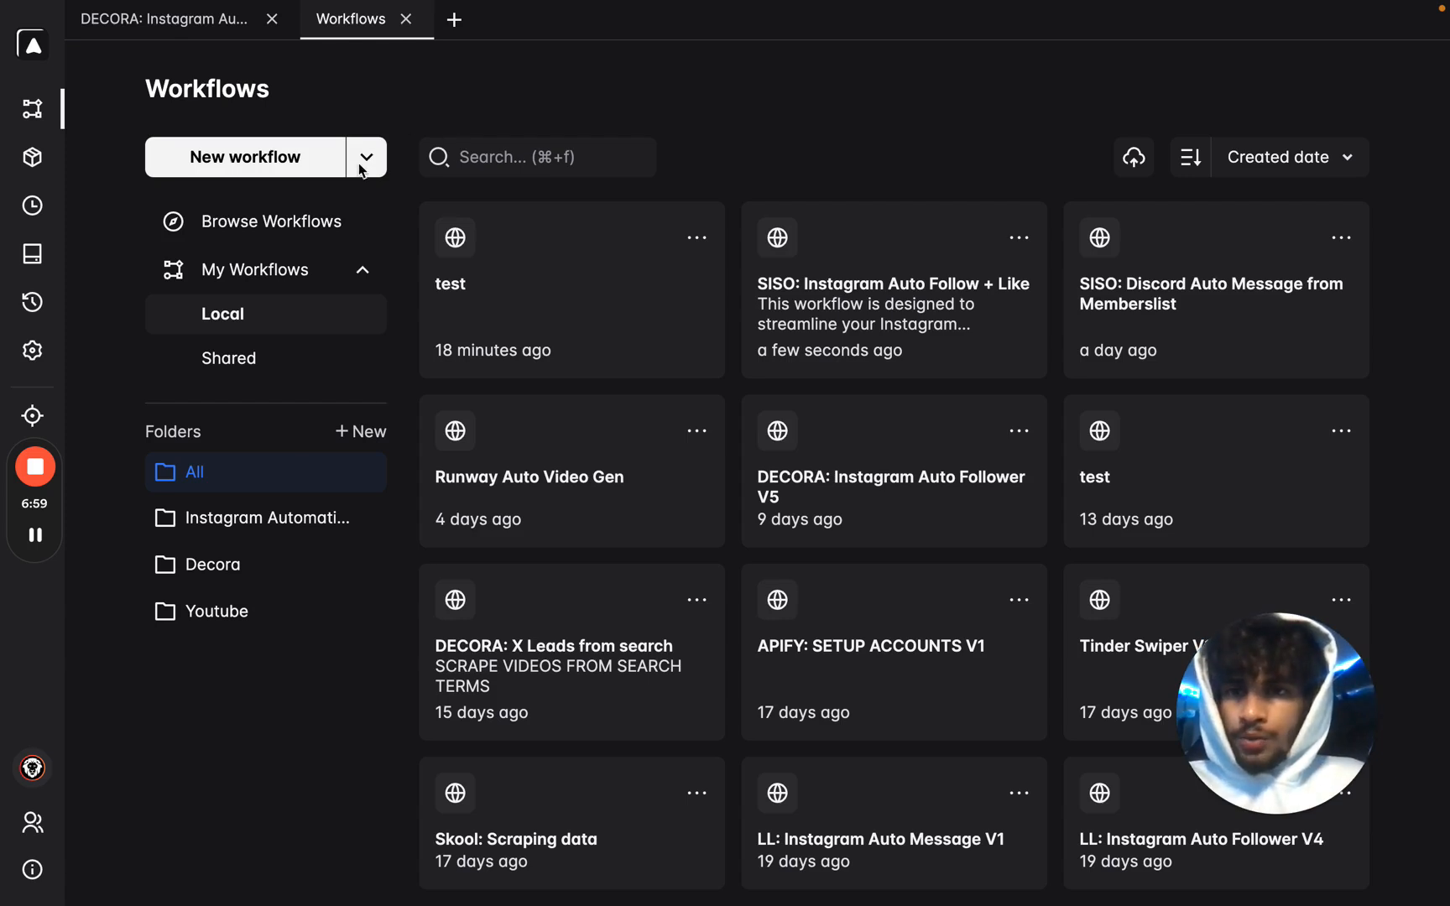
# Import the SISO Instagram Auto Follow + Like .json file via New workflow > Import workflow.
pyautogui.click(360, 170)
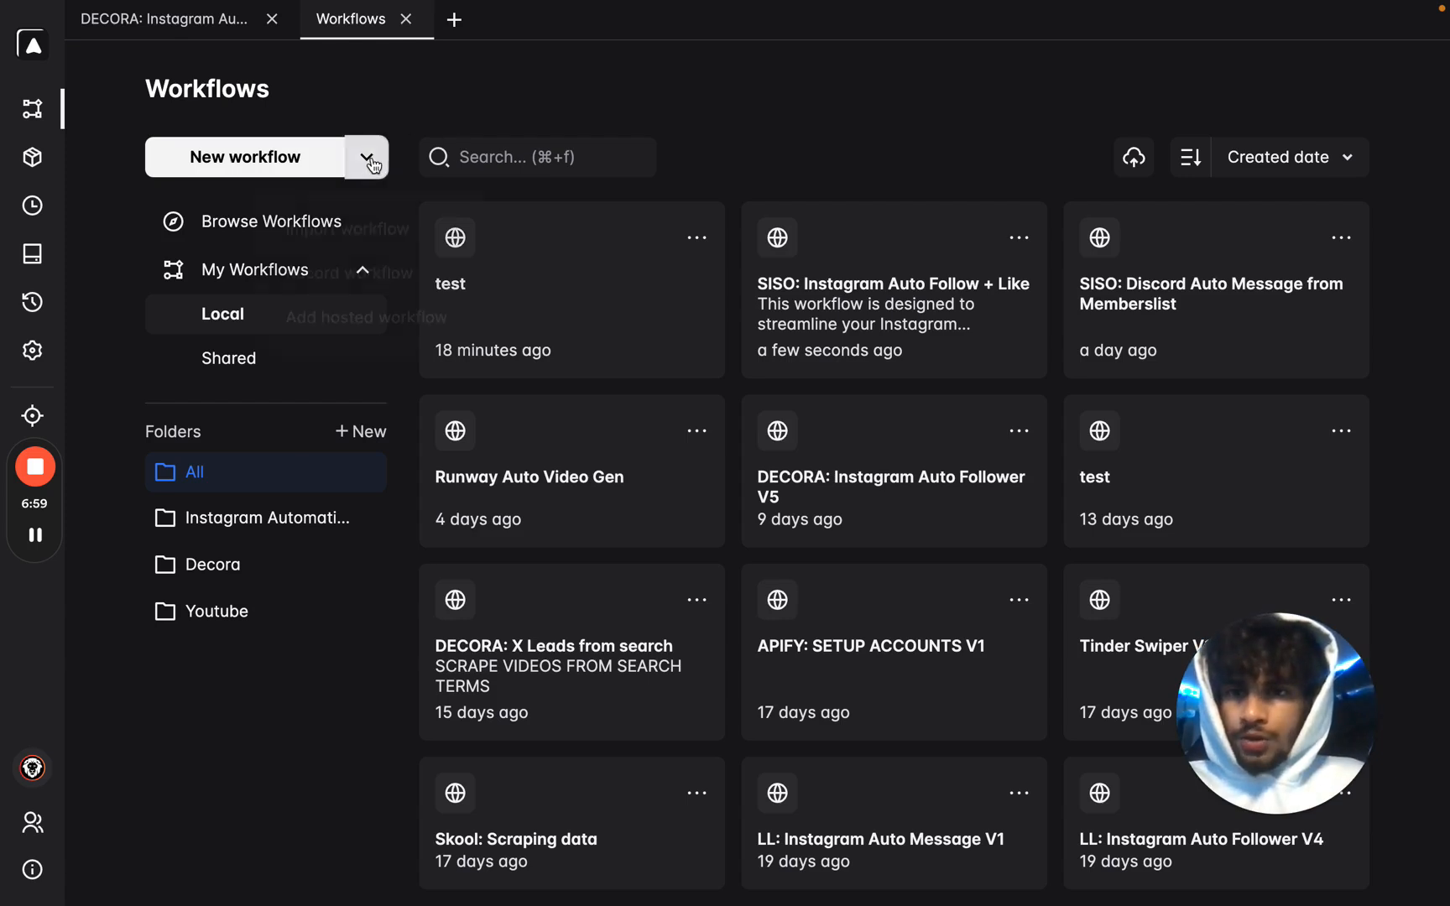
pyautogui.click(362, 225)
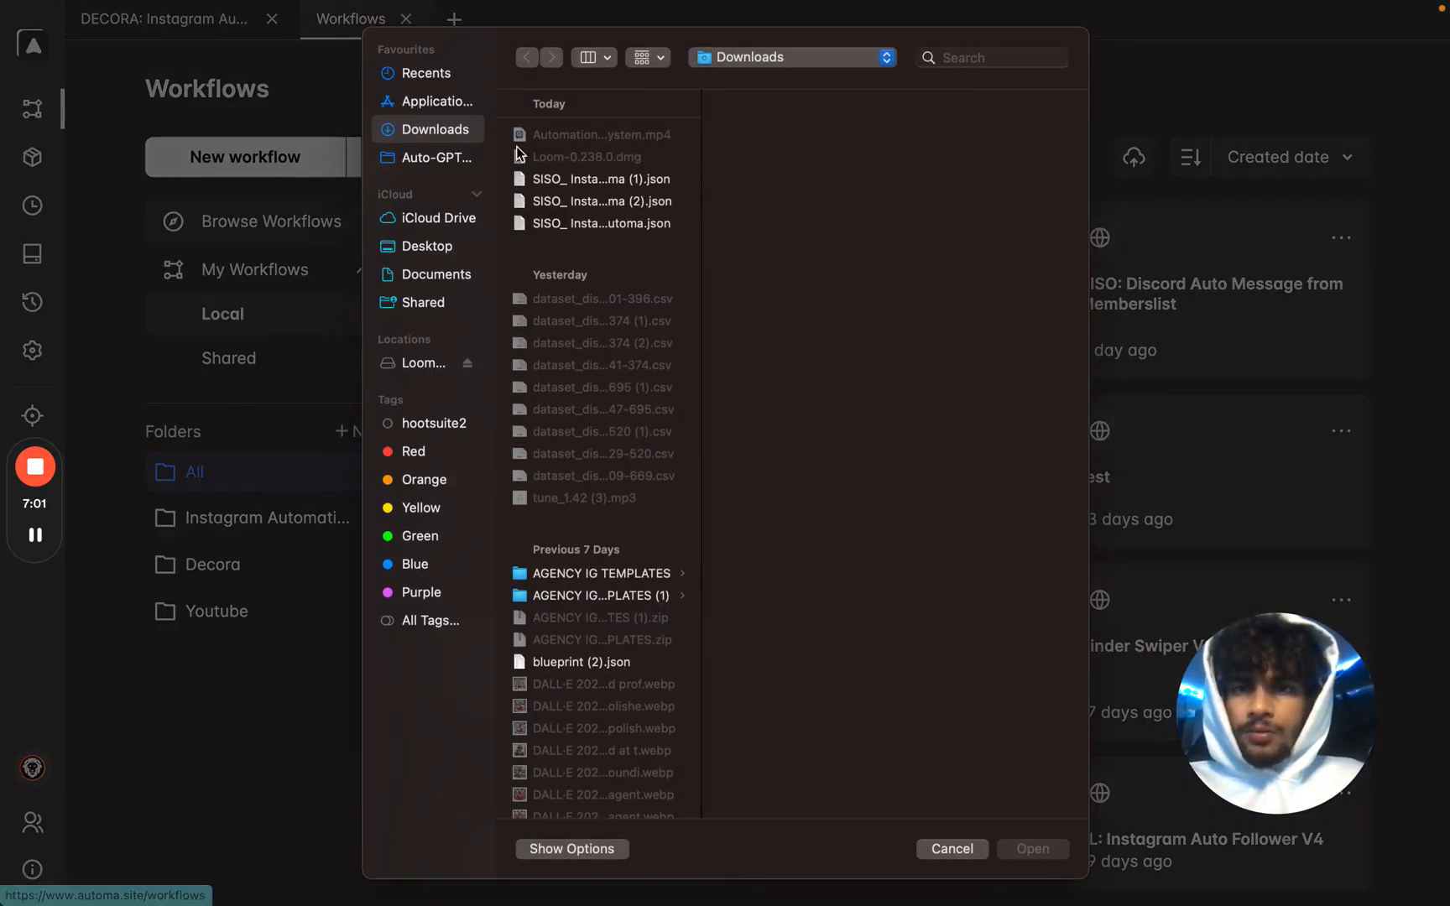
pyautogui.click(579, 203)
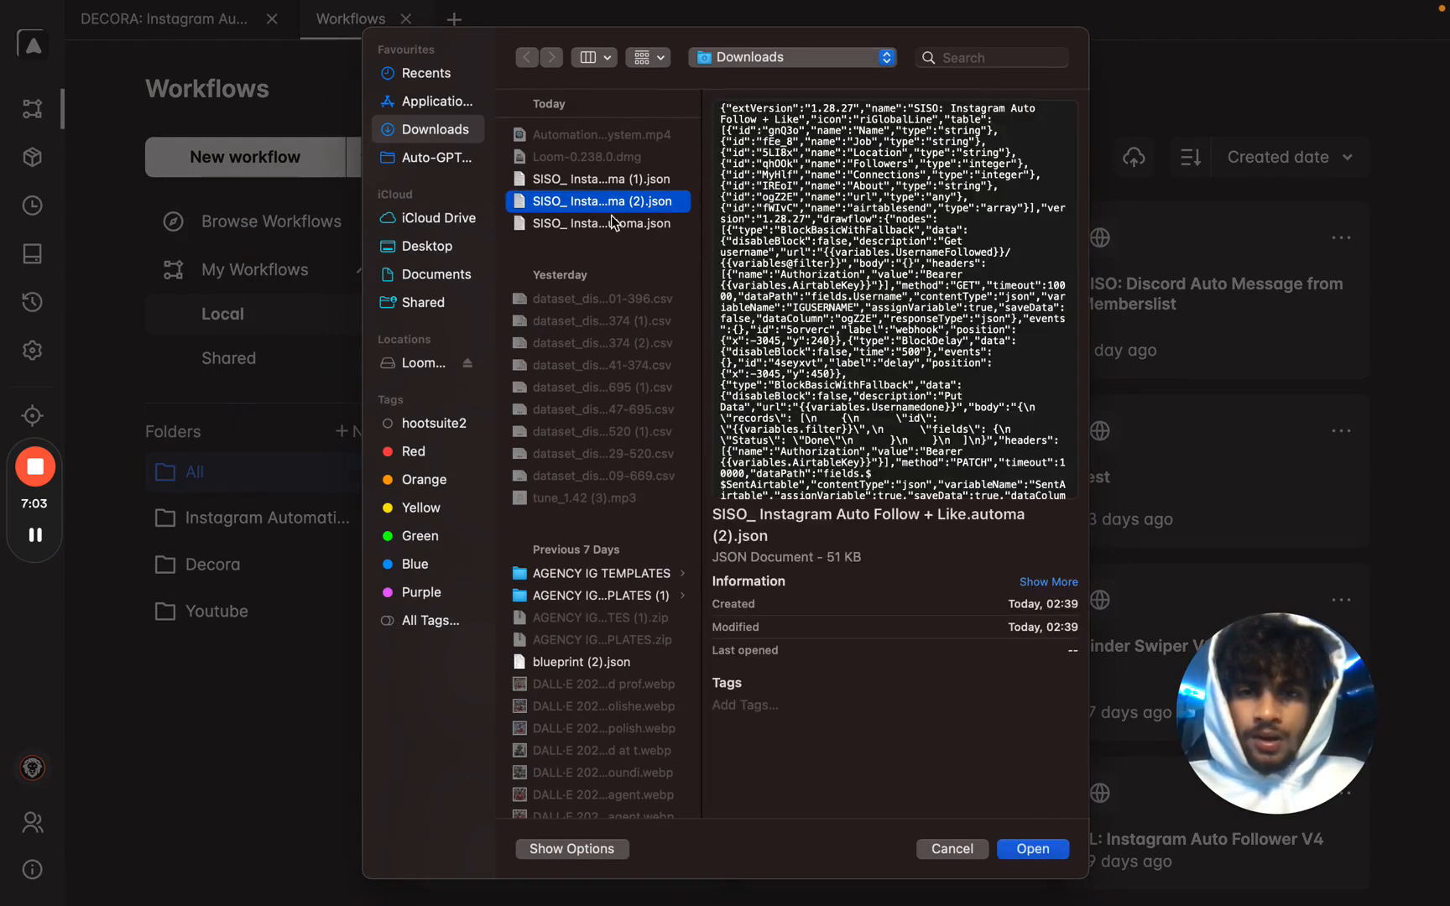
pyautogui.click(1023, 849)
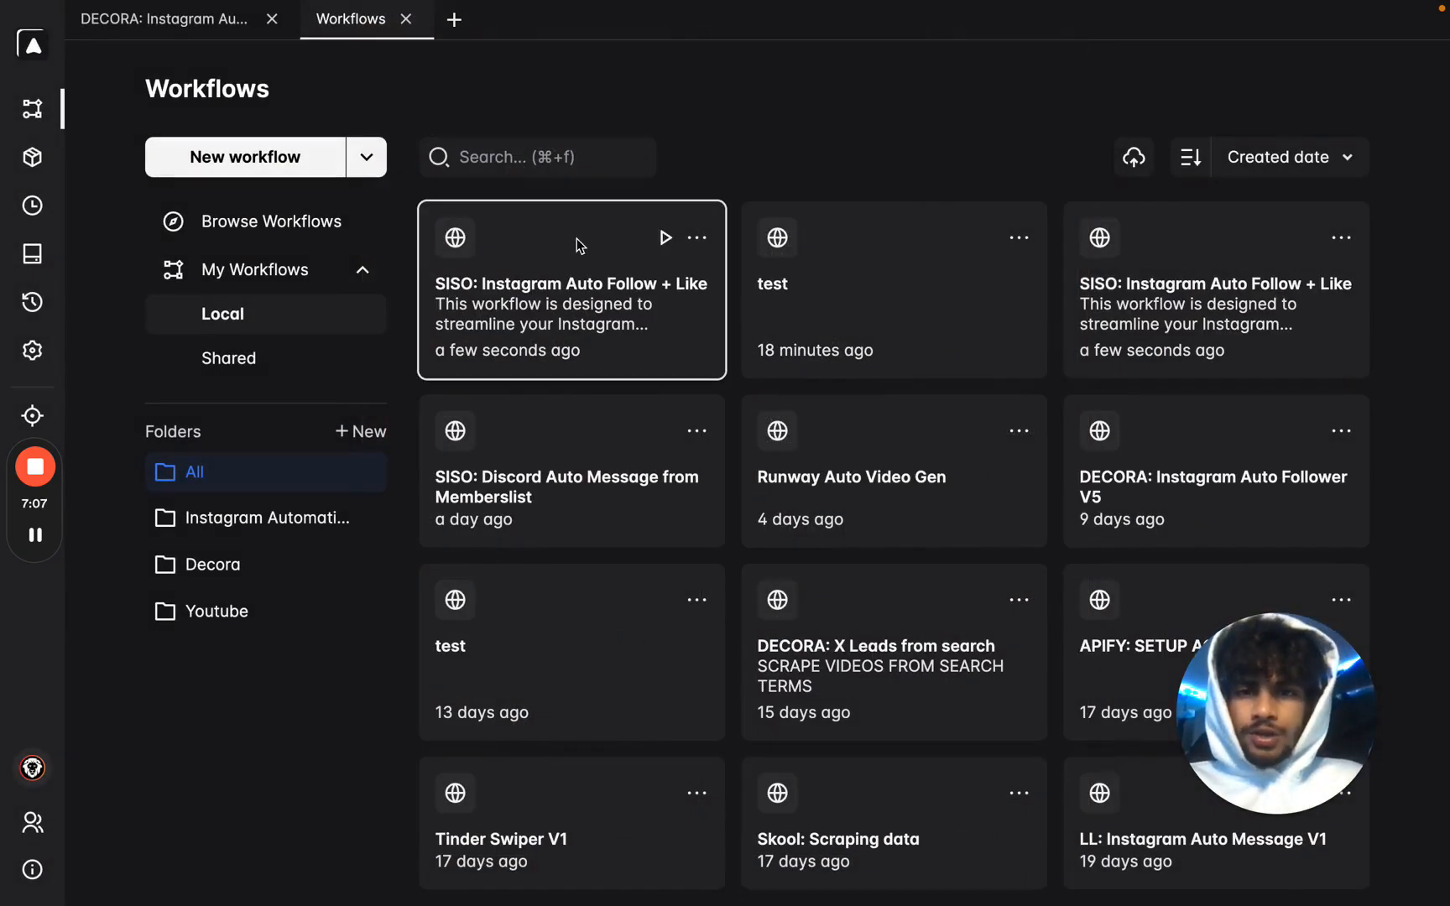
# Open the imported SISO workflow and centre the Trigger and Insert data API KEY blocks.
pyautogui.click(532, 298)
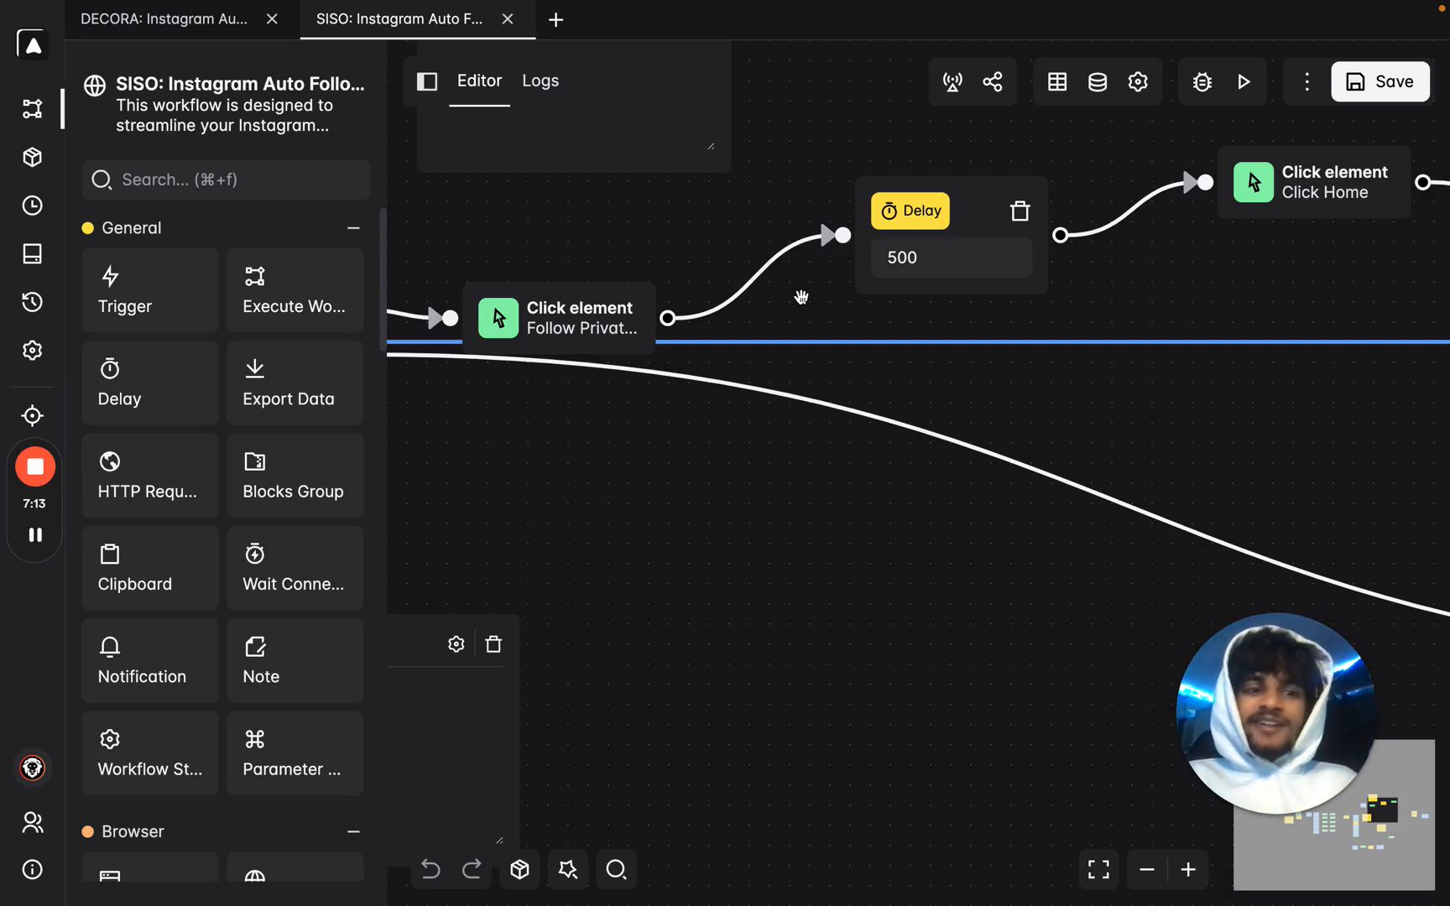
pyautogui.scroll(3, 873, 663)
pyautogui.moveTo(783, 690); pyautogui.dragTo(1071, 475)
pyautogui.scroll(-6, 982, 524)
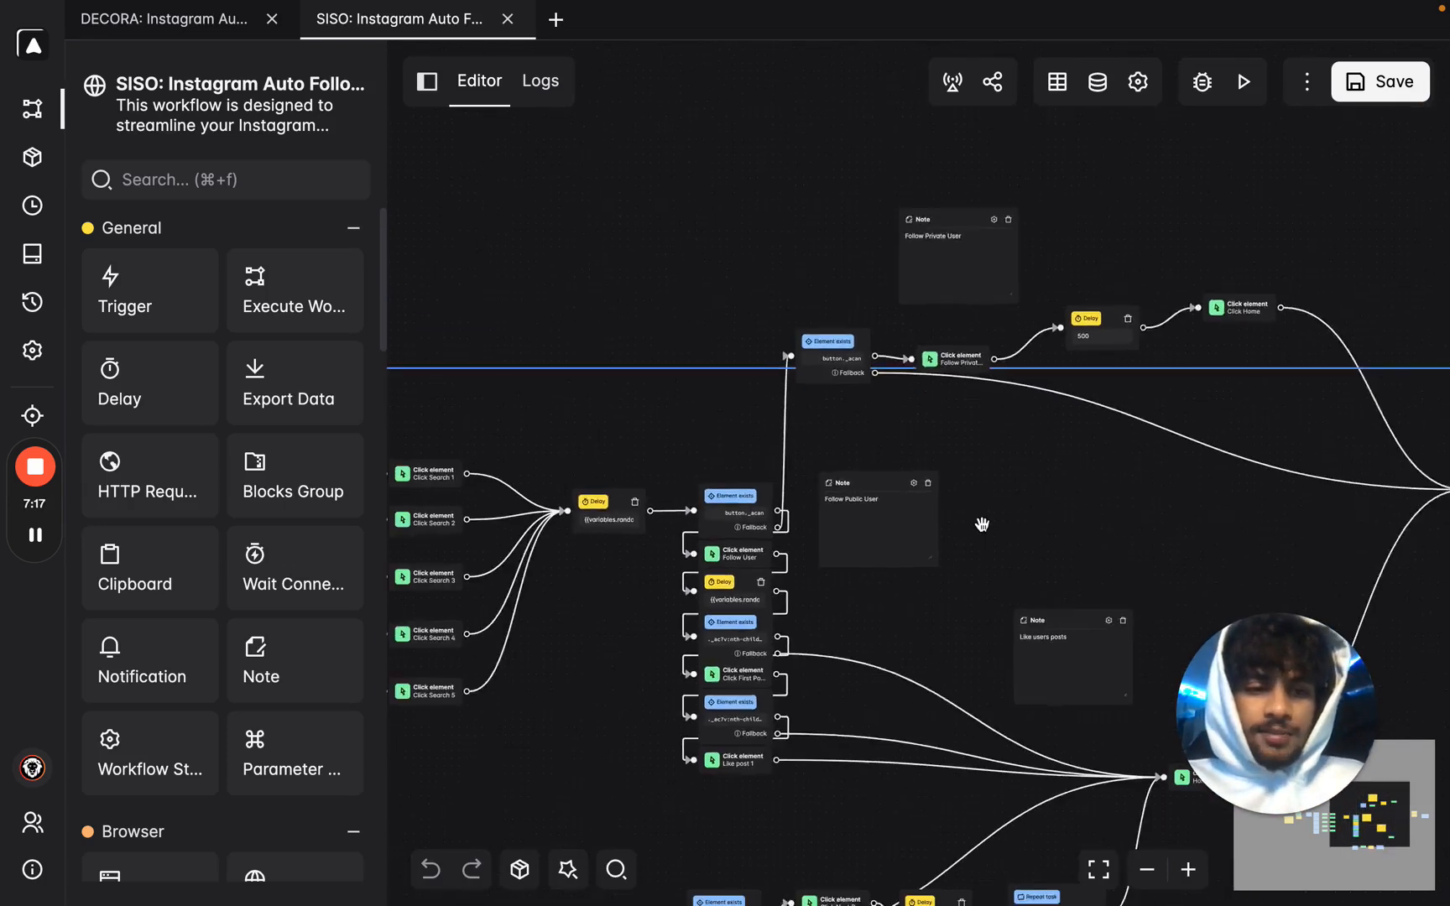
pyautogui.moveTo(991, 522); pyautogui.dragTo(1393, 309)
pyautogui.moveTo(539, 475); pyautogui.dragTo(1046, 706)
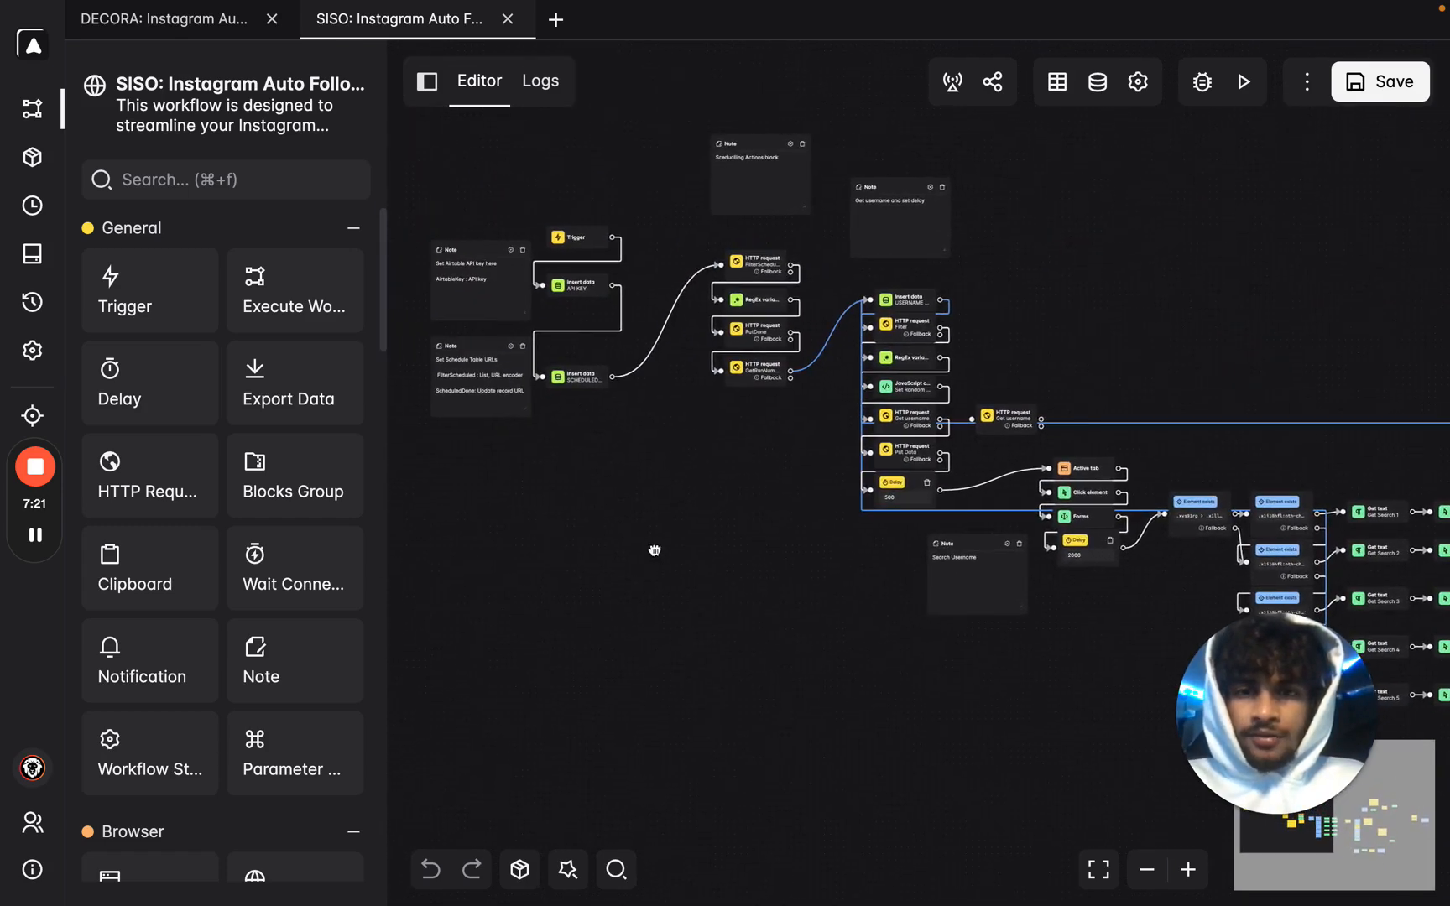
pyautogui.moveTo(617, 526); pyautogui.dragTo(704, 578)
pyautogui.scroll(8, 706, 282)
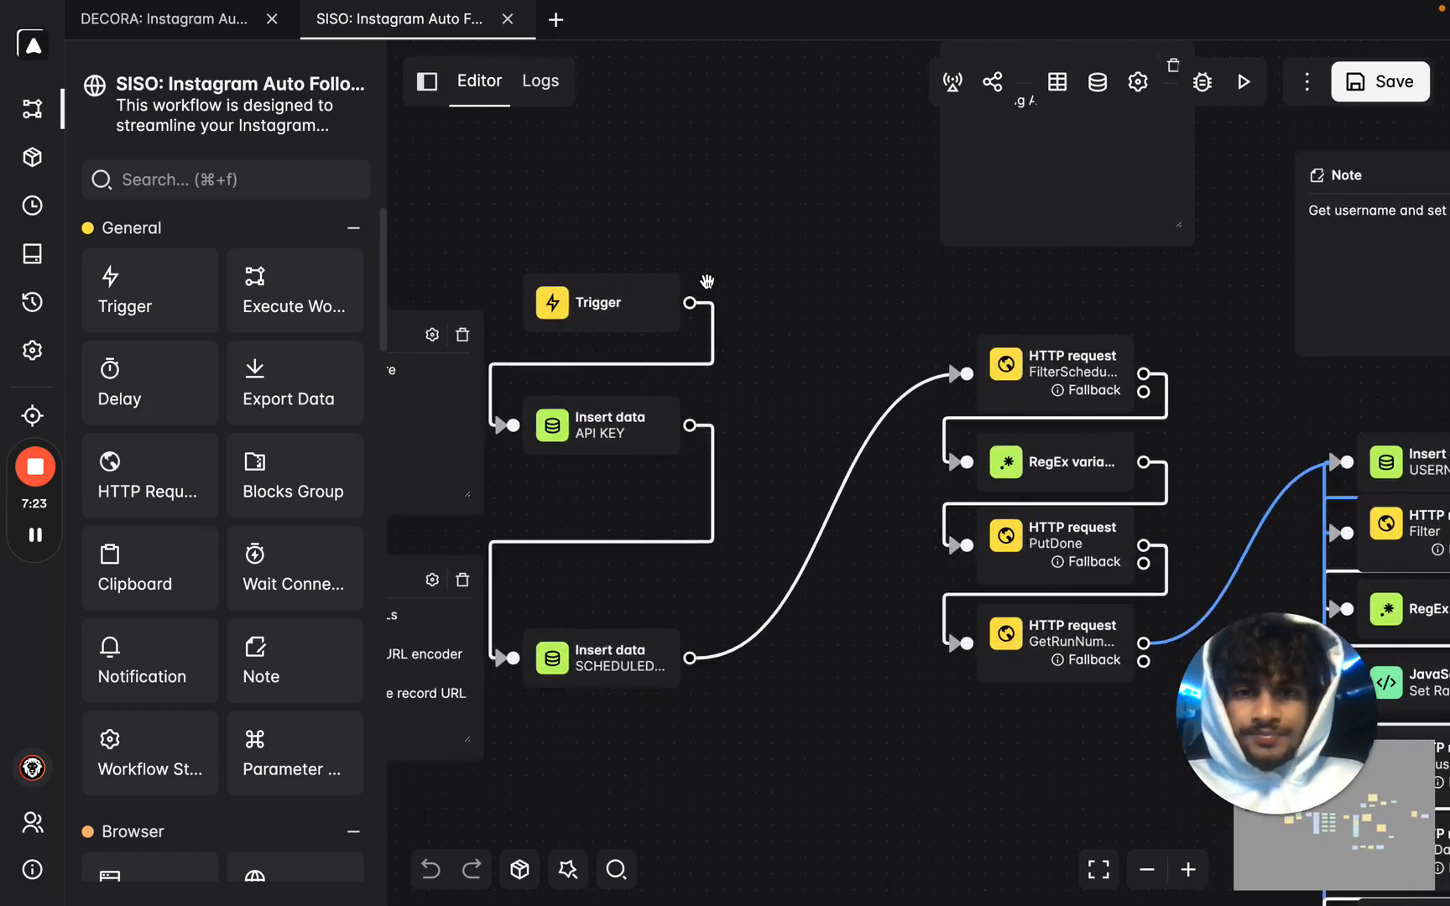
pyautogui.moveTo(856, 385); pyautogui.dragTo(996, 235)
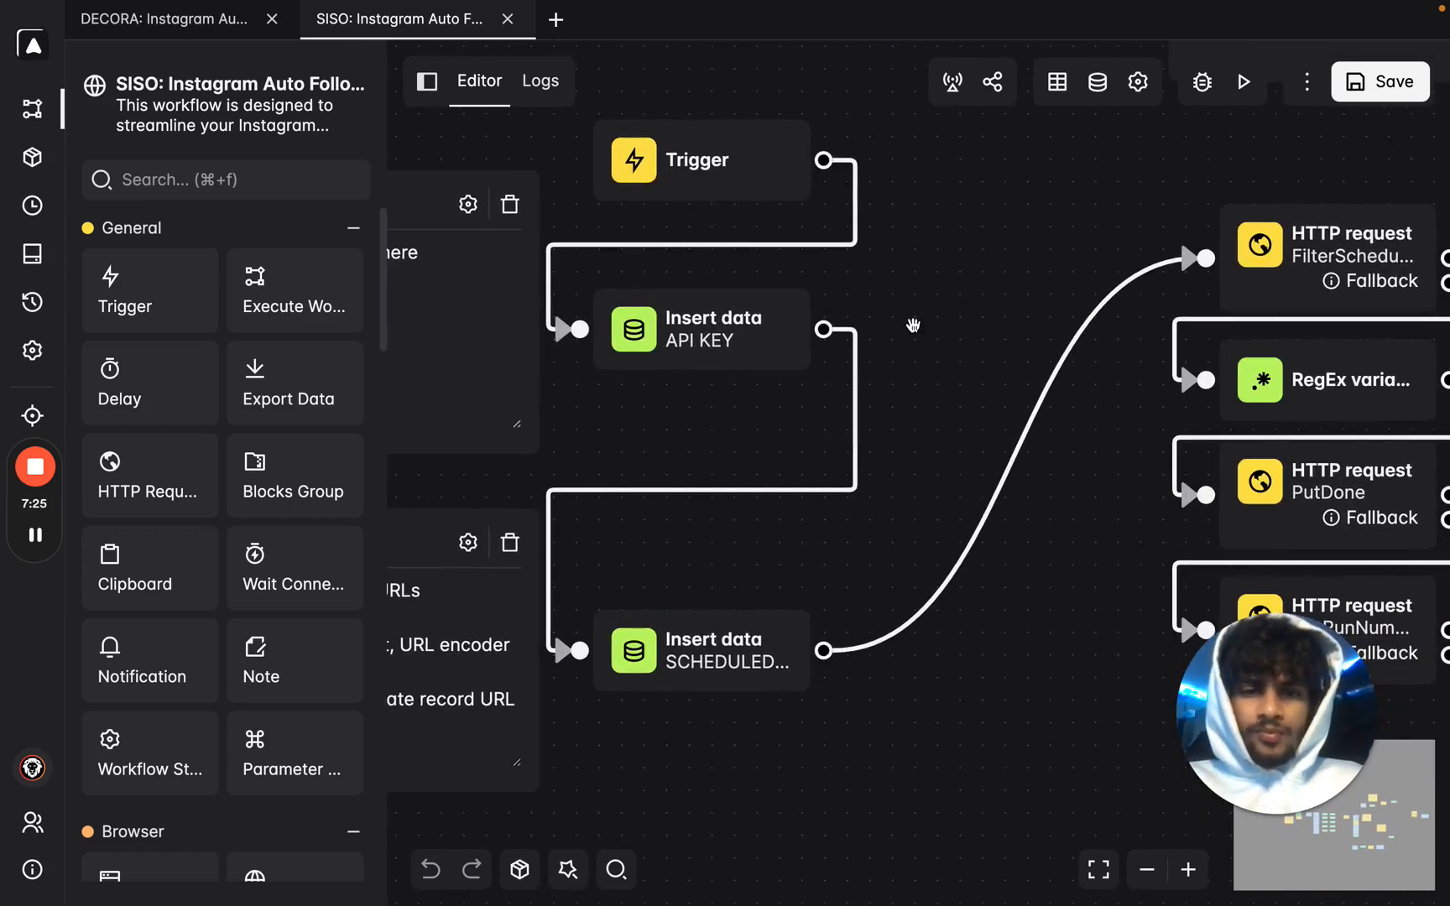
# Inspect the AirtableKey variable in API KEY and the FilterScheduled and ScheduledDone URLs in SCHEDULED.
pyautogui.doubleClick(713, 340)
pyautogui.click(185, 227)
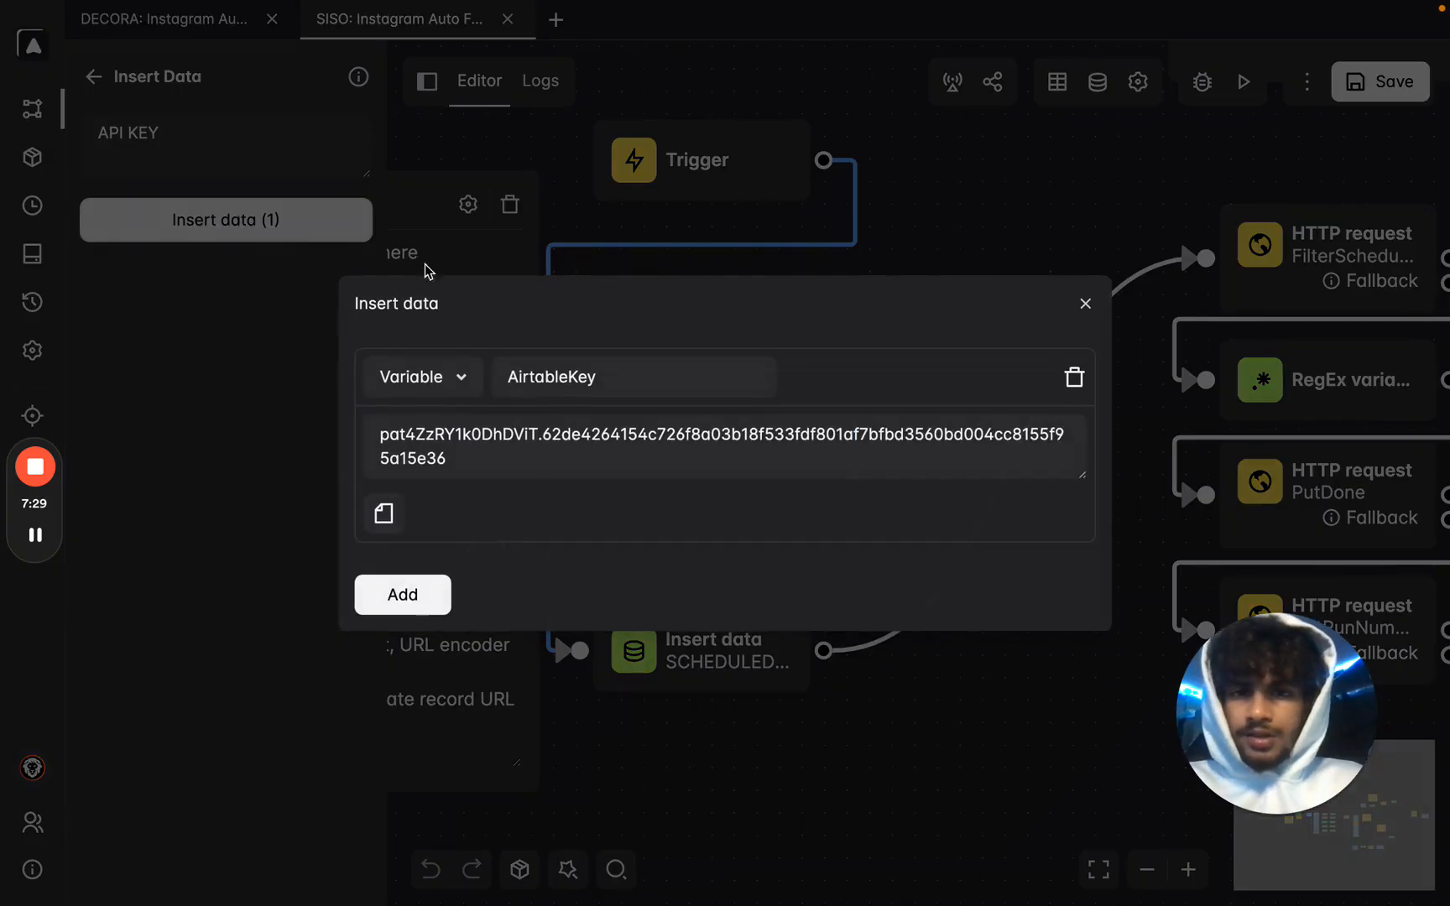
pyautogui.press('Escape')
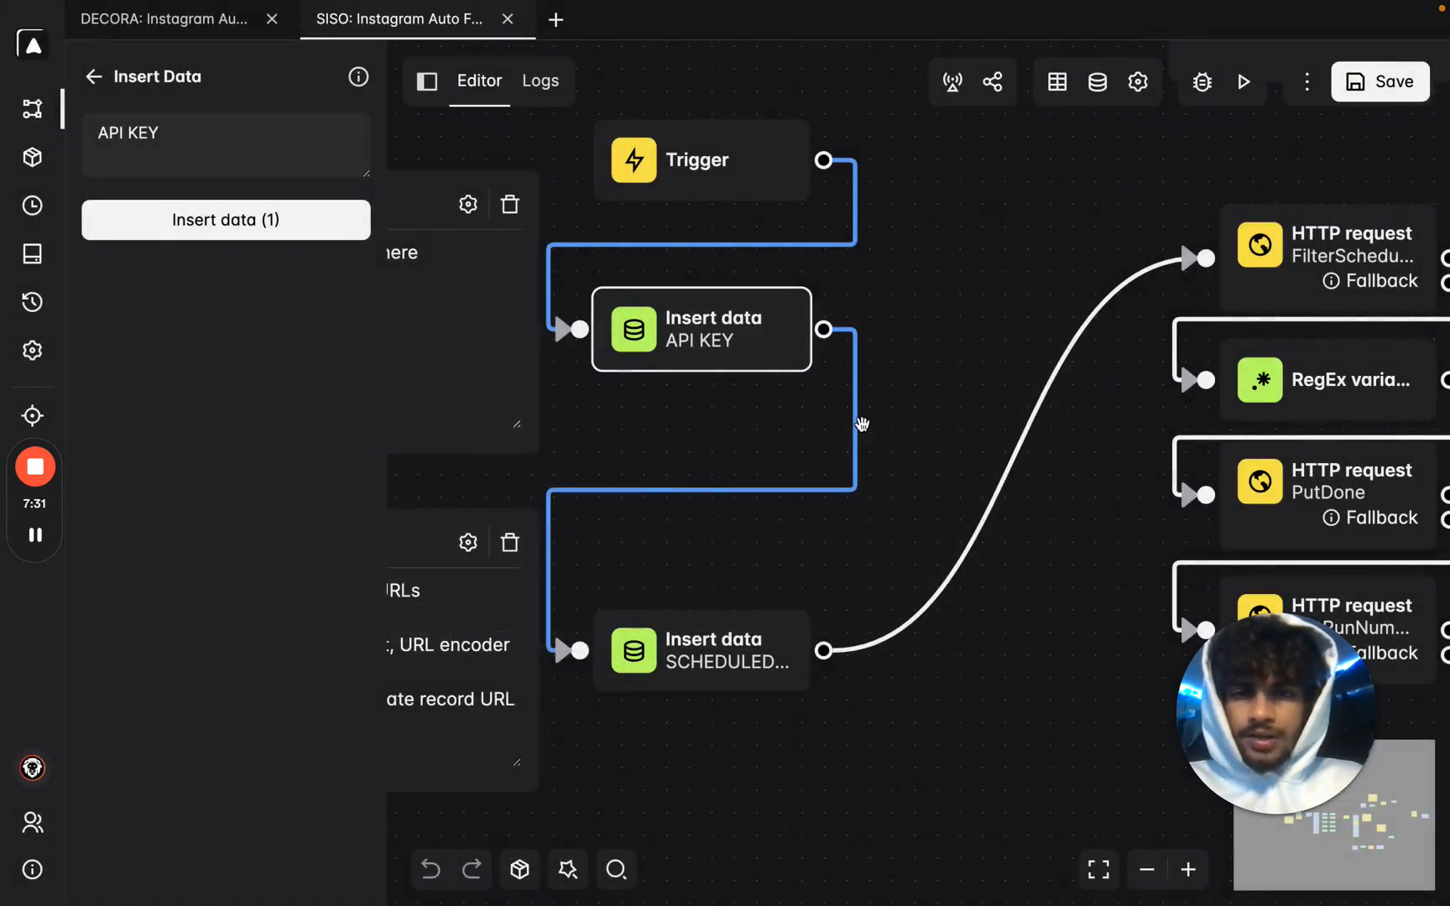
pyautogui.doubleClick(696, 657)
pyautogui.click(288, 219)
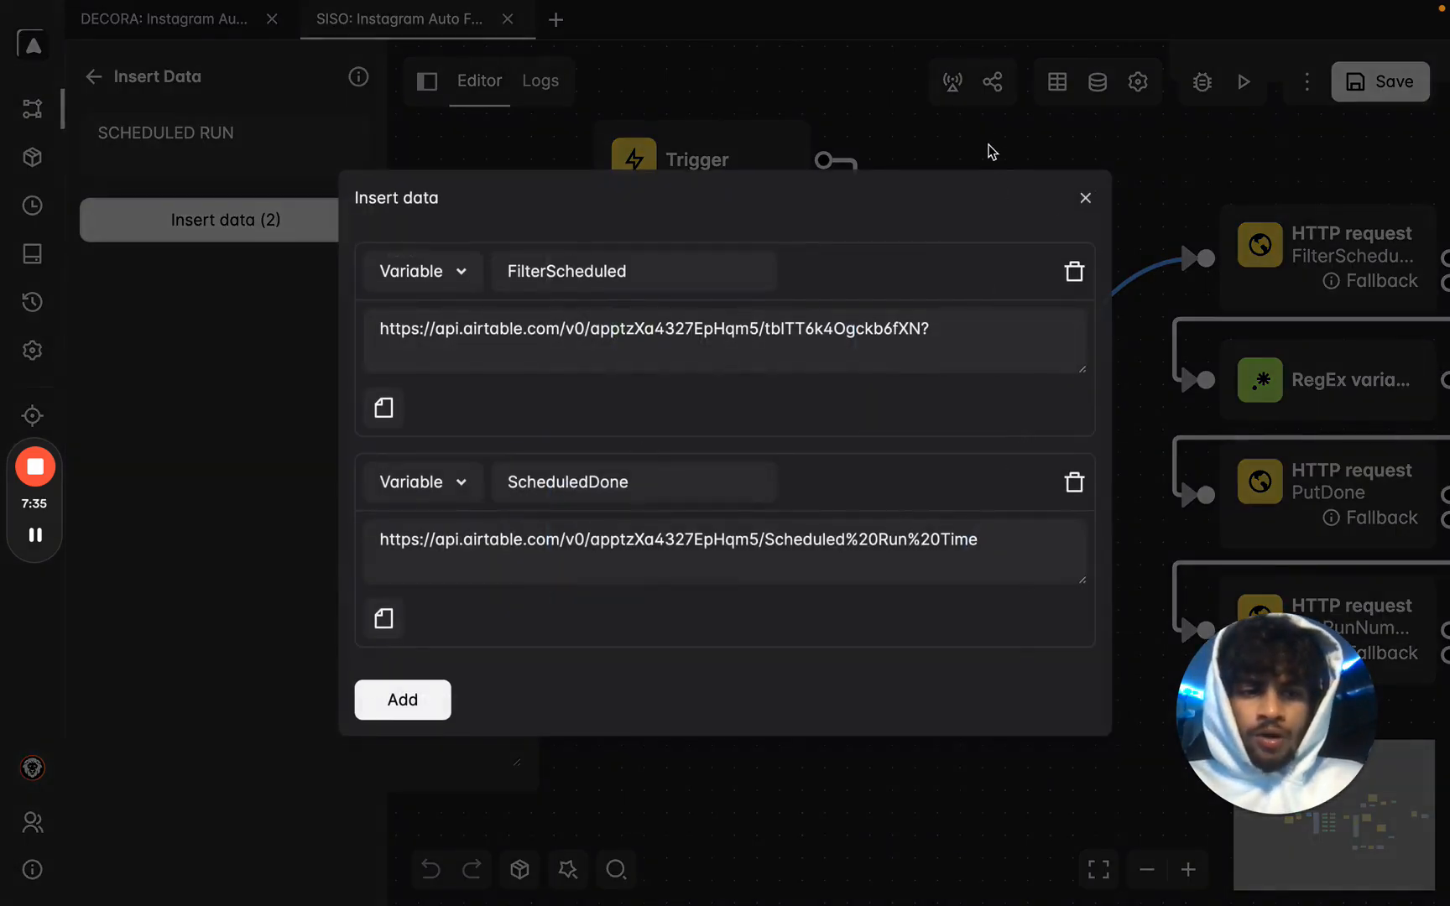
pyautogui.press('Escape')
# Pan to the USERNAME RUN block and view its three Airtable URL variables.
pyautogui.scroll(-5, 1013, 210)
pyautogui.moveTo(1114, 557); pyautogui.dragTo(635, 638)
pyautogui.moveTo(1213, 291); pyautogui.dragTo(1140, 263)
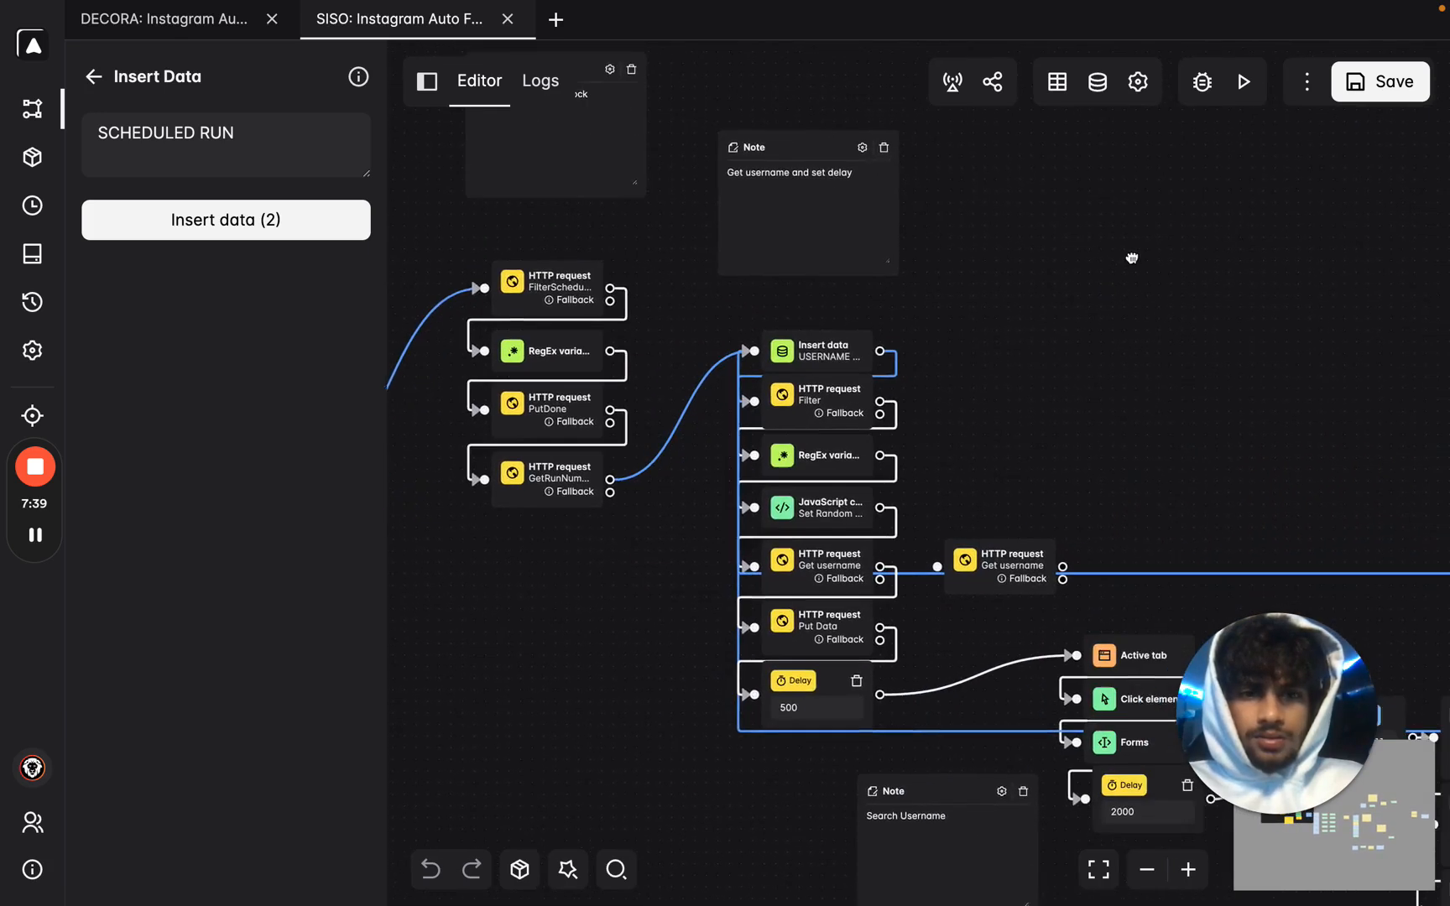
pyautogui.click(776, 340)
pyautogui.click(820, 186)
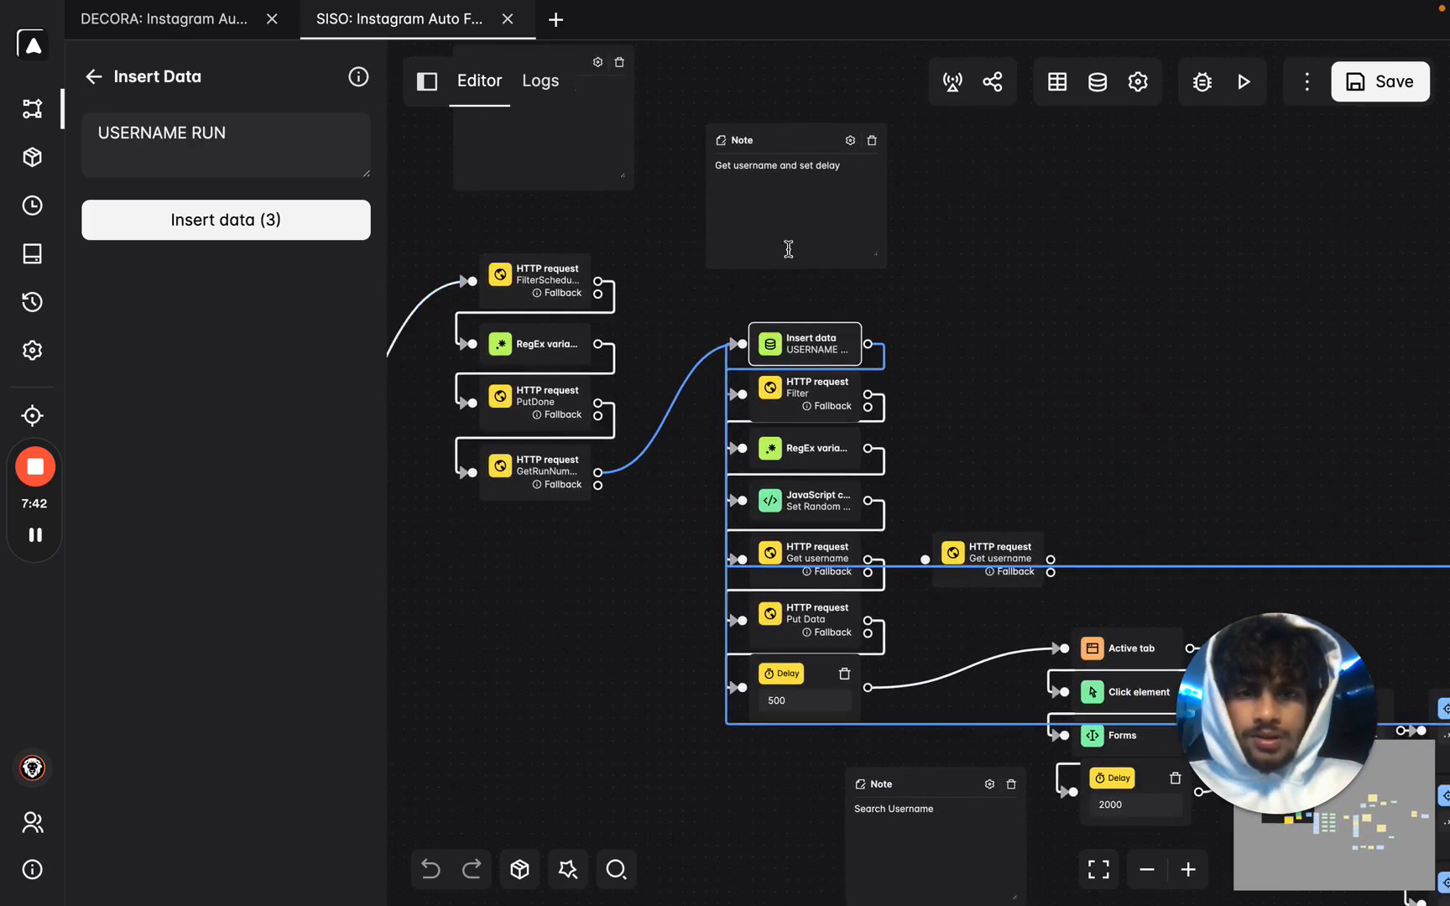
pyautogui.click(285, 230)
pyautogui.click(1309, 277)
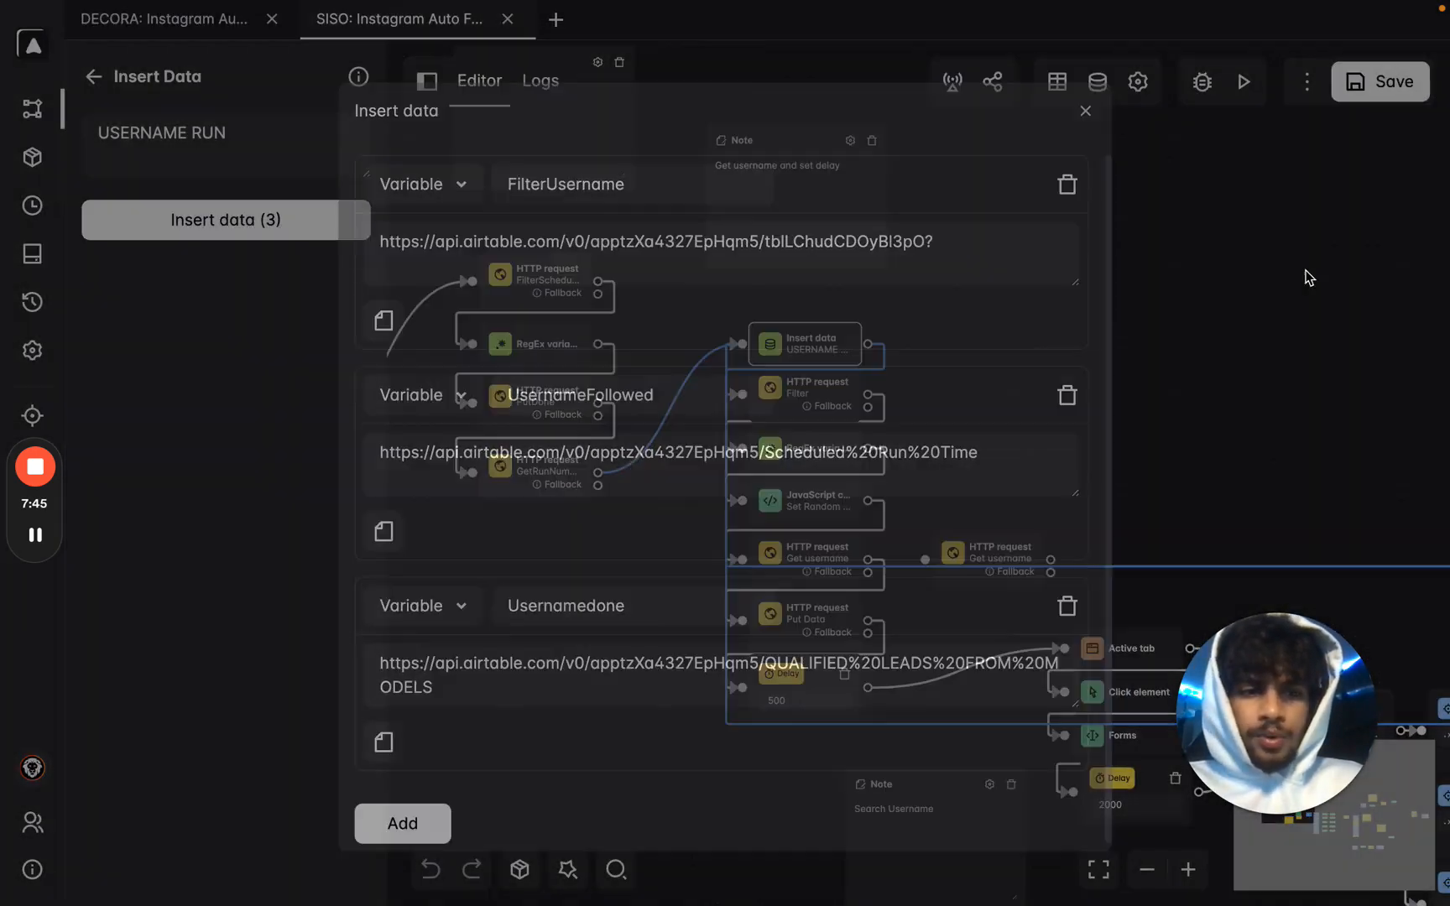
pyautogui.moveTo(1204, 329); pyautogui.dragTo(1318, 230)
pyautogui.scroll(-5, 558, 652)
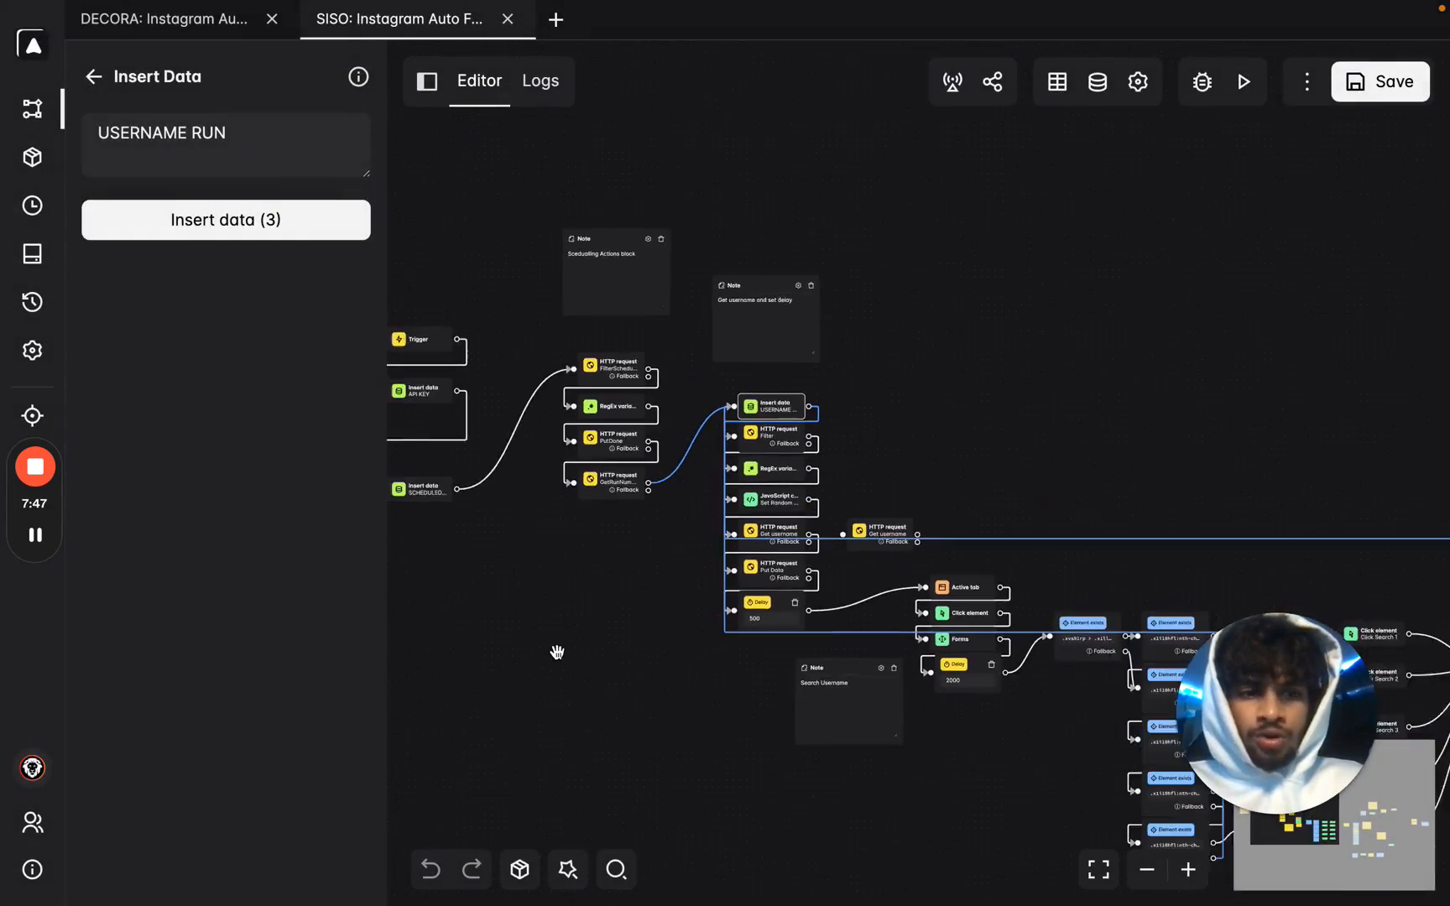
pyautogui.moveTo(1030, 443); pyautogui.dragTo(1254, 216)
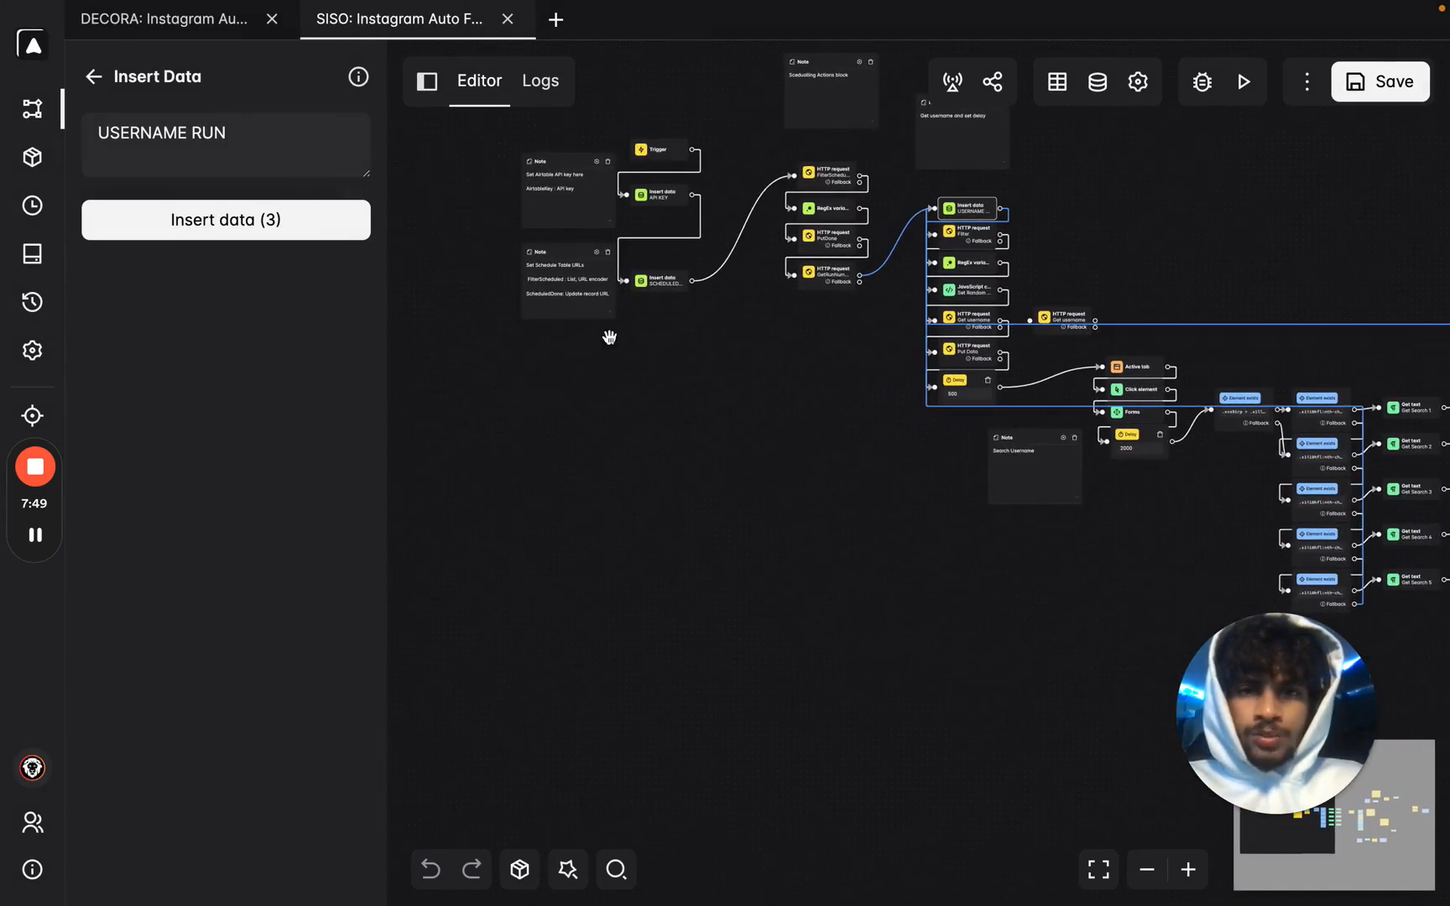
pyautogui.scroll(2, 665, 300)
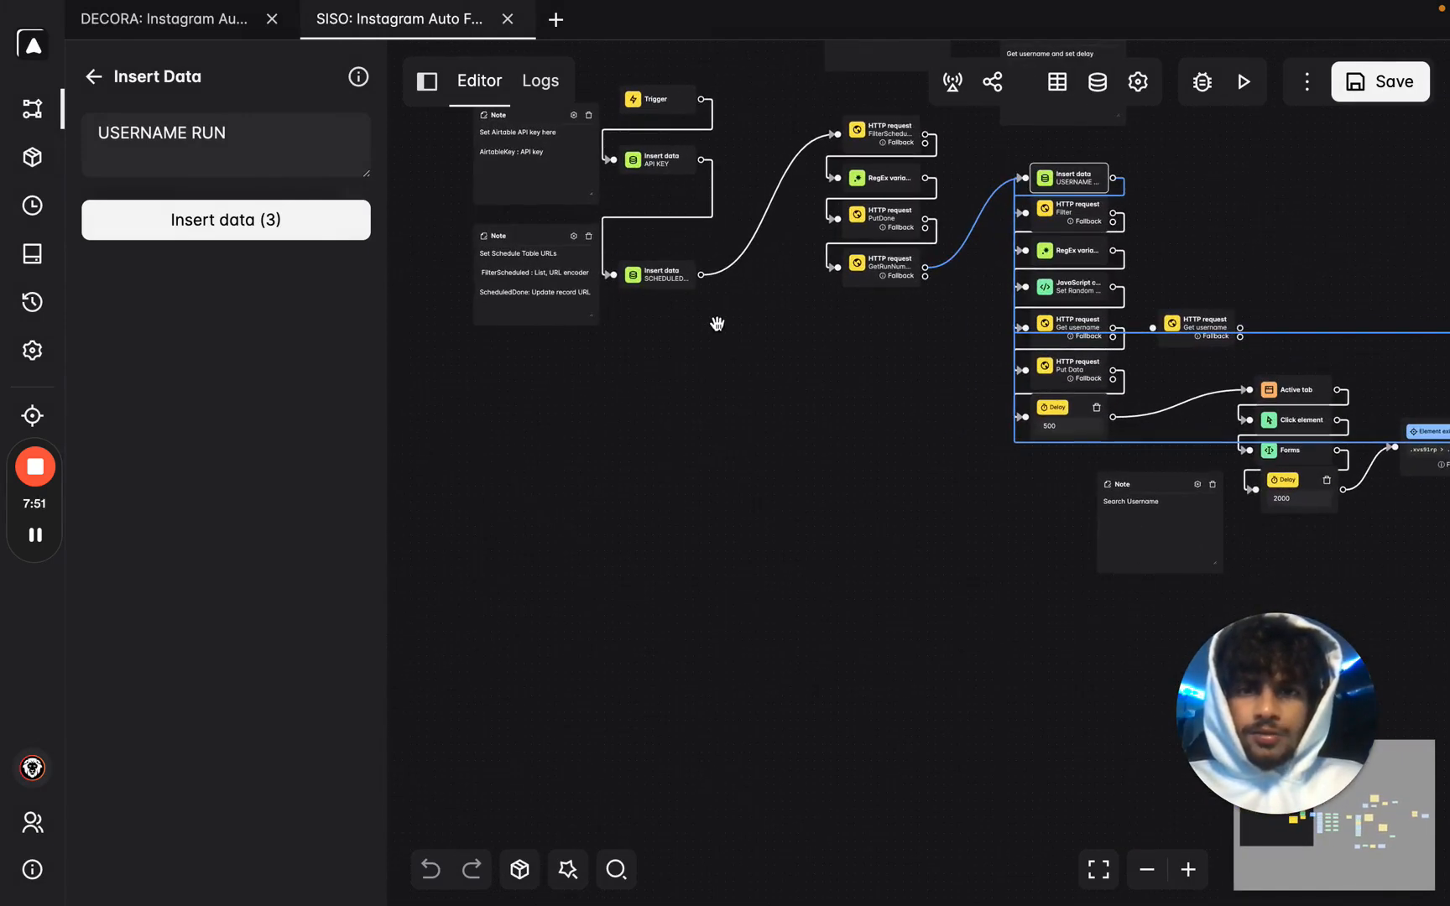
pyautogui.scroll(4, 780, 266)
pyautogui.moveTo(781, 266); pyautogui.dragTo(854, 543)
pyautogui.moveTo(650, 241)
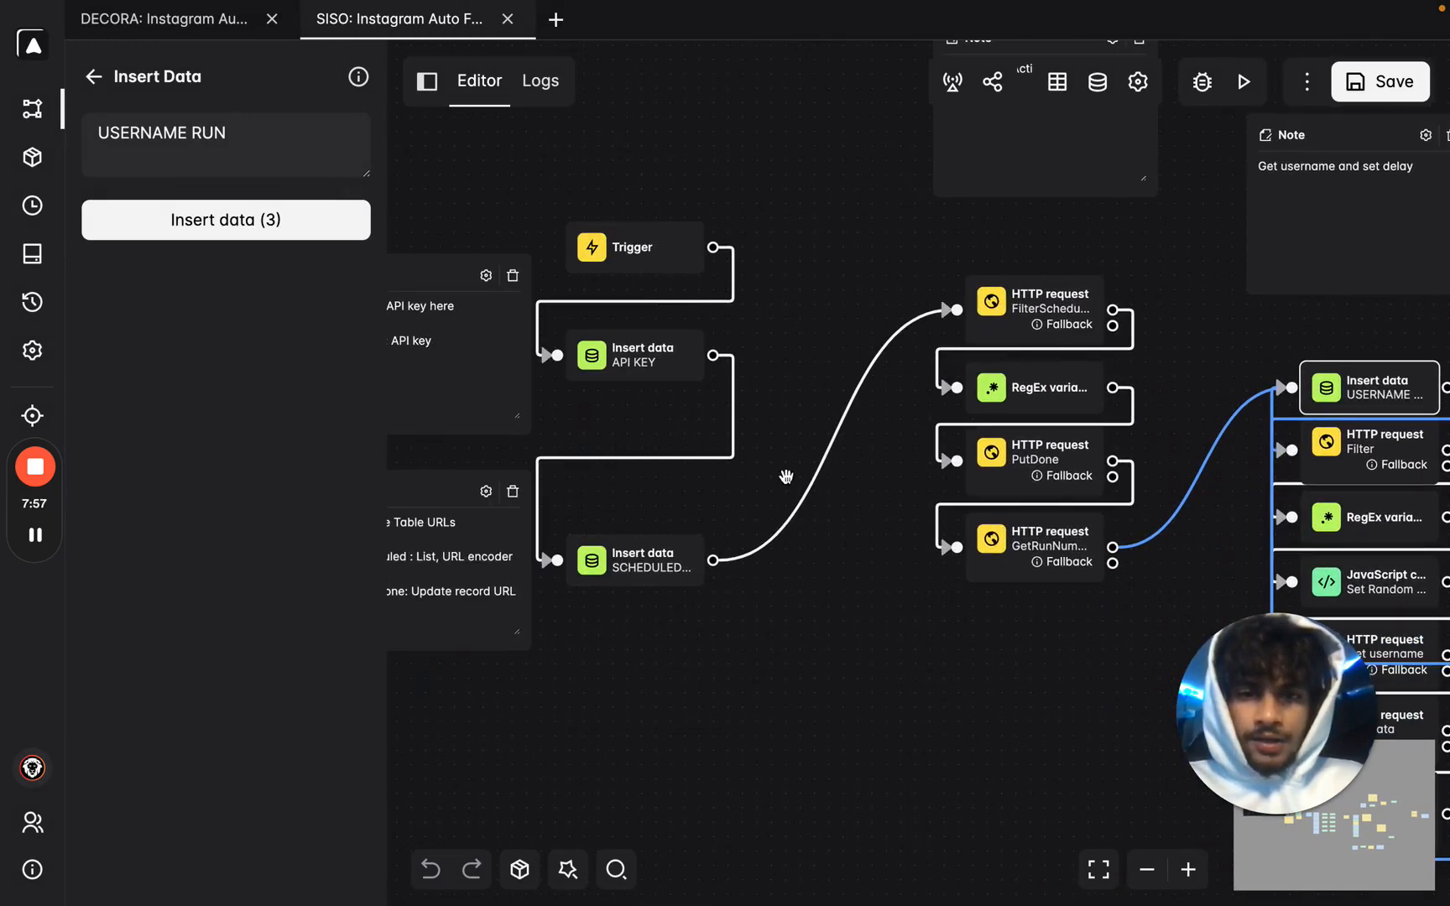
pyautogui.moveTo(1039, 319)
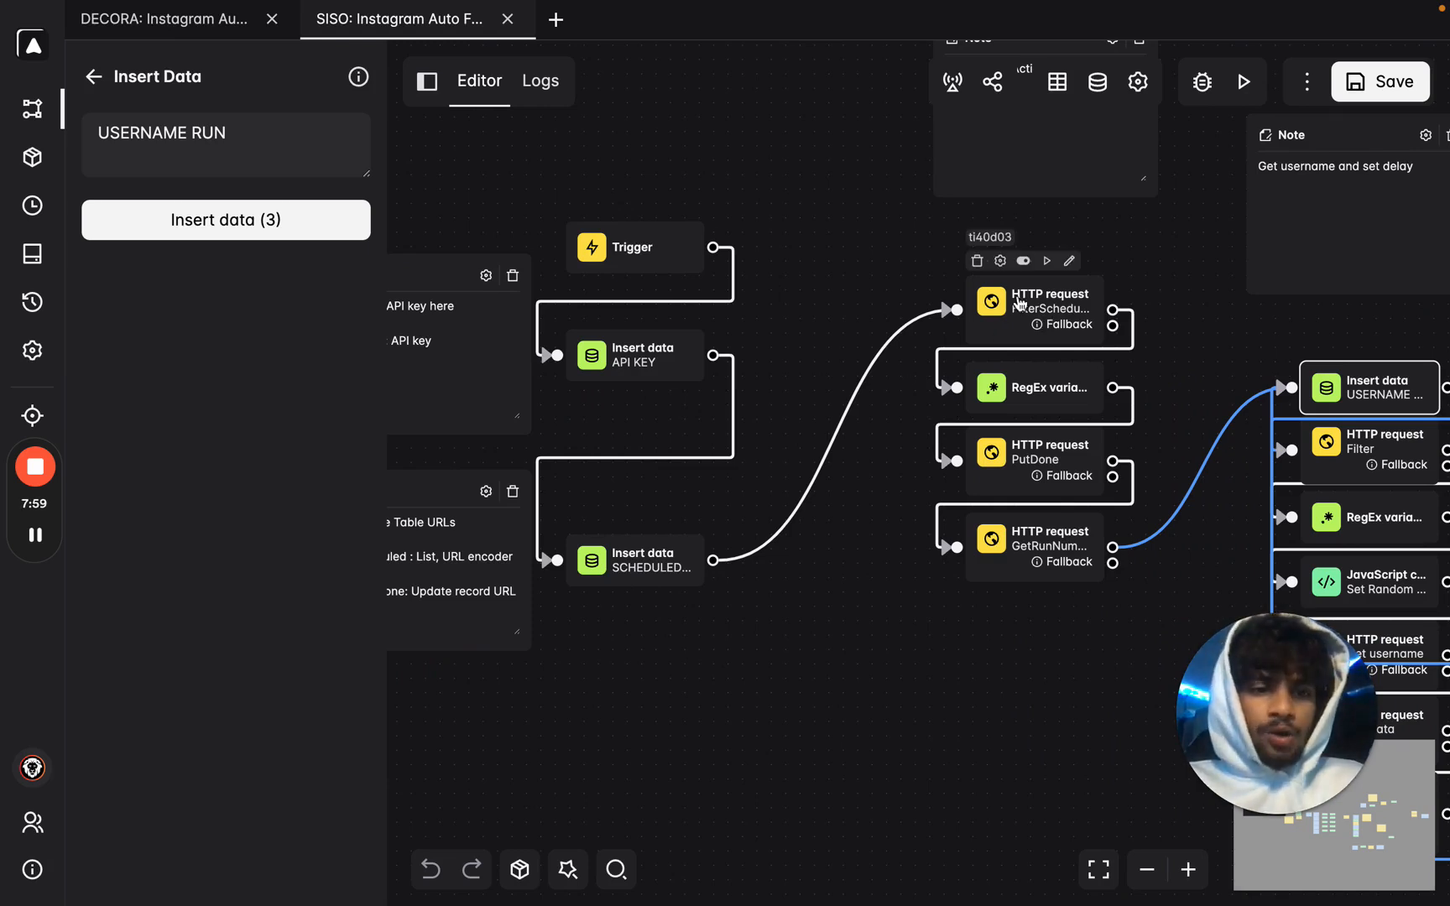
pyautogui.moveTo(1117, 253); pyautogui.dragTo(952, 243)
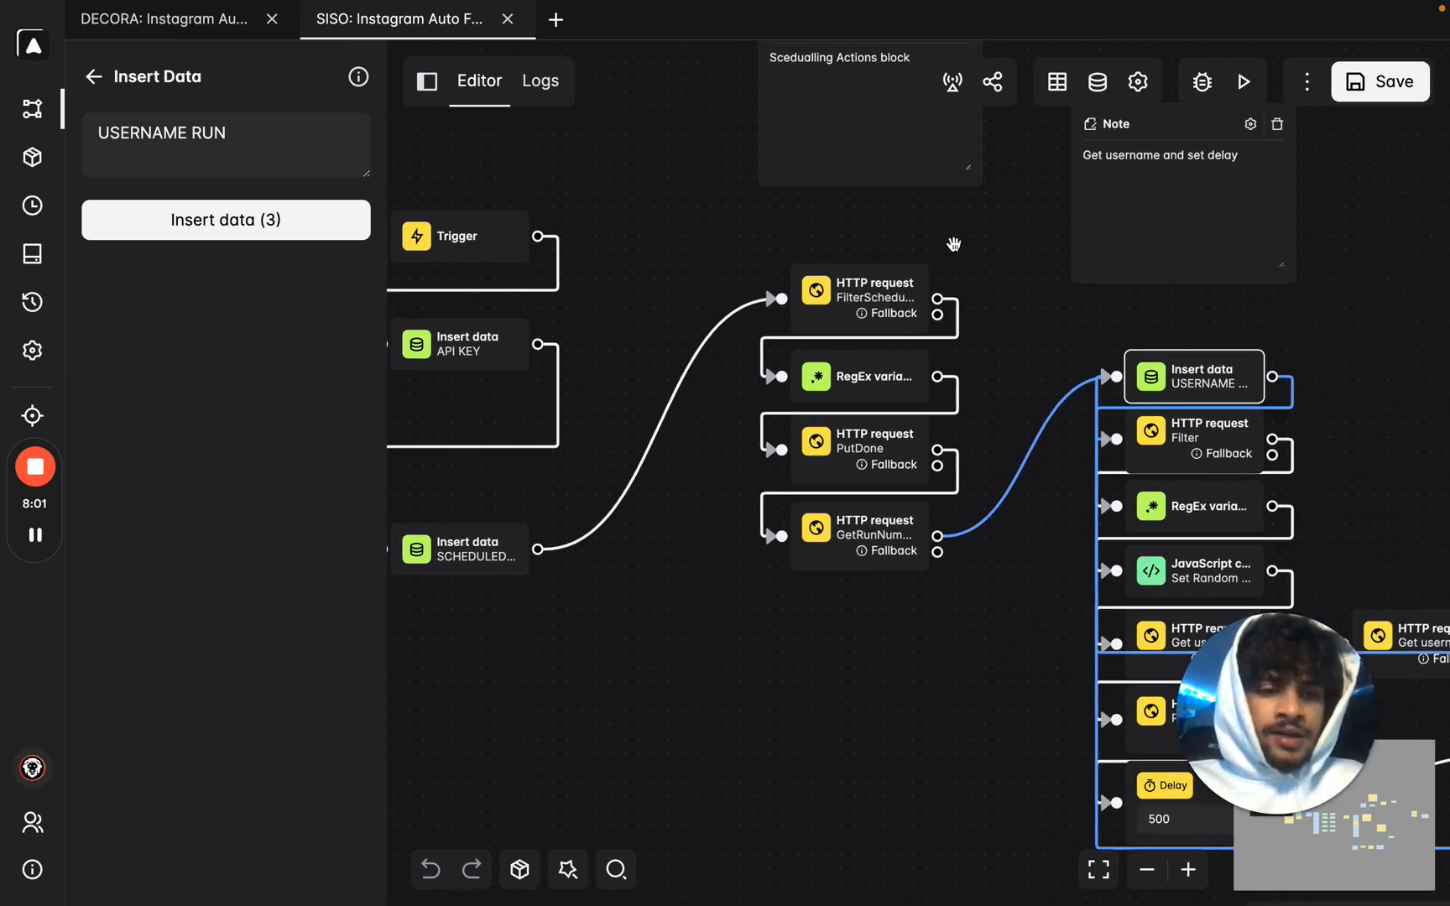
pyautogui.moveTo(466, 223)
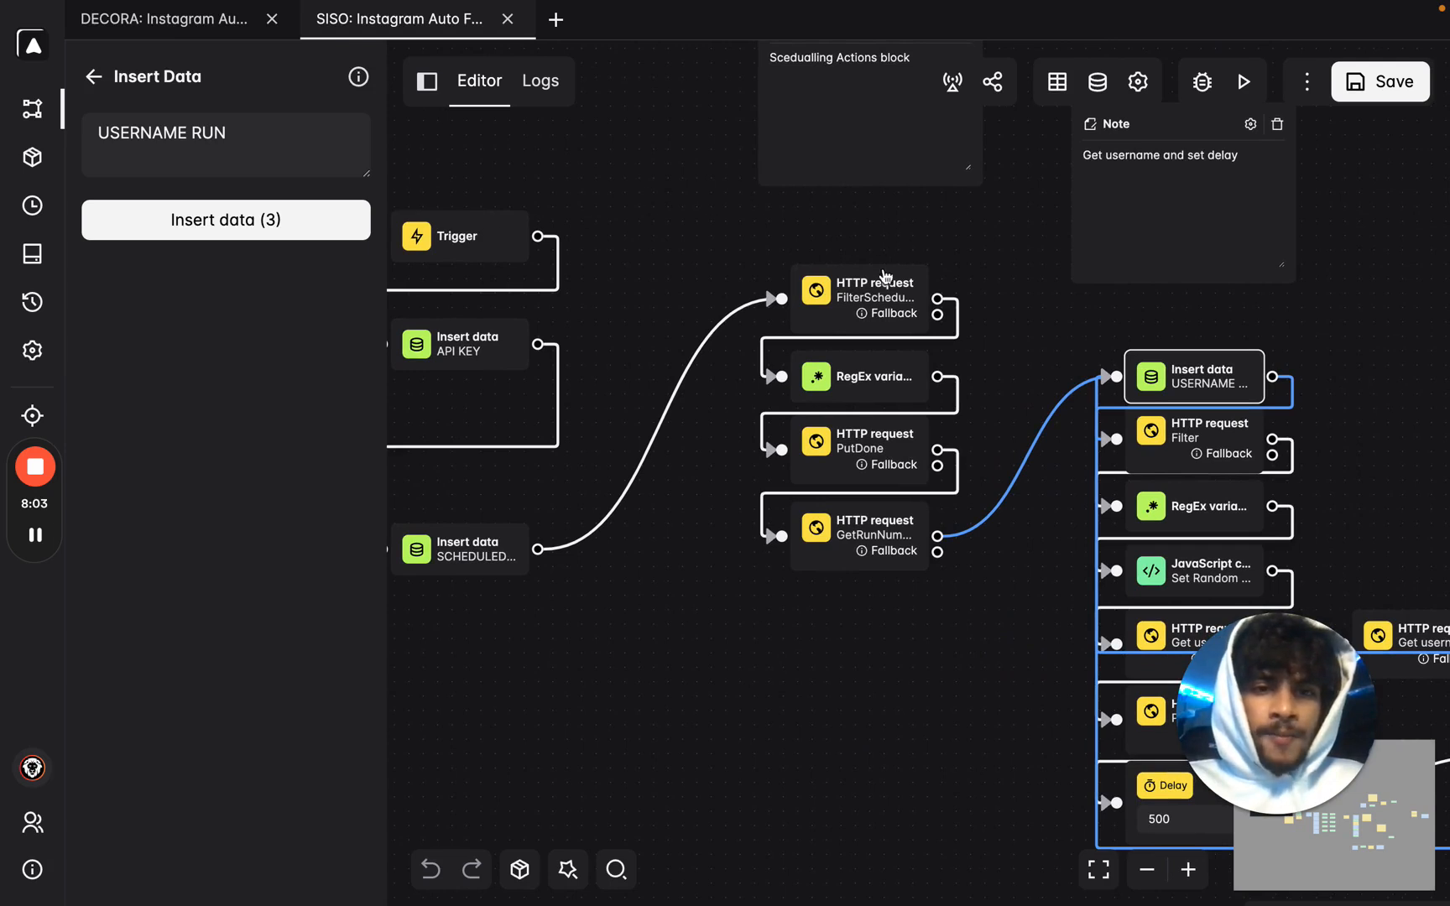
pyautogui.moveTo(881, 282)
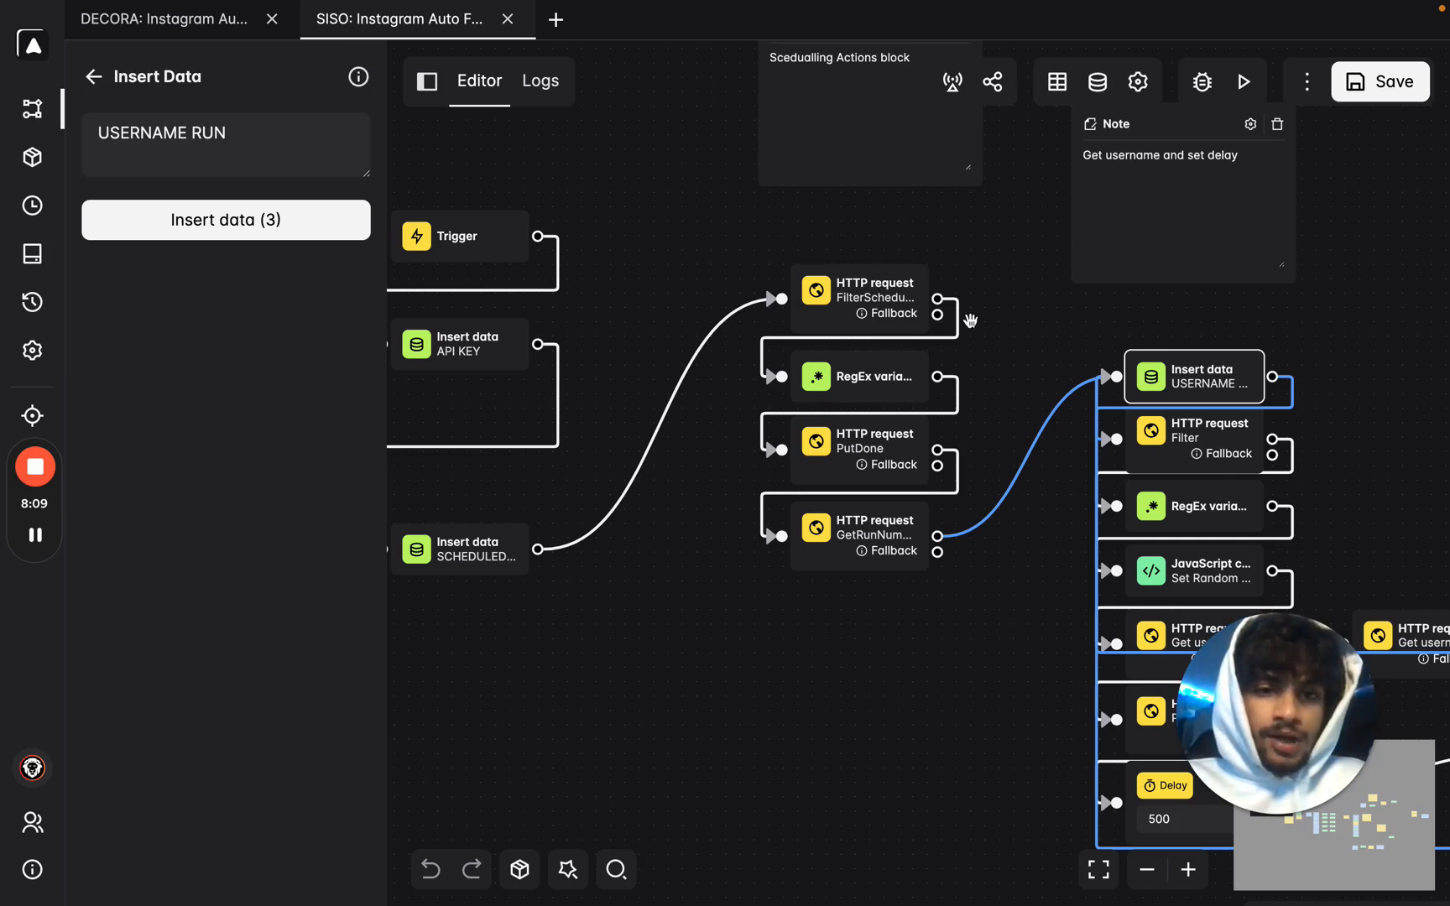
pyautogui.moveTo(875, 464)
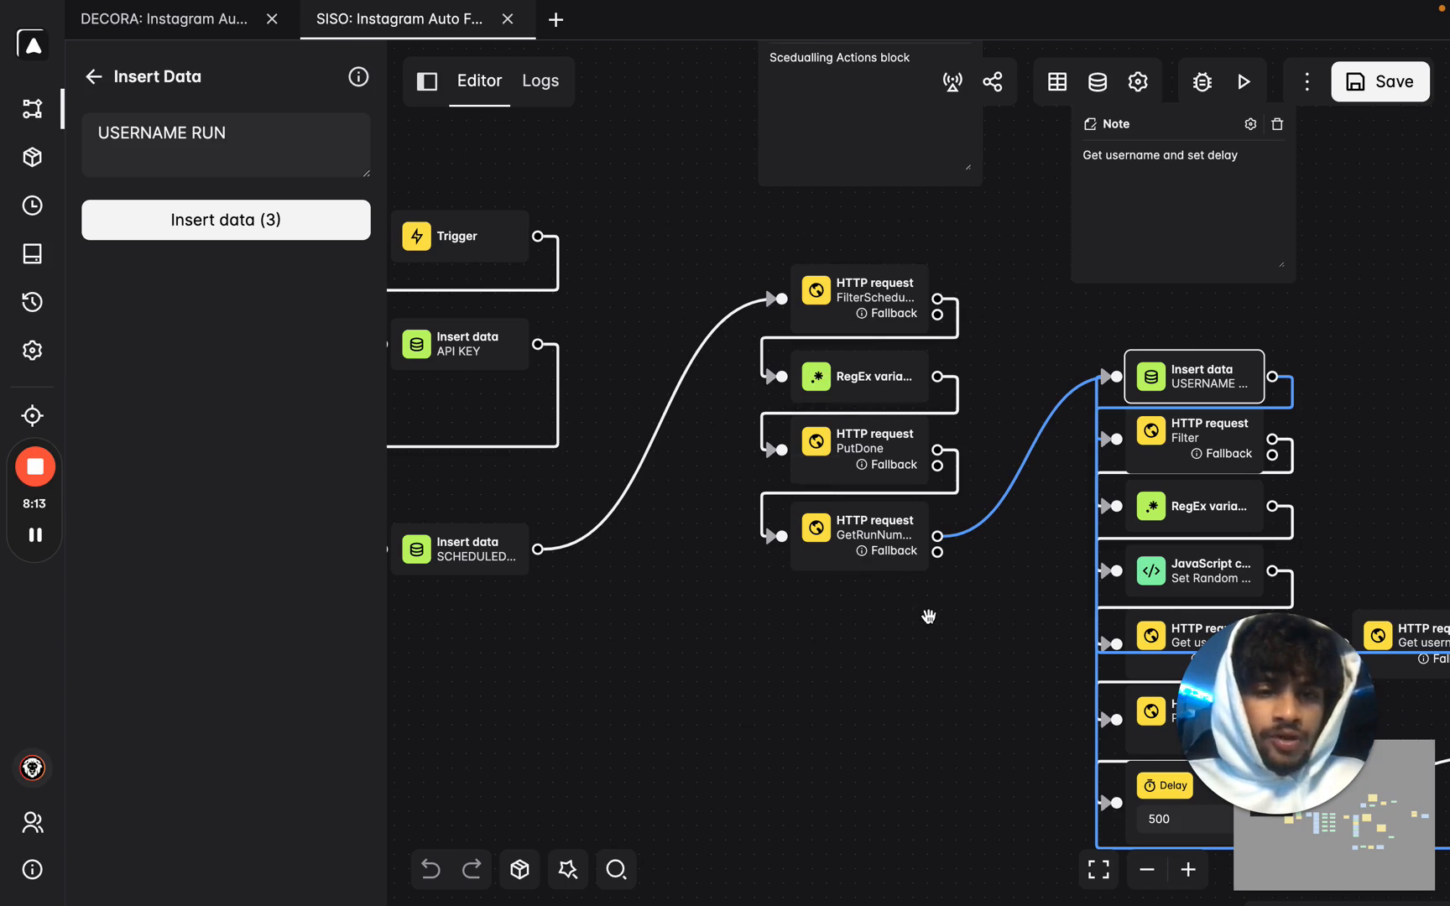
pyautogui.moveTo(964, 657); pyautogui.dragTo(545, 613)
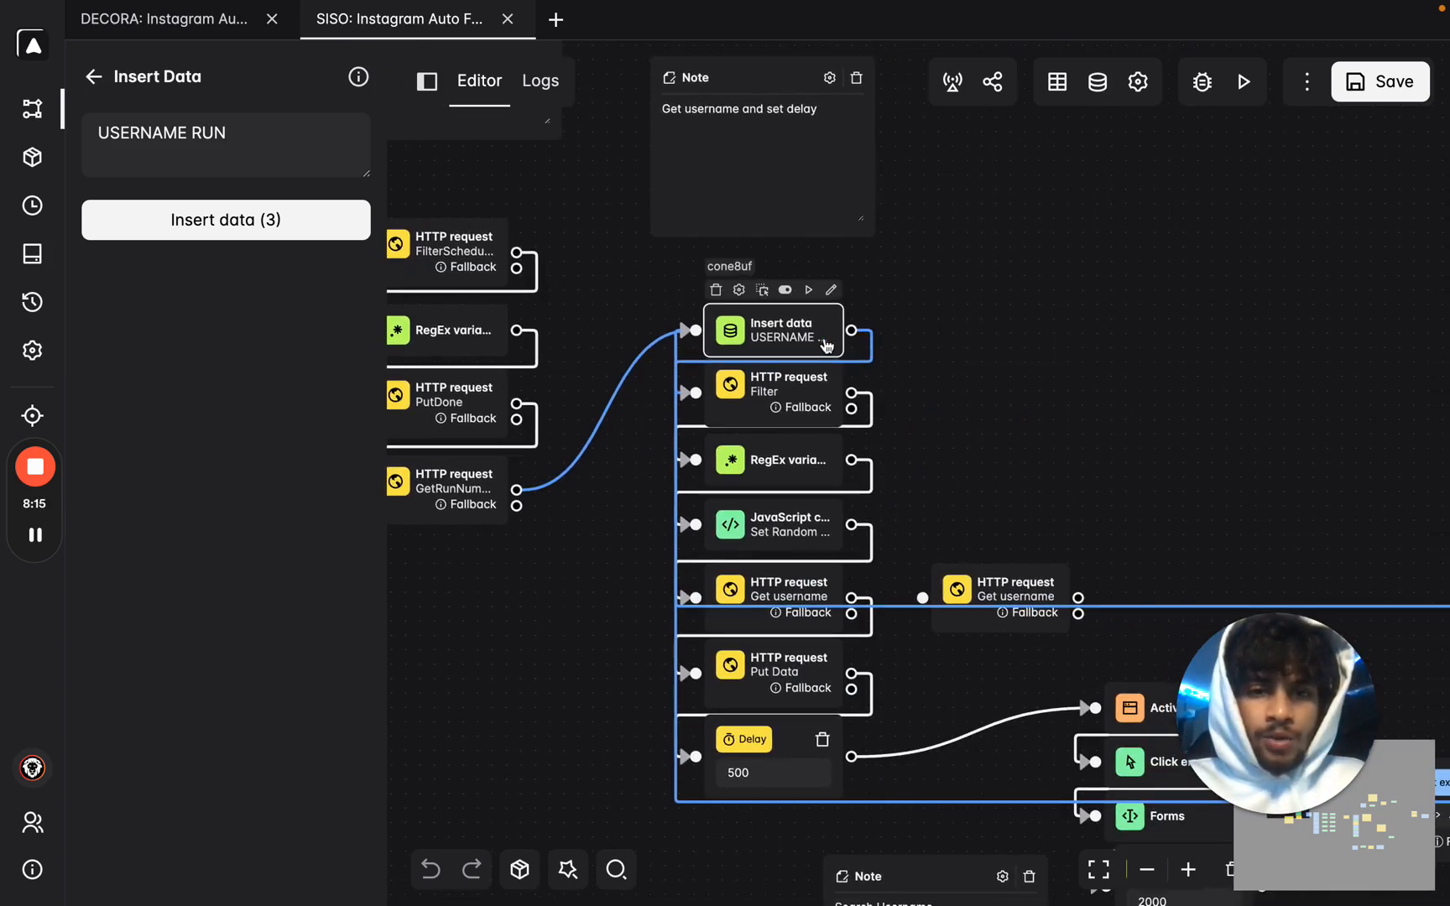
pyautogui.scroll(-2, 732, 284)
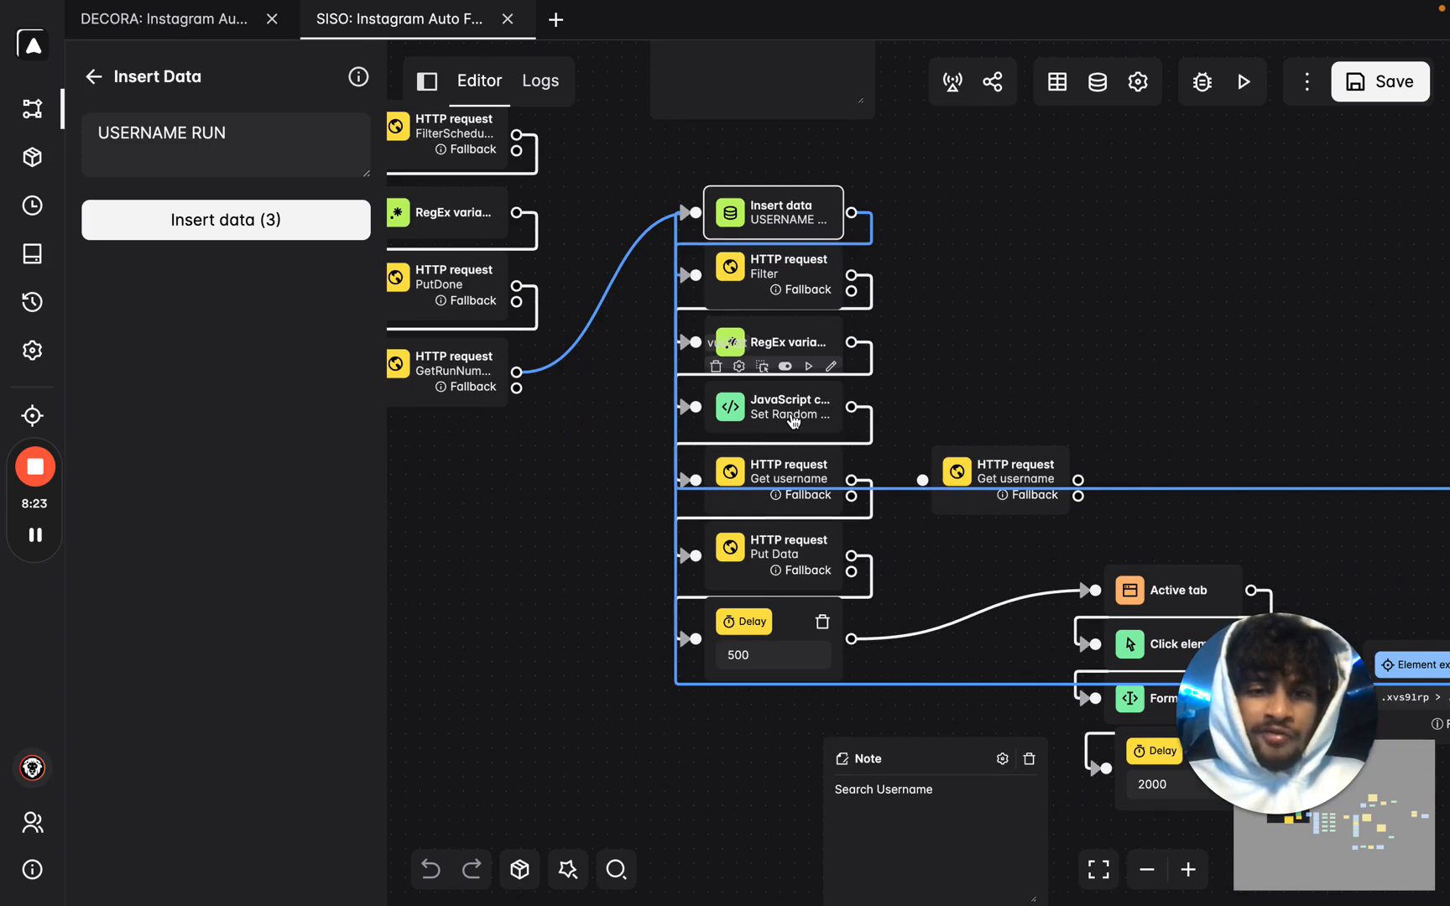
pyautogui.scroll(-5, 1049, 361)
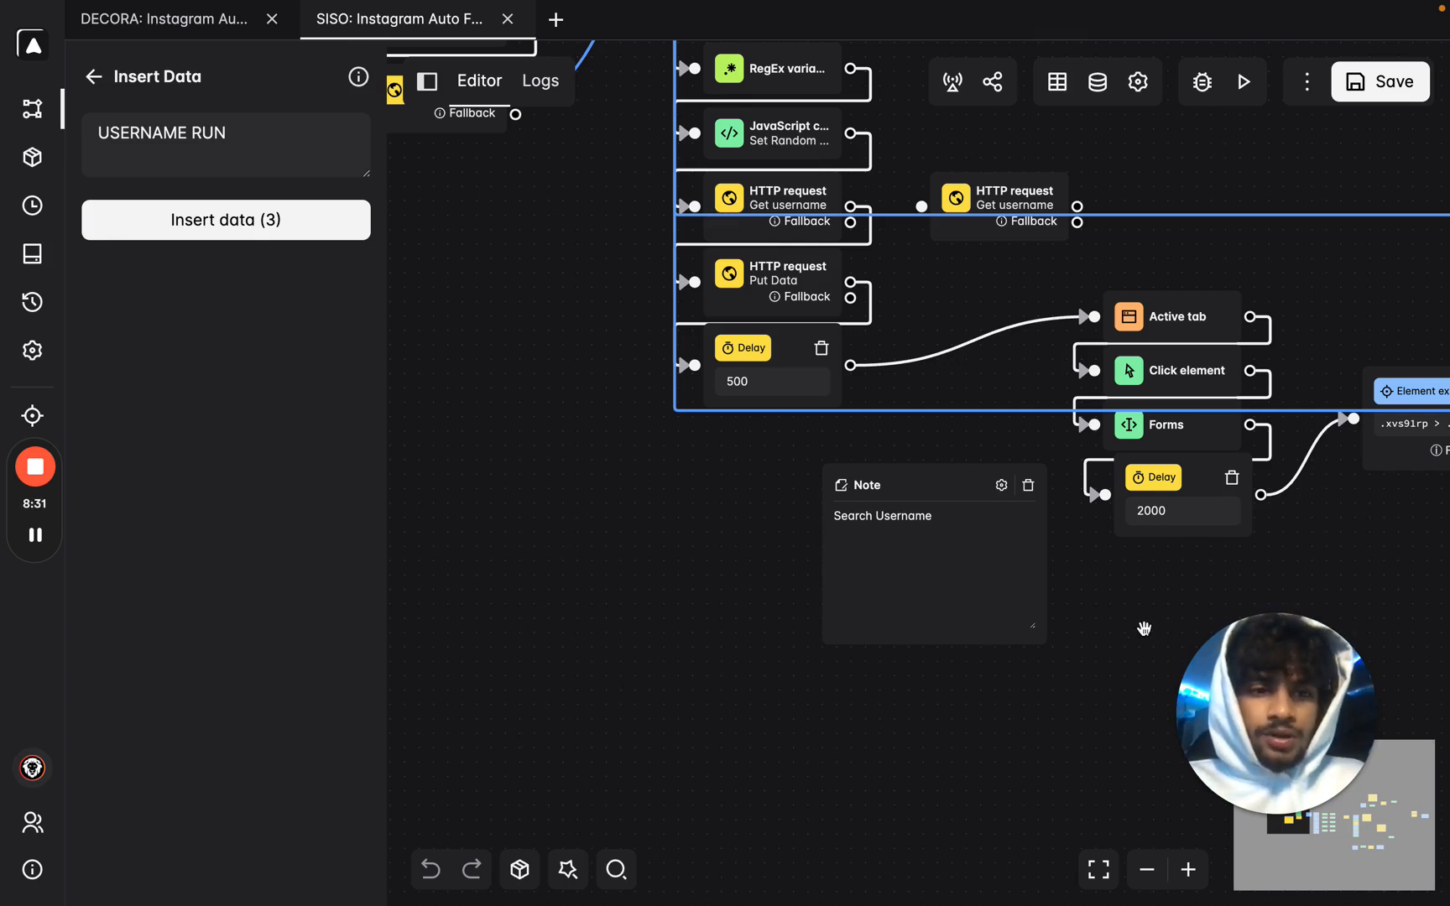
pyautogui.hscroll(6, 1133, 631)
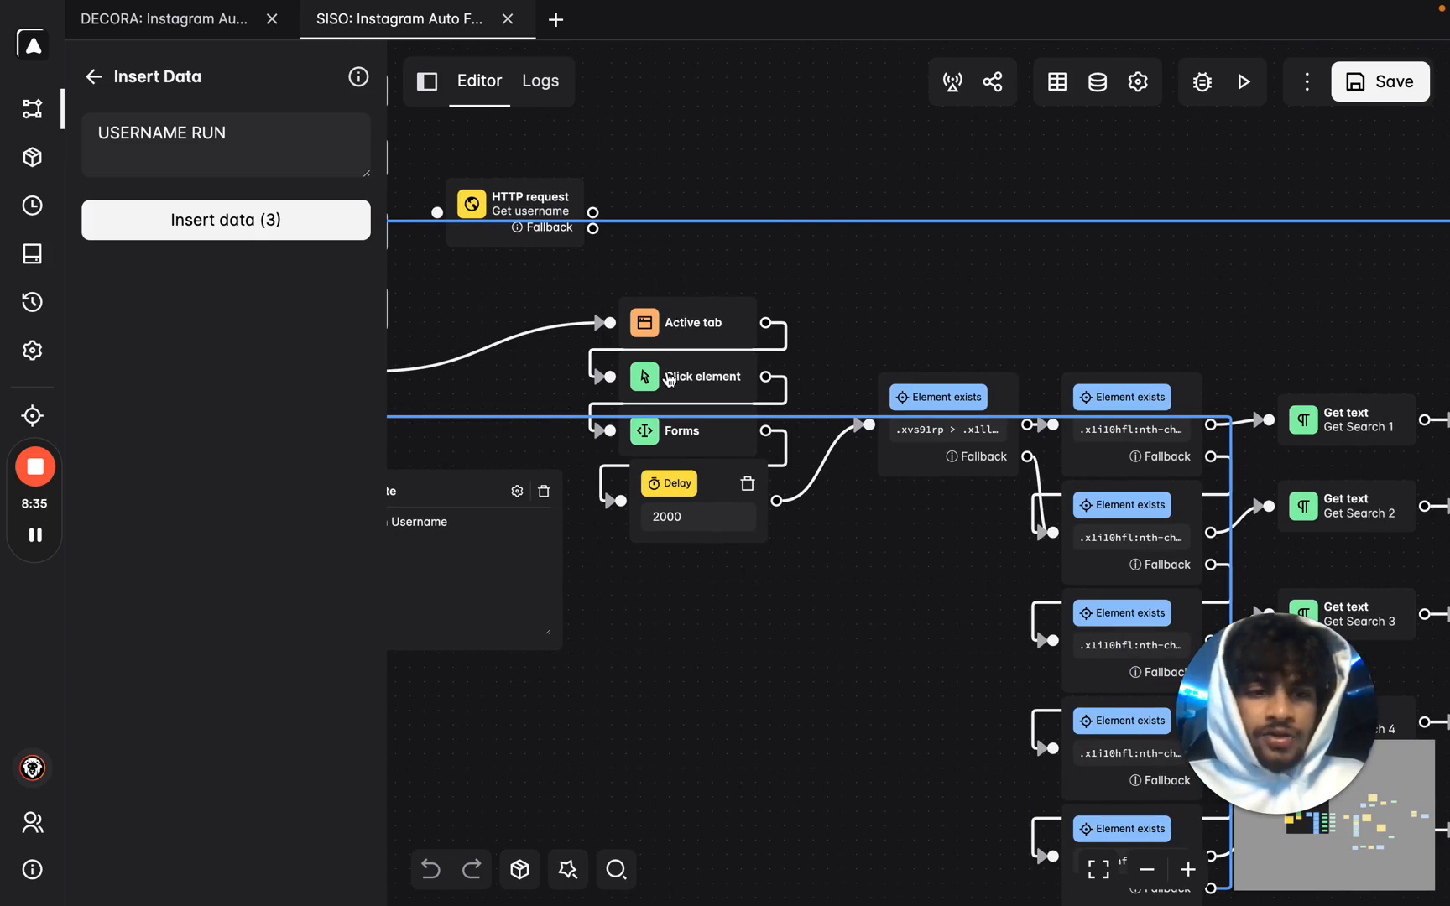
pyautogui.moveTo(873, 517); pyautogui.dragTo(543, 278)
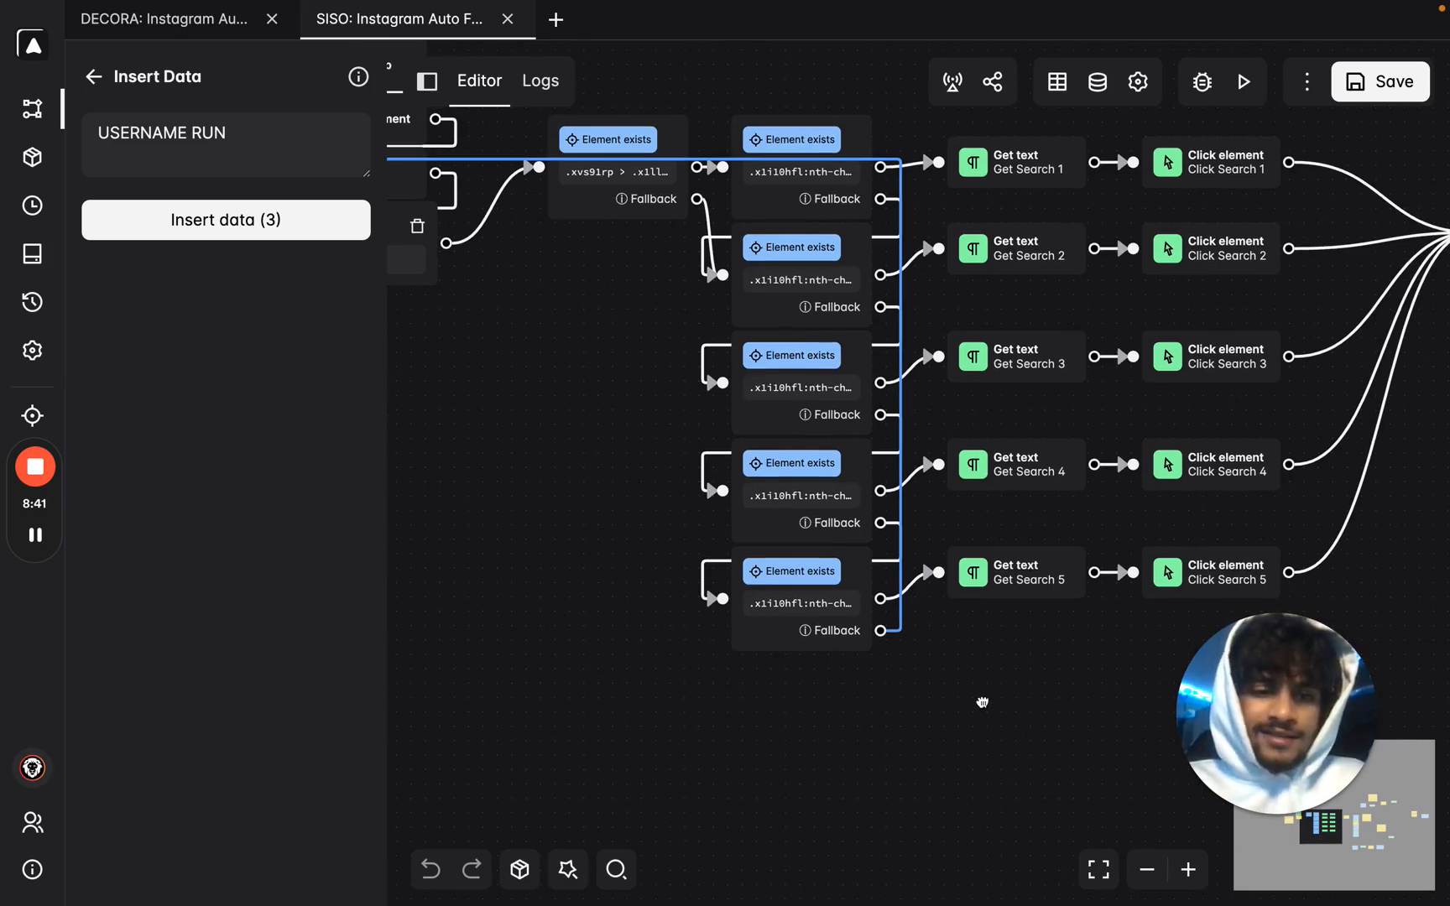
pyautogui.moveTo(1026, 701); pyautogui.dragTo(553, 703)
pyautogui.moveTo(1141, 487); pyautogui.dragTo(532, 480)
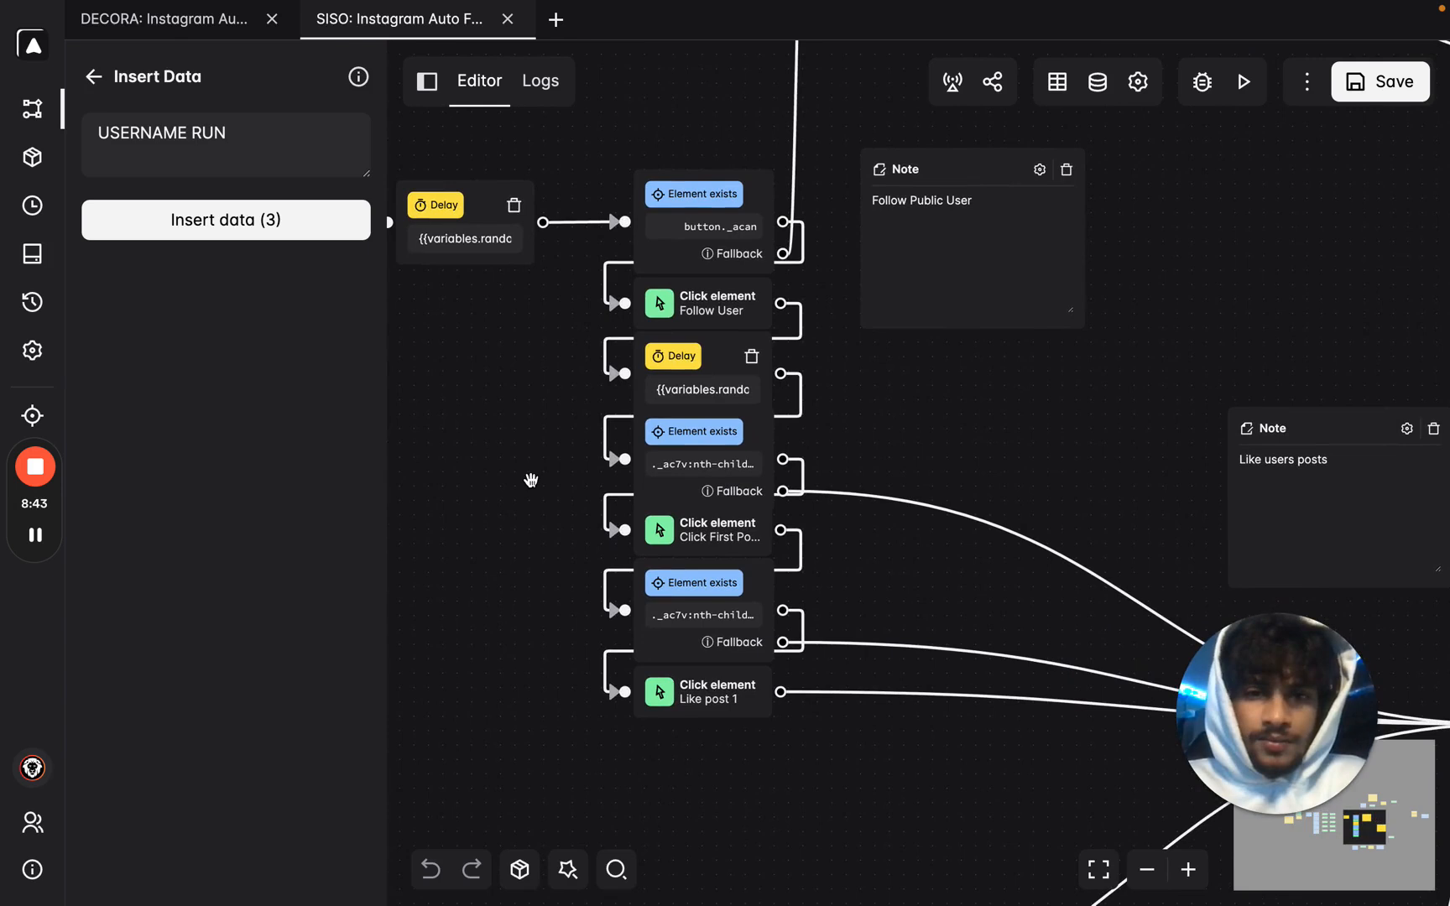
pyautogui.scroll(-3, 878, 415)
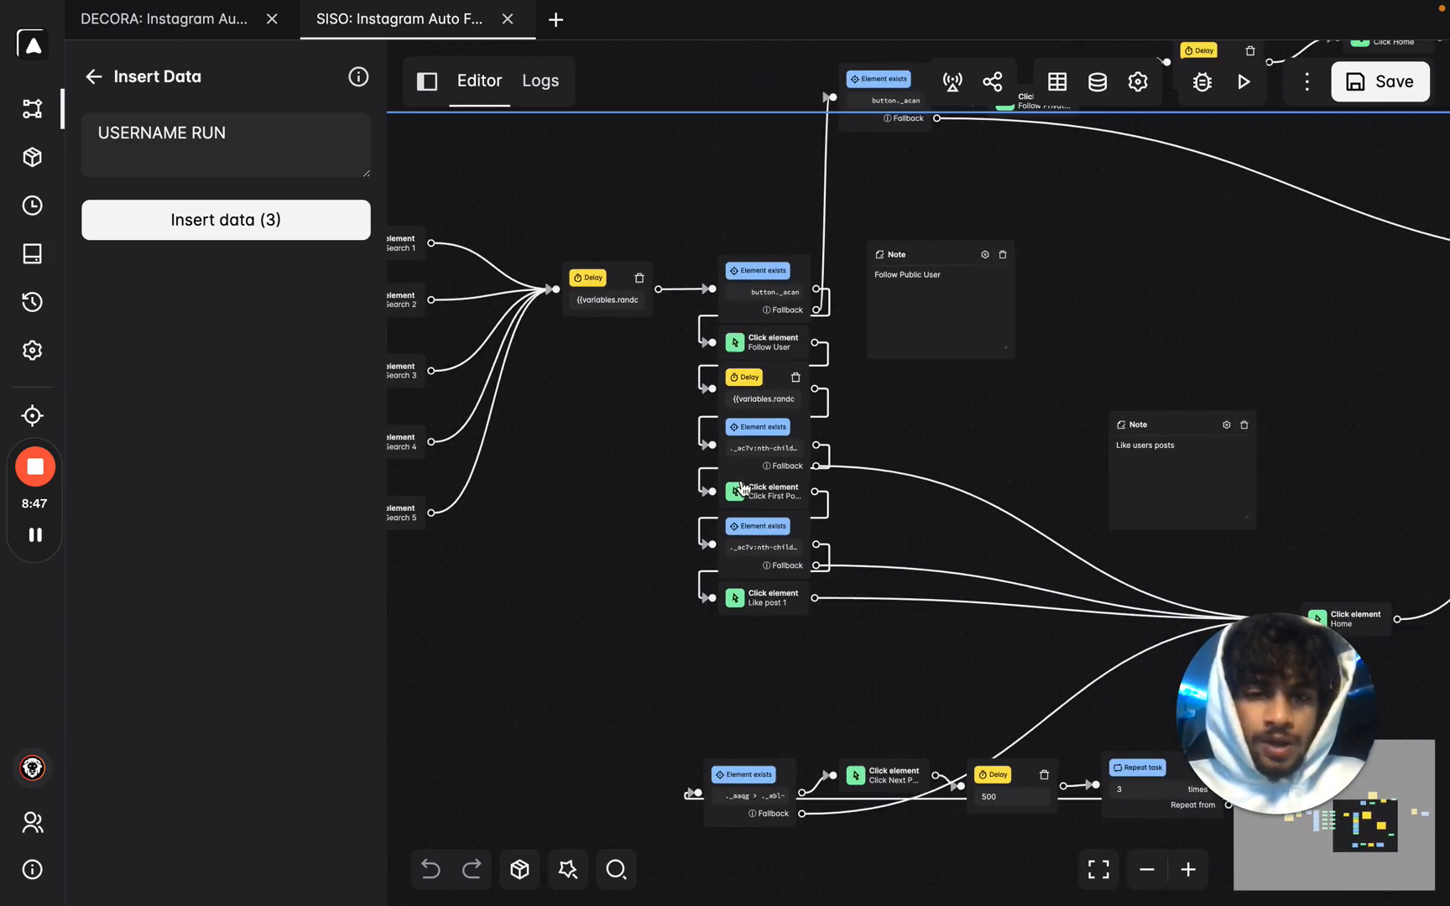
pyautogui.moveTo(992, 454); pyautogui.dragTo(766, 313)
pyautogui.scroll(-1, 766, 313)
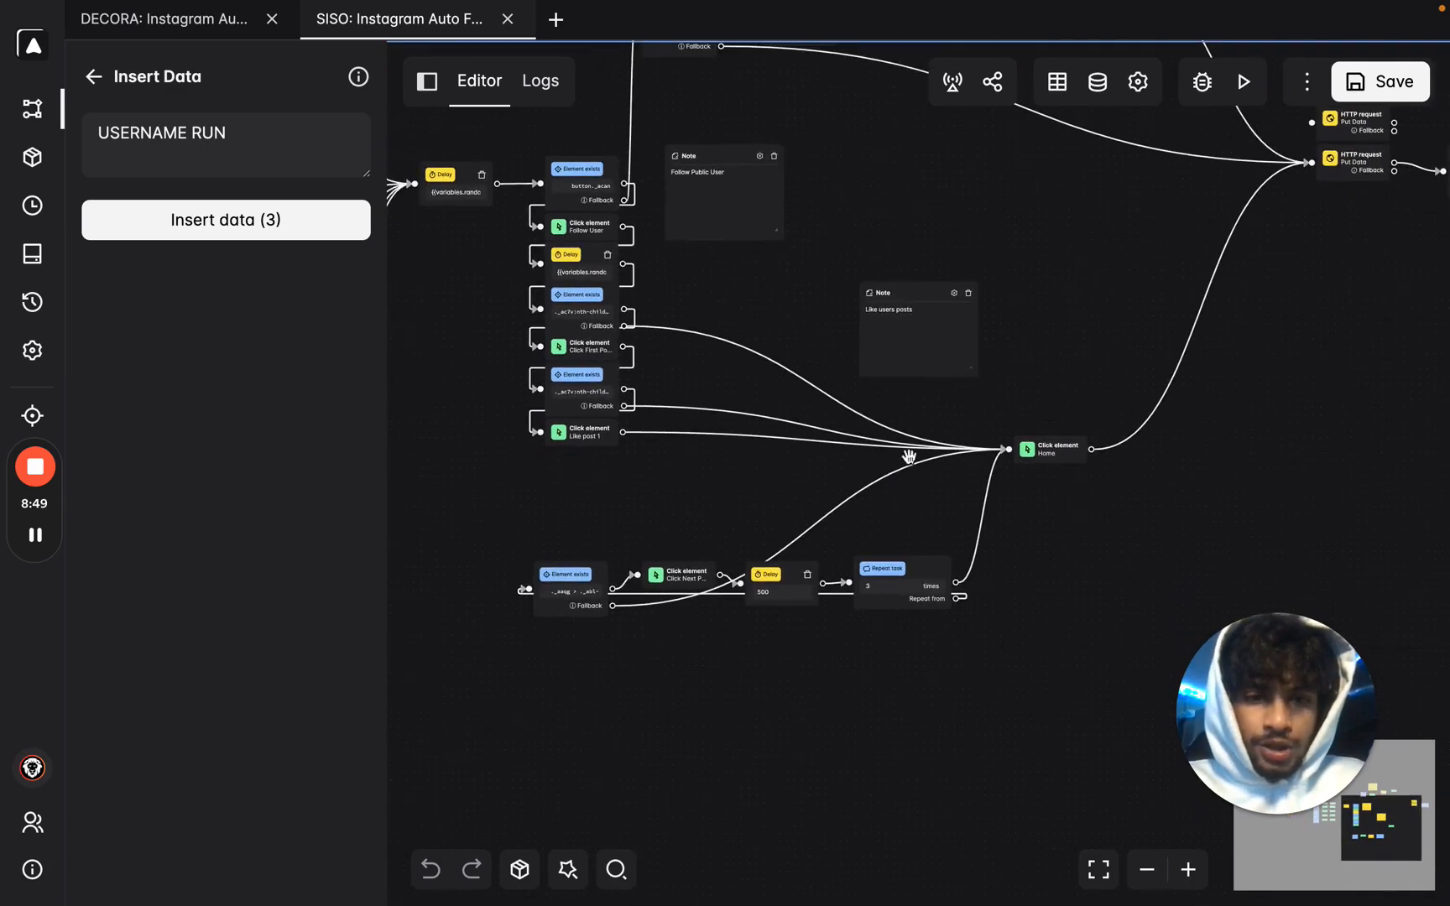
pyautogui.moveTo(1038, 249); pyautogui.dragTo(1026, 263)
pyautogui.scroll(3, 977, 485)
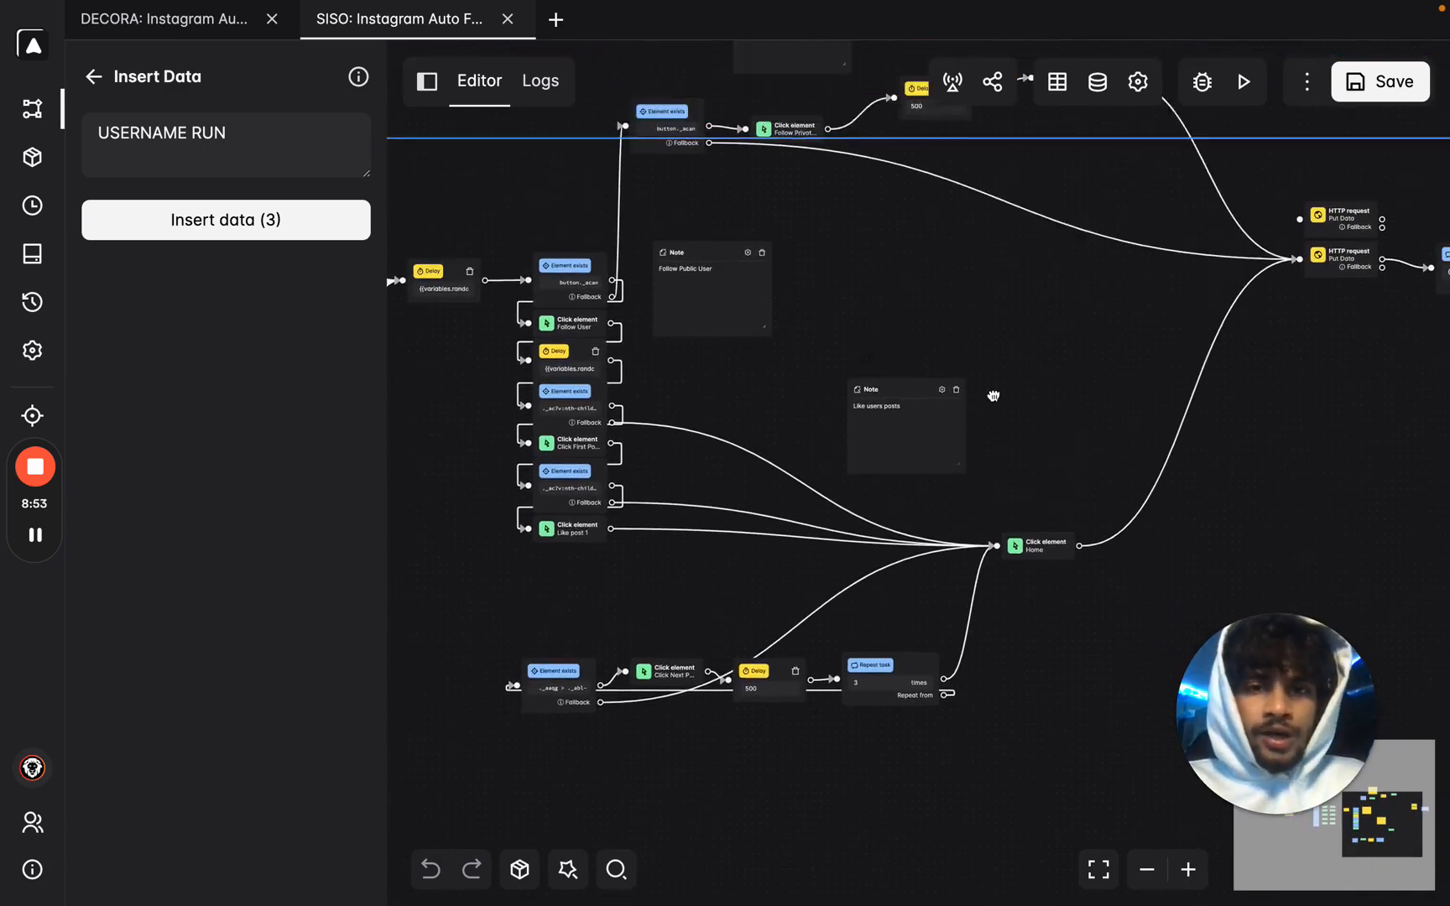
pyautogui.scroll(3, 779, 276)
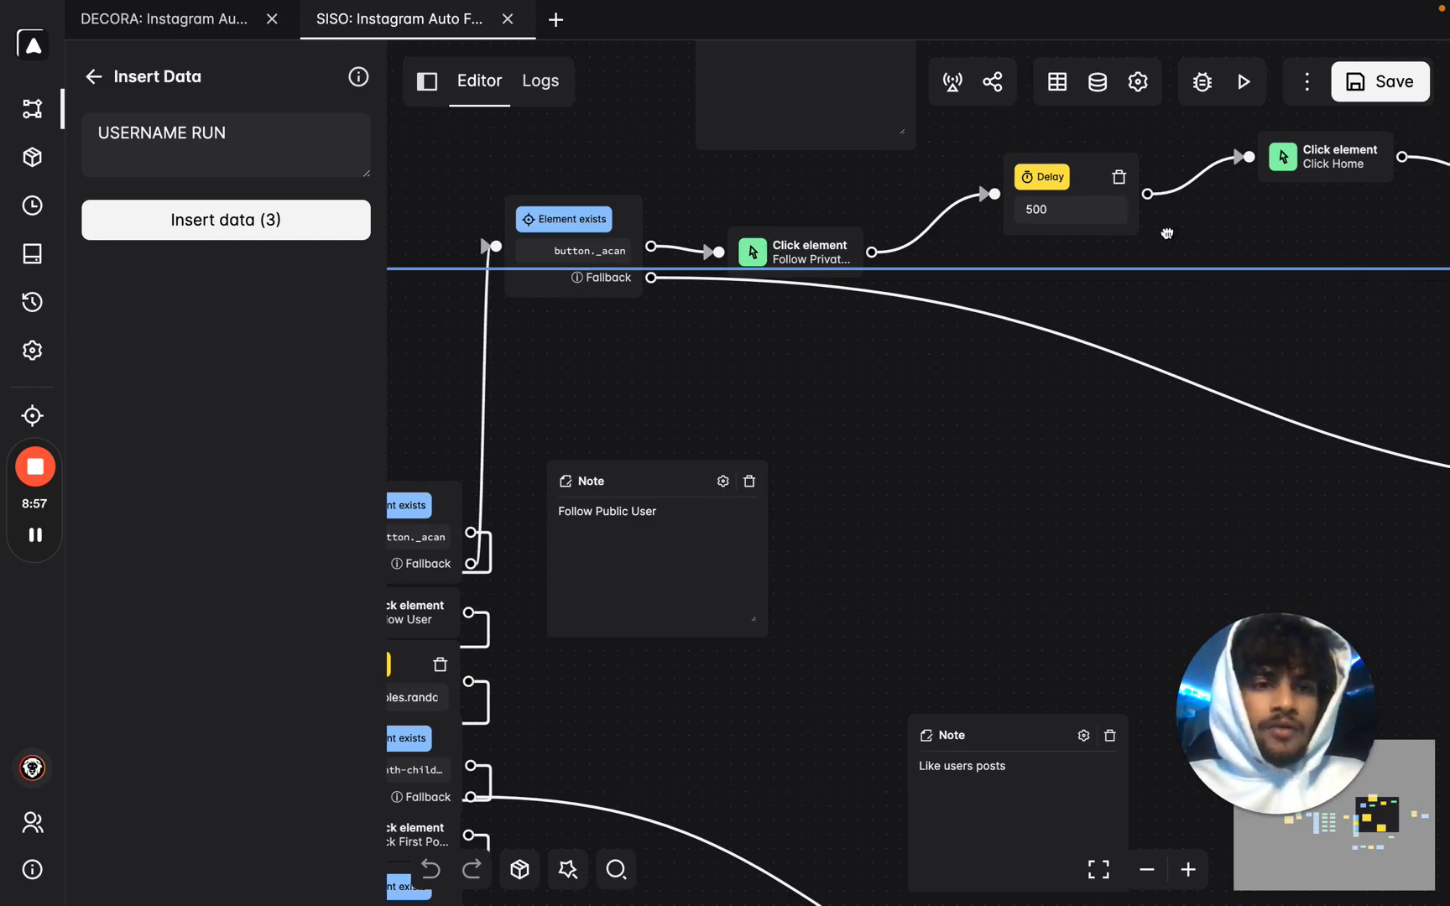
pyautogui.moveTo(1195, 232); pyautogui.dragTo(726, 240)
pyautogui.moveTo(1009, 444); pyautogui.dragTo(469, 201)
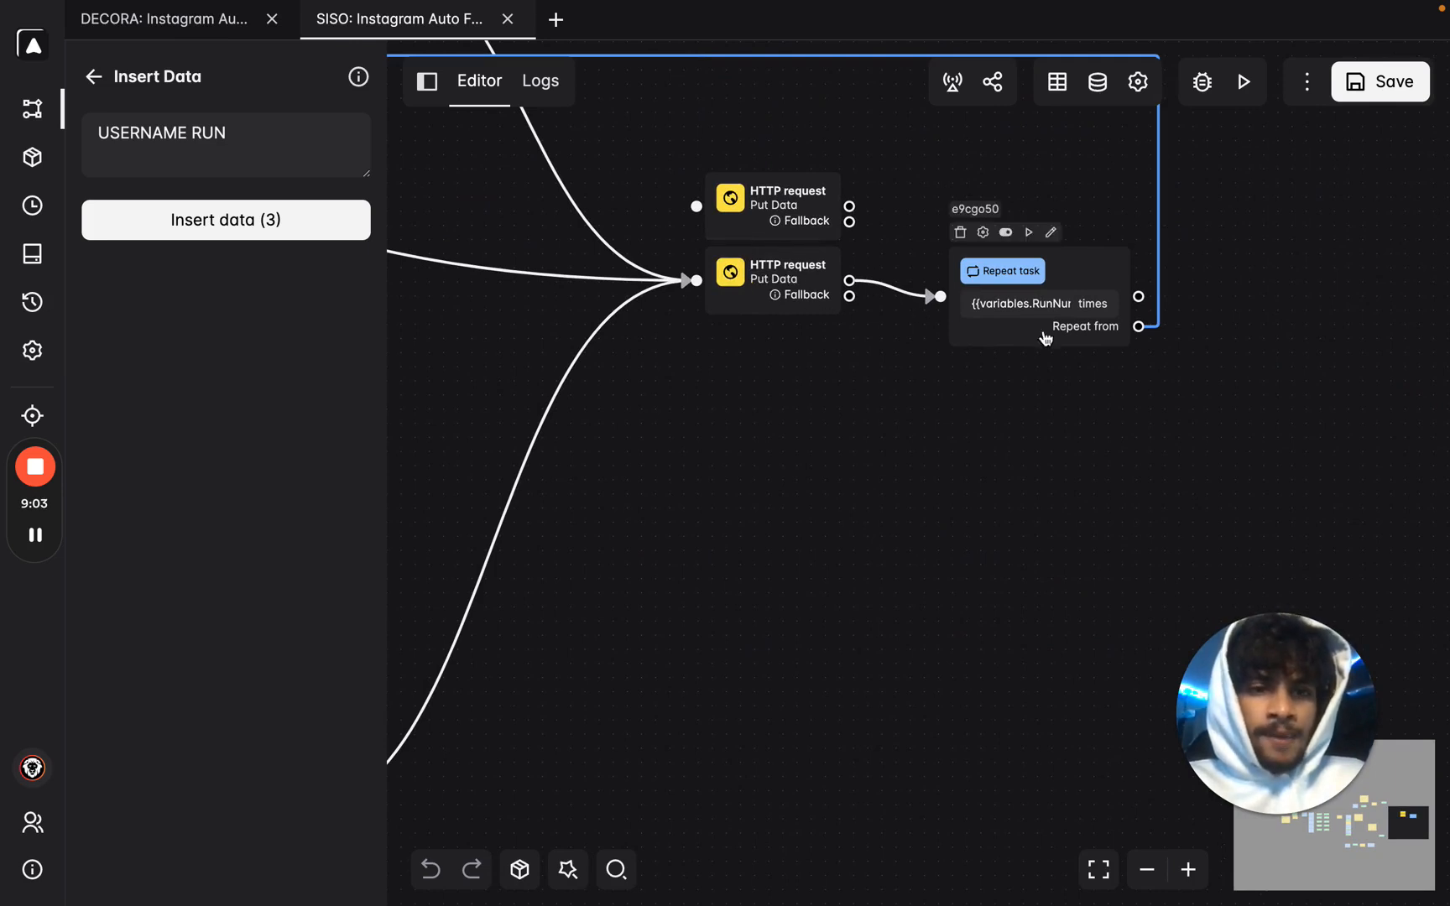
pyautogui.scroll(-1, 1045, 340)
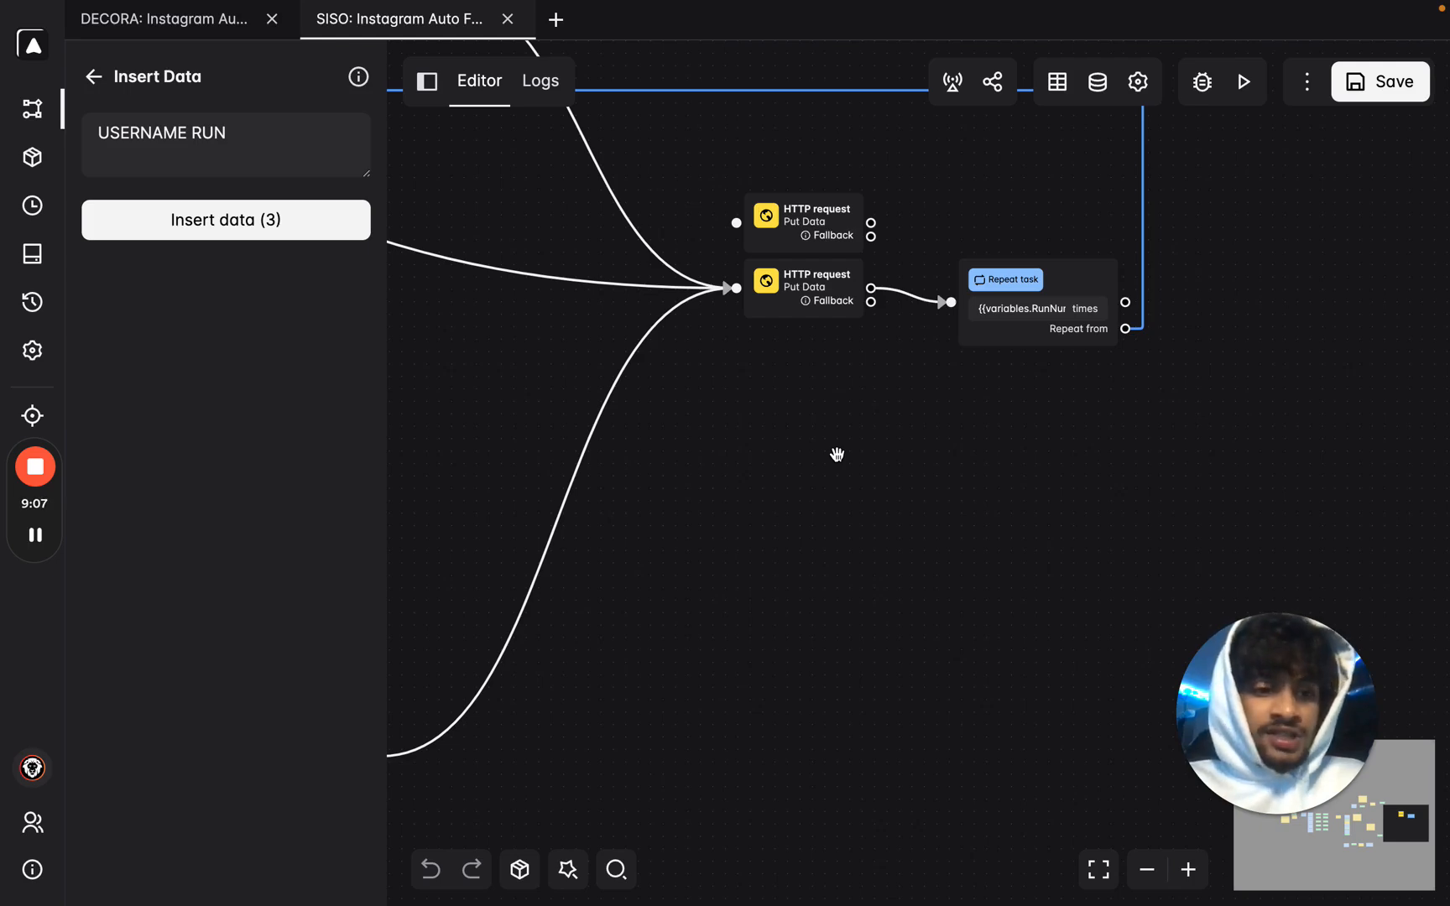
pyautogui.hotkey('ctrl', 'Right')
pyautogui.hotkey('ctrl', 'Right')
# Switch back to the browser and bring up the DECORA base's Scheduled Run Time table.
pyautogui.hotkey('ctrl', 'Left')
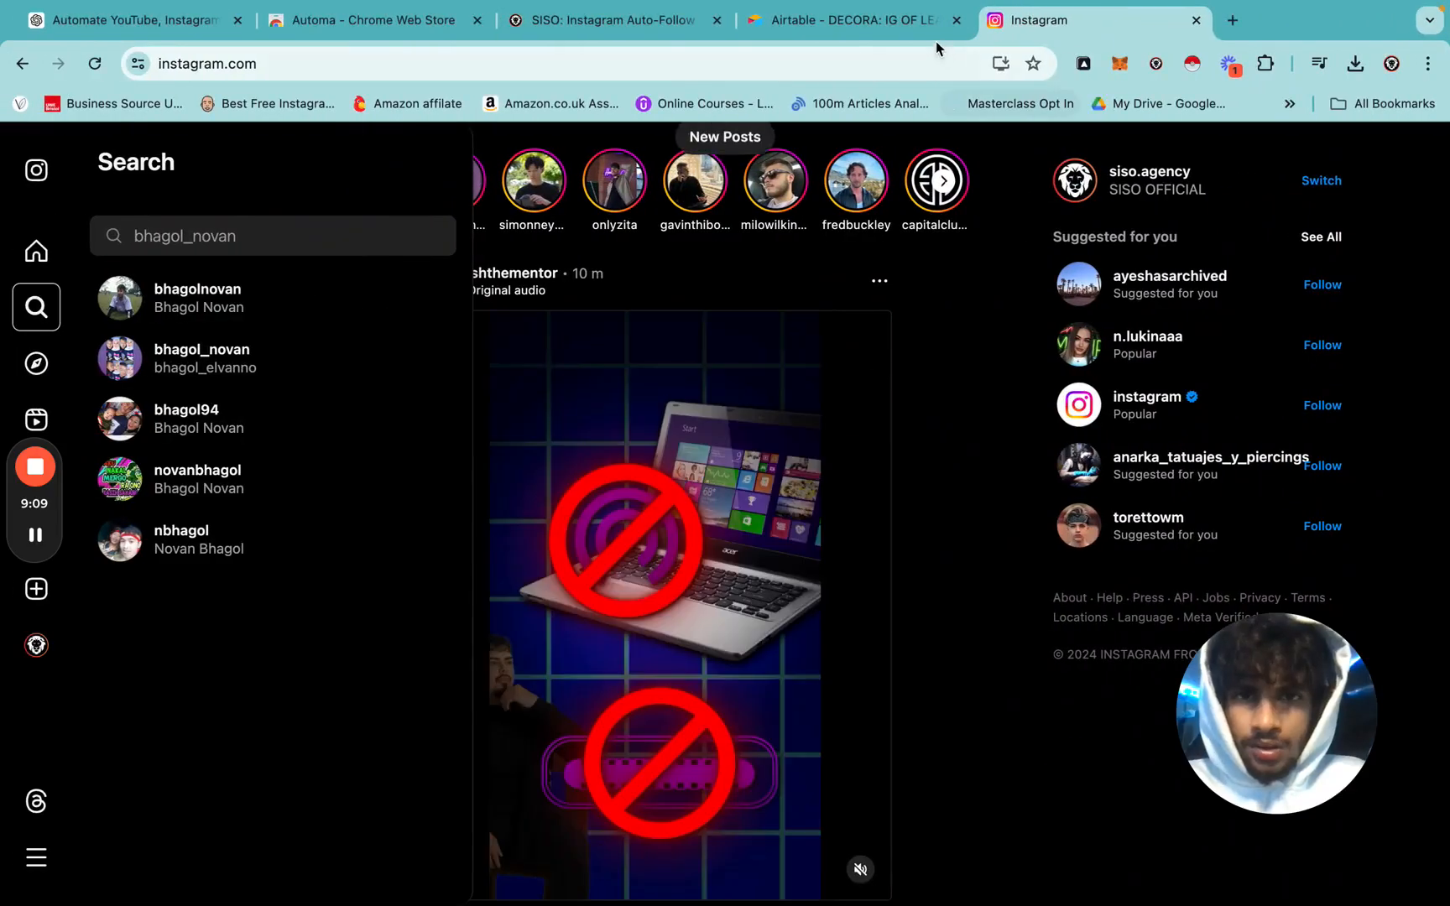
pyautogui.click(741, 27)
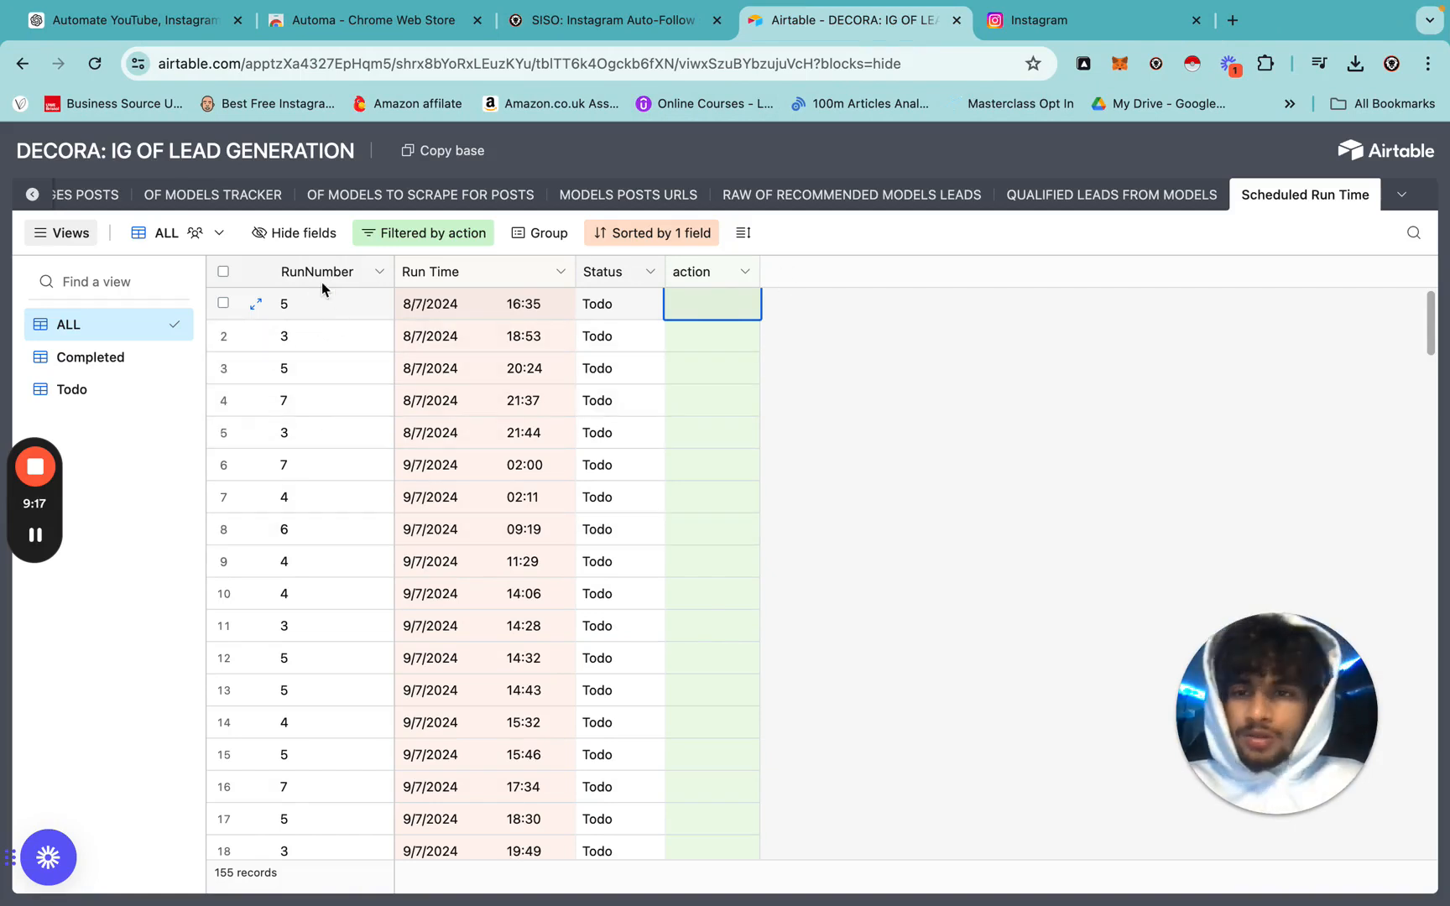
# Check the first rows' RunNumber and Run Time values, then copy the DECORA base.
pyautogui.click(307, 302)
pyautogui.click(311, 338)
pyautogui.click(312, 367)
pyautogui.click(317, 411)
pyautogui.click(417, 406)
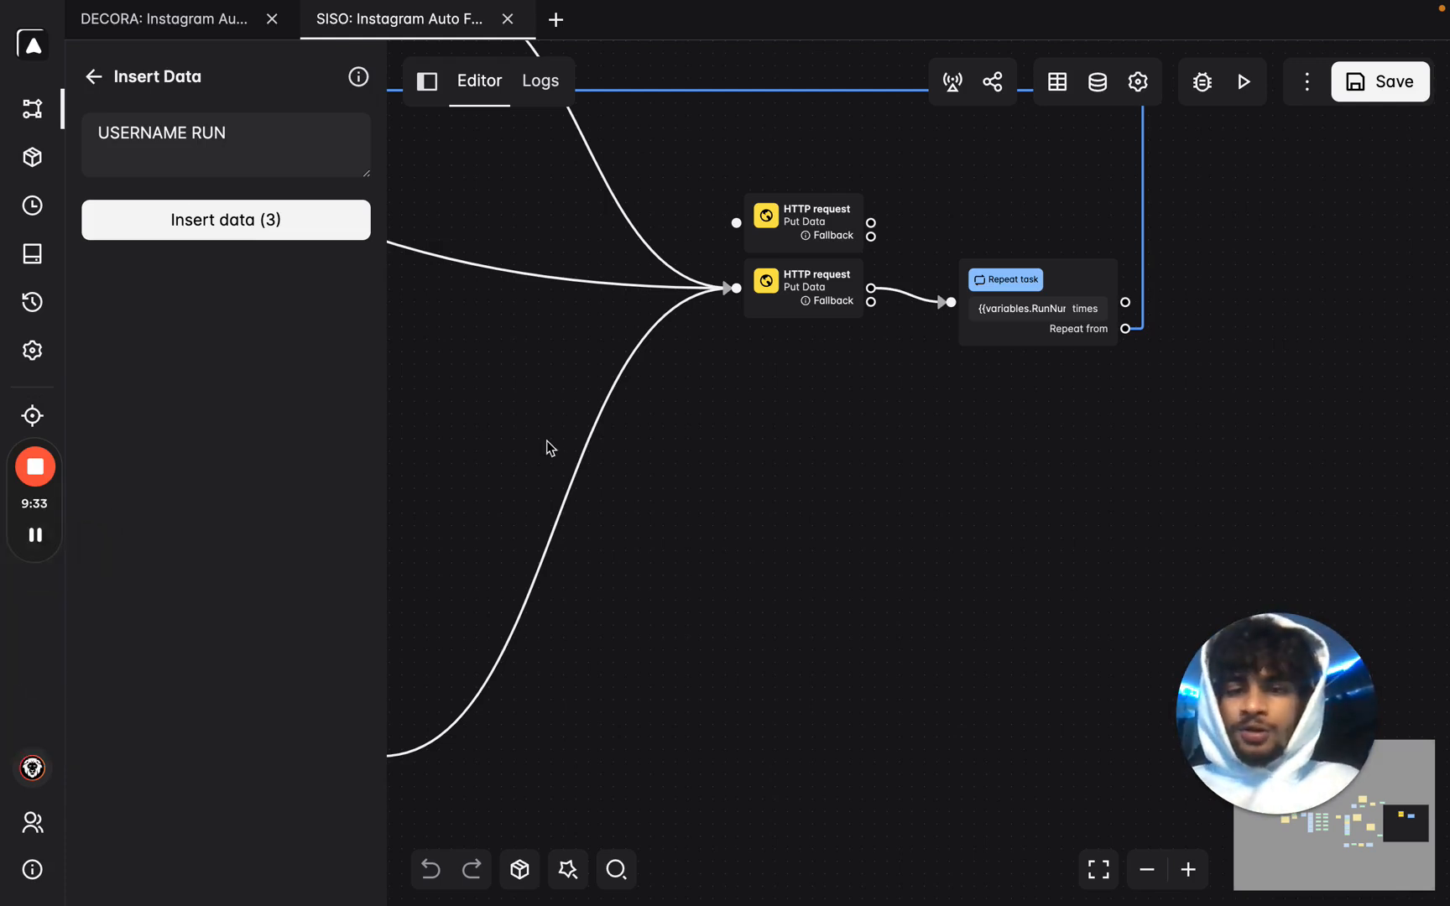
pyautogui.hotkey('ctrl', 'Right')
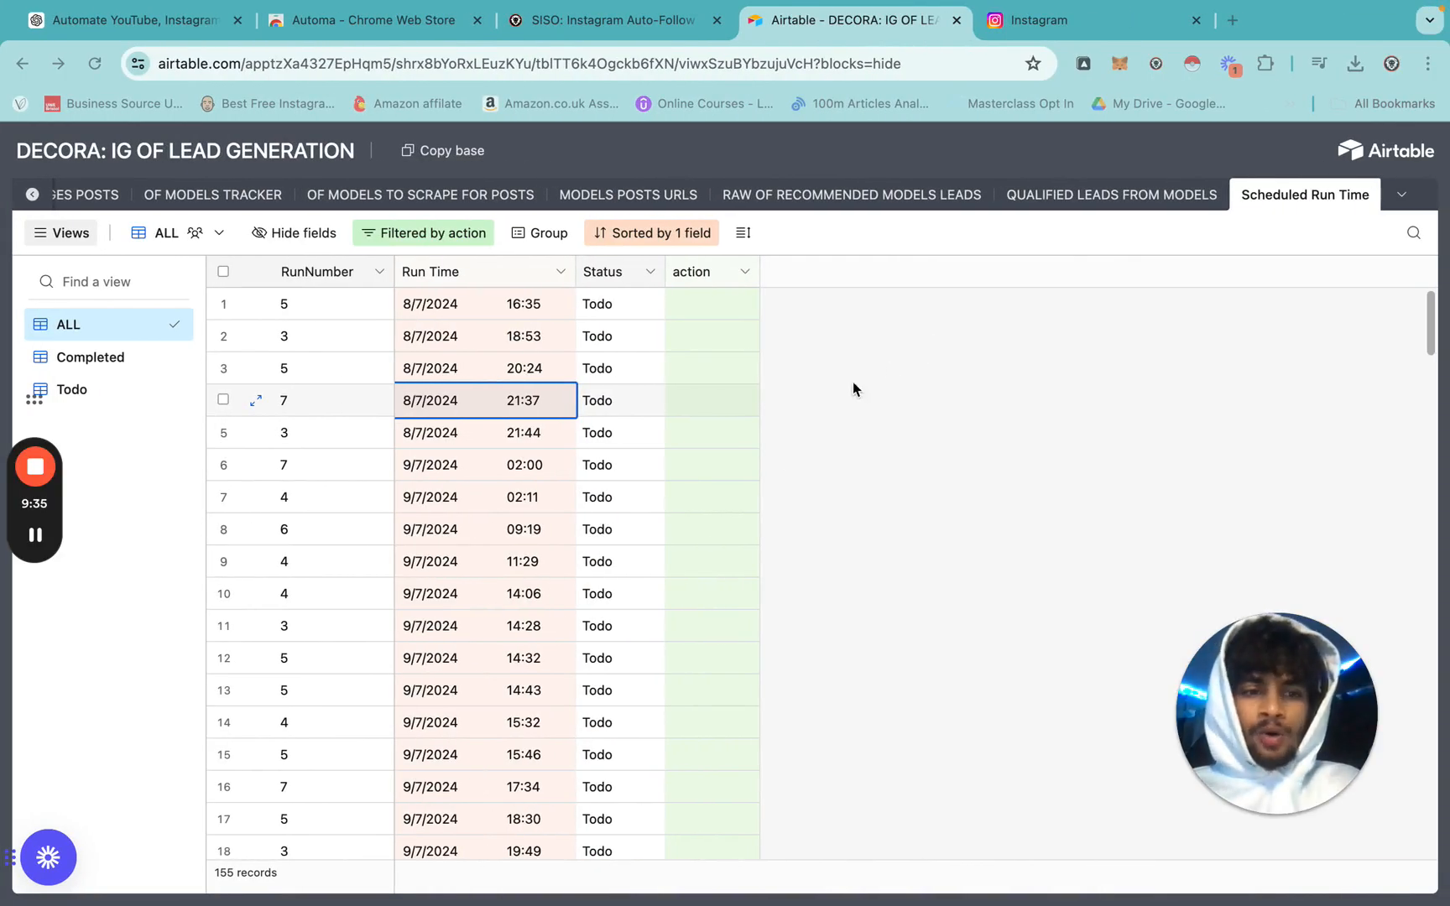
pyautogui.click(447, 156)
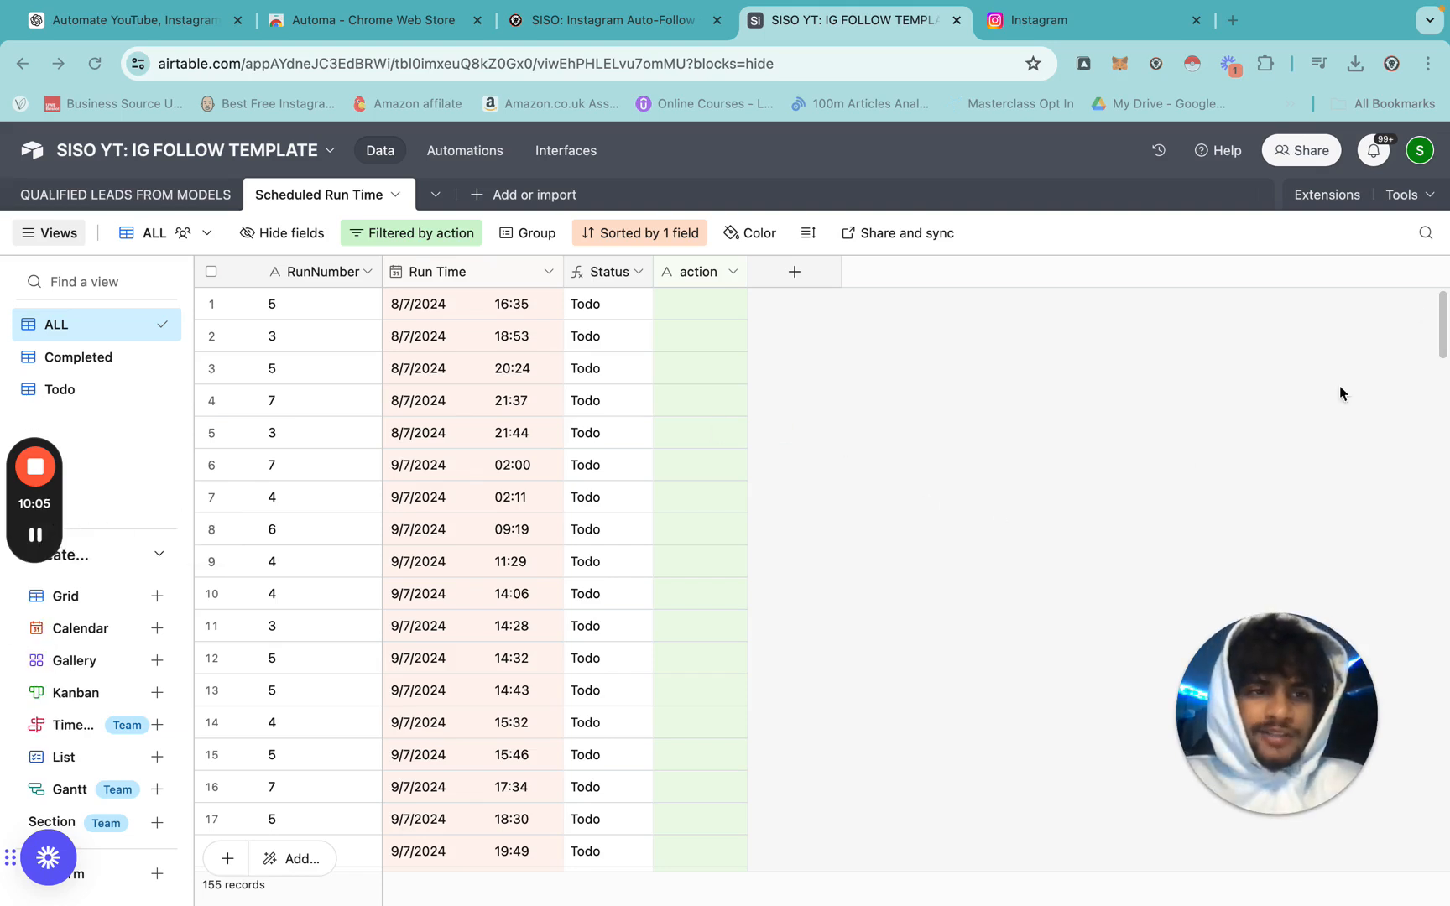
# From the developer hub, start a new personal access token named 'SISO YT'.
pyautogui.click(1418, 155)
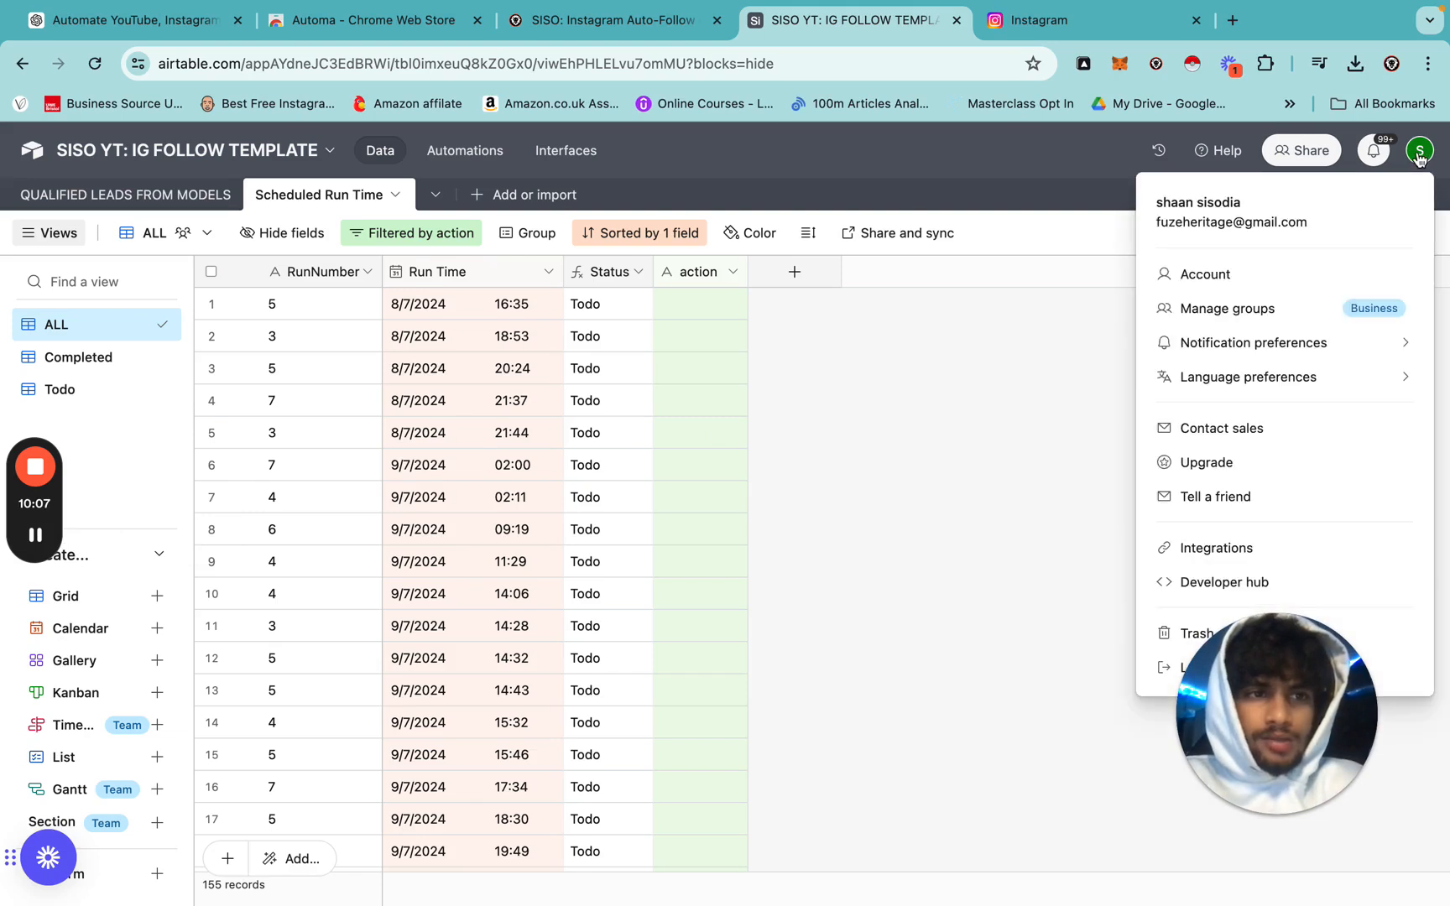
pyautogui.click(1219, 581)
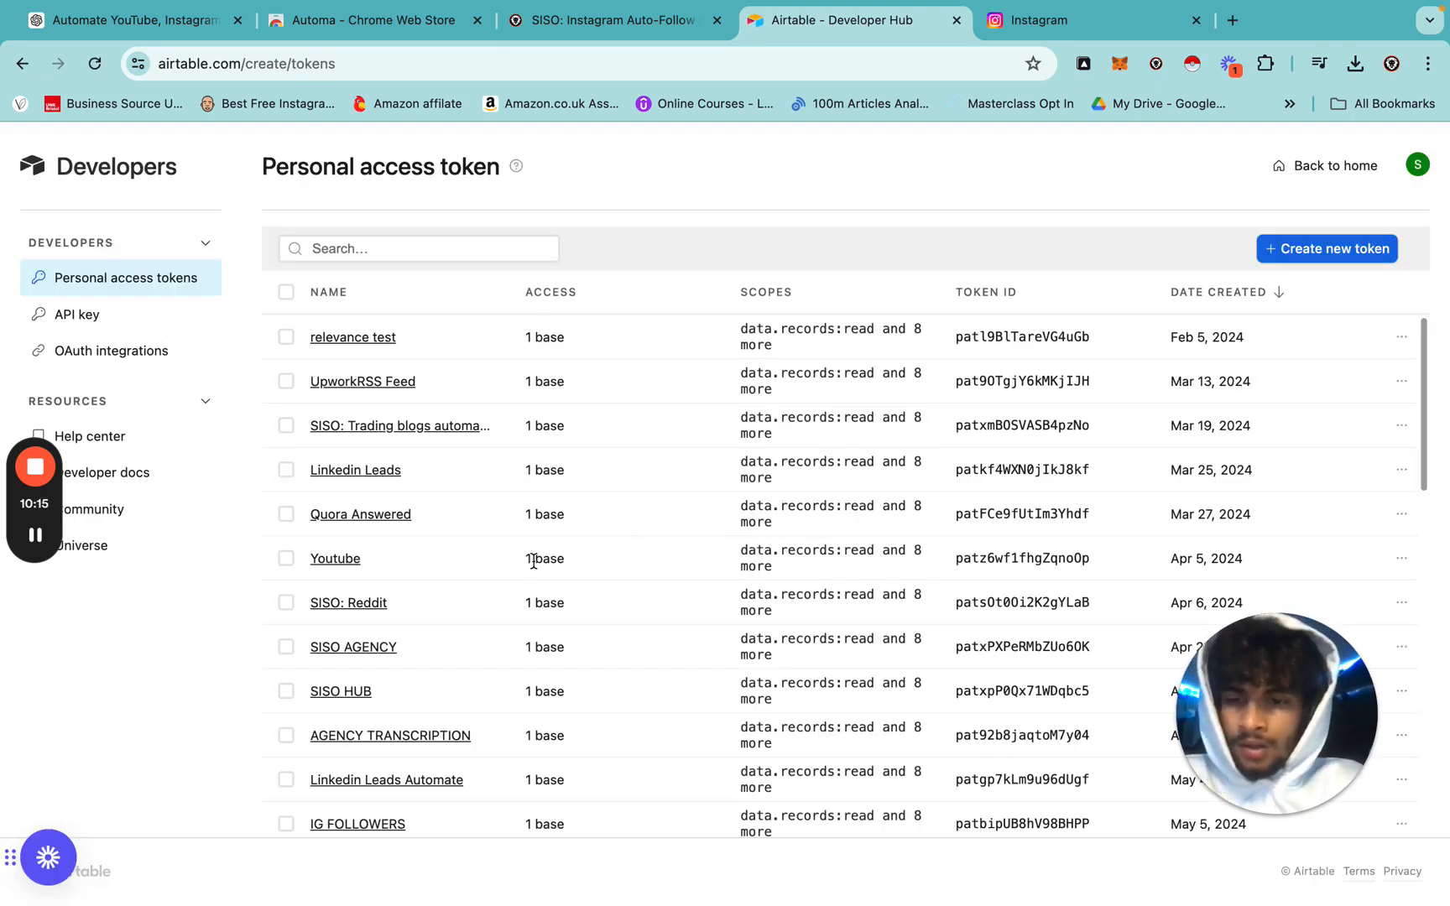
pyautogui.scroll(-10, 528, 554)
pyautogui.click(1305, 250)
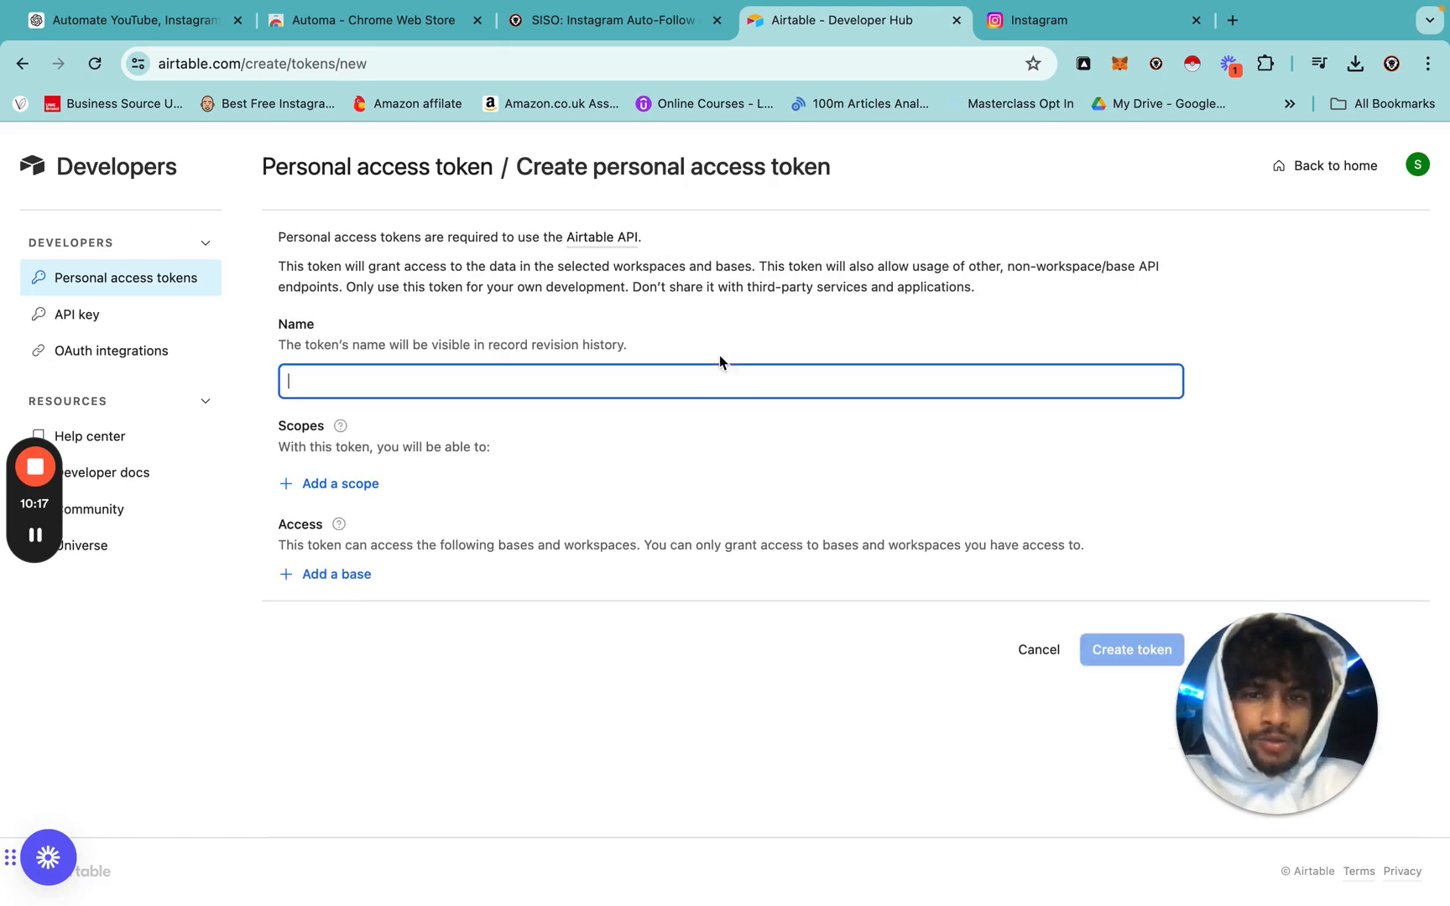
pyautogui.write('SISO YT TEST')
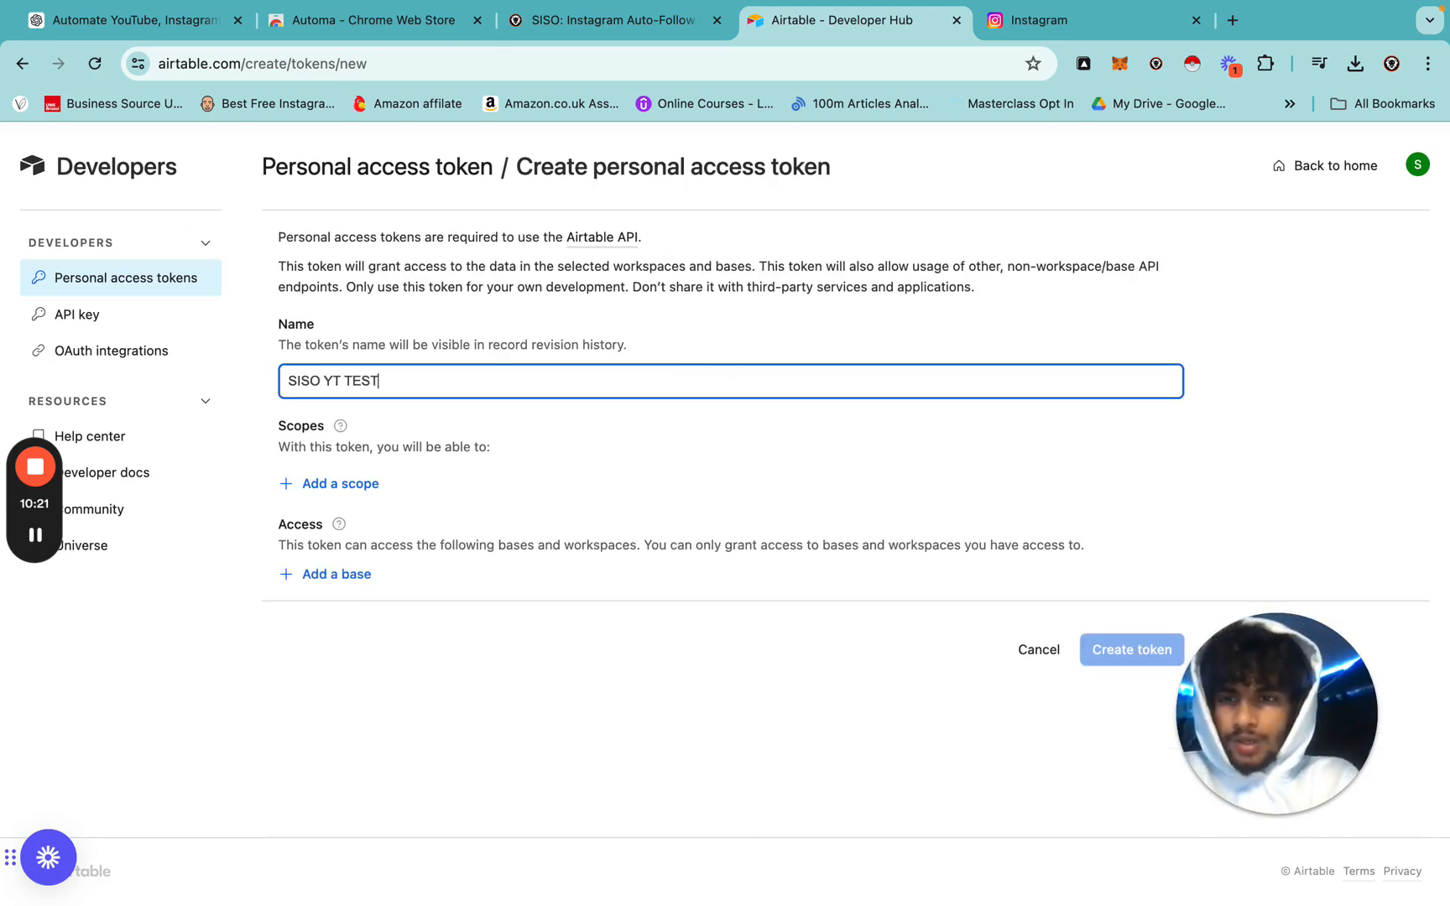
# Add the data.records read/write and data.recordComments read/write scopes to the token.
pyautogui.click(360, 487)
pyautogui.click(470, 585)
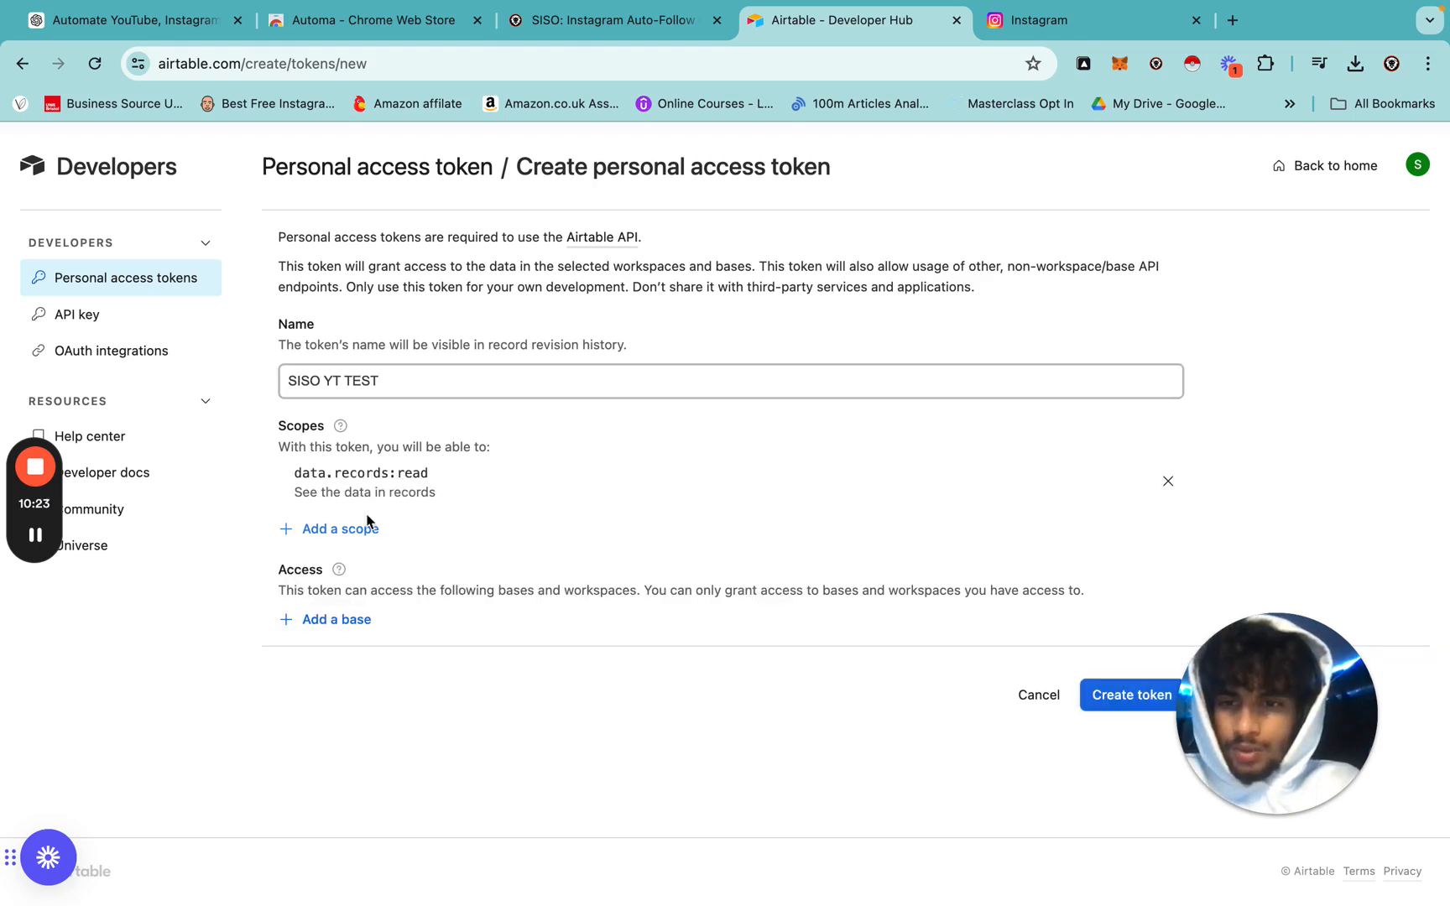
pyautogui.click(358, 529)
pyautogui.click(382, 644)
pyautogui.click(353, 575)
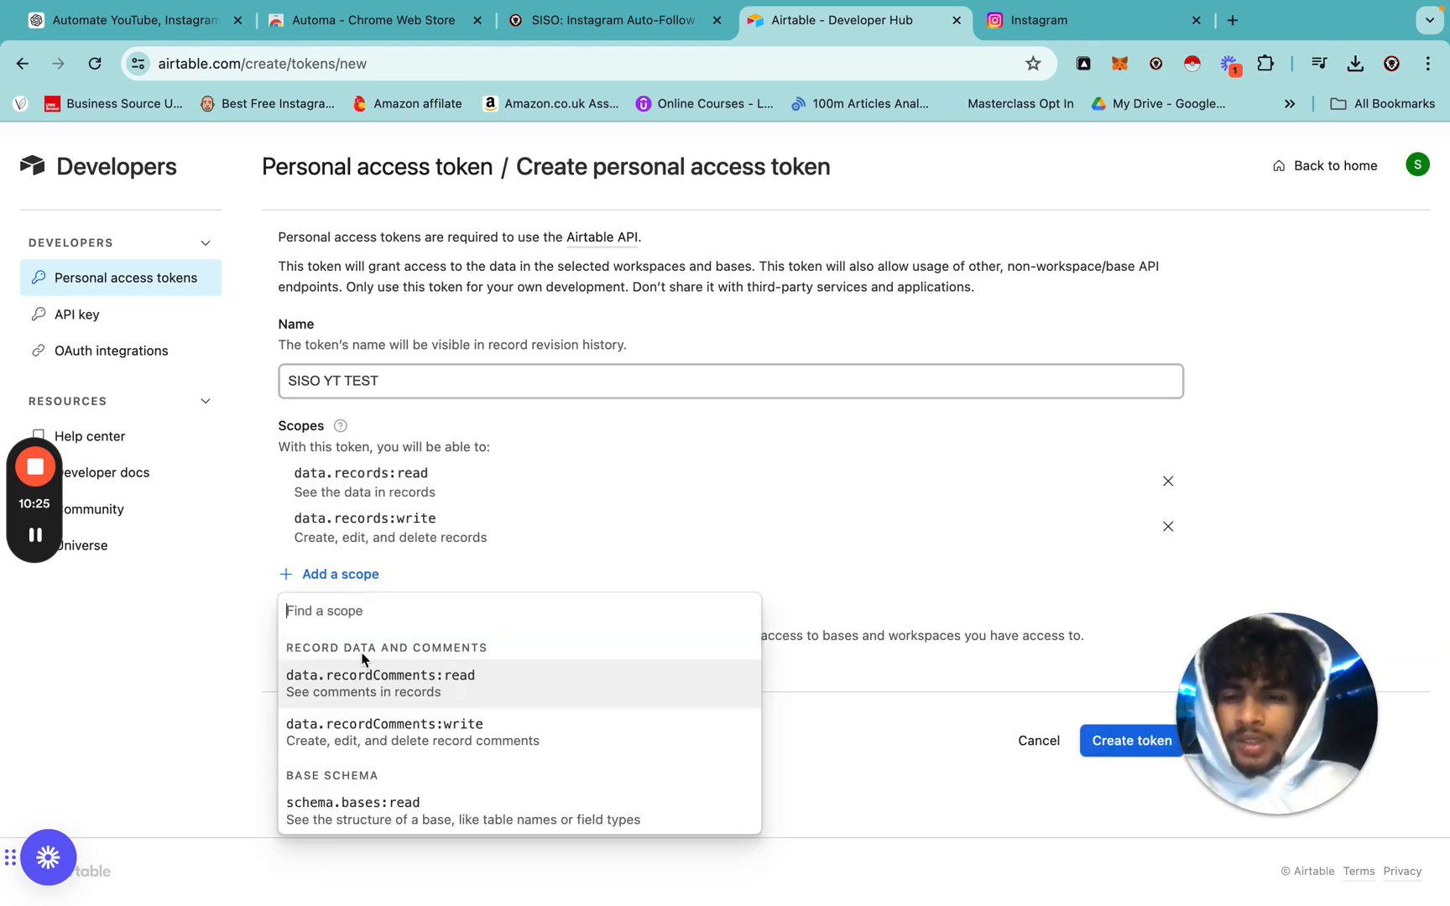
pyautogui.click(341, 678)
pyautogui.click(374, 724)
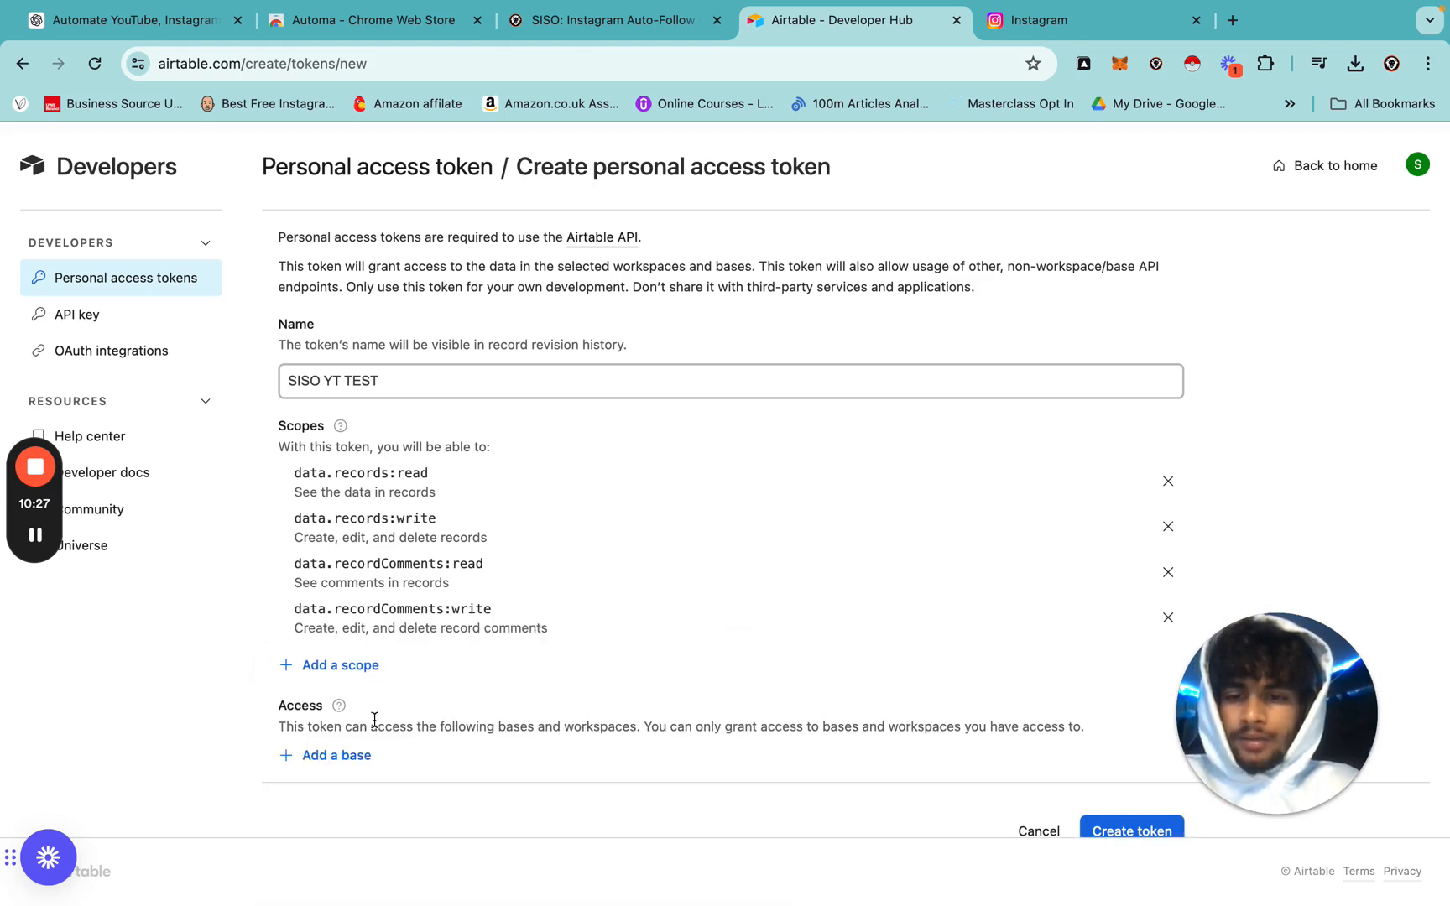
# Add webhook:manage, block:manage, schema.bases write/read and user.email:read scopes.
pyautogui.click(330, 671)
pyautogui.scroll(-1, 371, 567)
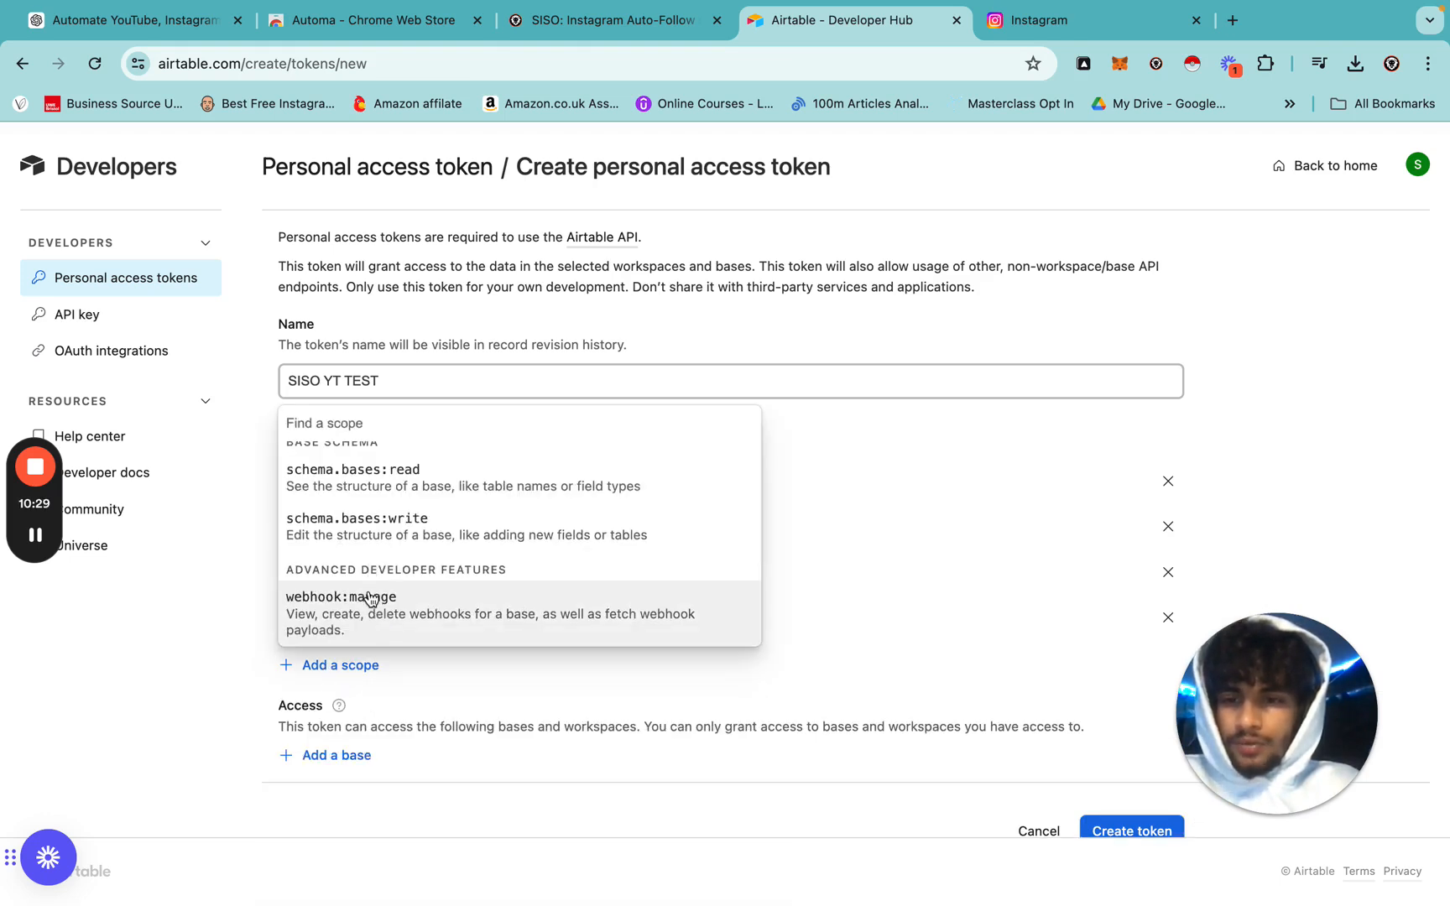
pyautogui.click(372, 598)
pyautogui.click(359, 714)
pyautogui.scroll(-1, 369, 663)
pyautogui.click(367, 652)
pyautogui.click(341, 757)
pyautogui.click(370, 648)
pyautogui.click(342, 801)
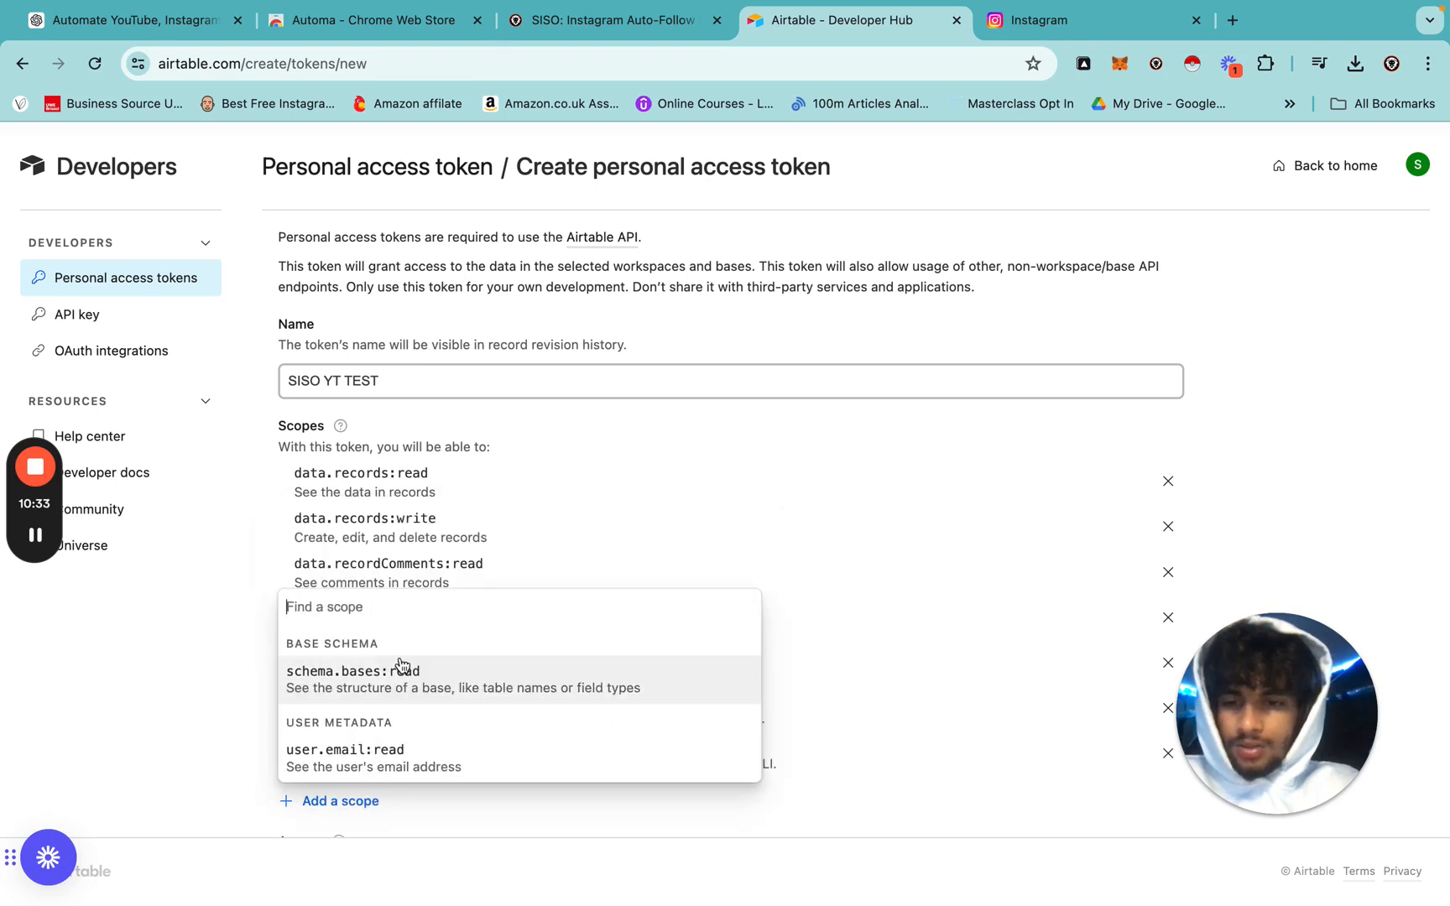
pyautogui.click(405, 670)
pyautogui.scroll(-4, 392, 661)
pyautogui.click(355, 606)
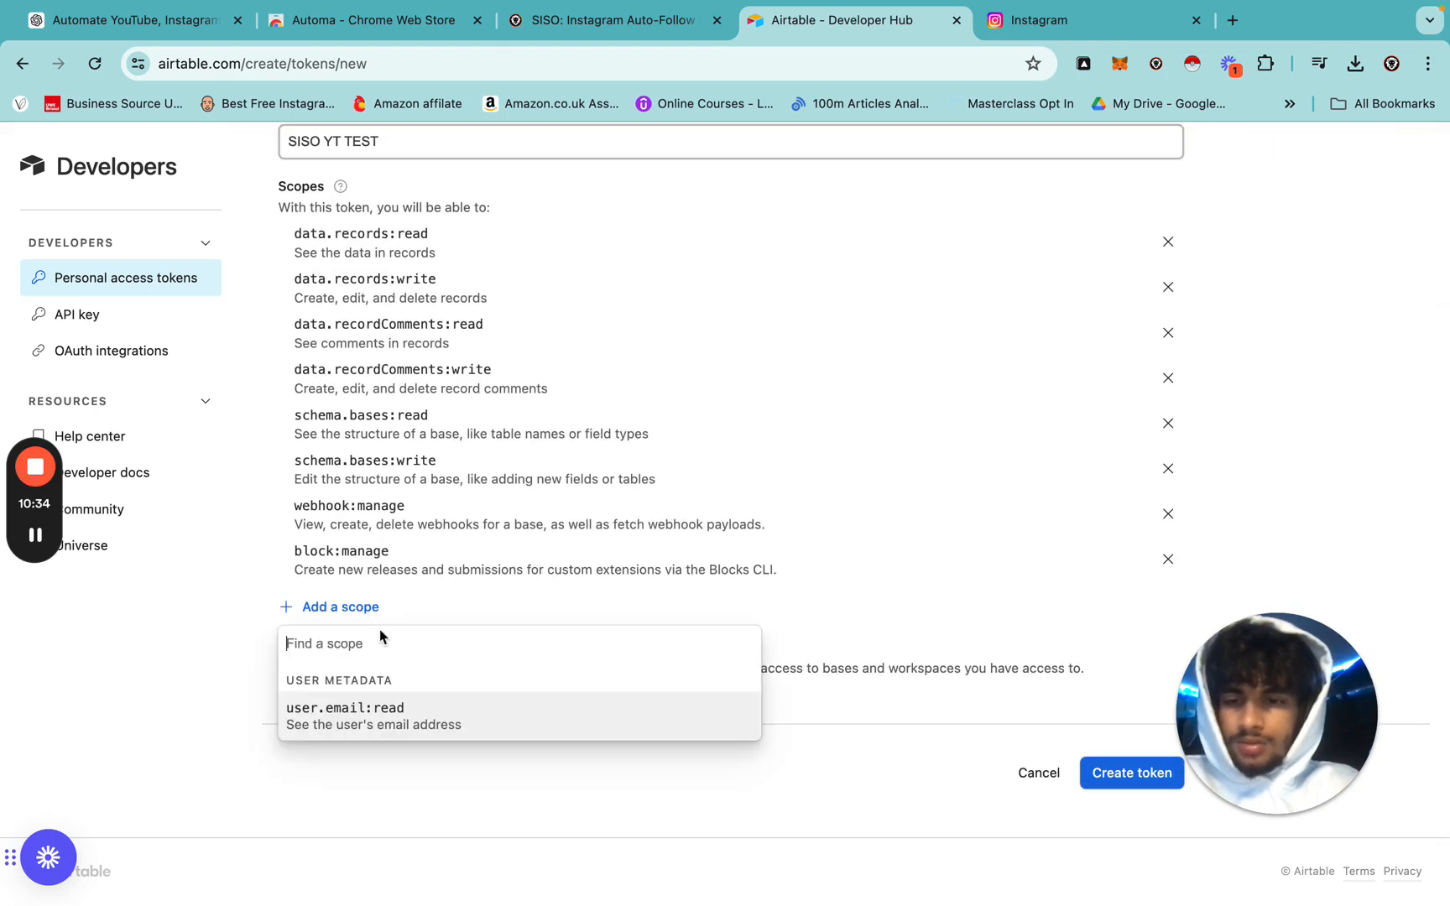
pyautogui.click(385, 718)
# Grant the token access to the SISO YT: IG FOLLOW TEMPLATE base.
pyautogui.click(340, 743)
pyautogui.scroll(-2, 388, 693)
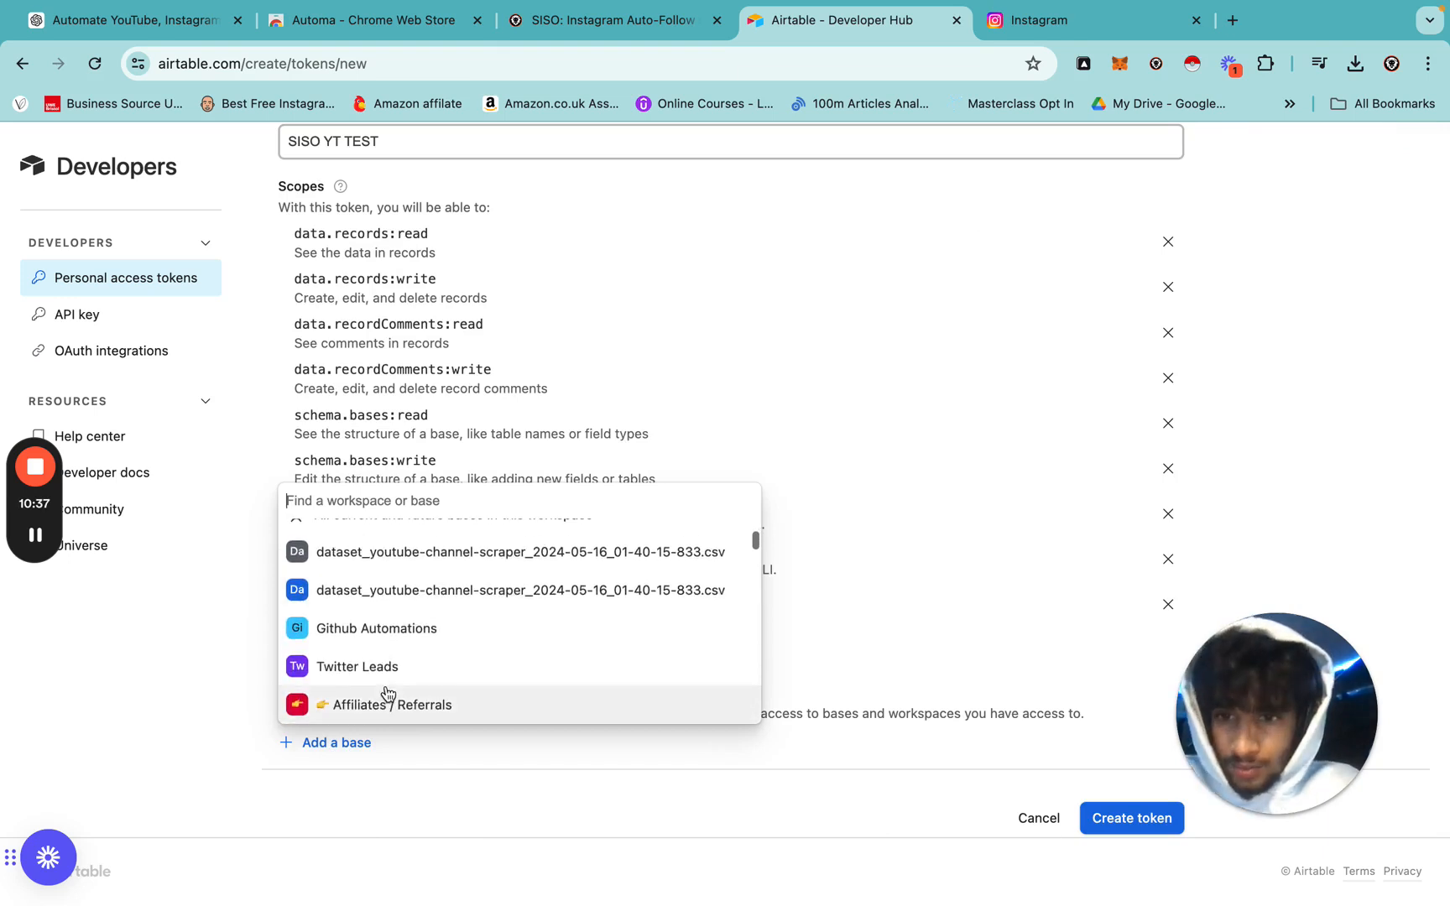
pyautogui.scroll(-6, 388, 693)
pyautogui.scroll(-8, 388, 693)
pyautogui.scroll(-7, 387, 693)
pyautogui.scroll(-1, 388, 693)
pyautogui.scroll(-2, 388, 693)
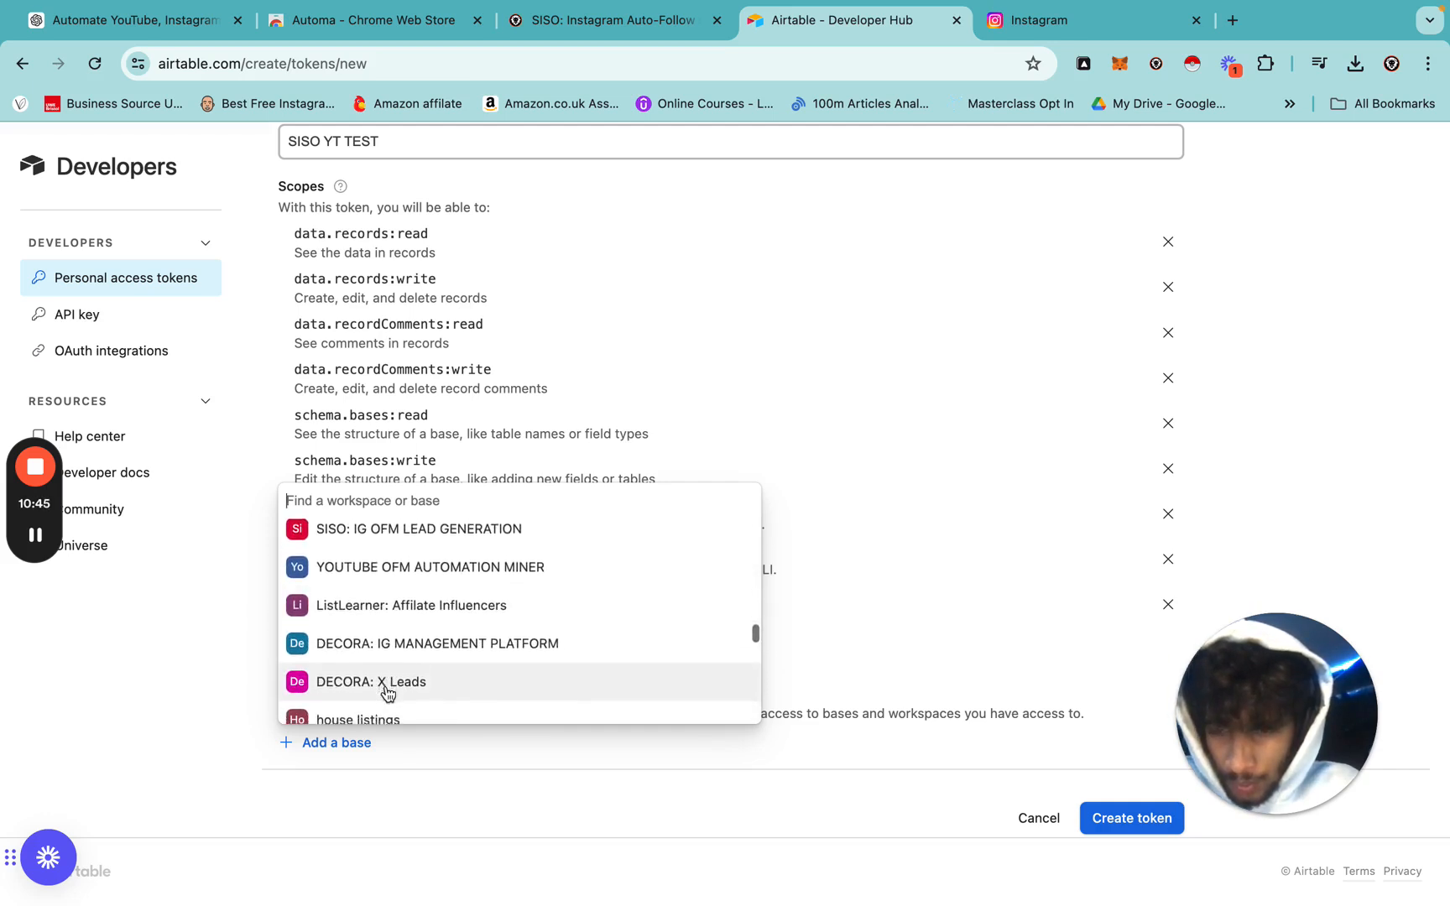
pyautogui.scroll(20, 388, 693)
pyautogui.write('SISO')
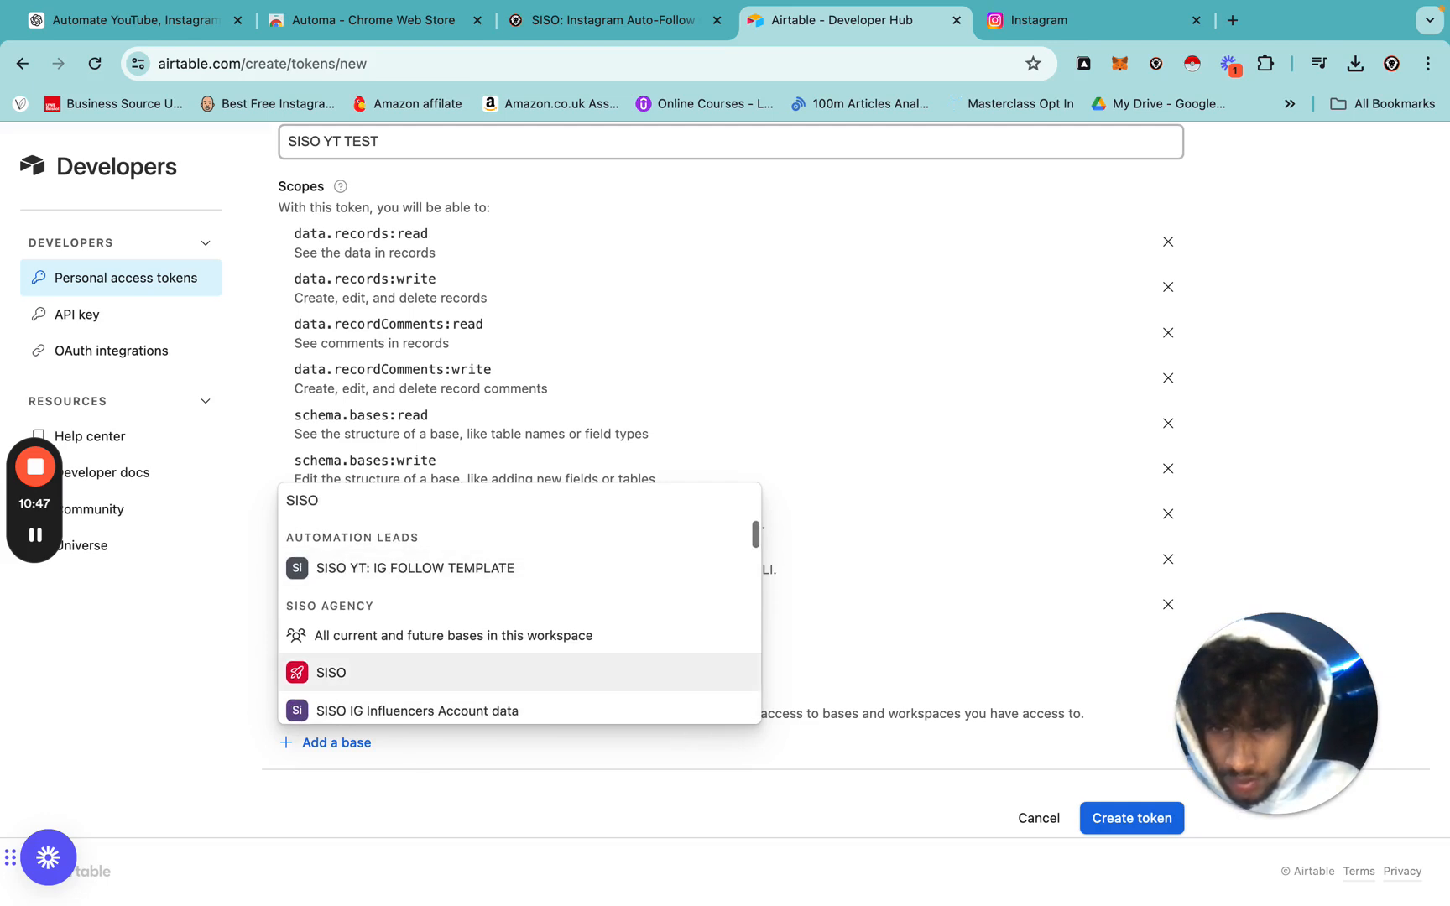
pyautogui.click(457, 566)
# Create the personal access token and copy it.
pyautogui.scroll(-3, 486, 561)
pyautogui.click(1126, 772)
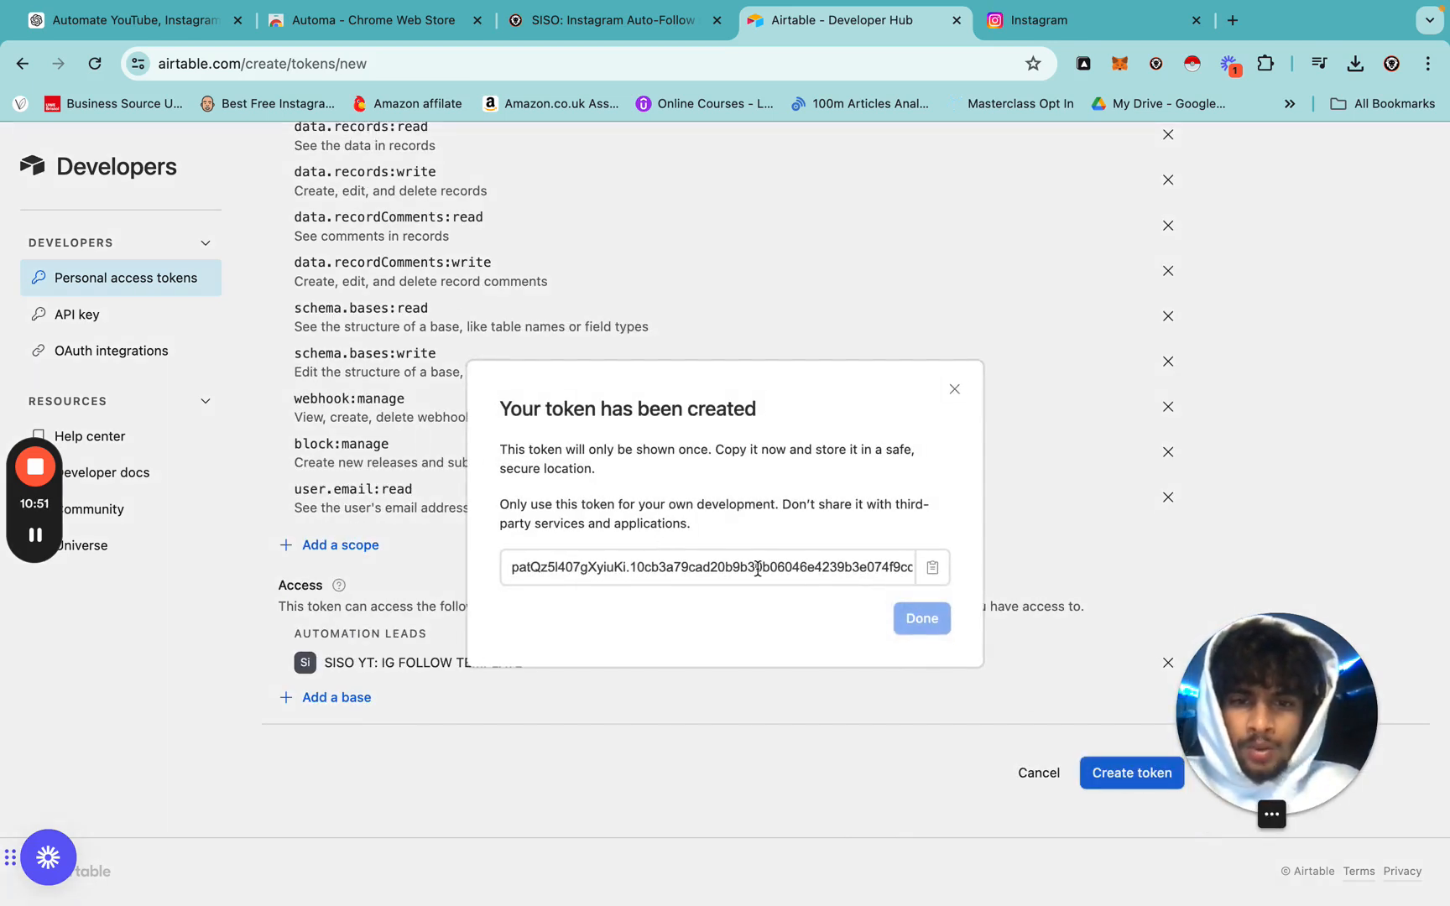
pyautogui.click(927, 570)
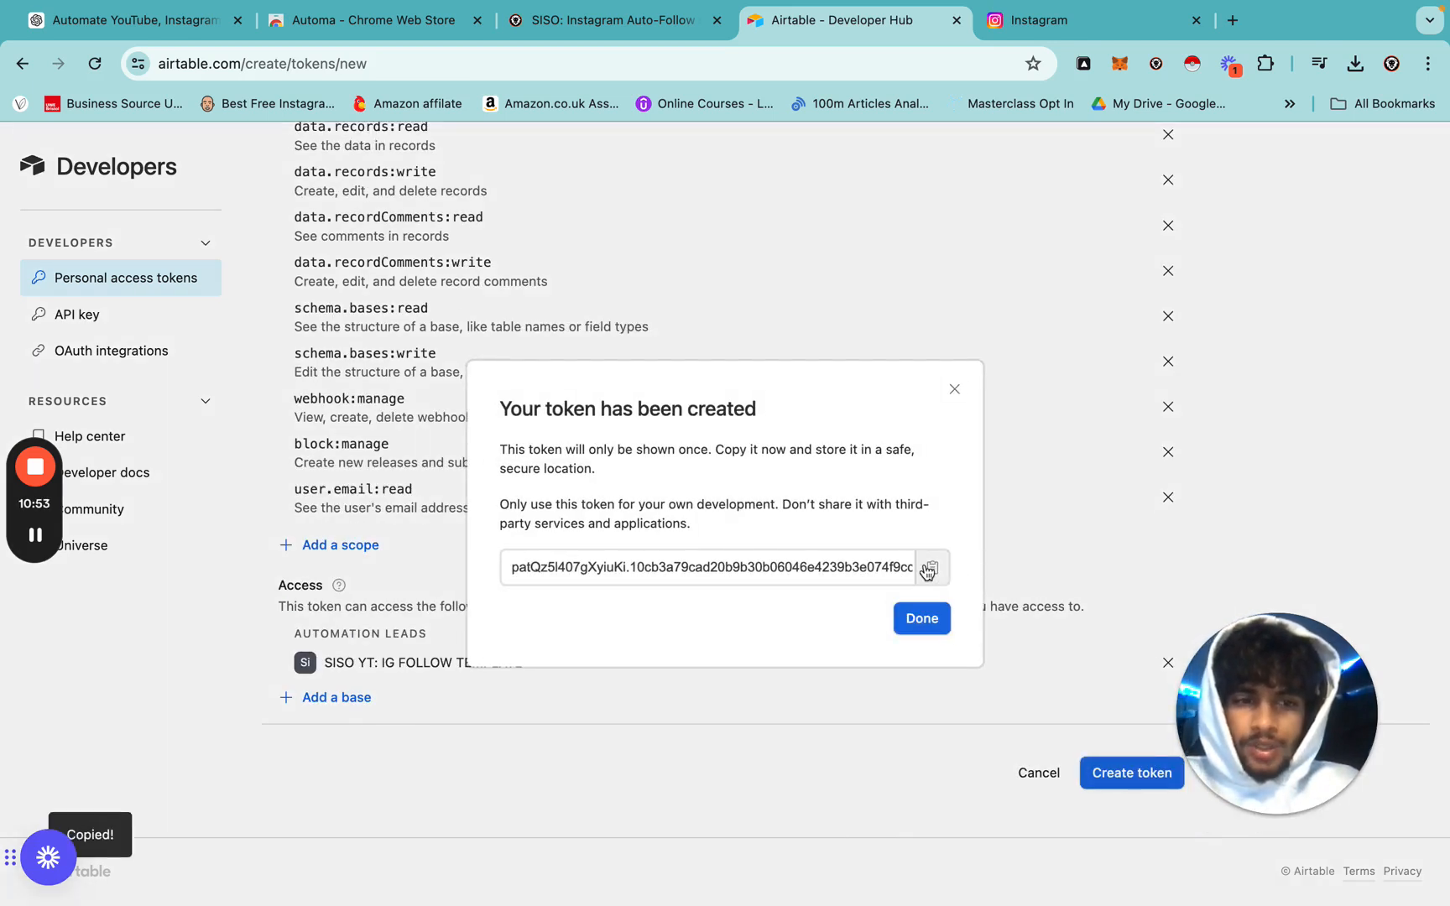
# Paste the new Airtable token over the old AirtableKey value in the API KEY block.
pyautogui.hotkey('ctrl', 'Right')
pyautogui.moveTo(512, 371); pyautogui.dragTo(1444, 413)
pyautogui.moveTo(663, 255); pyautogui.dragTo(1271, 249)
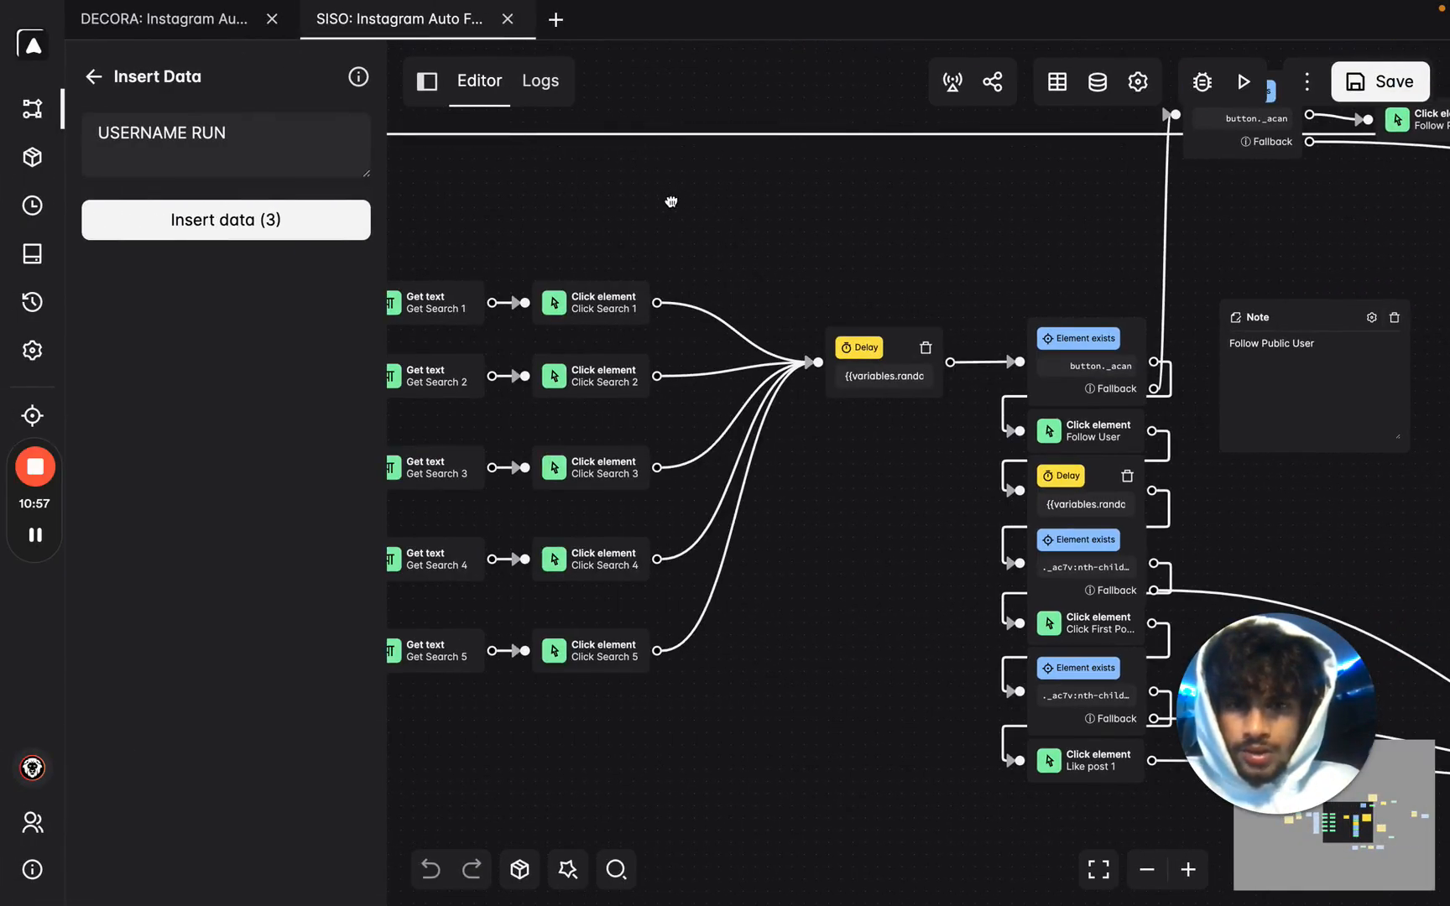
pyautogui.moveTo(671, 201); pyautogui.dragTo(1082, 198)
pyautogui.moveTo(750, 198); pyautogui.dragTo(1153, 198)
pyautogui.moveTo(399, 310); pyautogui.dragTo(661, 310)
pyautogui.moveTo(512, 372); pyautogui.dragTo(1133, 738)
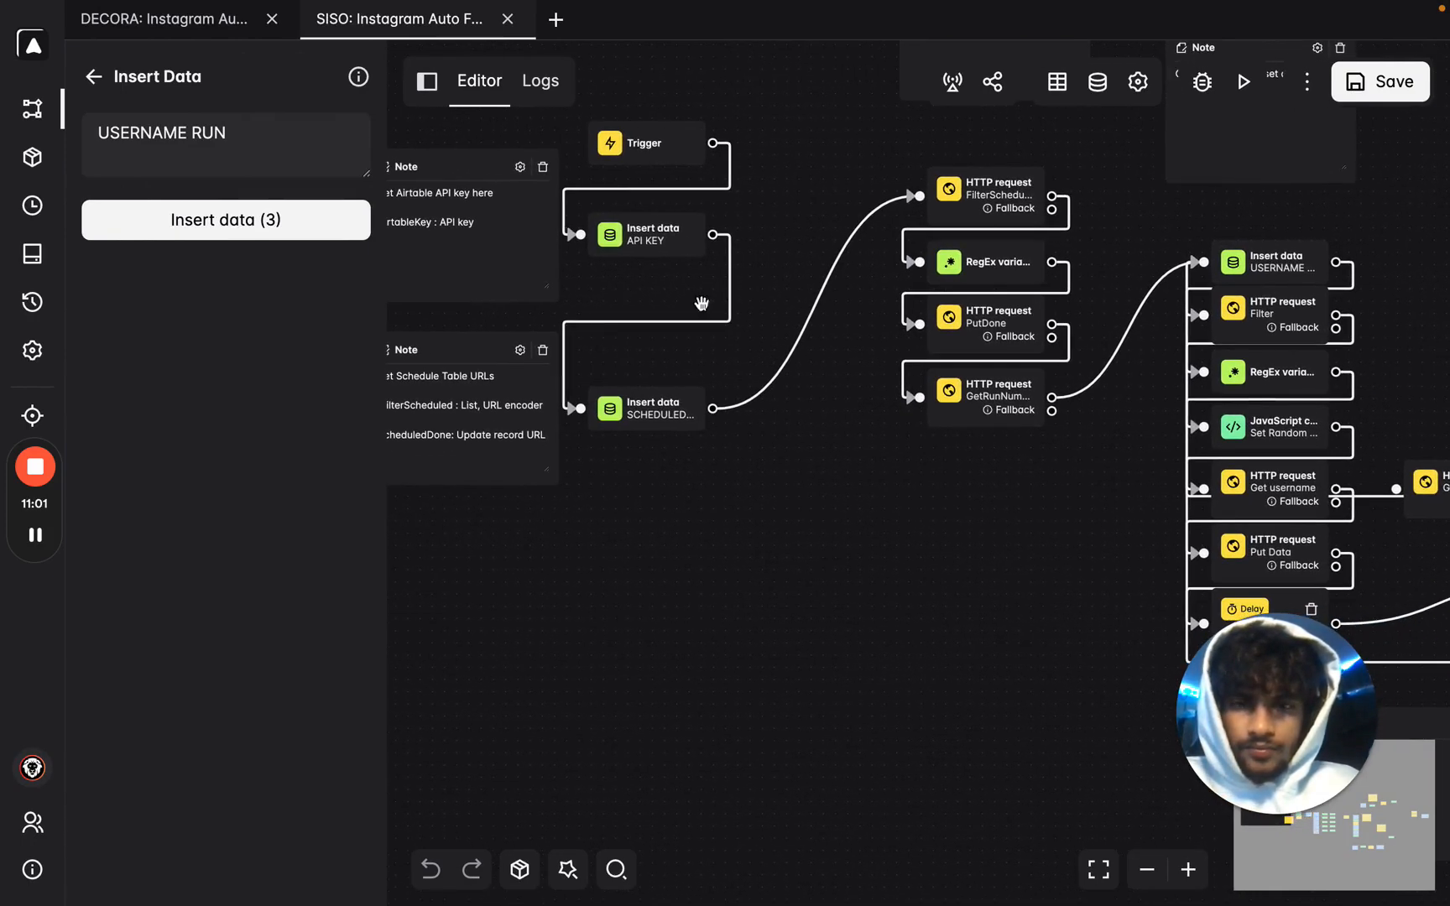
pyautogui.doubleClick(648, 235)
pyautogui.click(226, 220)
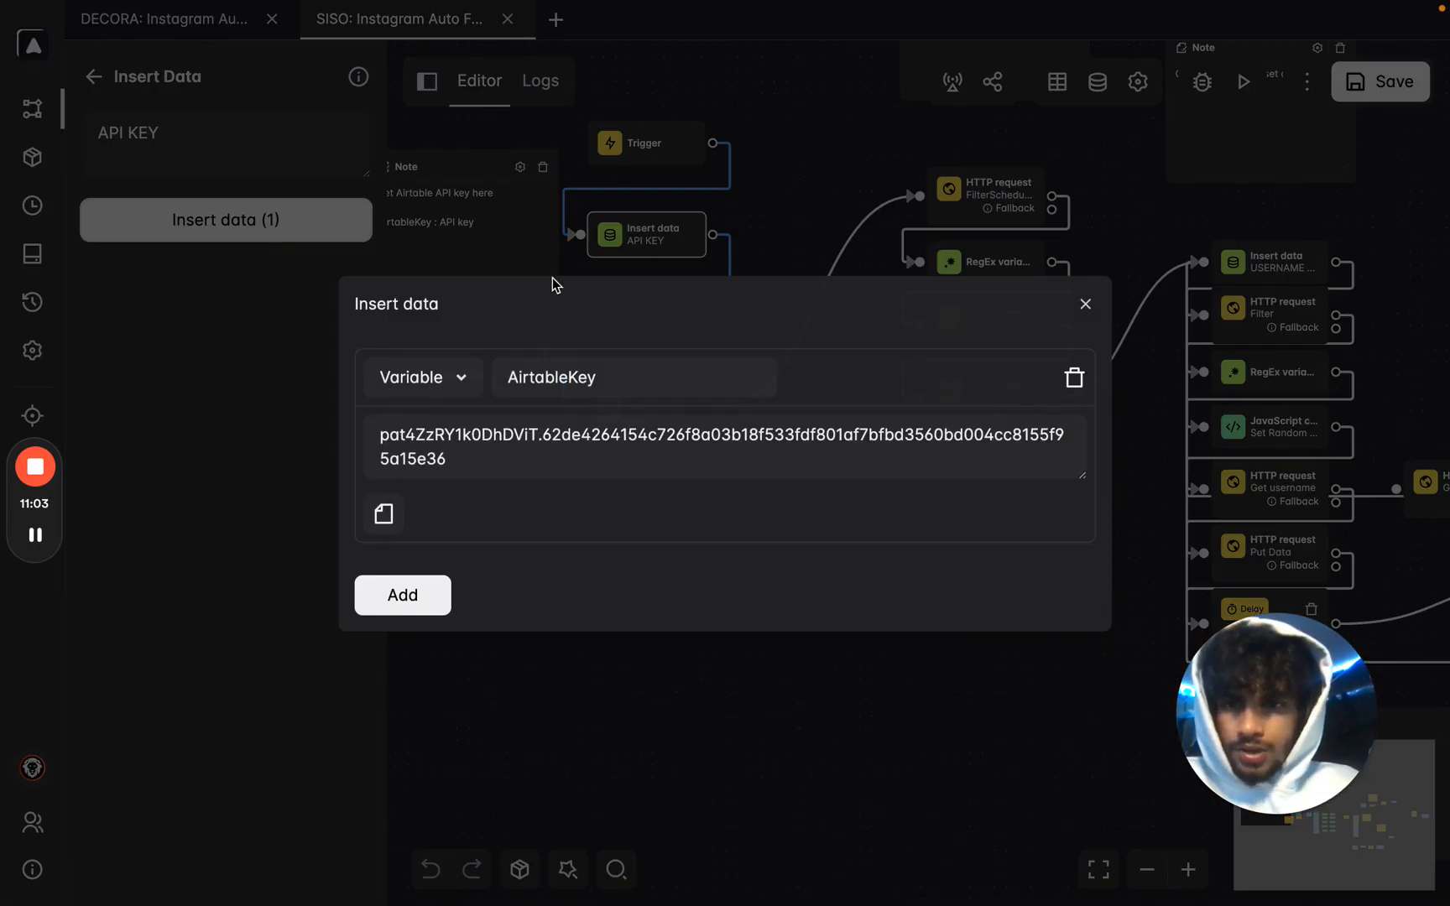
pyautogui.tripleClick(493, 439)
pyautogui.press('super+v')
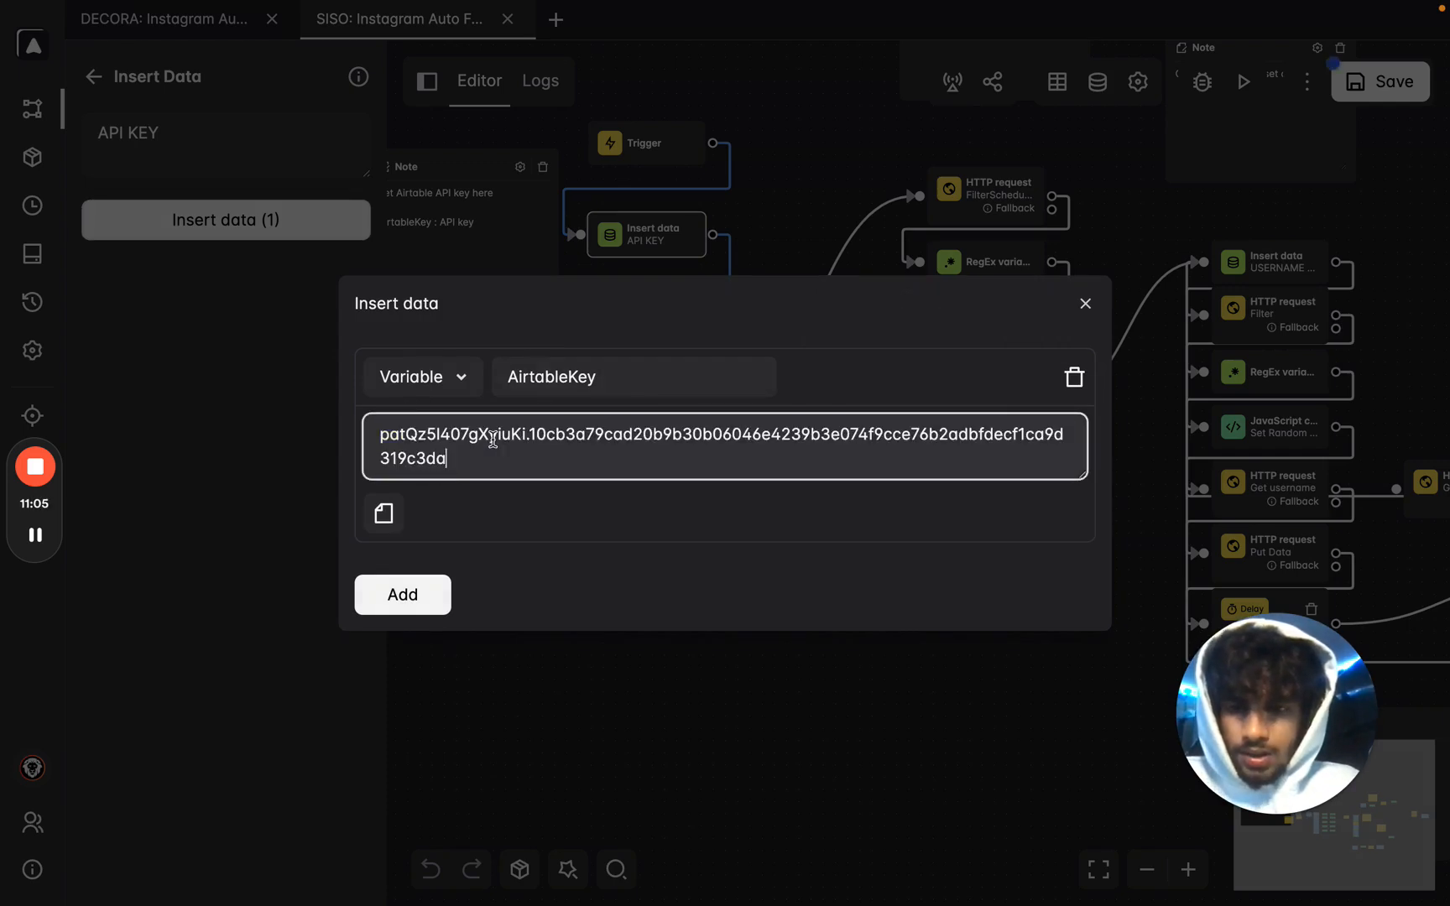
pyautogui.click(506, 715)
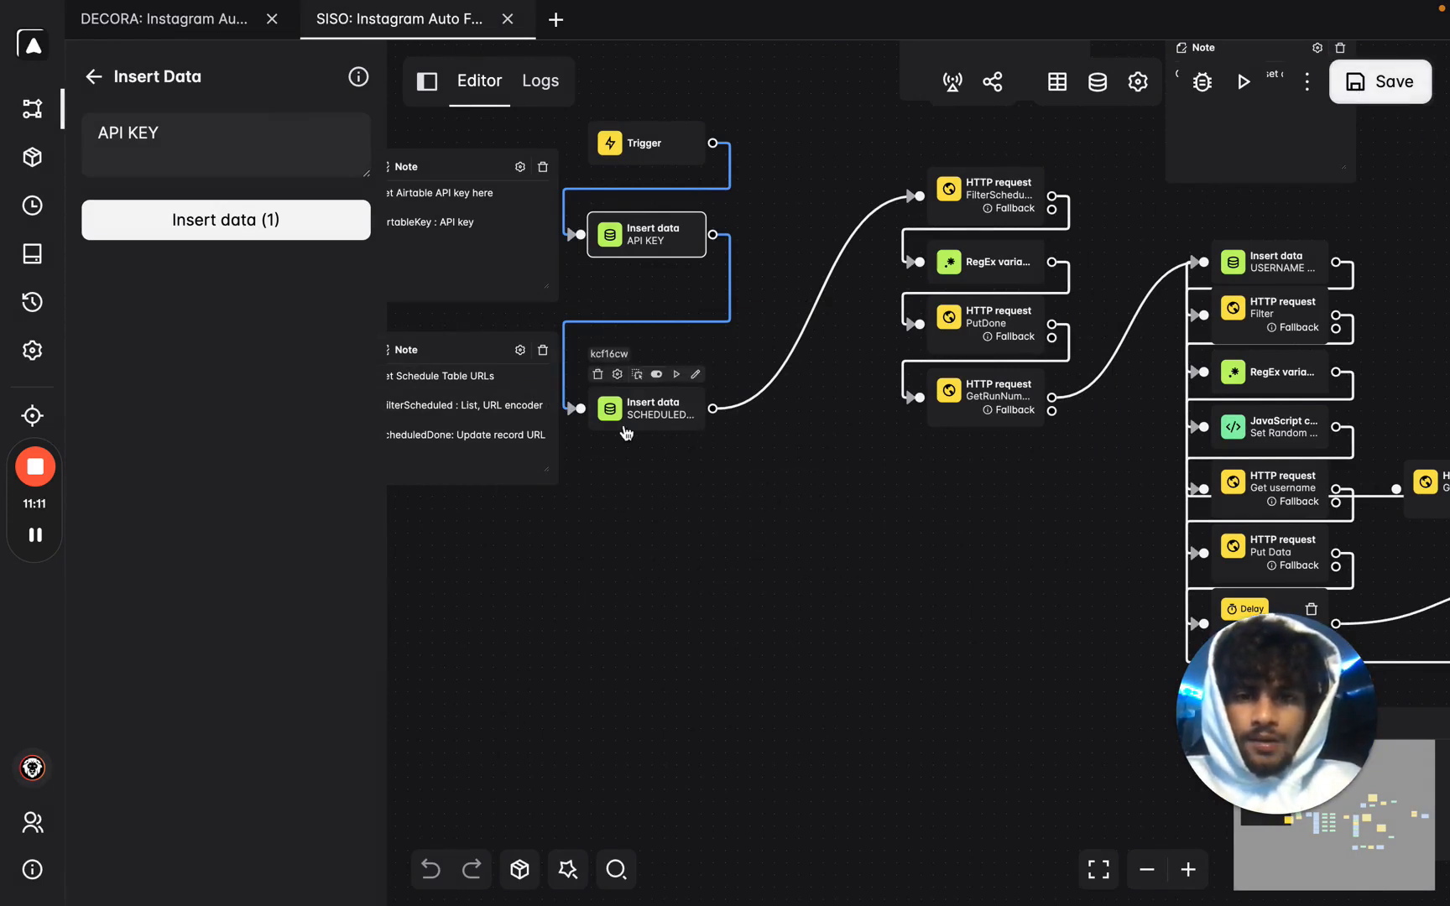
# Show the stored URL variables of the SCHEDULED RUN Insert data block.
pyautogui.moveTo(911, 549); pyautogui.dragTo(766, 582)
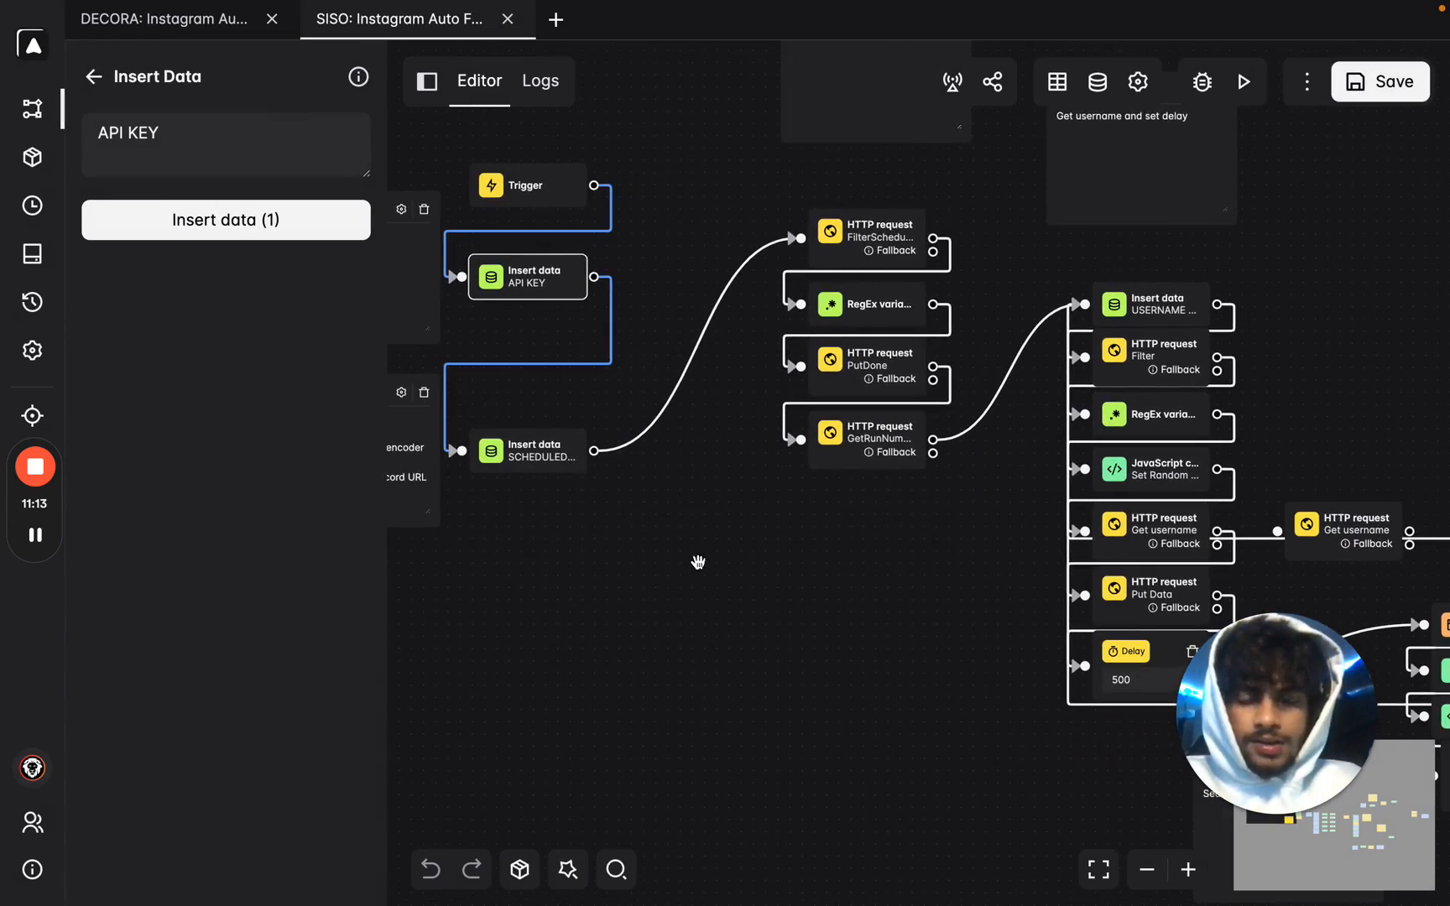
pyautogui.click(521, 454)
pyautogui.click(308, 227)
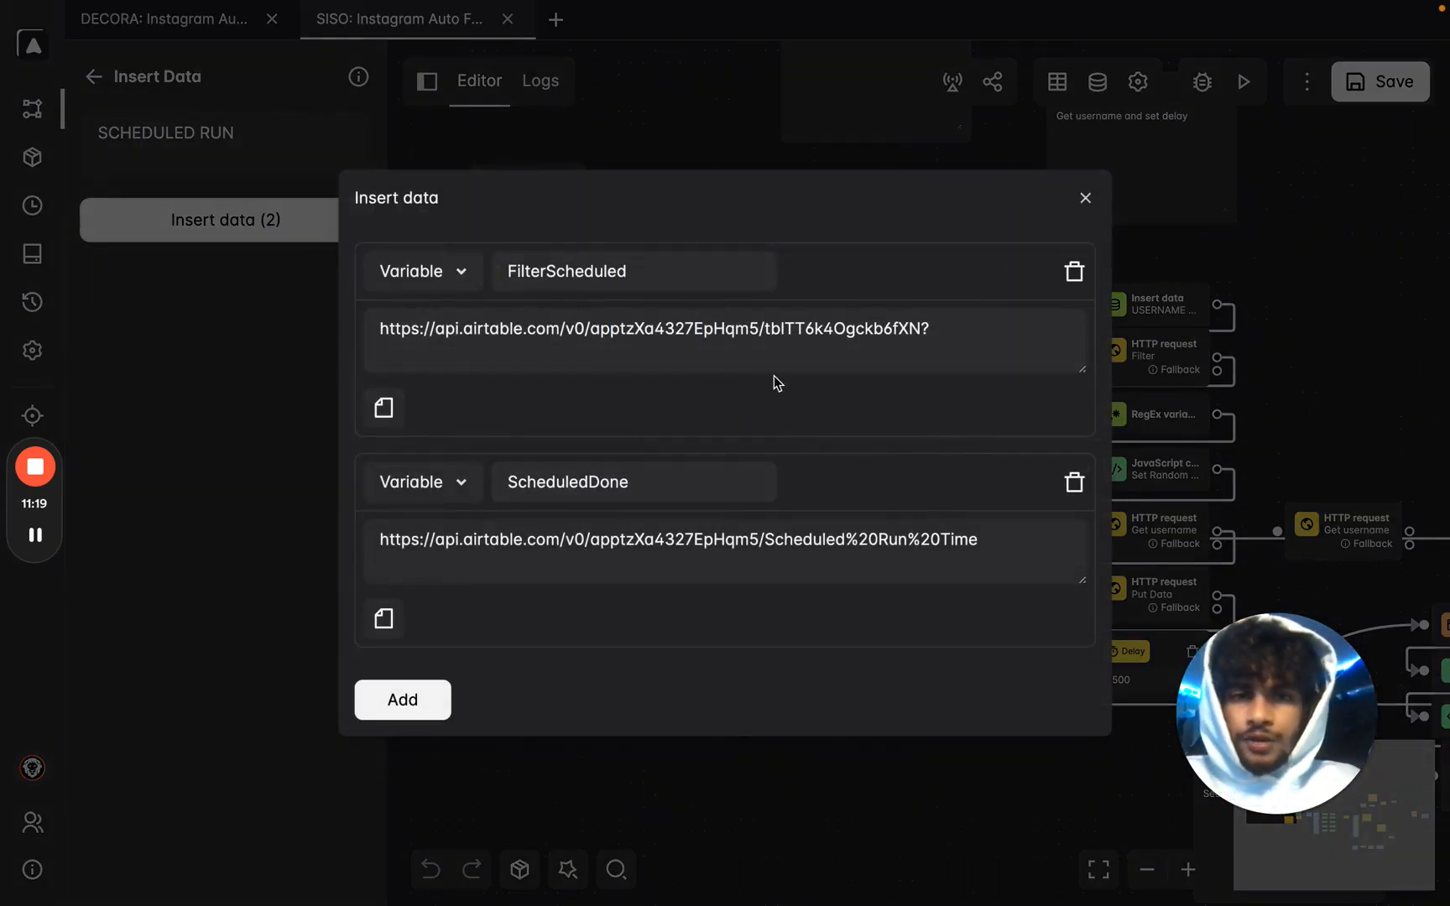
pyautogui.hotkey('ctrl', 'Right')
# Dismiss the token confirmation and open Airtable's Web API documentation.
pyautogui.click(914, 618)
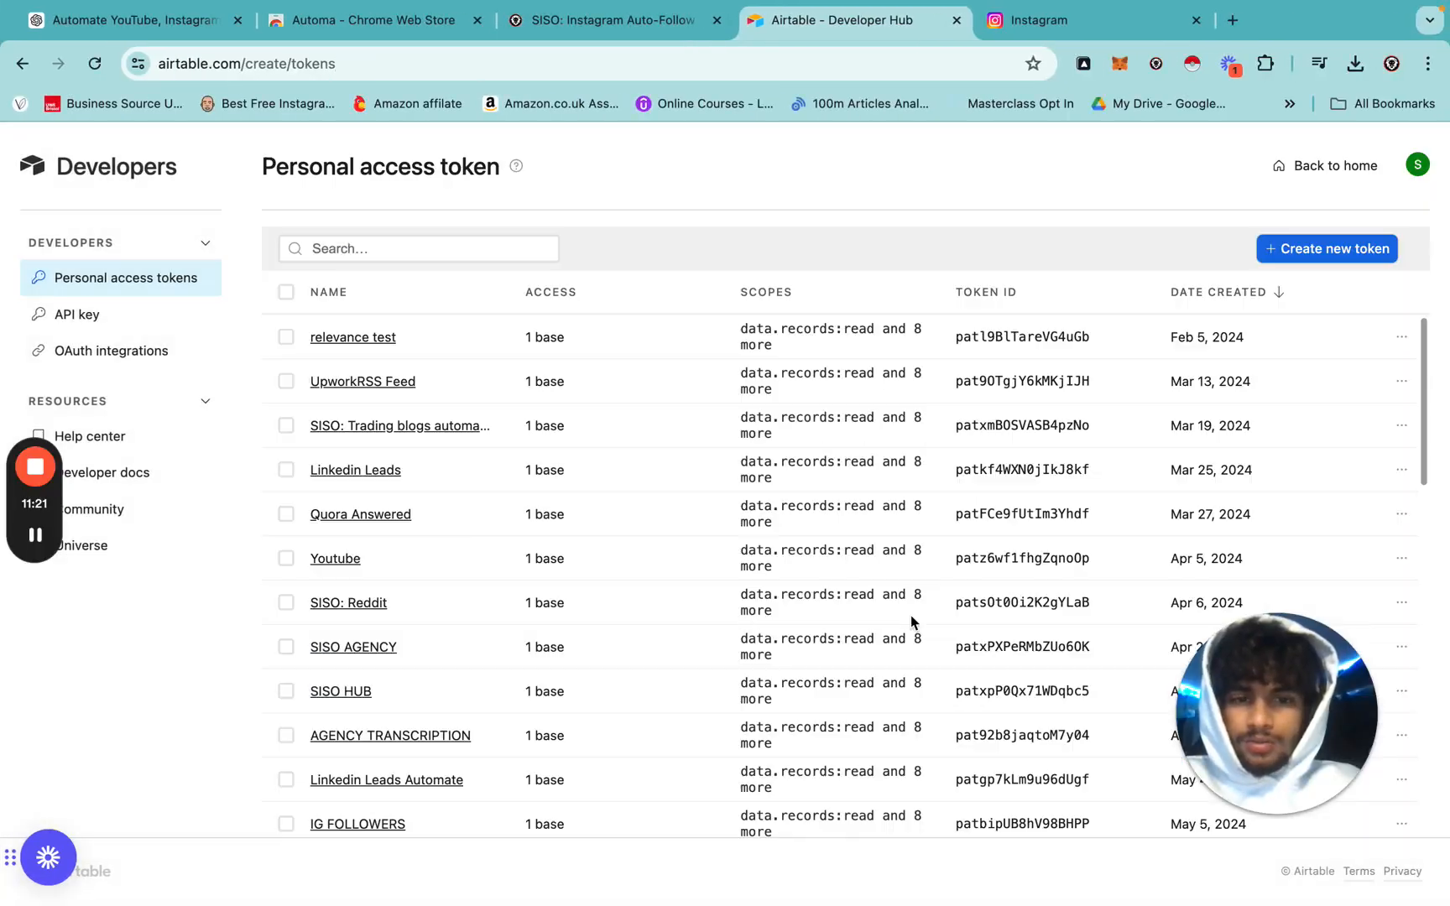
pyautogui.click(147, 488)
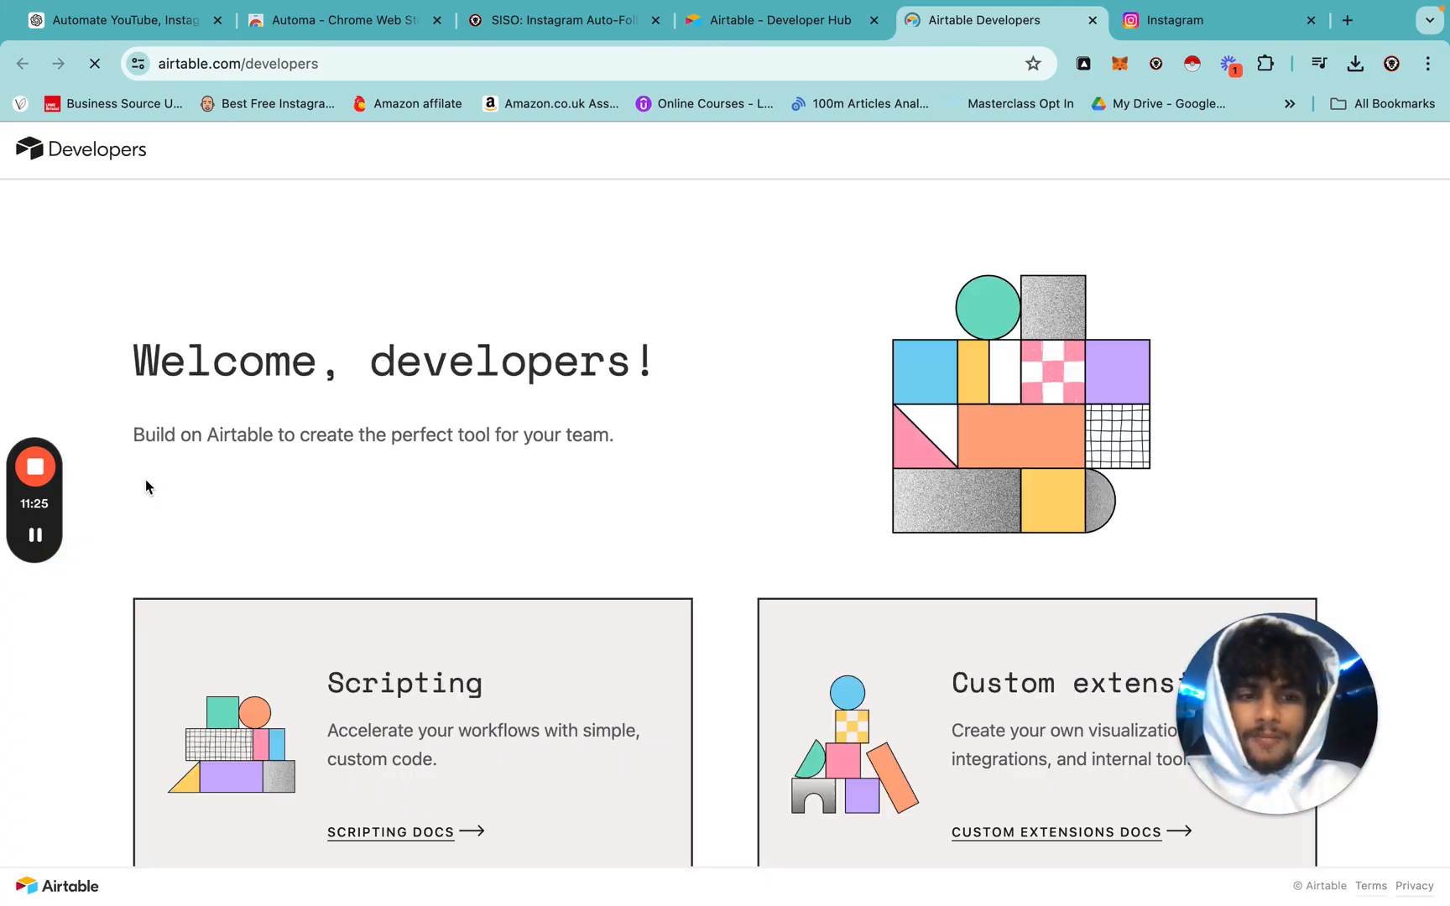
pyautogui.scroll(-5, 525, 463)
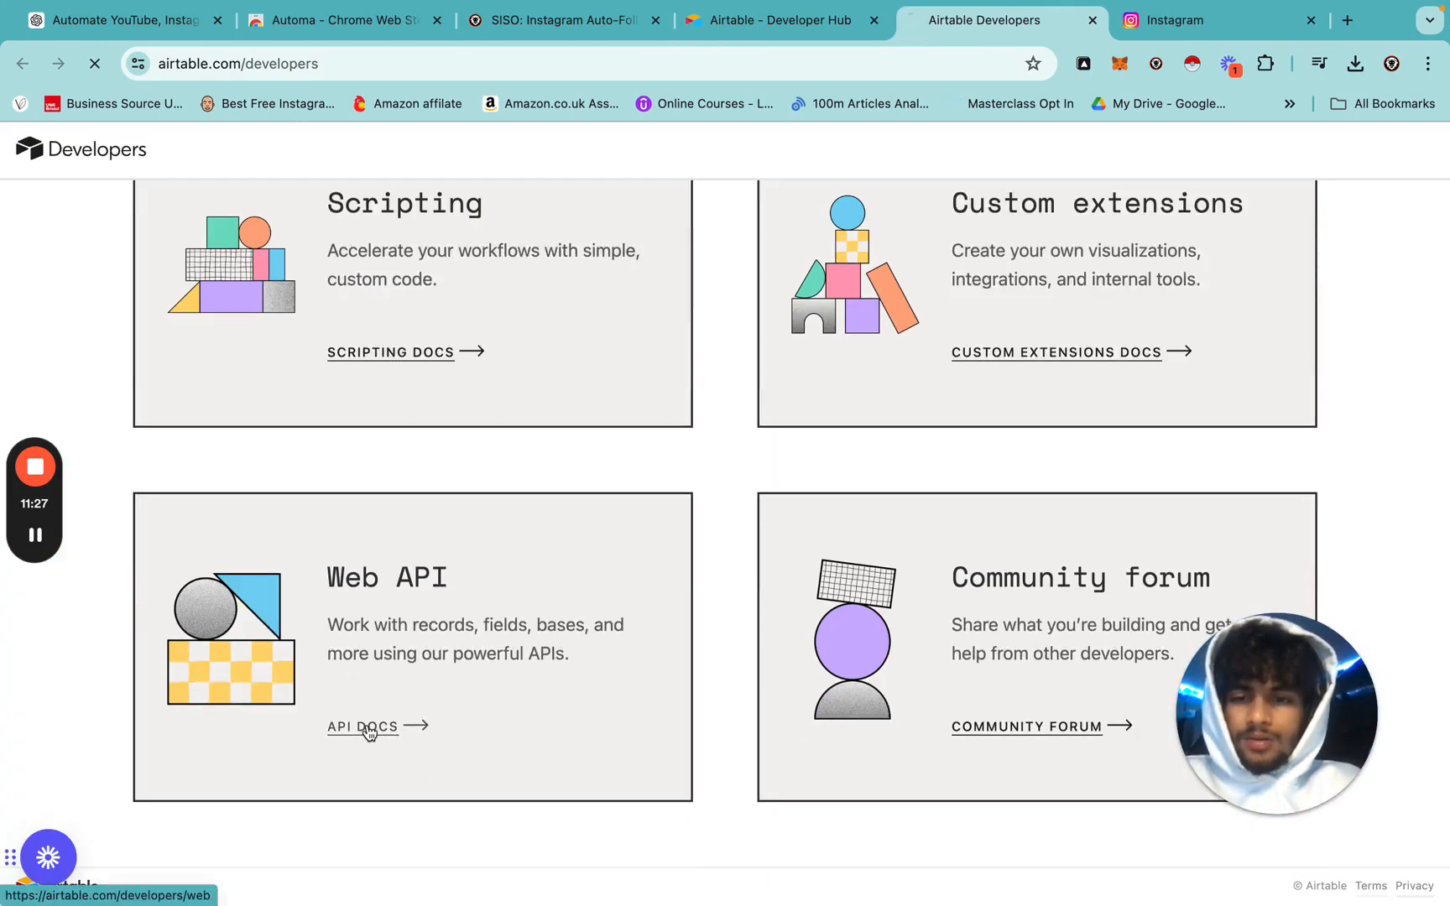
pyautogui.click(370, 733)
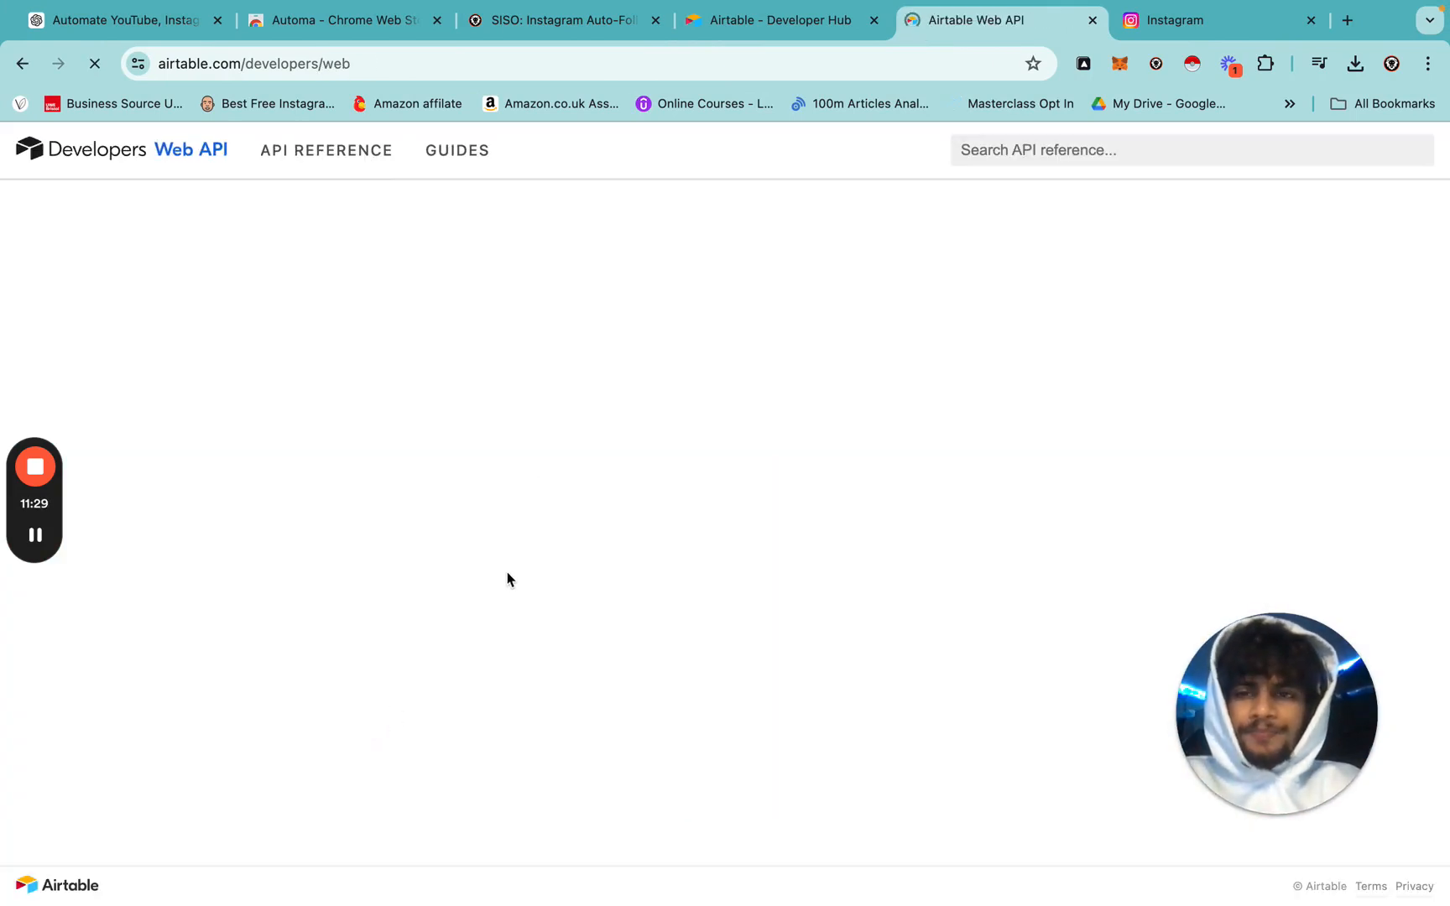
# Browse the SISO YT: IG FOLLOW TEMPLATE docs at the QUALIFIED LEADS FROM MODELS and Scheduled Run Time sections.
pyautogui.scroll(-10, 703, 595)
pyautogui.scroll(1, 703, 597)
pyautogui.scroll(-6, 703, 598)
pyautogui.scroll(1, 703, 598)
pyautogui.scroll(8, 703, 598)
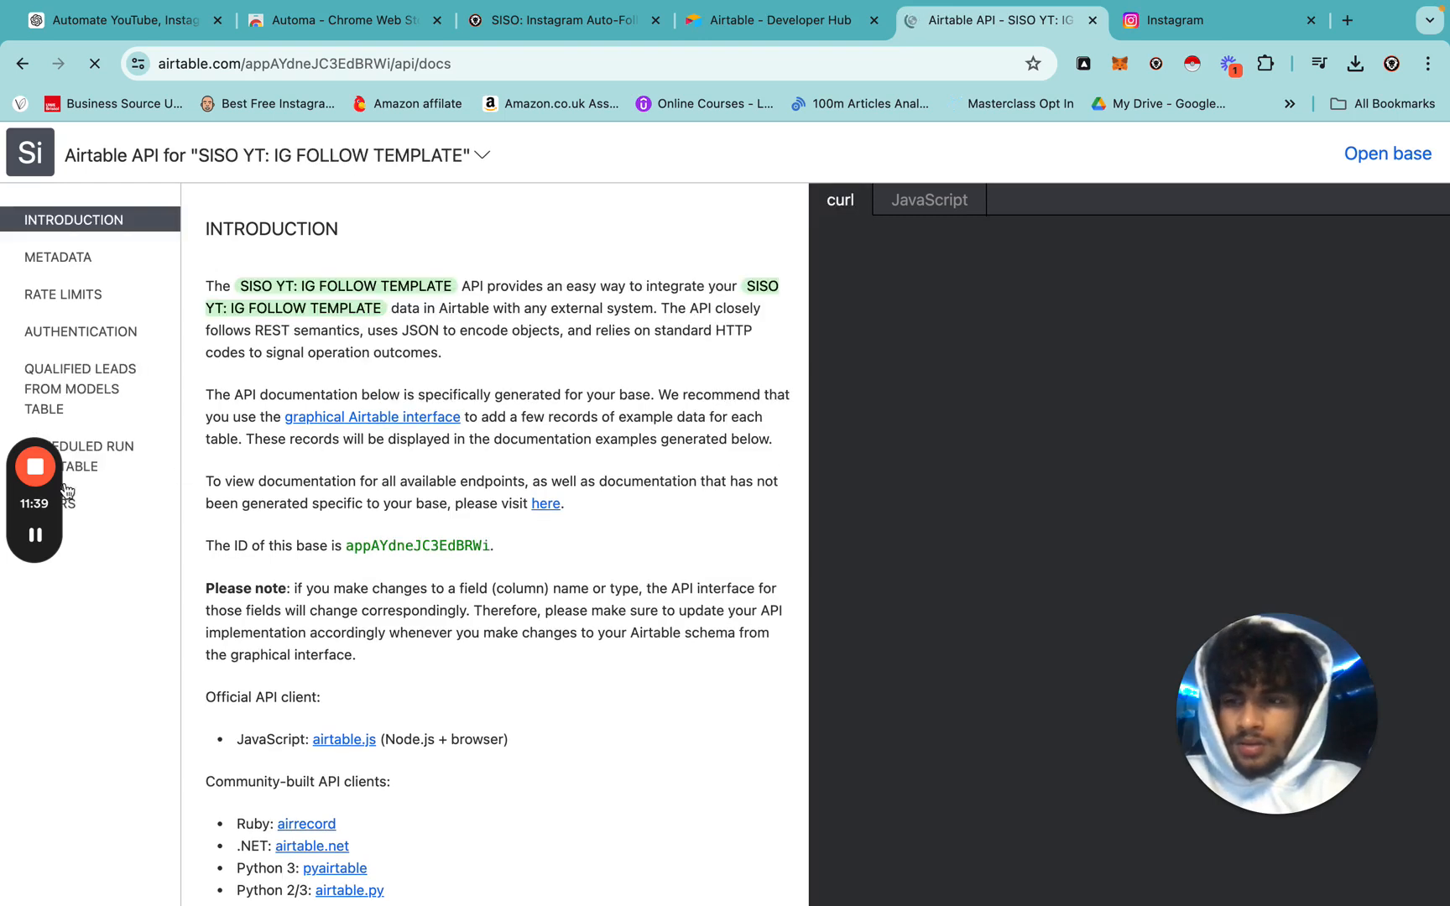
pyautogui.moveTo(30, 413); pyautogui.dragTo(774, 147)
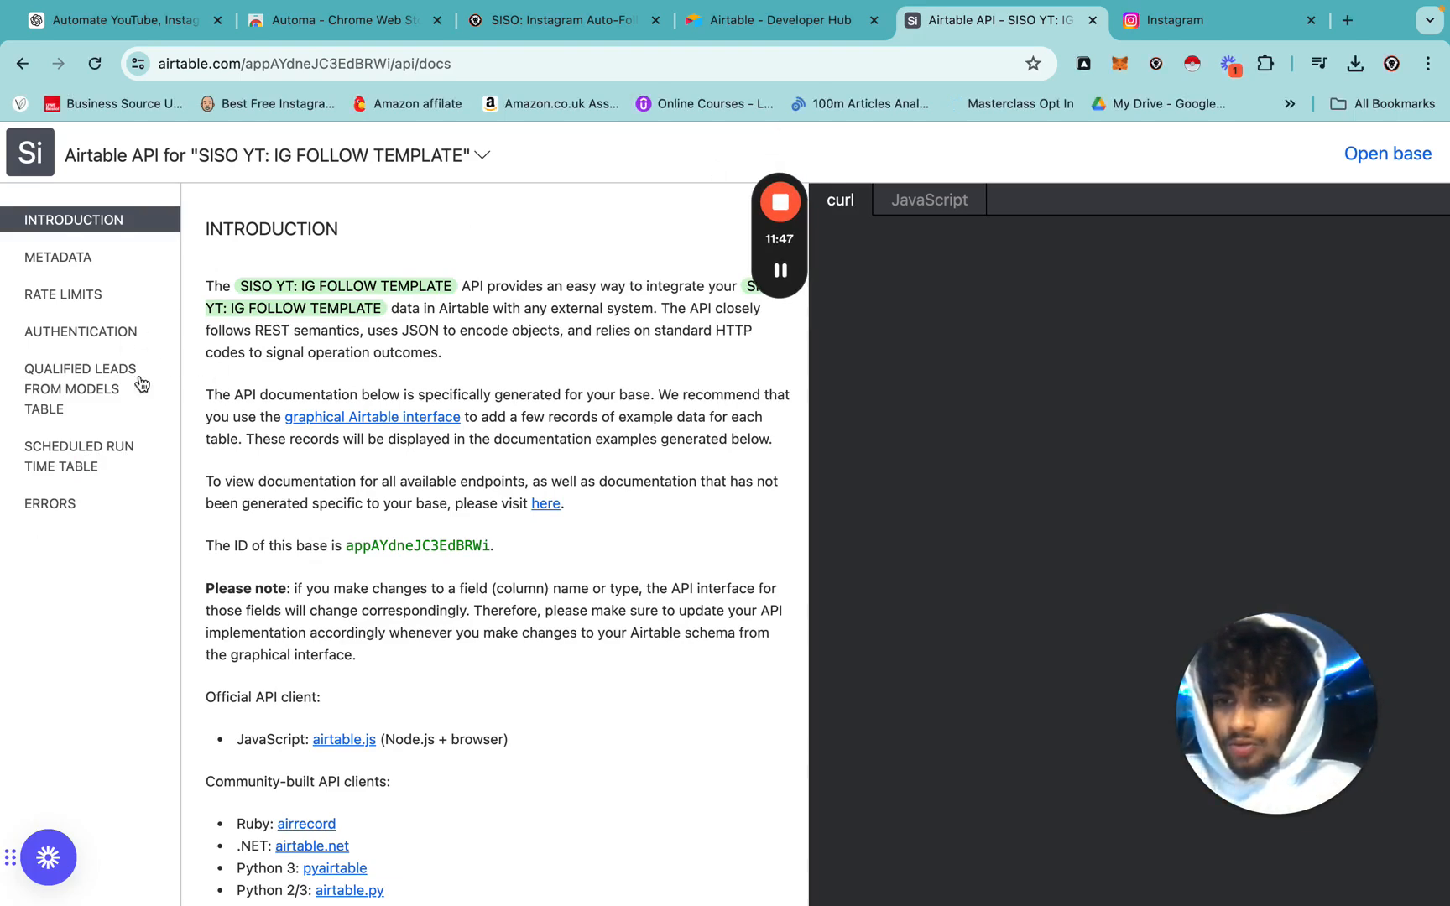
pyautogui.click(109, 455)
pyautogui.click(93, 374)
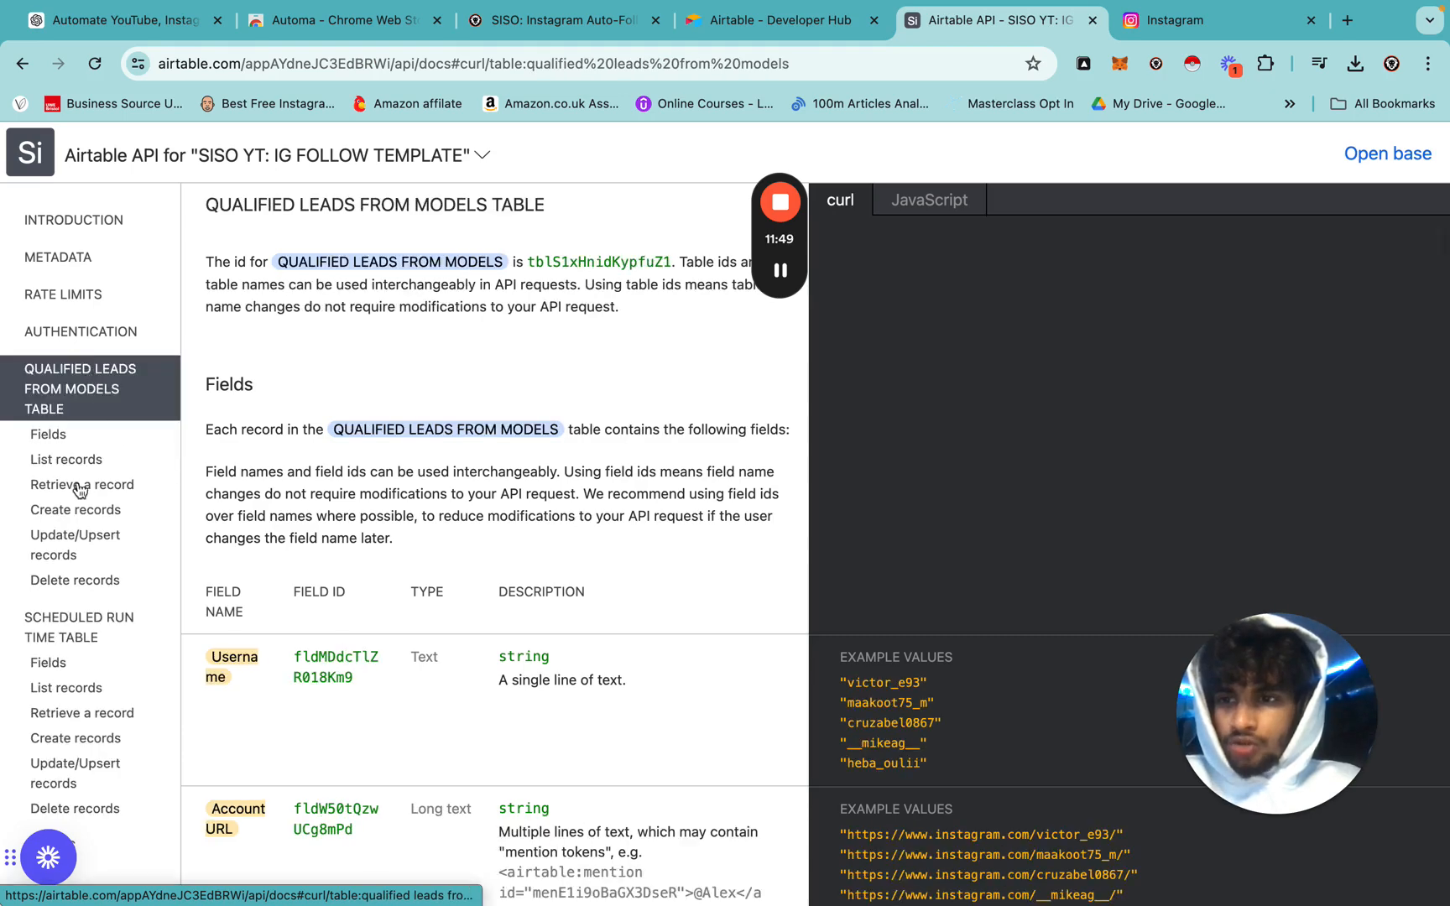
pyautogui.click(83, 629)
pyautogui.hotkey('ctrl', 'Left')
# Close the SCHEDULED RUN variables and pan to the notes around the scheduling blocks.
pyautogui.click(696, 123)
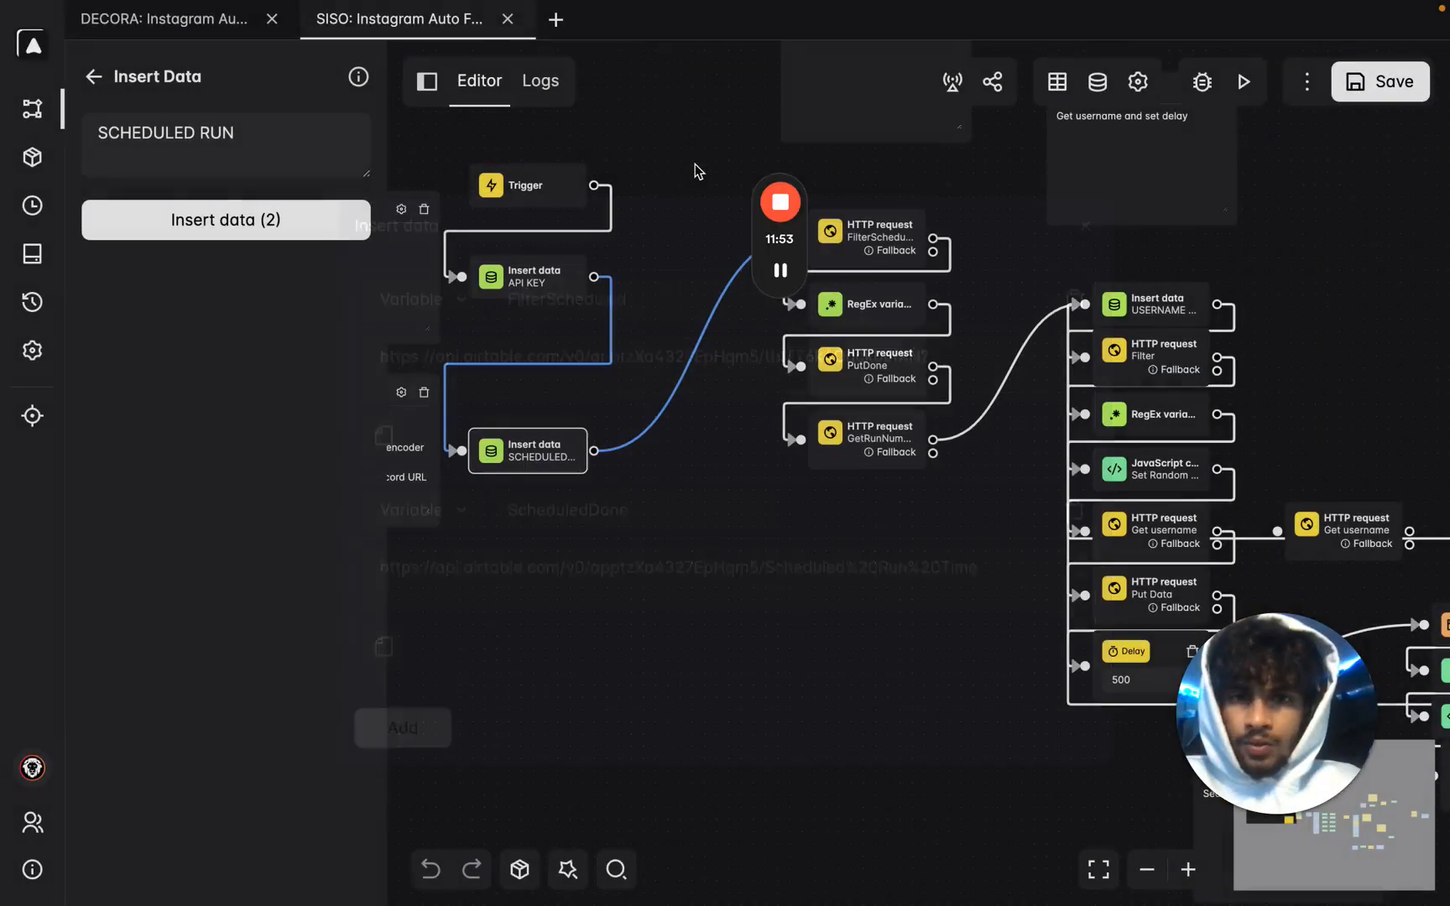
pyautogui.moveTo(661, 516); pyautogui.dragTo(750, 482)
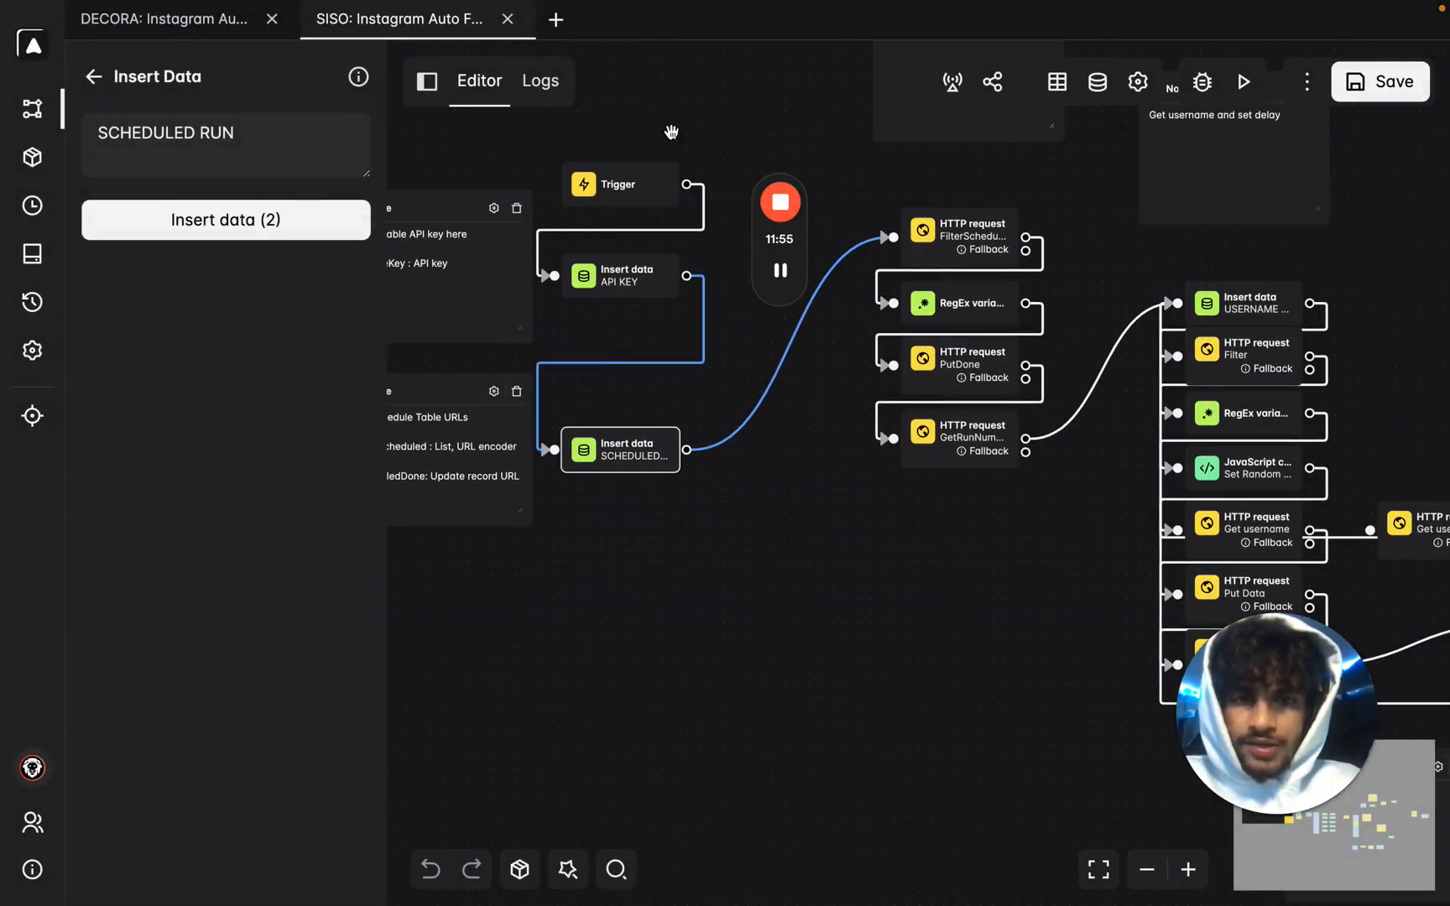
pyautogui.moveTo(937, 606); pyautogui.dragTo(907, 775)
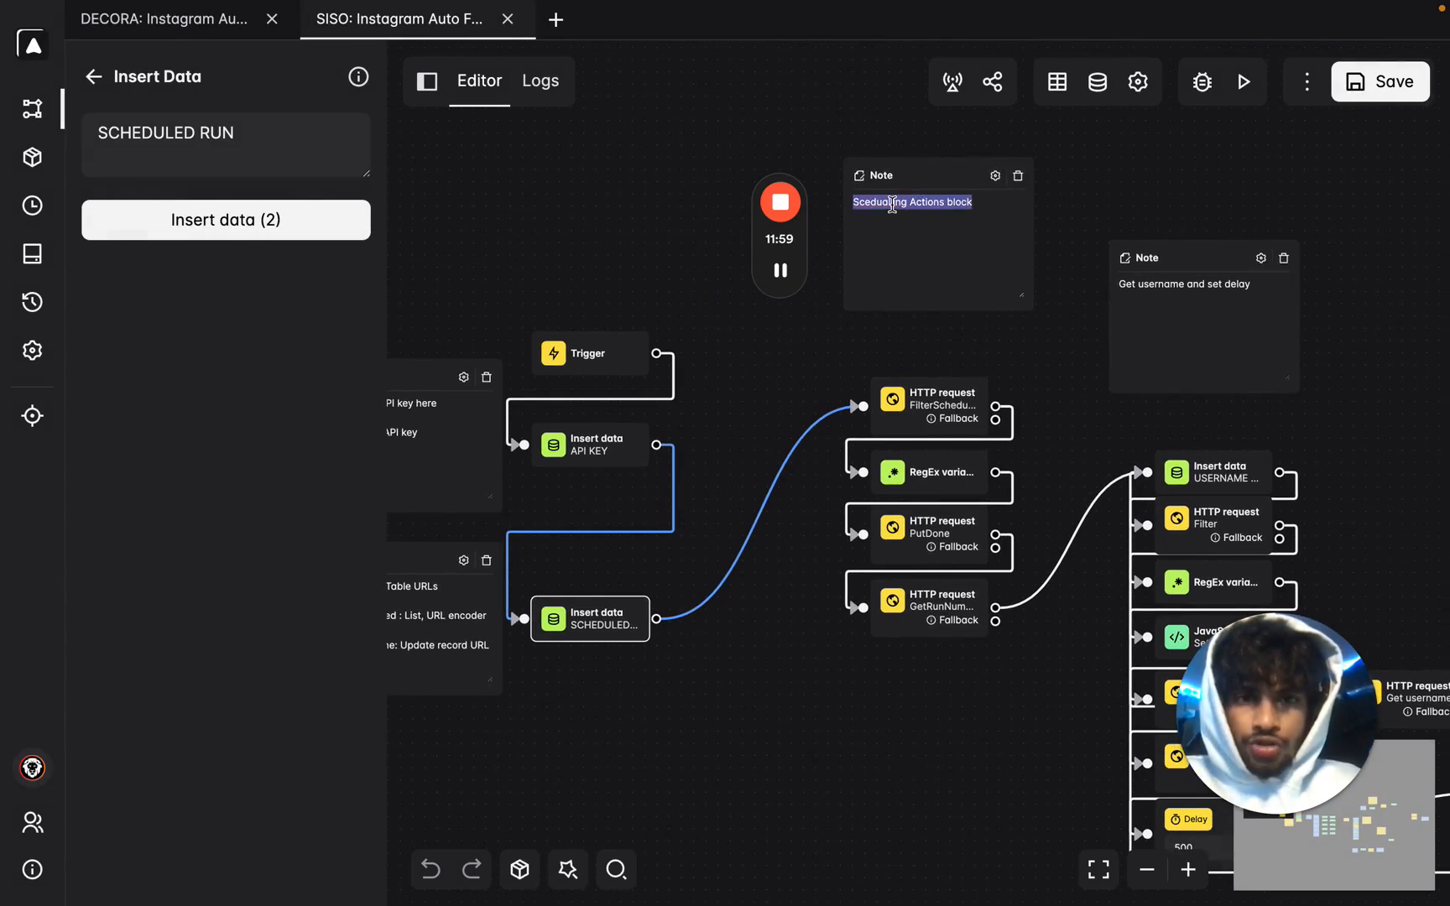
pyautogui.click(824, 335)
pyautogui.hotkey('ctrl', 'Right')
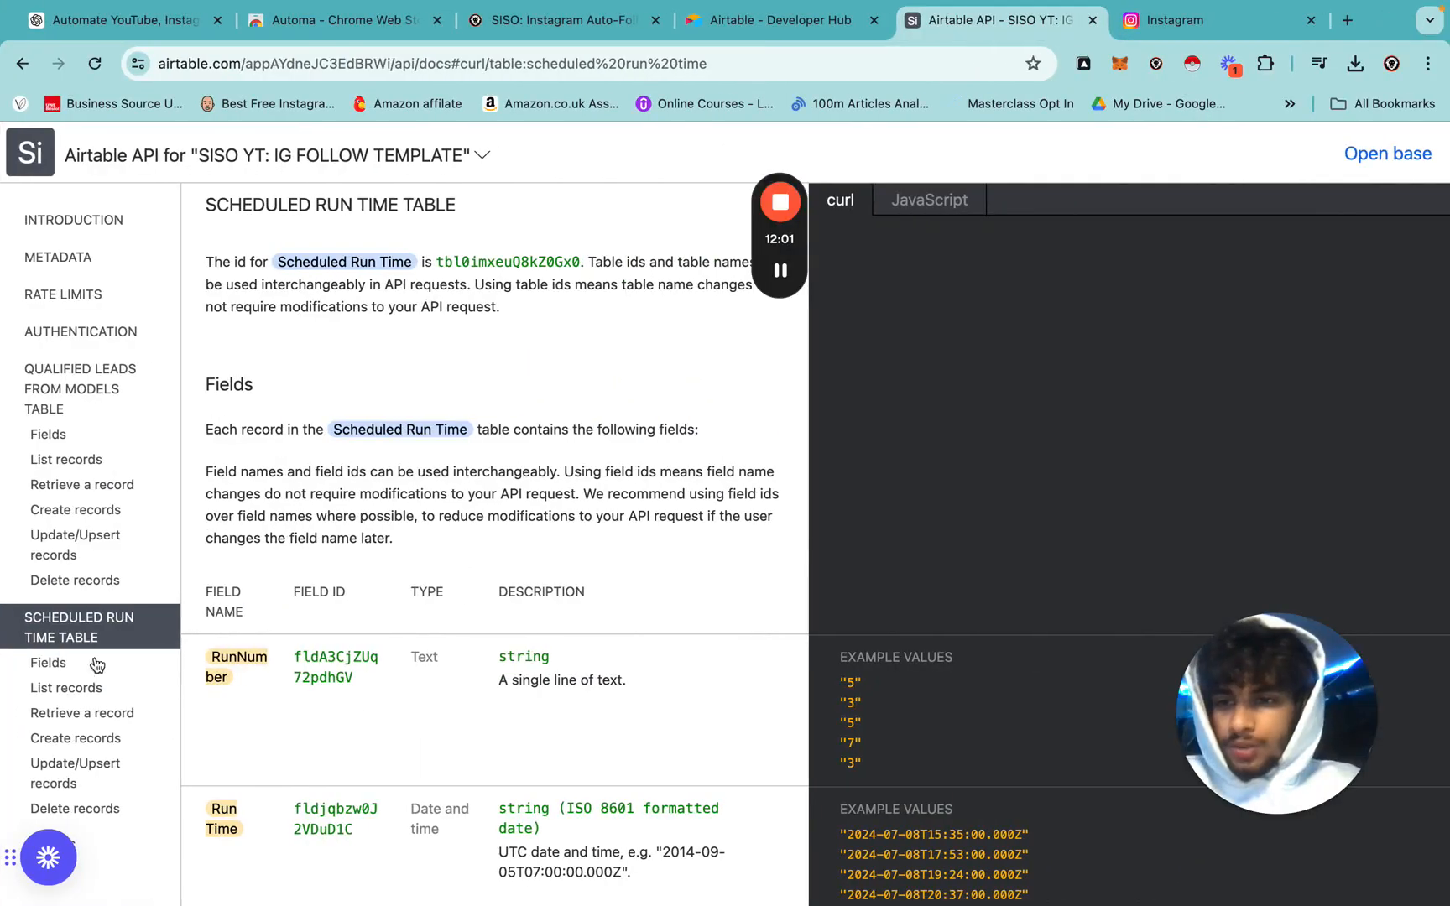
# Open the base from its API docs and view the QUALIFIED LEADS FROM MODELS table.
pyautogui.scroll(-5, 482, 554)
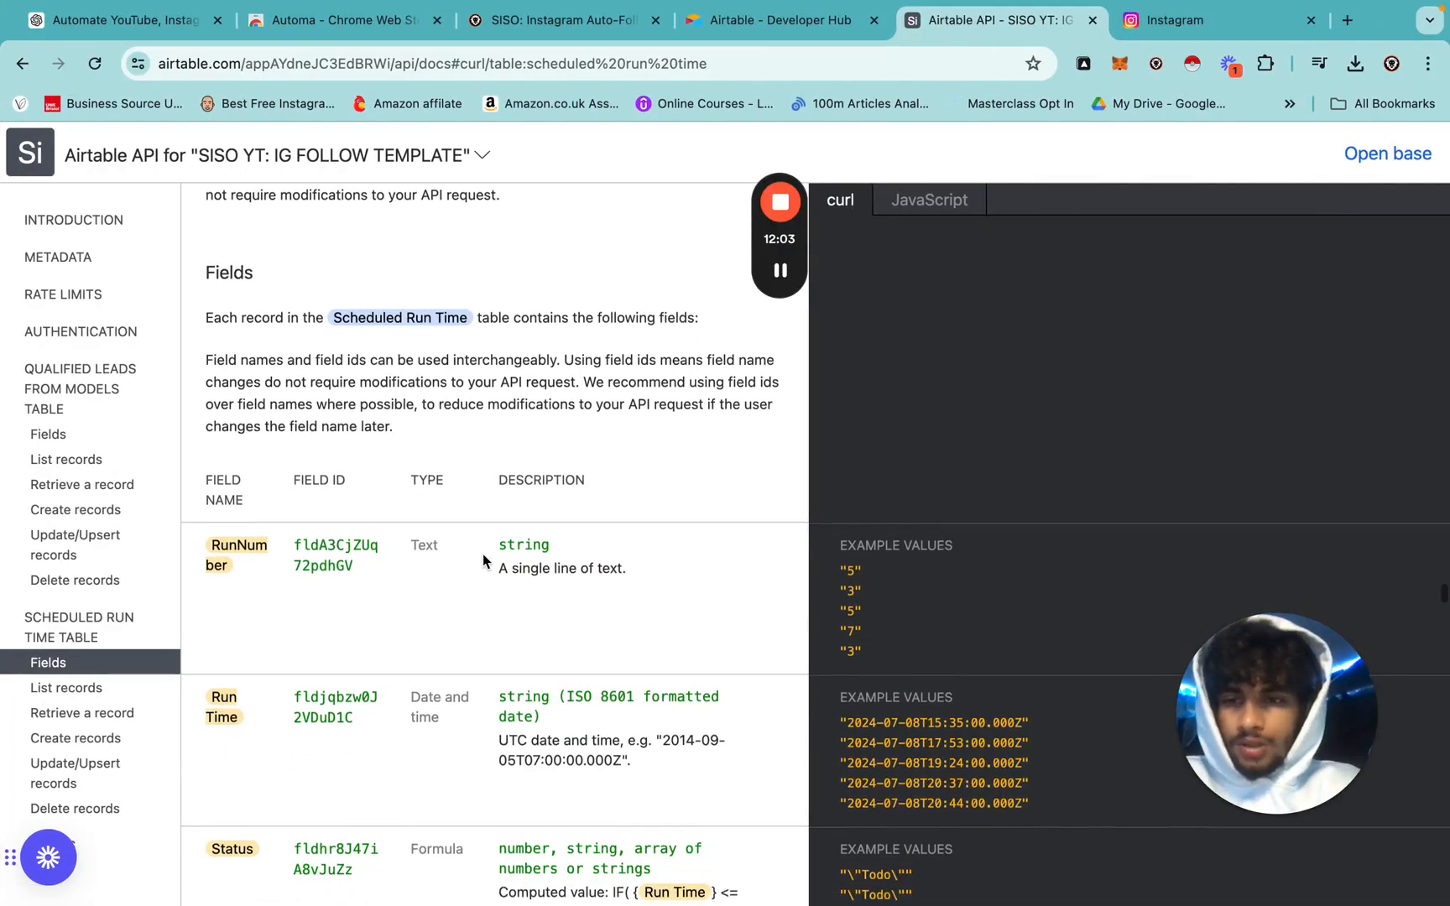
pyautogui.scroll(-4, 483, 554)
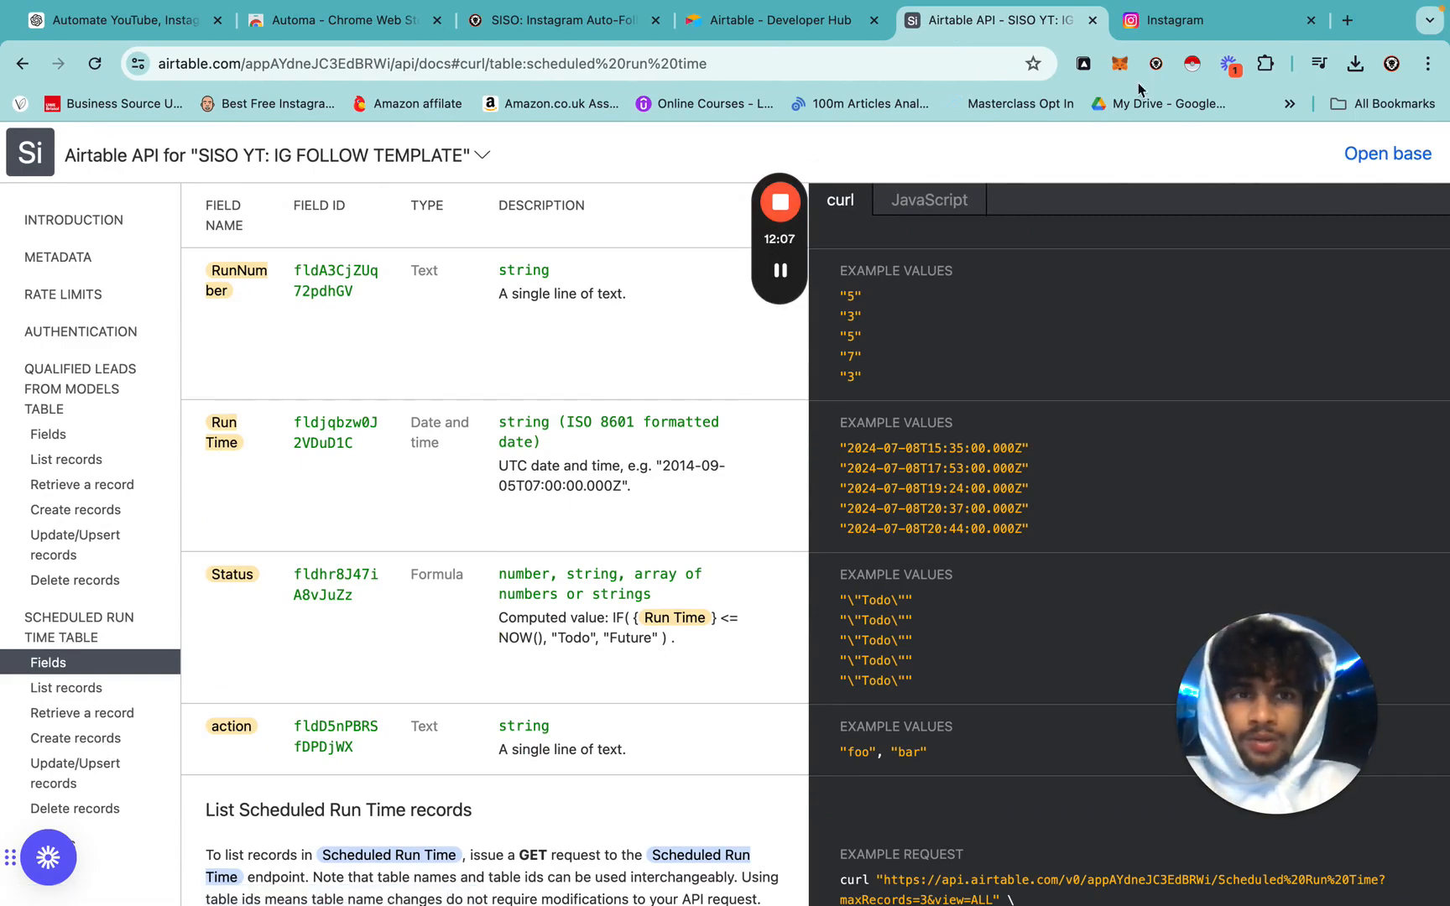
pyautogui.click(1400, 155)
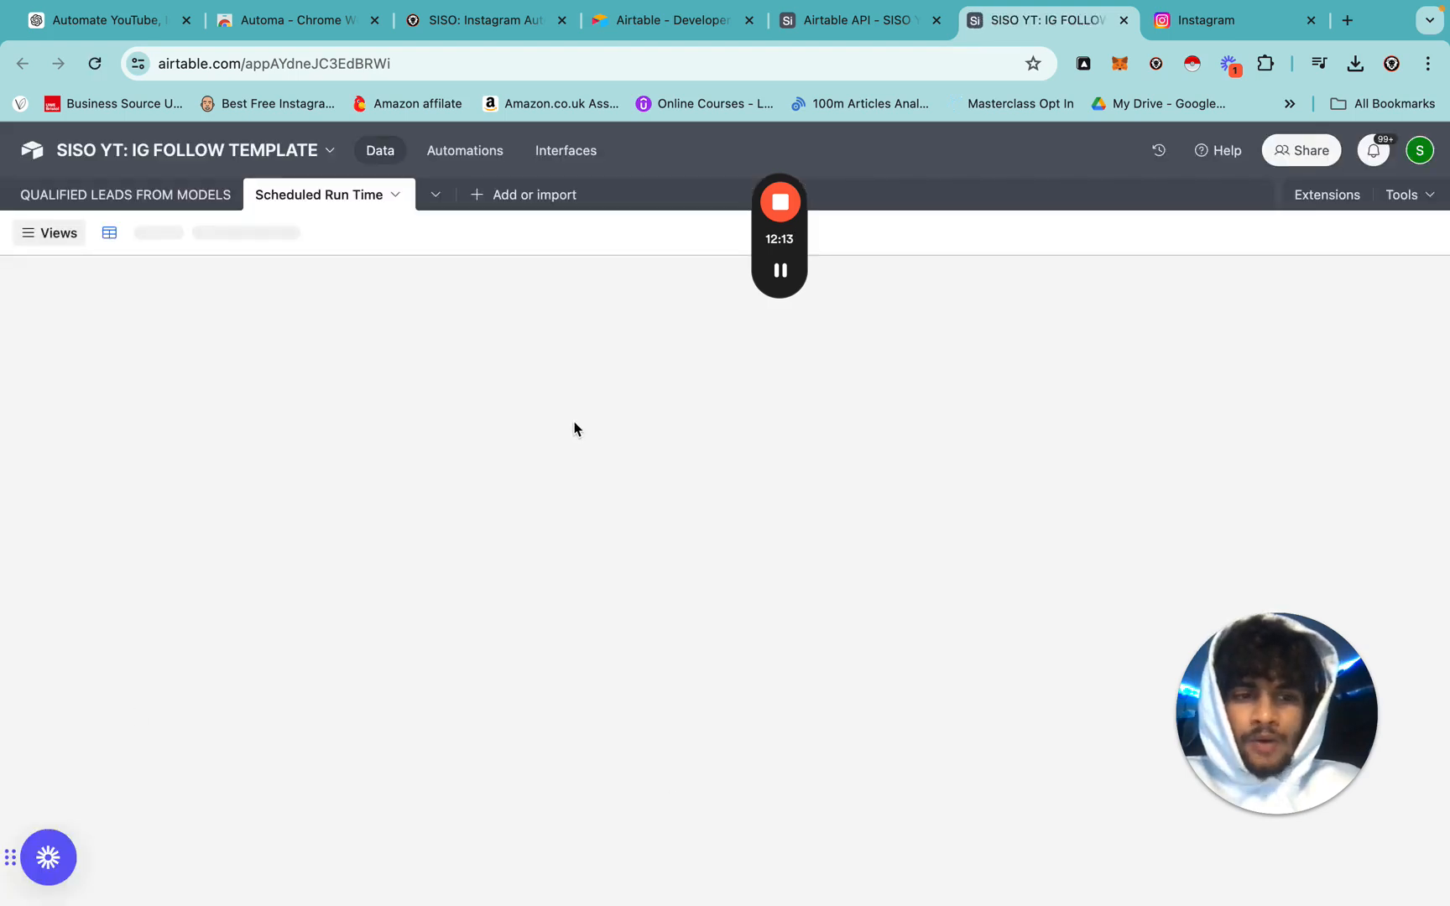
pyautogui.click(164, 199)
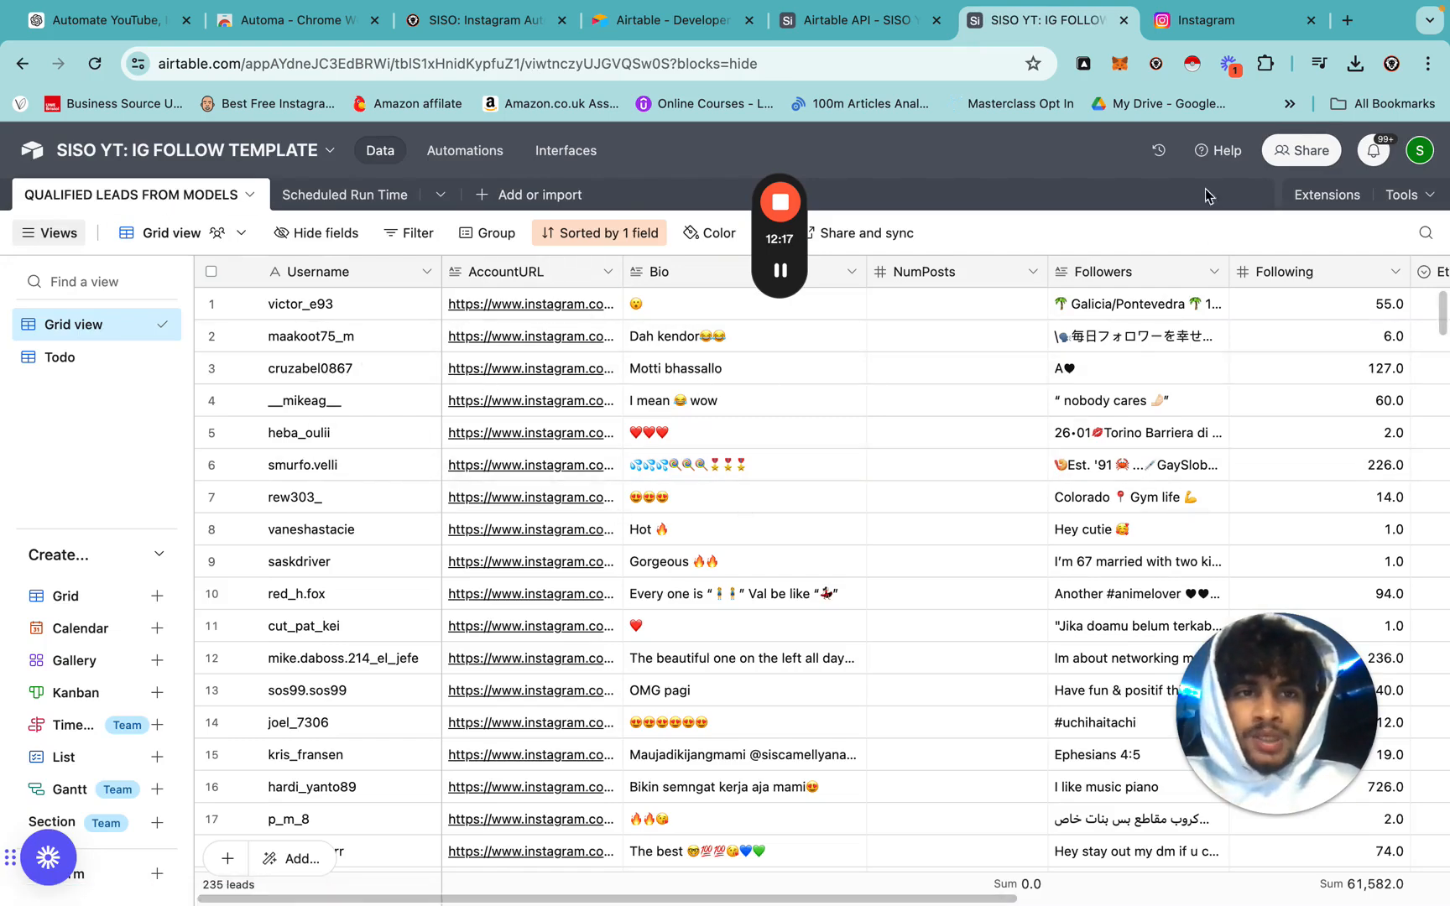
# Back in the API docs, launch the API URL encoder for the Scheduled Run Time records.
pyautogui.click(856, 22)
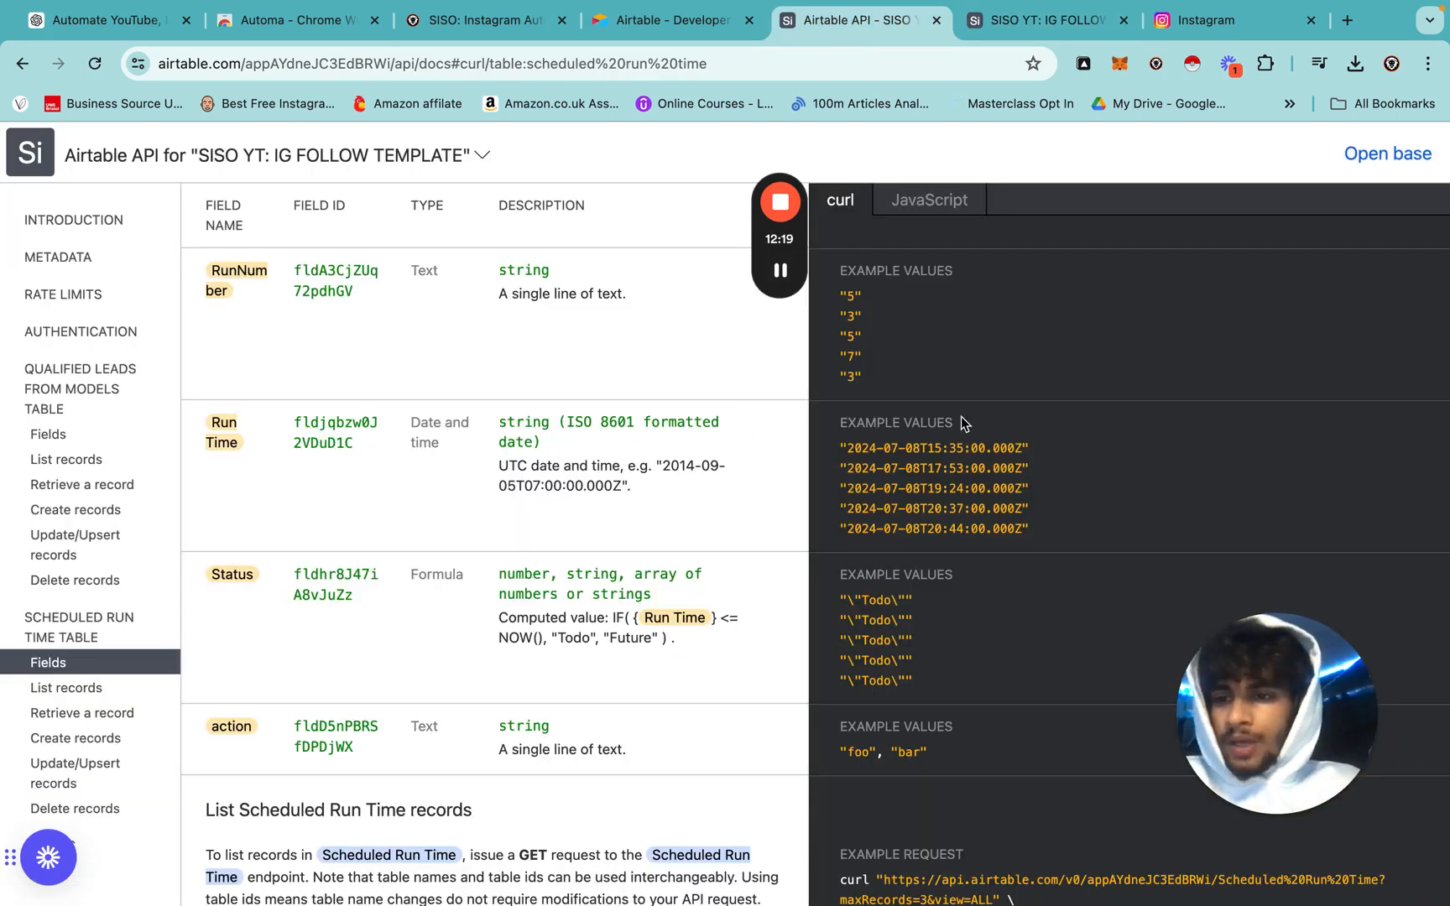
pyautogui.scroll(-6, 964, 424)
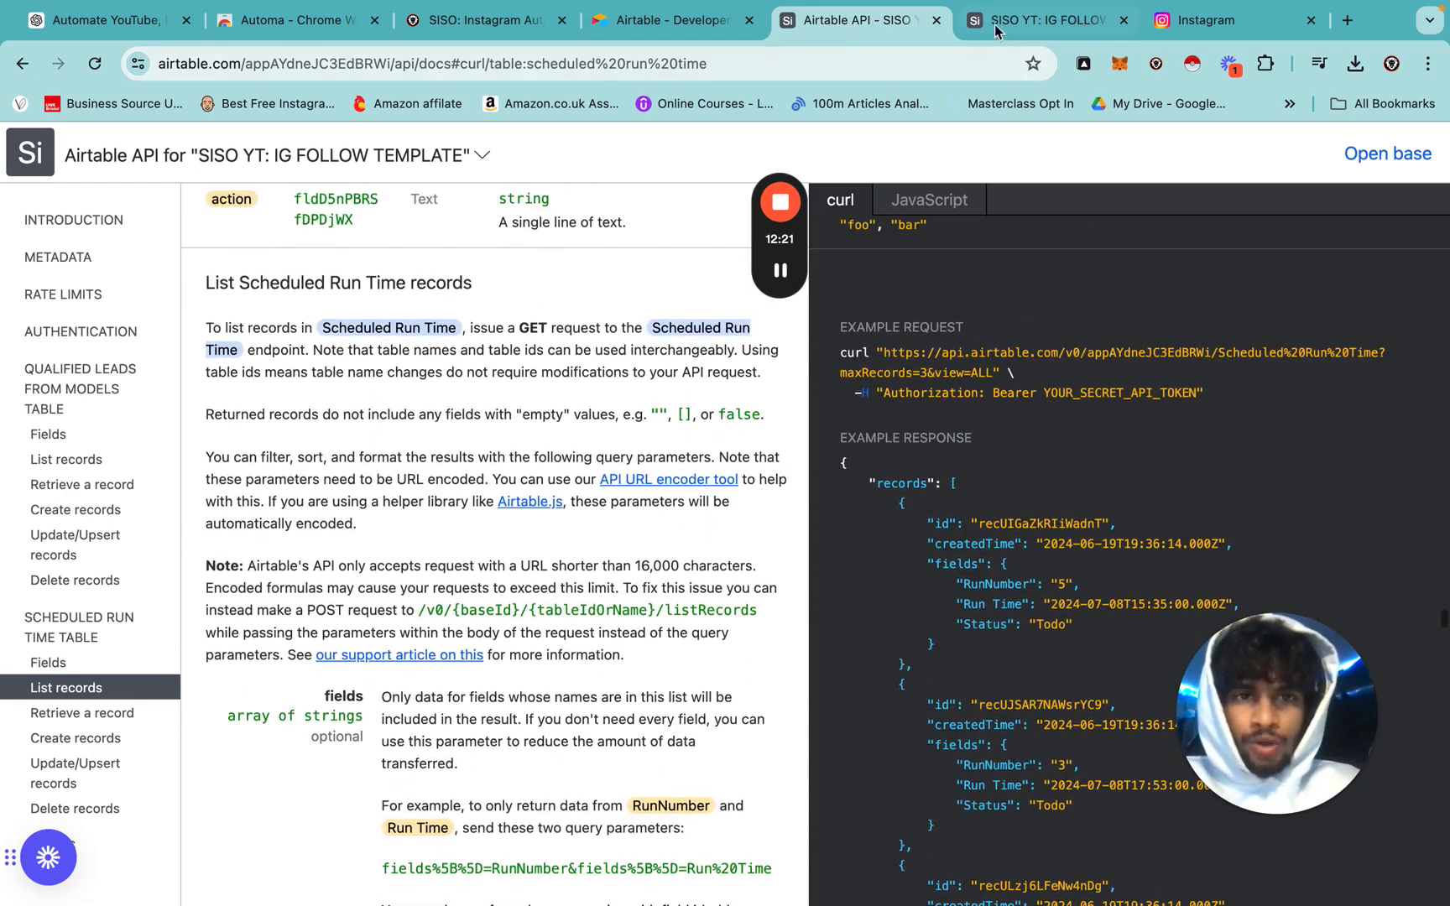
pyautogui.click(996, 25)
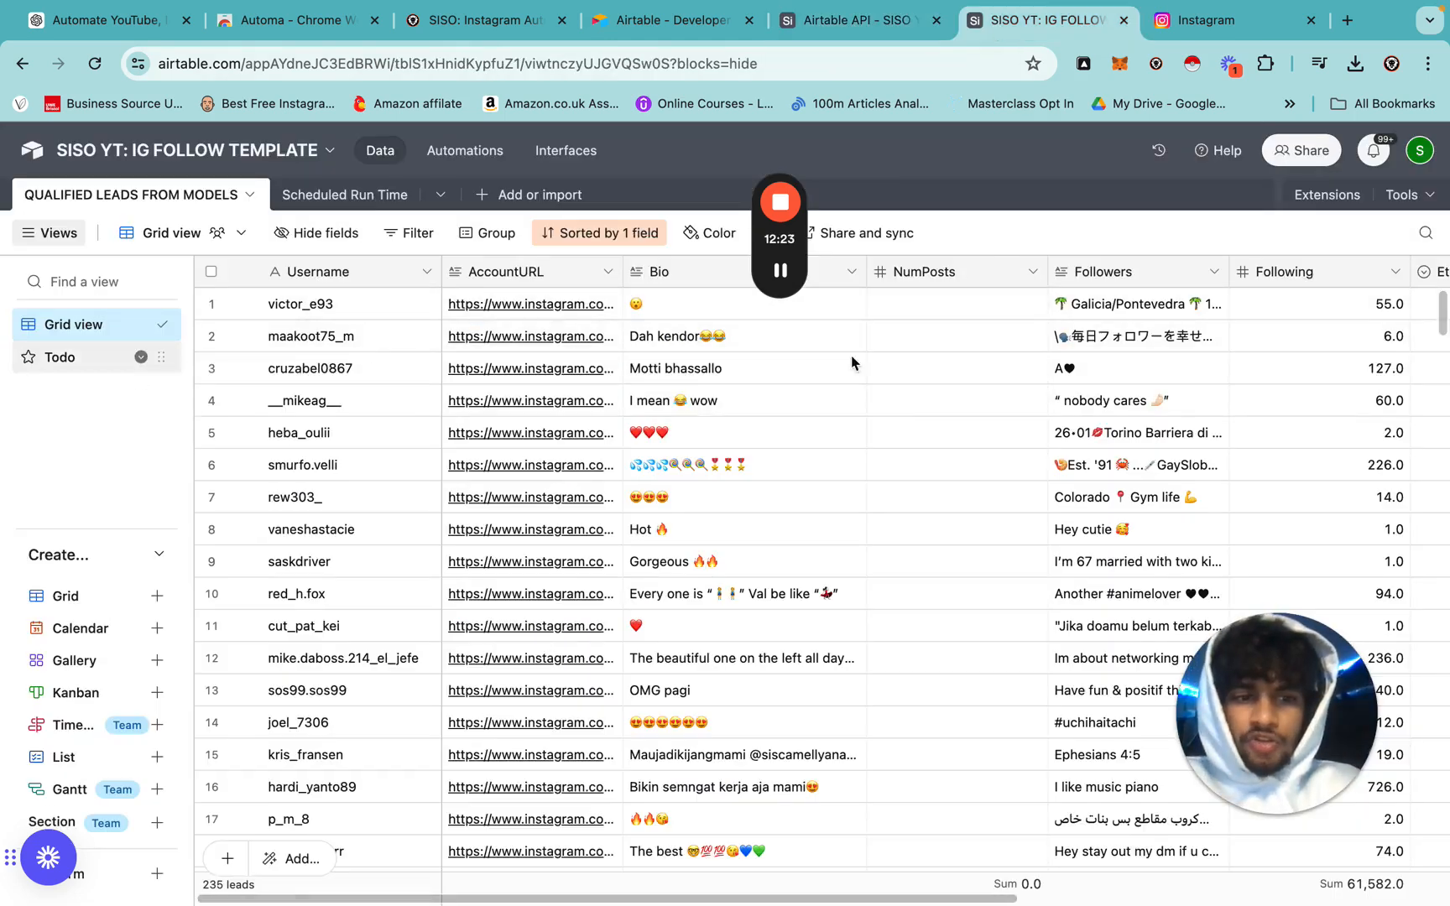
pyautogui.click(862, 21)
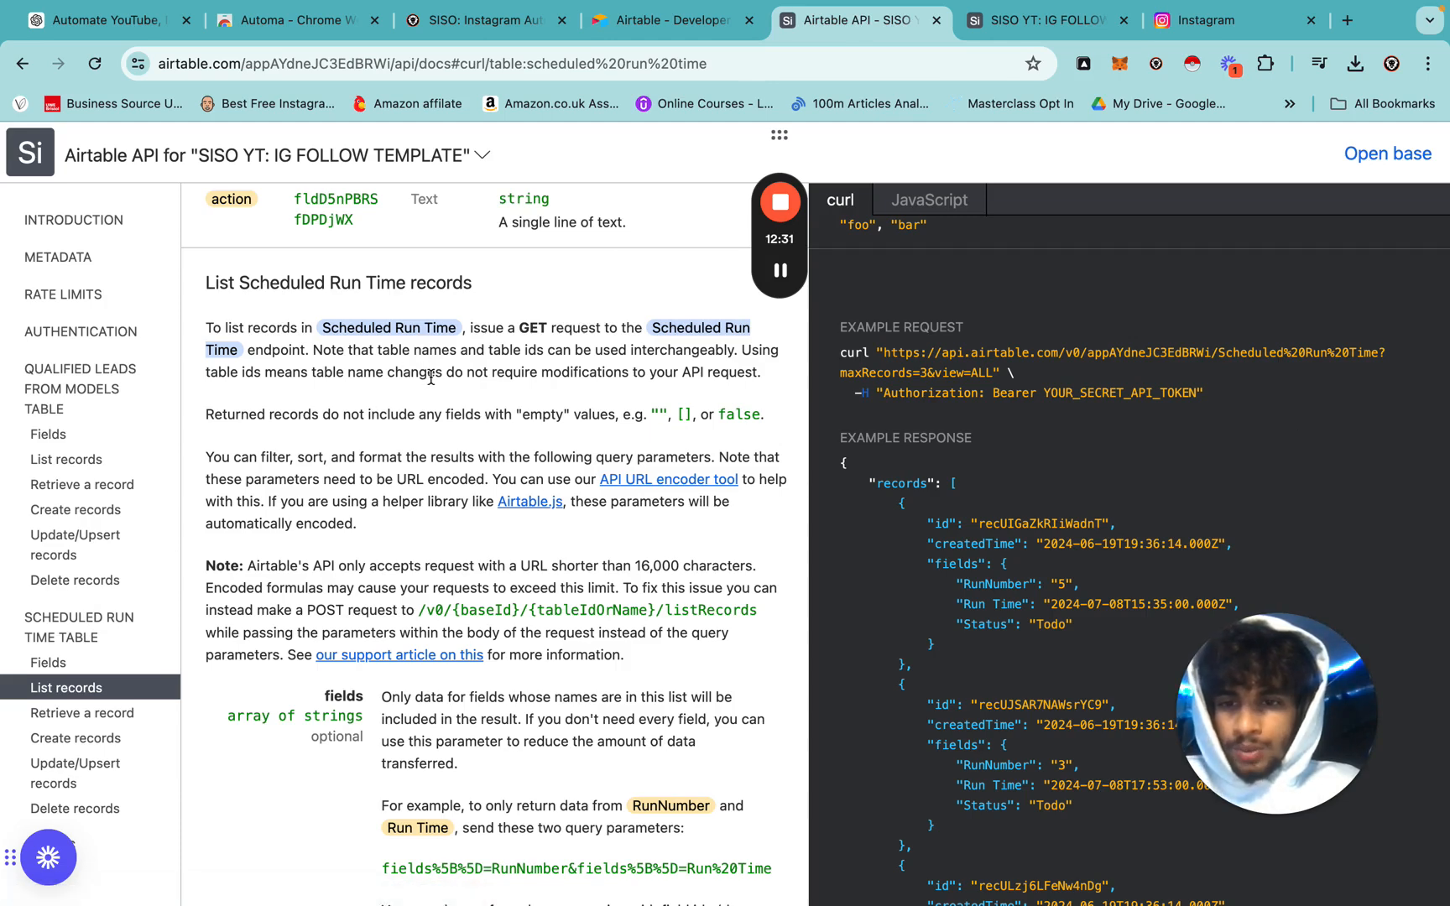
pyautogui.scroll(1, 423, 361)
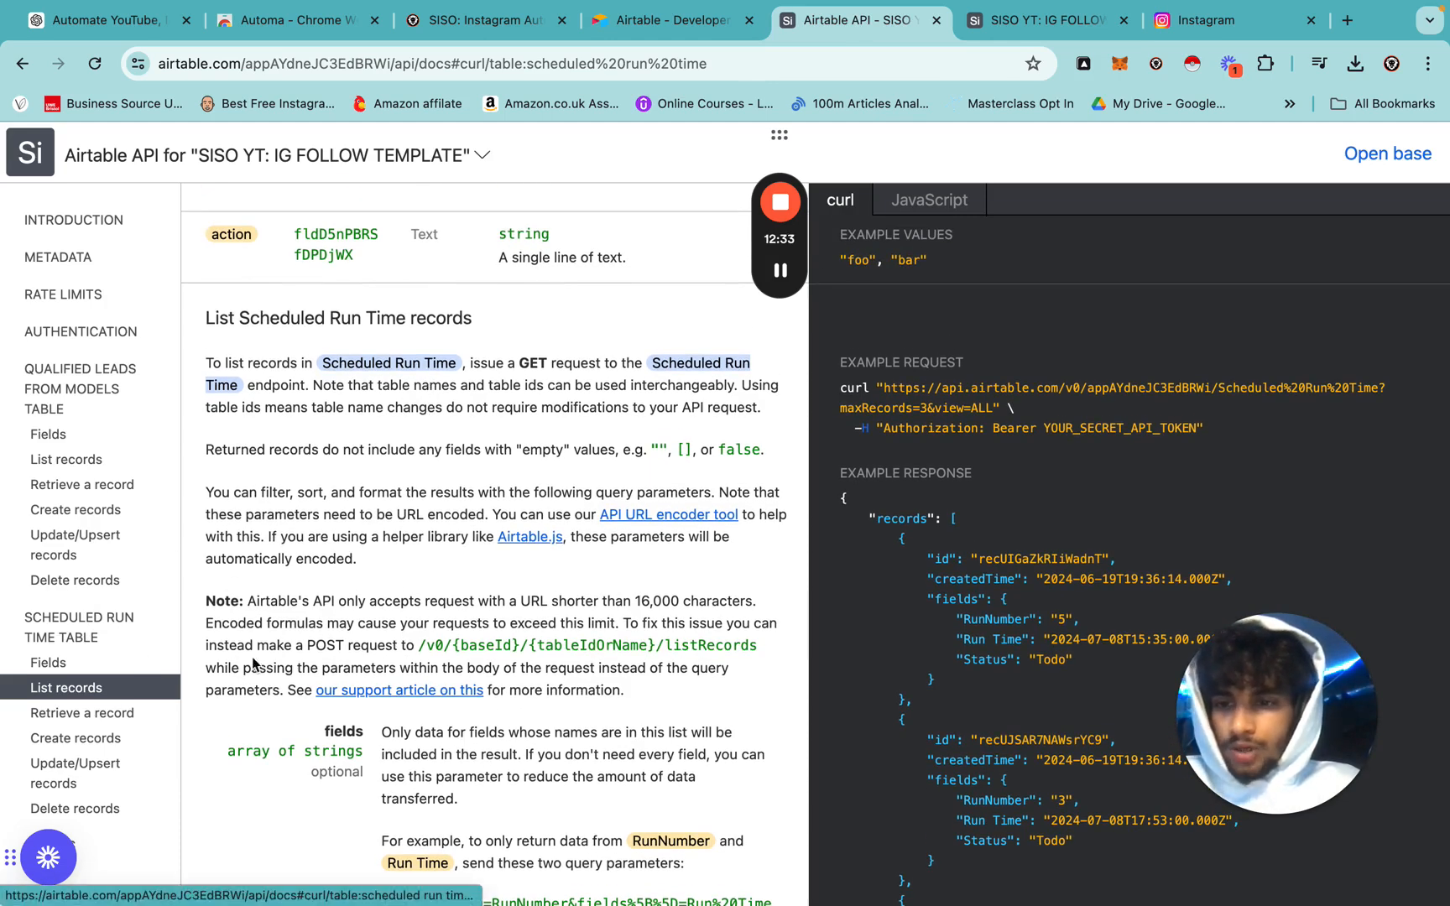
pyautogui.click(650, 516)
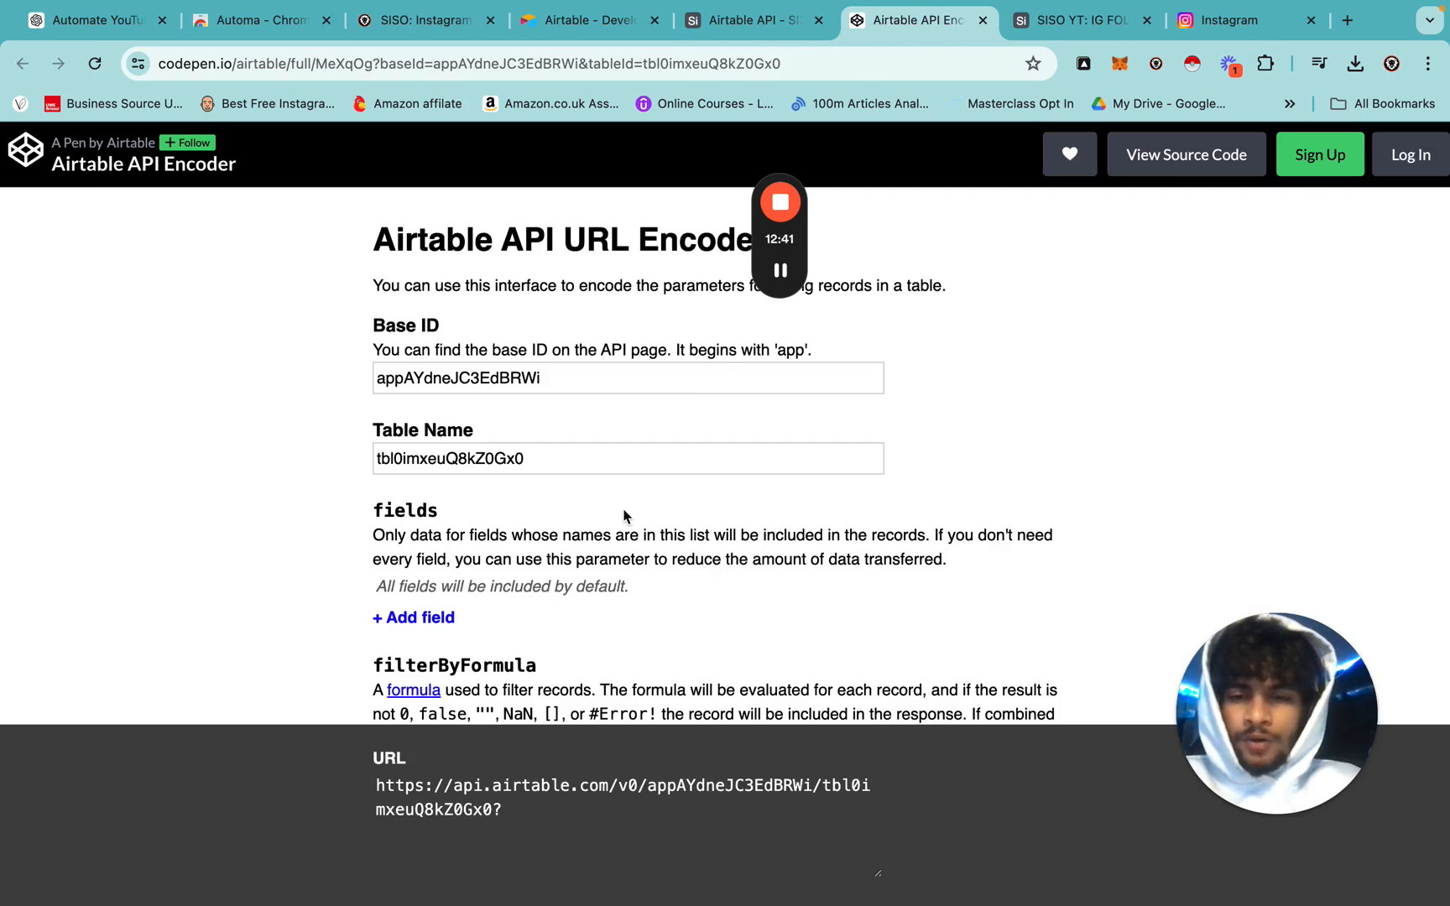
# Replace the FilterScheduled URL with the encoder's Scheduled Run Time table URL.
pyautogui.scroll(-7, 624, 516)
pyautogui.scroll(4, 623, 517)
pyautogui.scroll(1, 624, 516)
pyautogui.moveTo(524, 818); pyautogui.dragTo(369, 798)
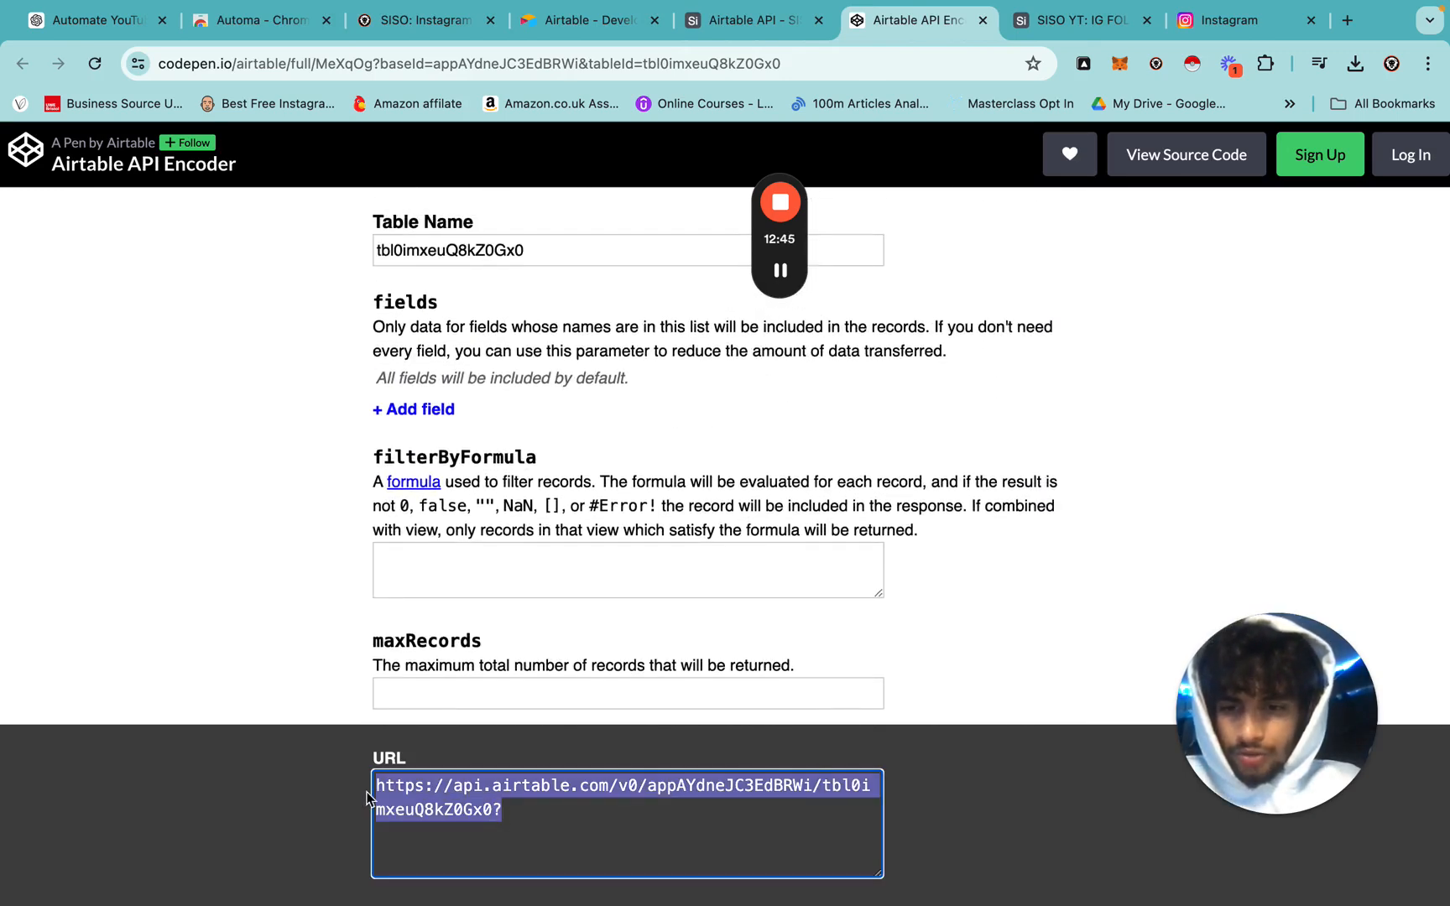
pyautogui.hotkey('ctrl', 'Left')
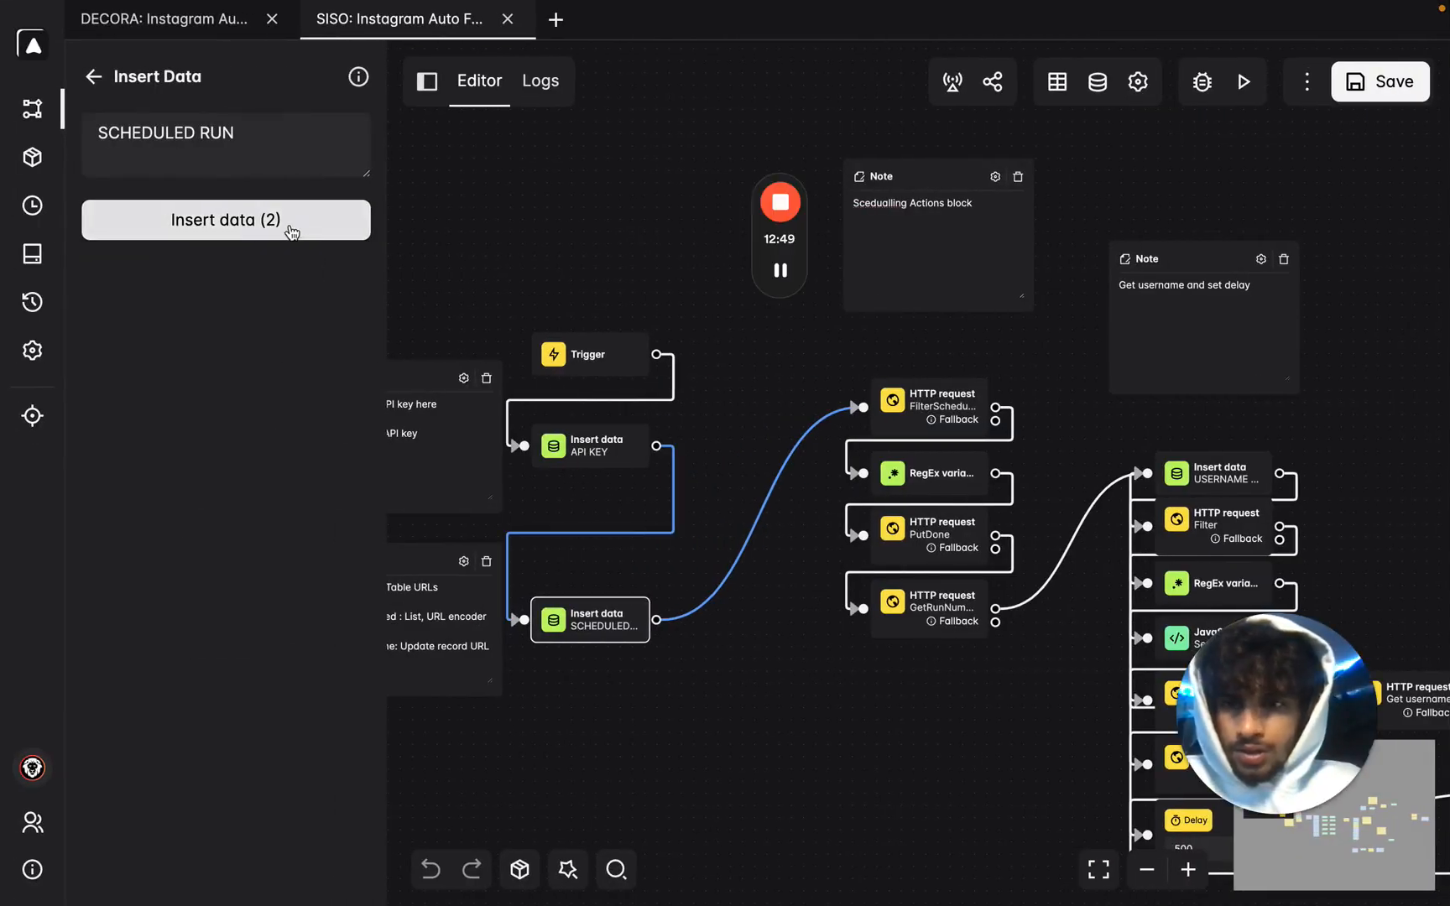
pyautogui.click(361, 222)
pyautogui.moveTo(958, 325); pyautogui.dragTo(578, 302)
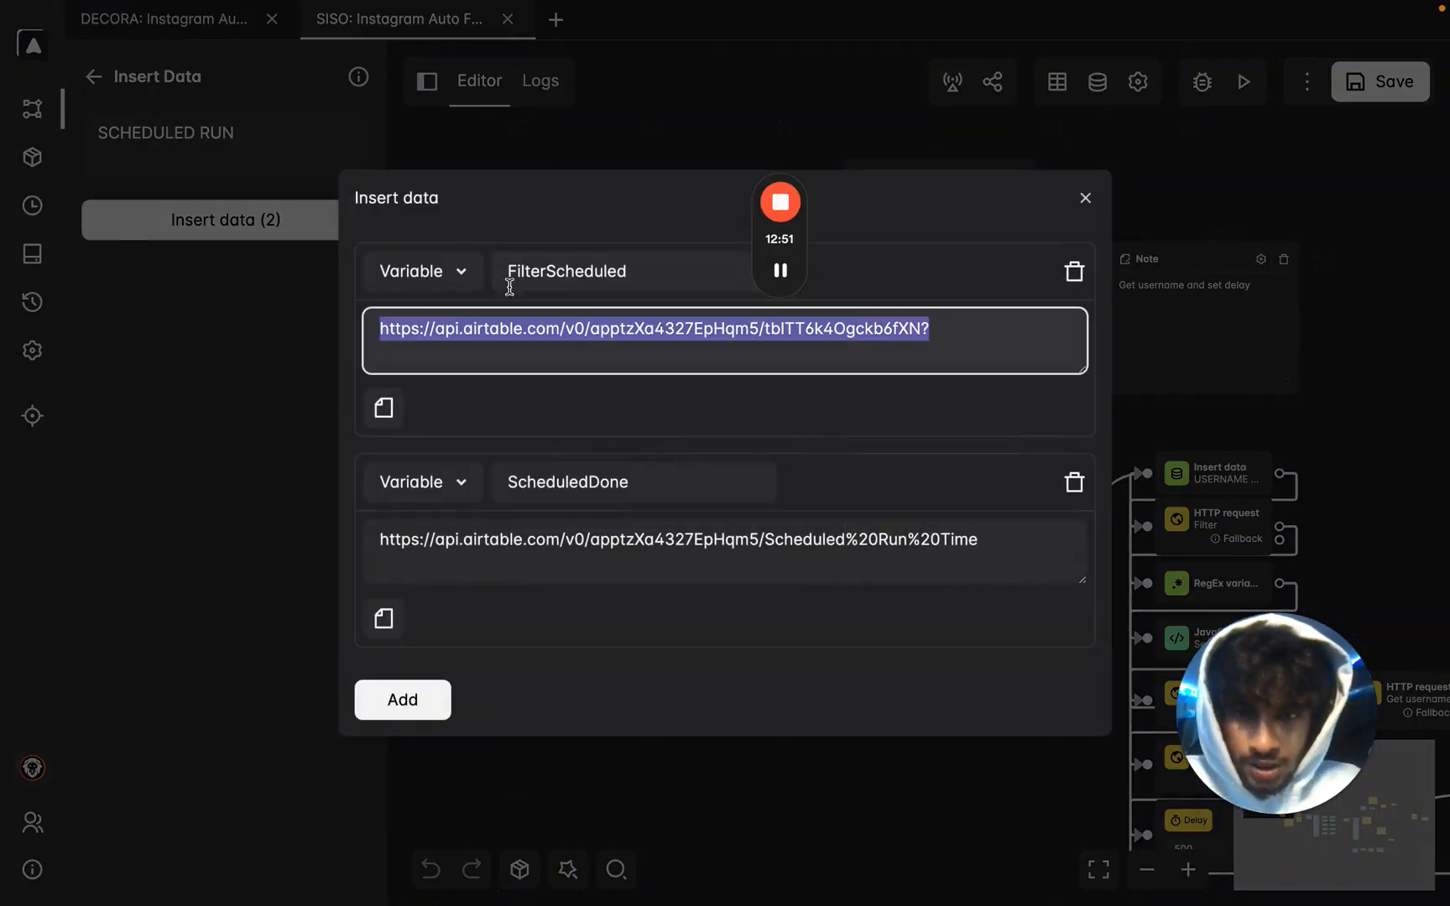
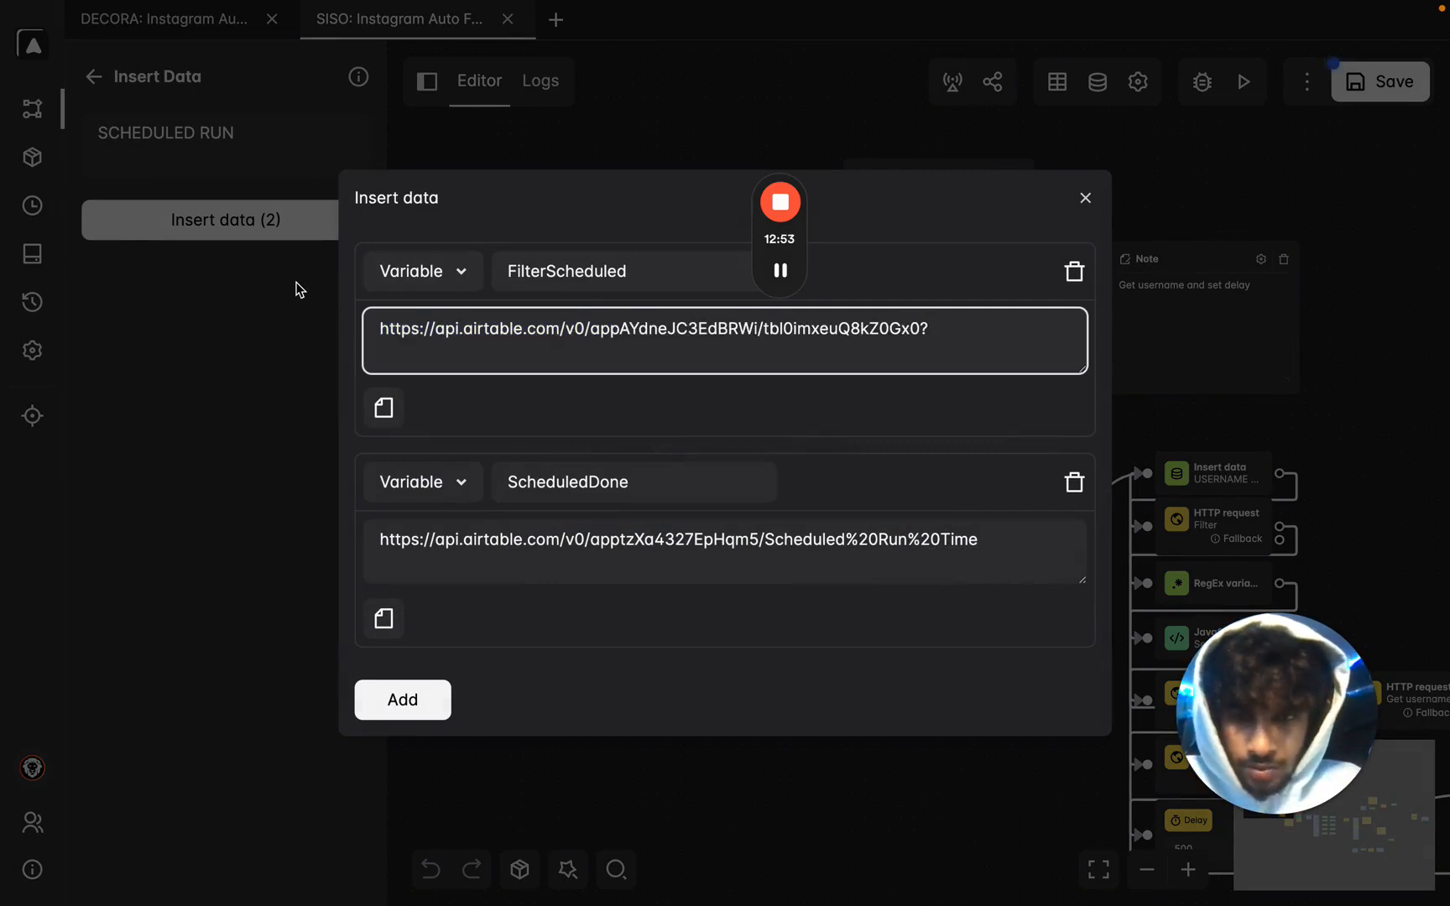
# Select the old ScheduledDone URL for replacement.
pyautogui.click(611, 537)
pyautogui.hotkey('ctrl', 'a')
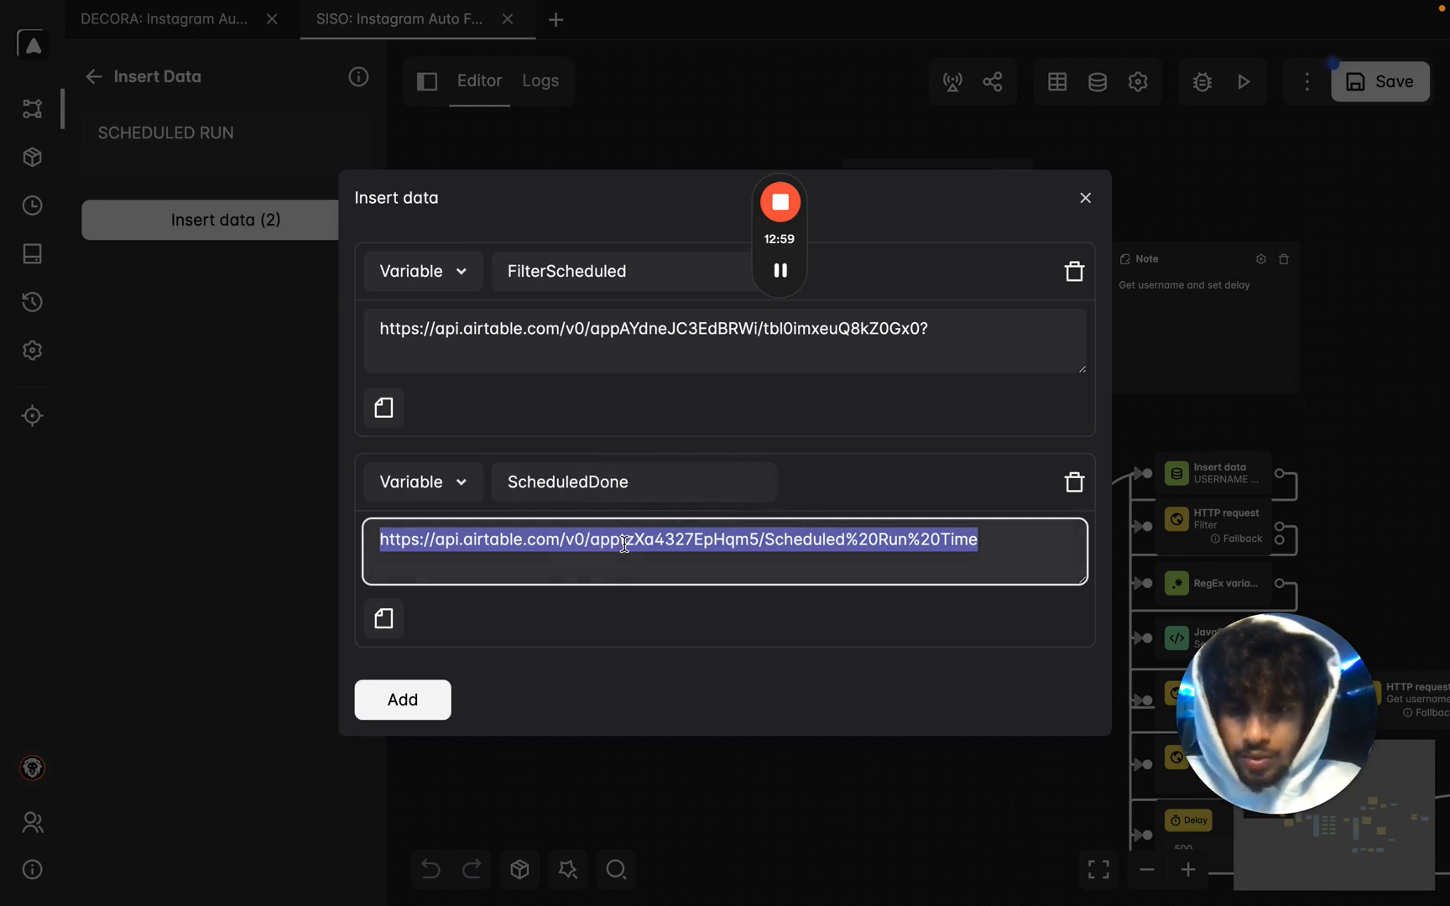
pyautogui.hotkey('ctrl', 'Right')
# Look up the Scheduled Run Time update-records docs and reposition the workflow canvas.
pyautogui.click(751, 20)
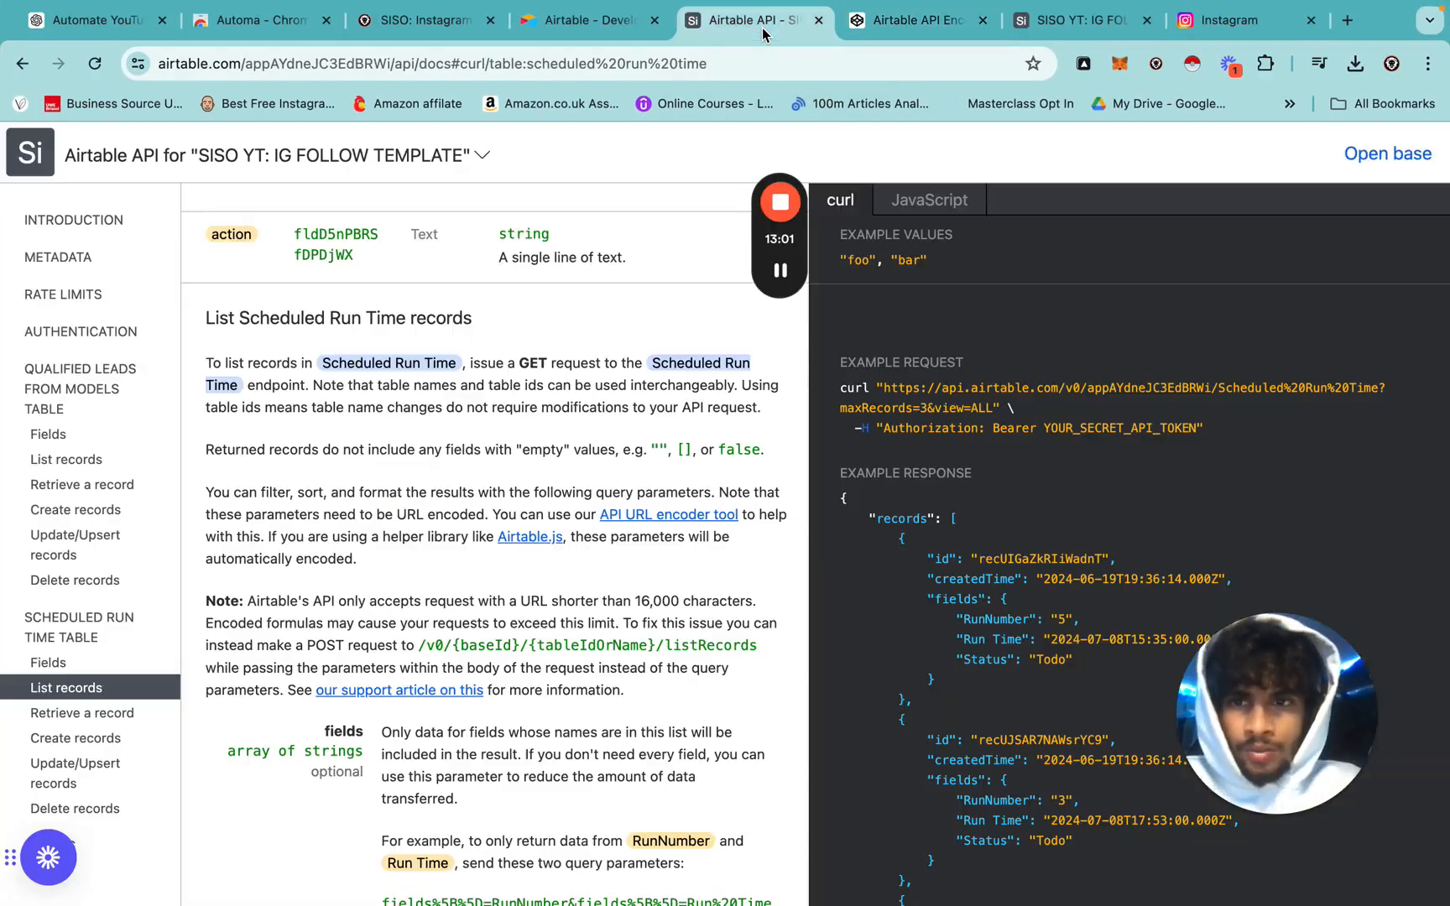
pyautogui.click(77, 773)
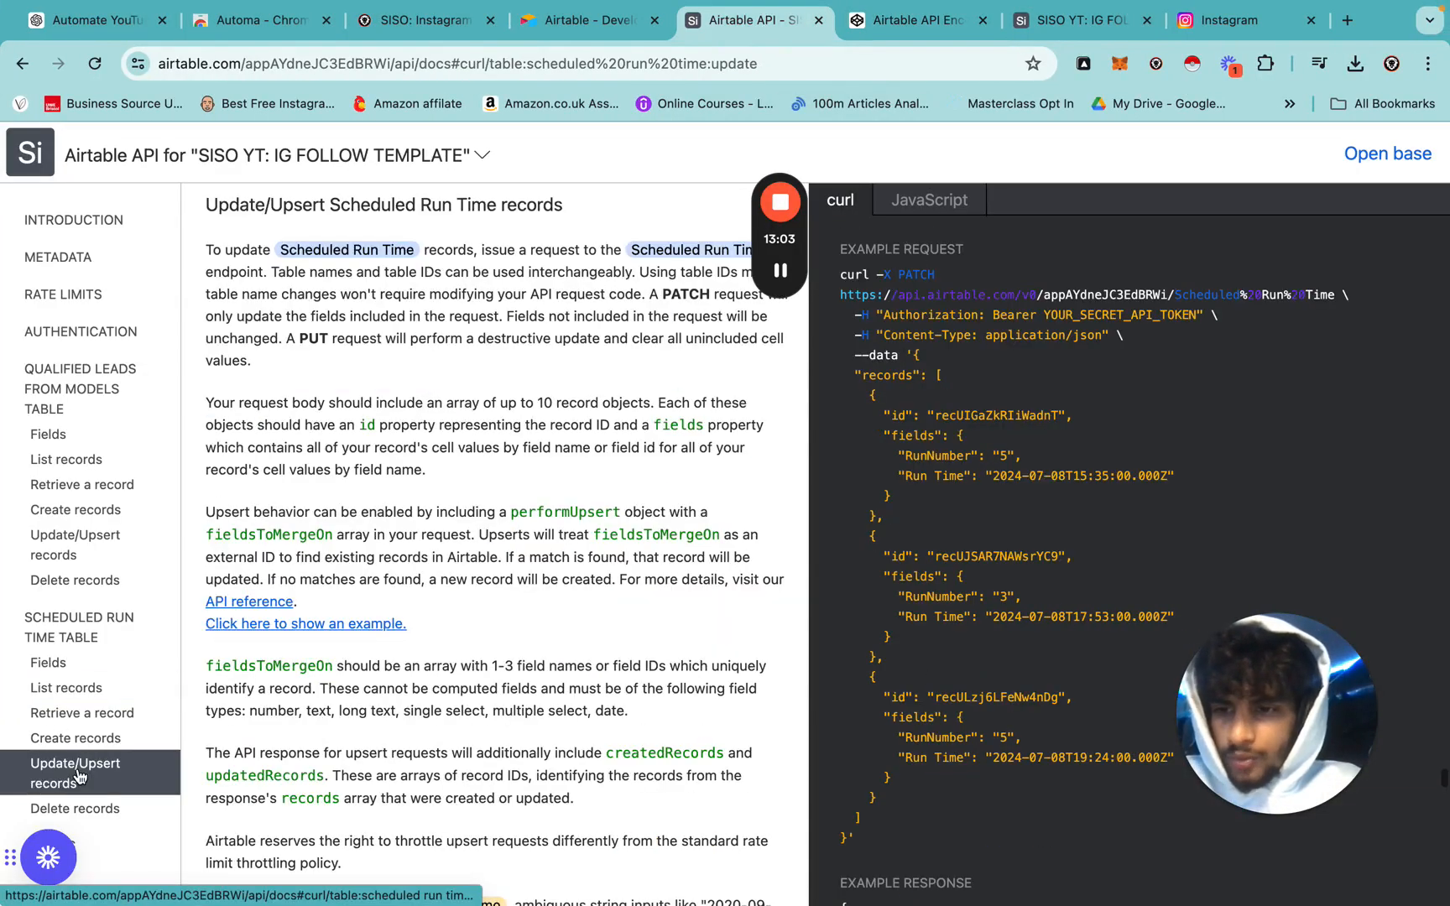
pyautogui.hotkey('ctrl', 'Left')
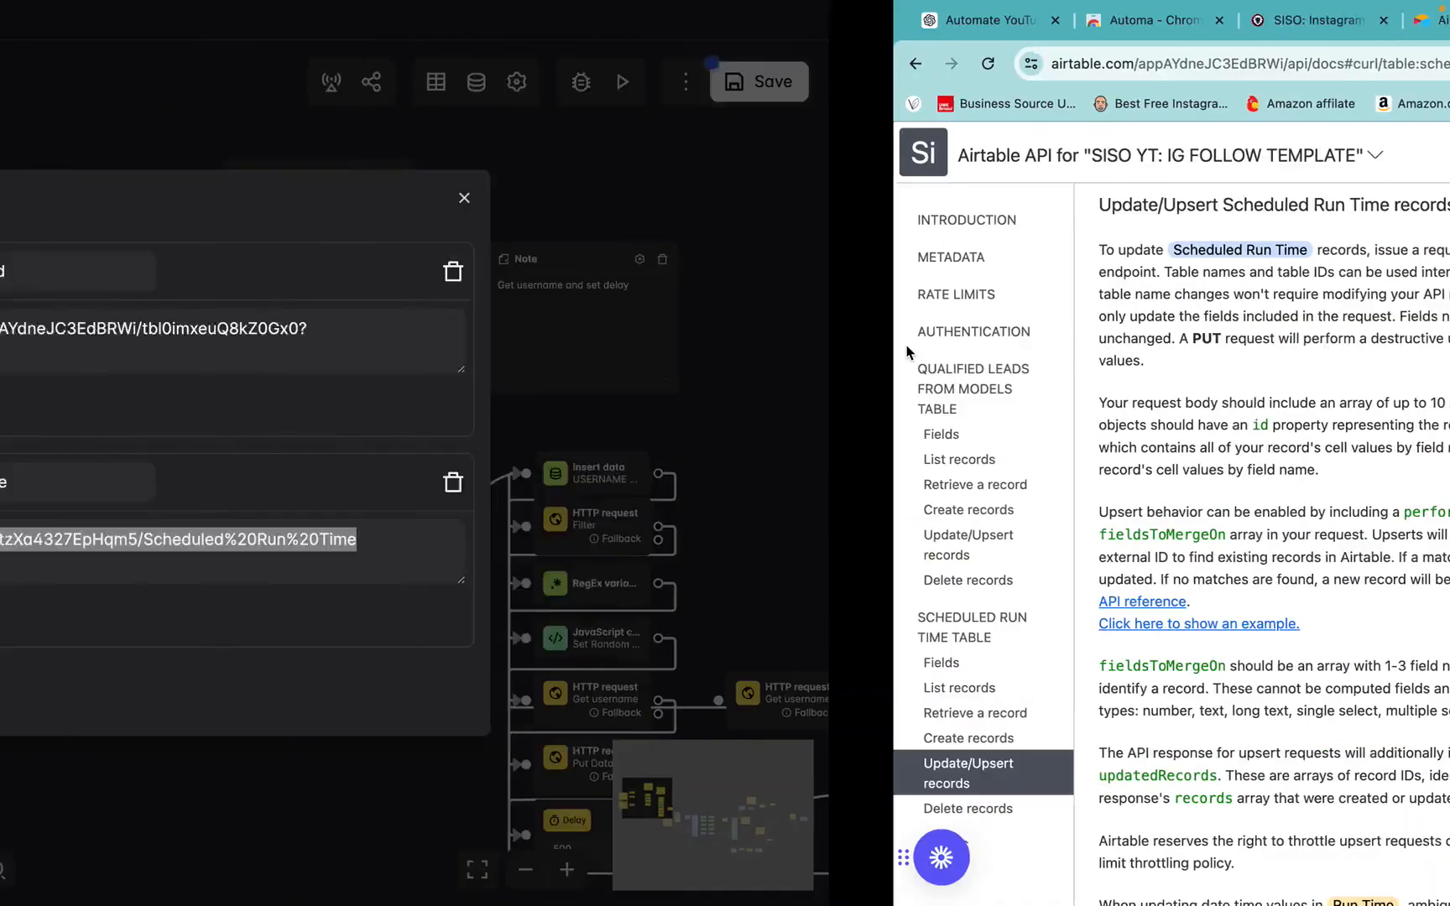
pyautogui.click(793, 114)
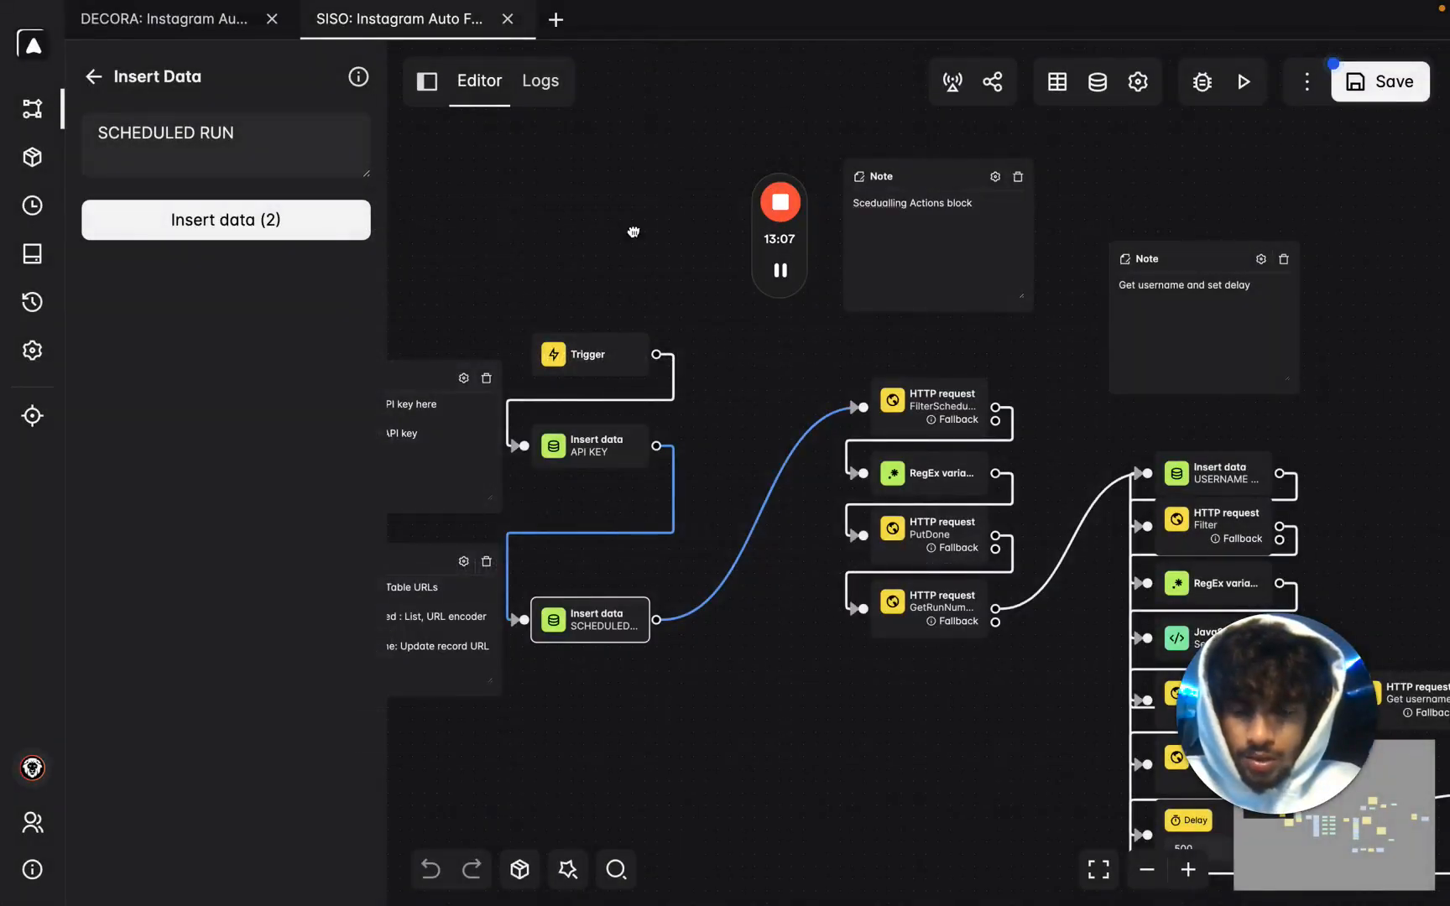
pyautogui.moveTo(575, 232); pyautogui.dragTo(892, 220)
pyautogui.scroll(5, 709, 609)
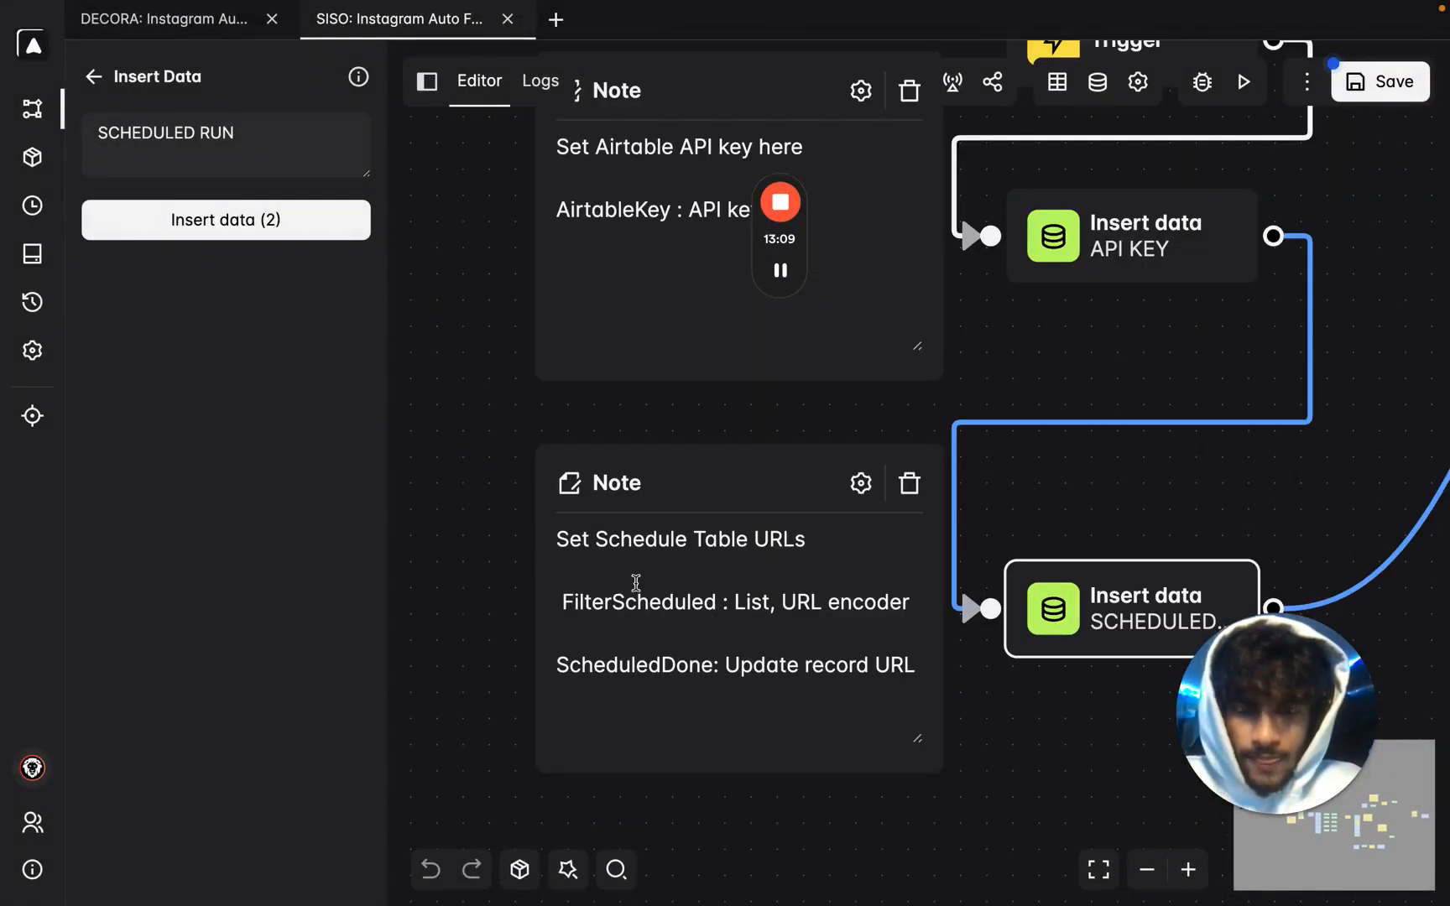
pyautogui.scroll(-1, 636, 582)
pyautogui.moveTo(856, 758); pyautogui.dragTo(749, 653)
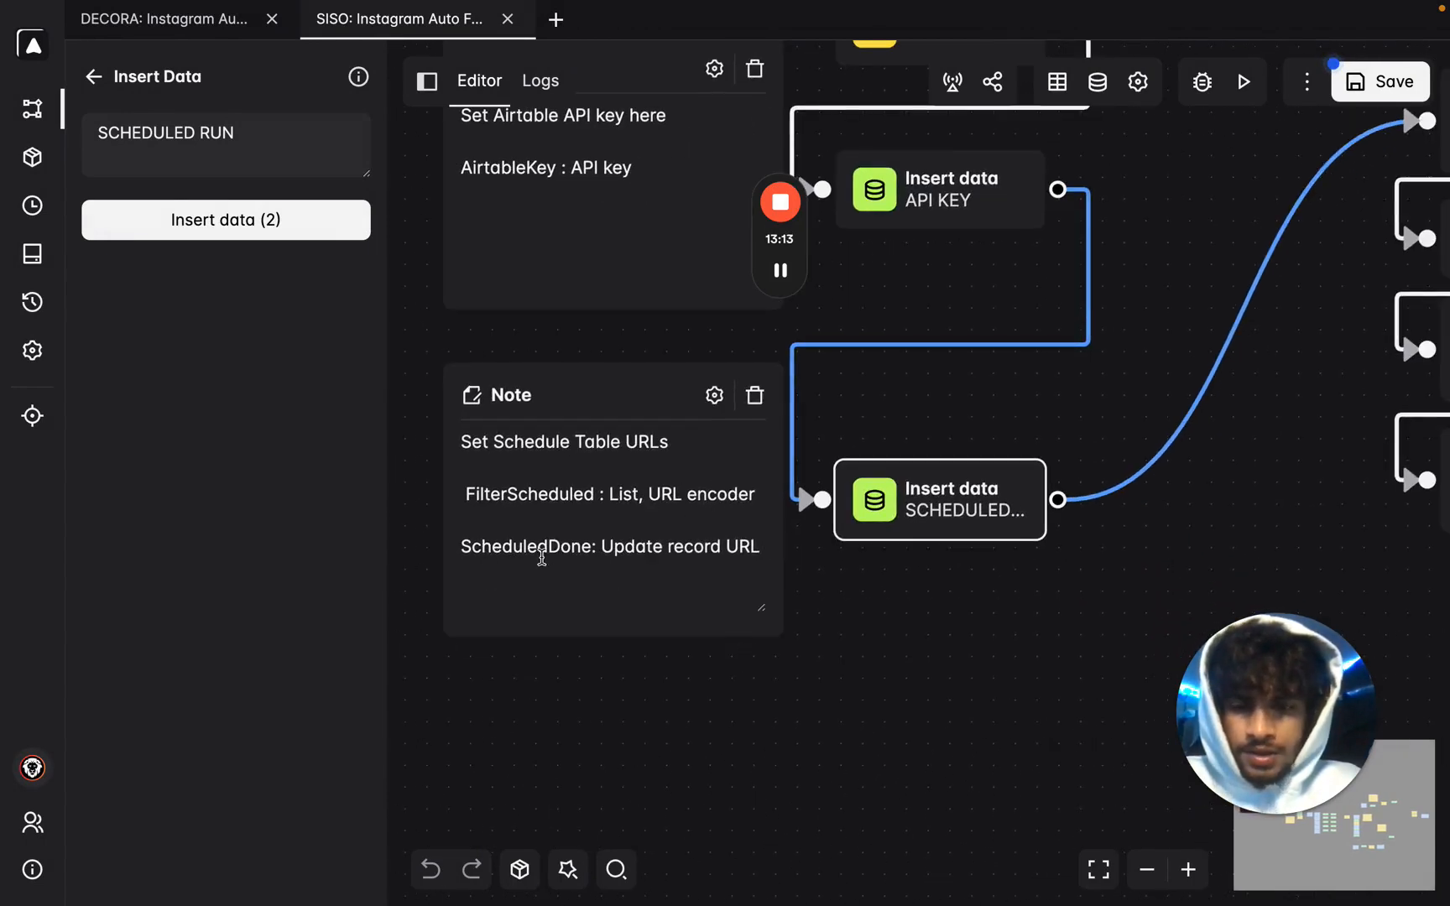
pyautogui.hotkey('ctrl', 'Right')
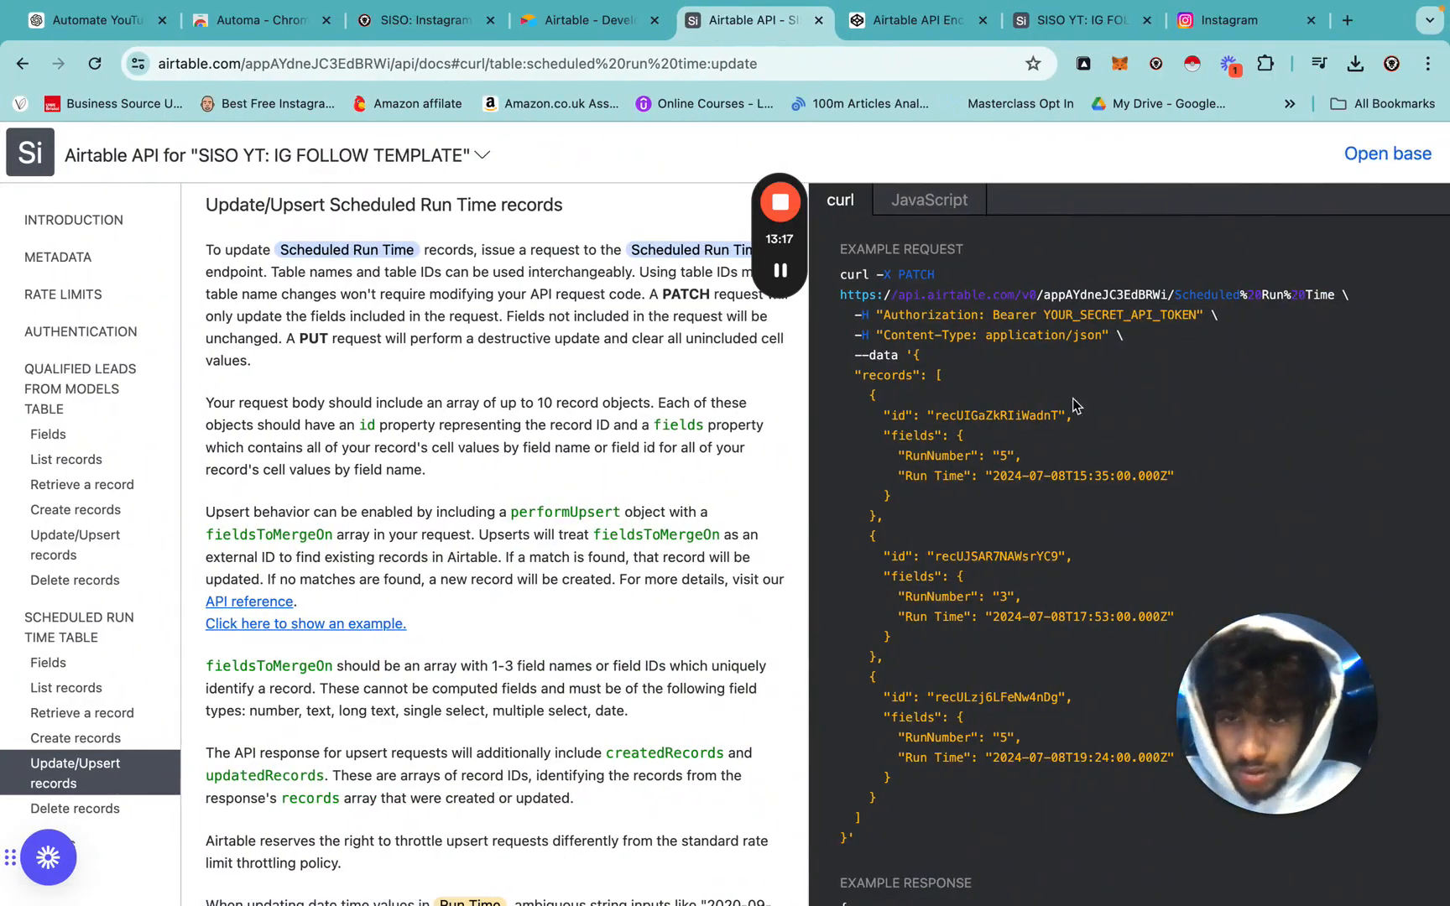
# Copy the update endpoint URL and paste it over the old ScheduledDone URL.
pyautogui.moveTo(1336, 295); pyautogui.dragTo(914, 295)
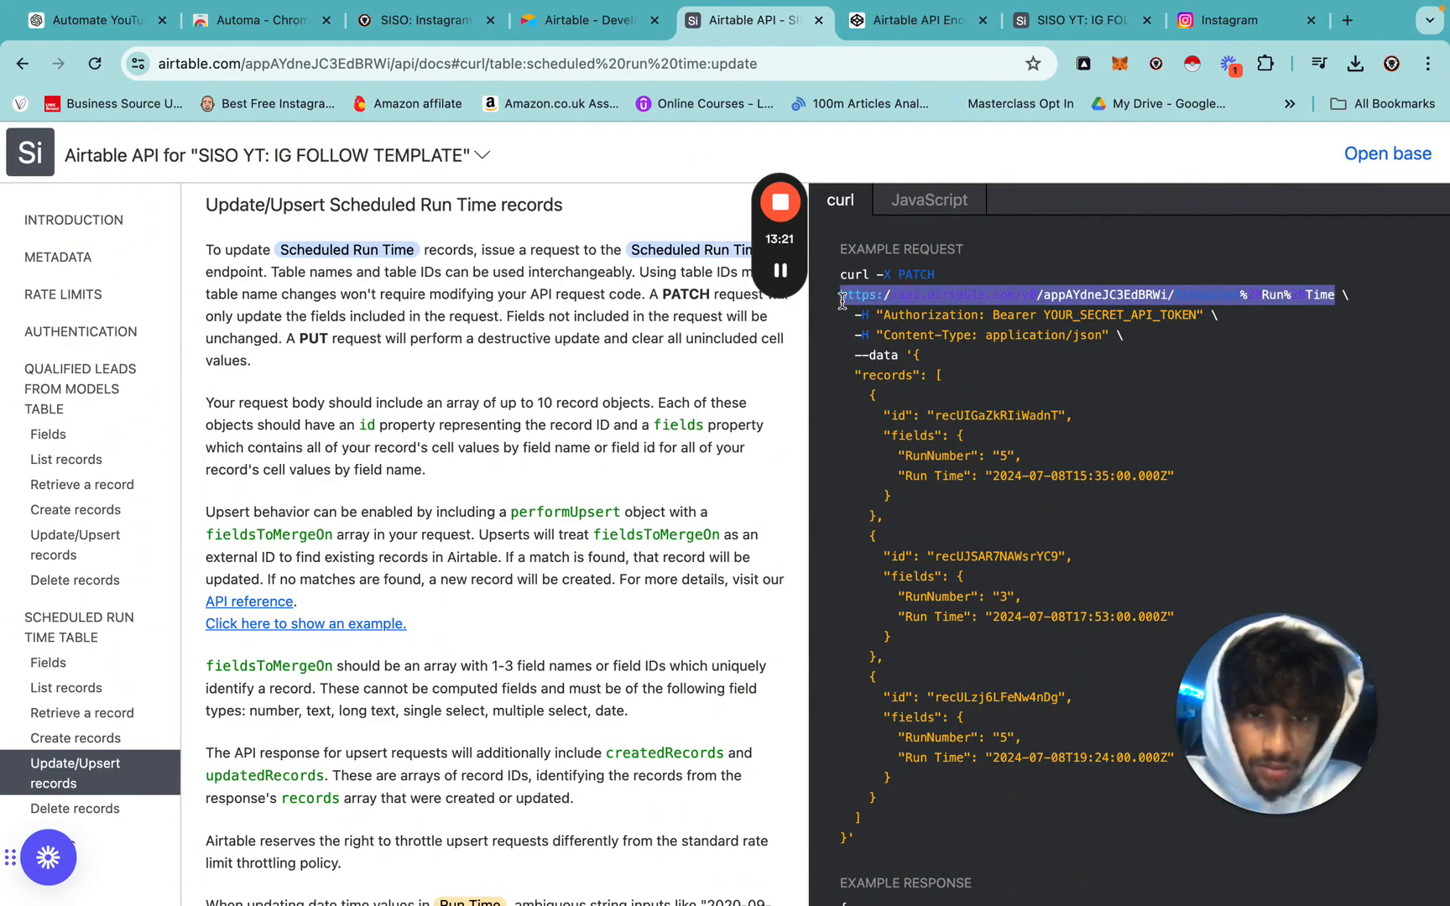
pyautogui.hotkey('ctrl', 'Left')
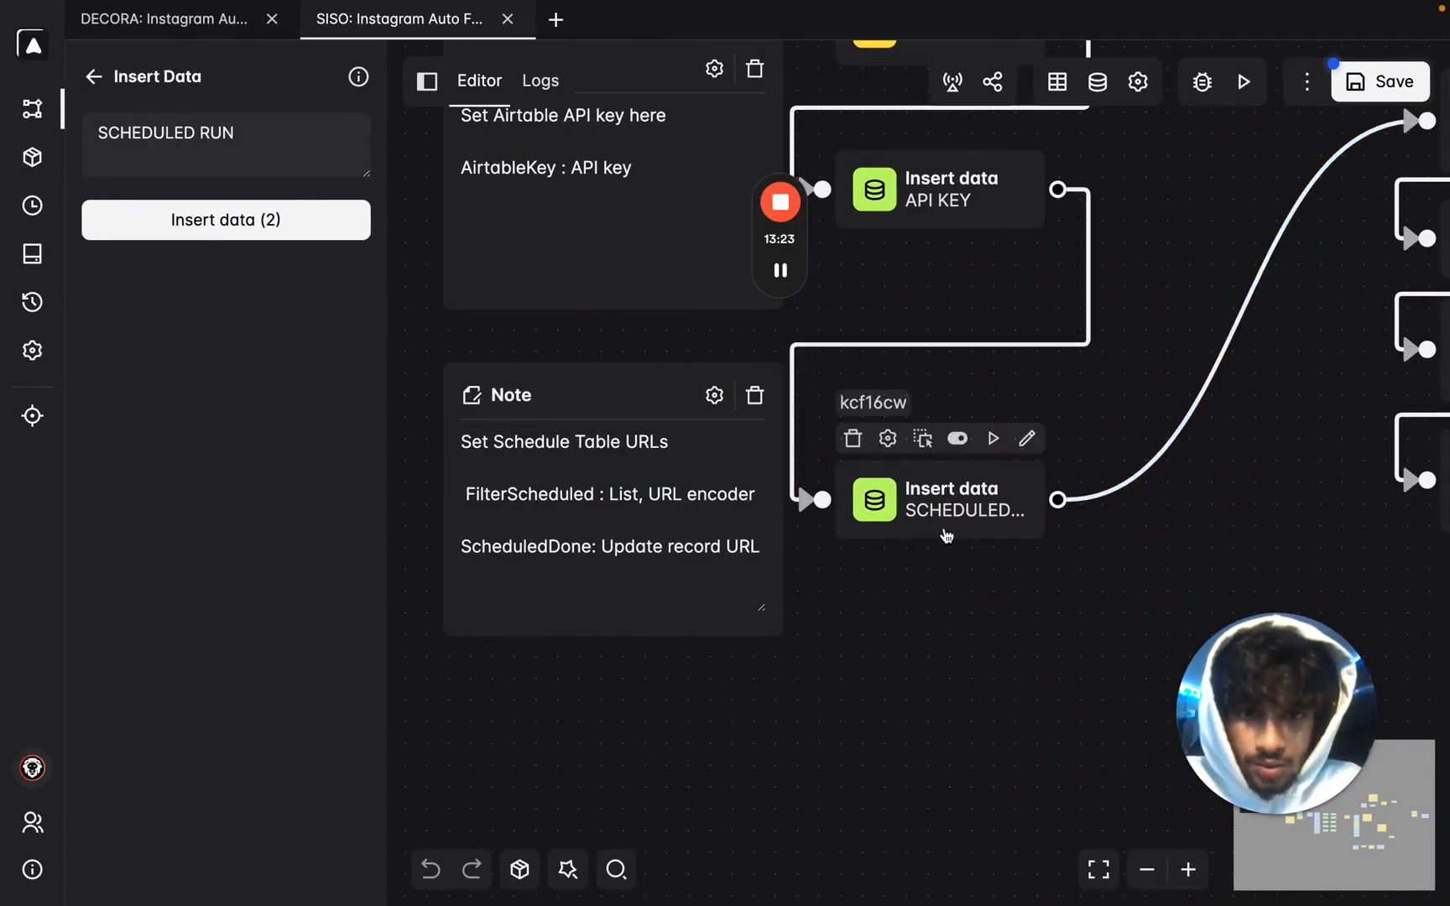
pyautogui.moveTo(862, 170)
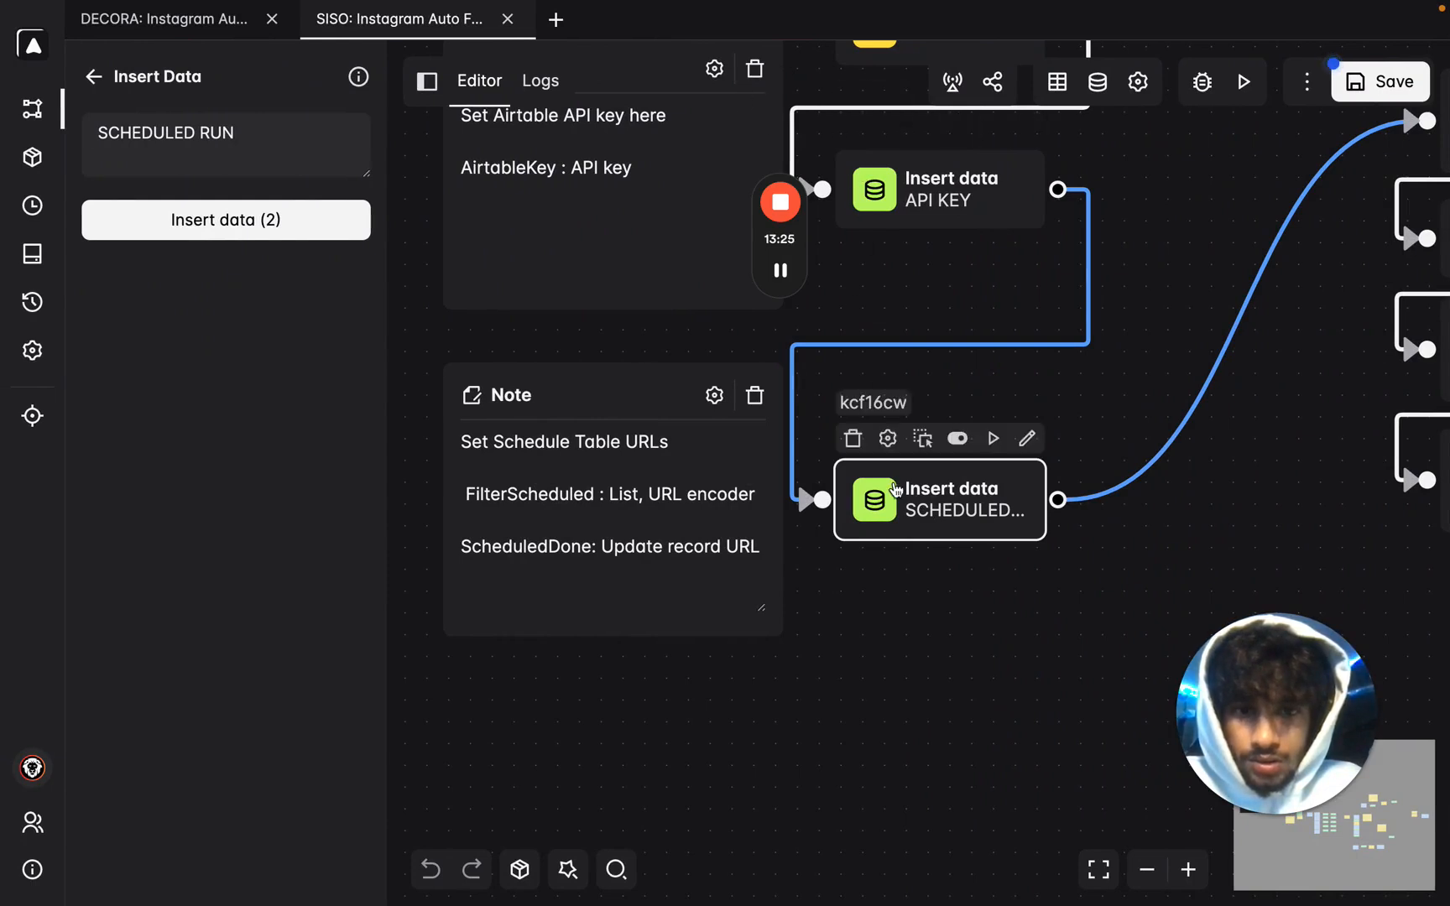
pyautogui.click(242, 233)
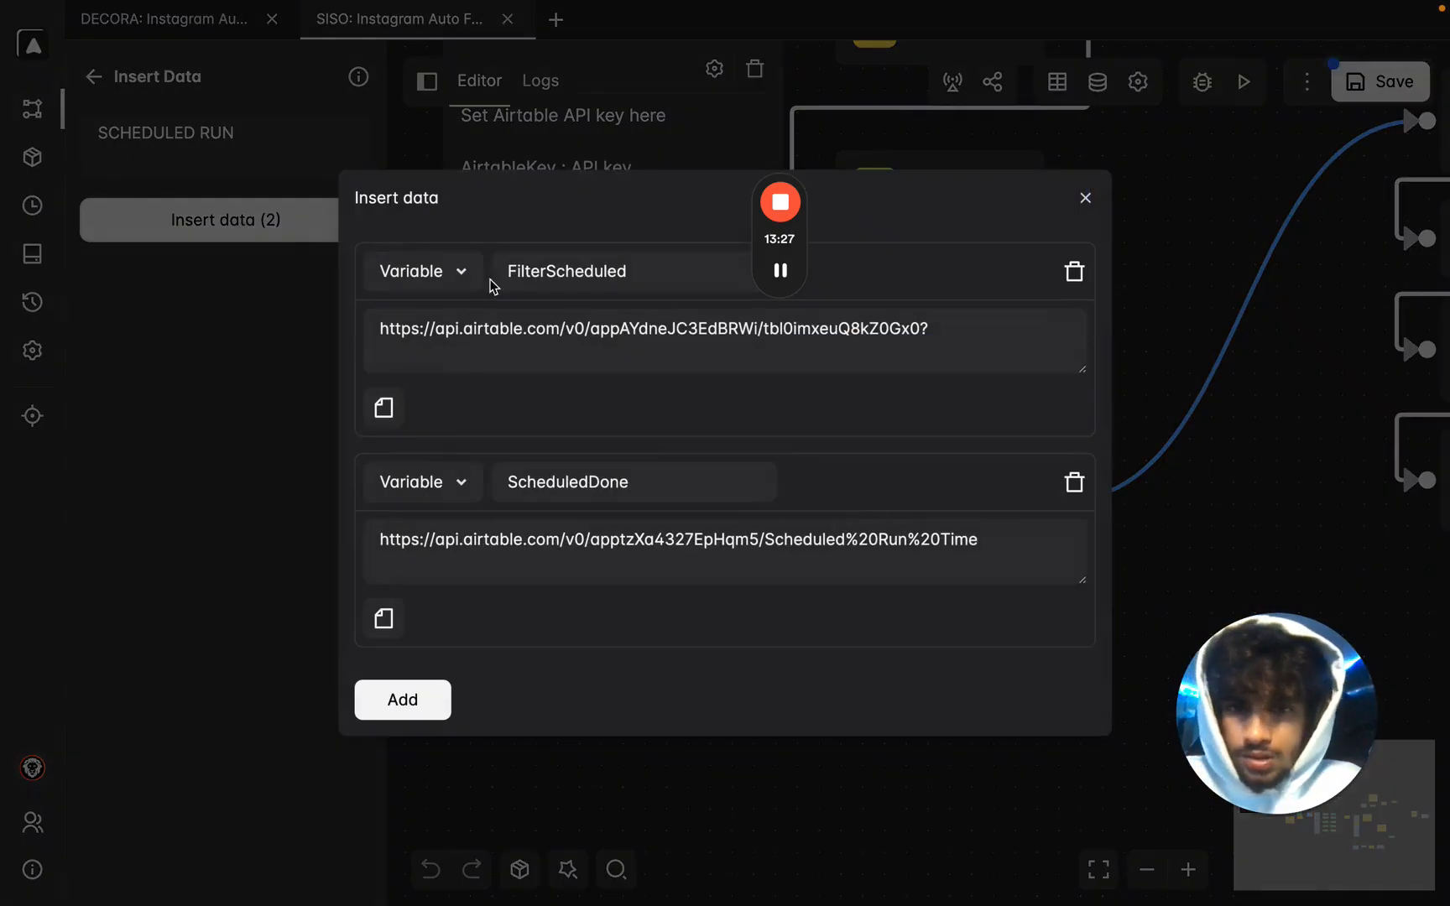
pyautogui.moveTo(998, 539); pyautogui.dragTo(423, 487)
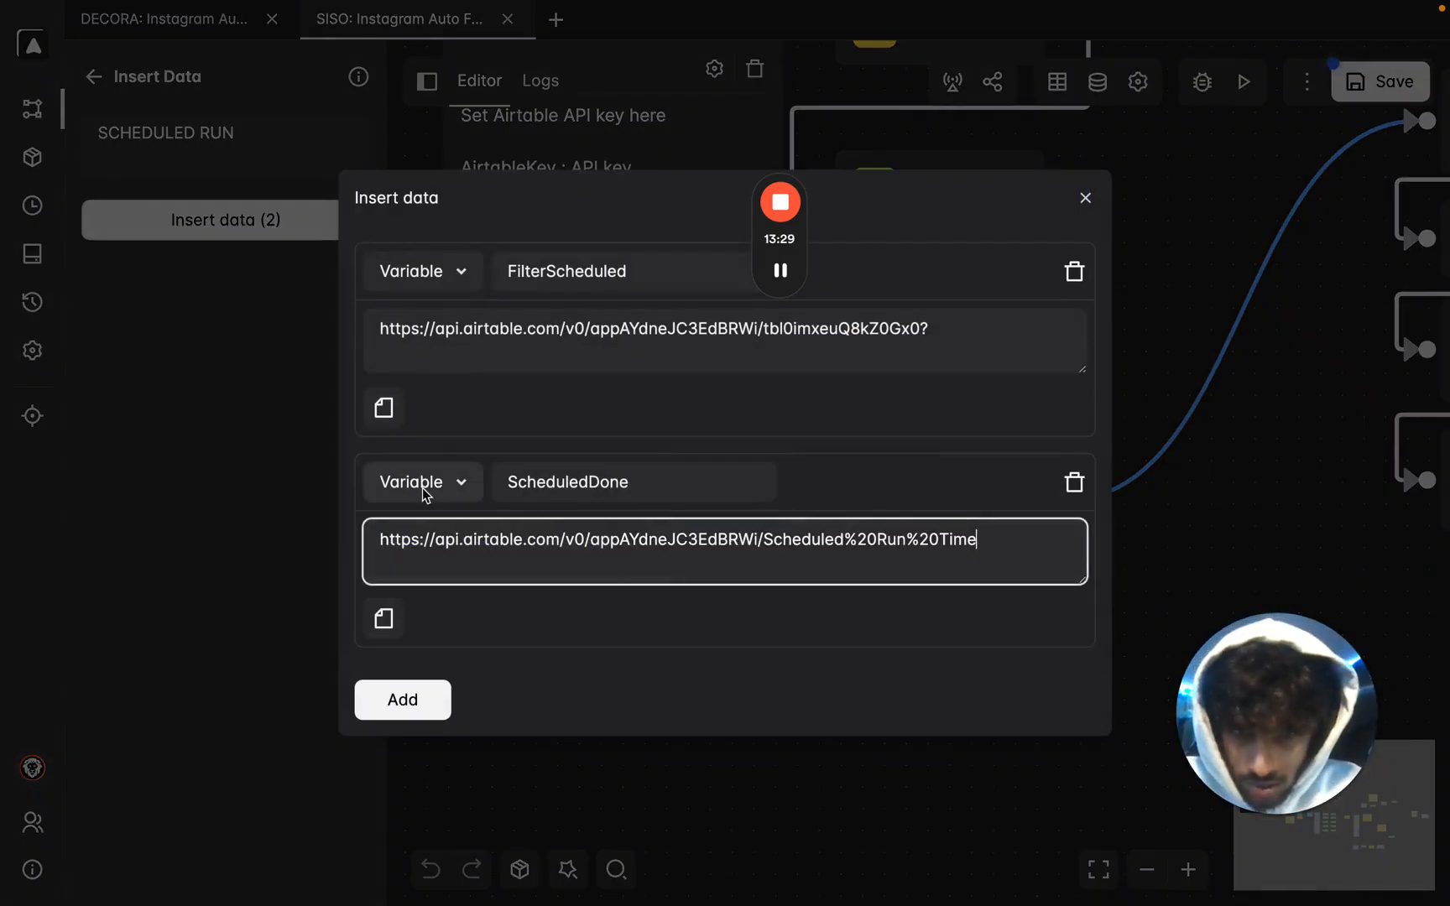
# Open the USERNAME RUN Insert data block's three stored variables.
pyautogui.click(1224, 543)
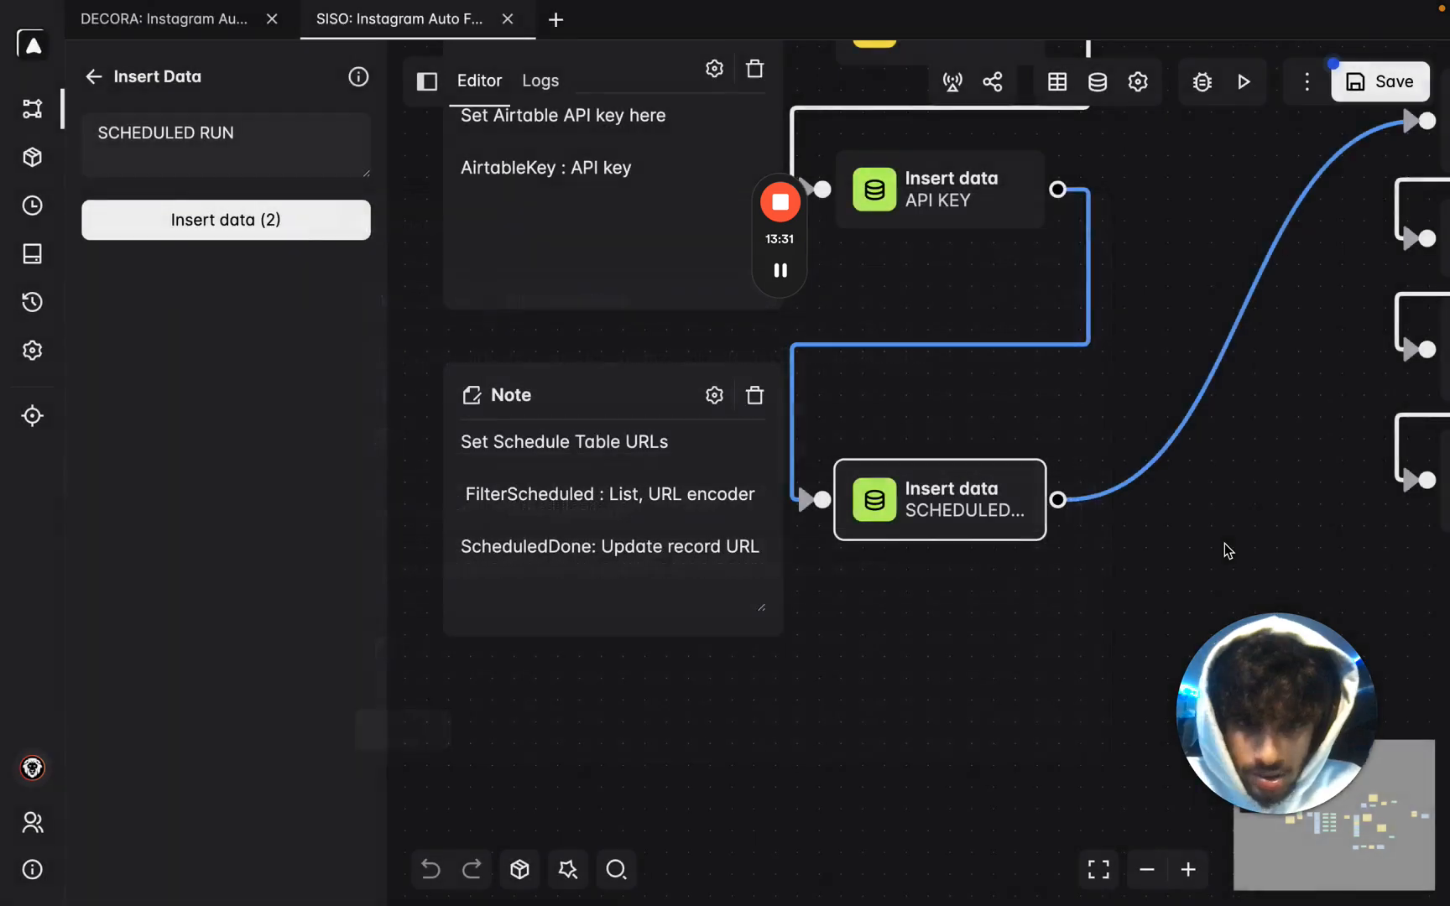
pyautogui.moveTo(1224, 543); pyautogui.dragTo(1062, 538)
pyautogui.scroll(-2, 621, 543)
pyautogui.scroll(-3, 980, 627)
pyautogui.moveTo(983, 606); pyautogui.dragTo(503, 515)
pyautogui.moveTo(1142, 363); pyautogui.dragTo(1046, 422)
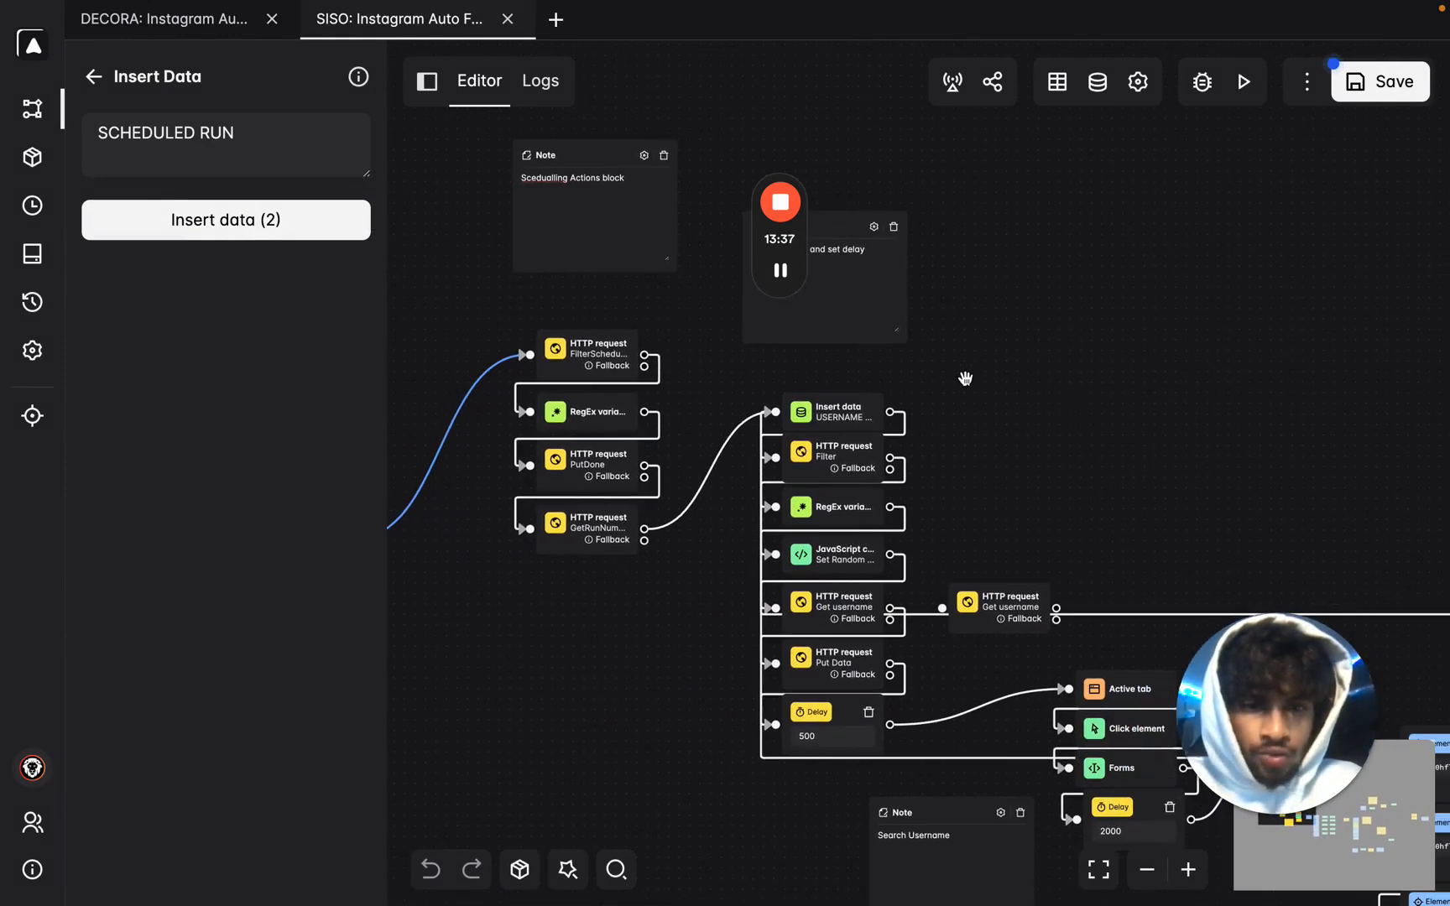
pyautogui.scroll(3, 965, 379)
pyautogui.doubleClick(699, 453)
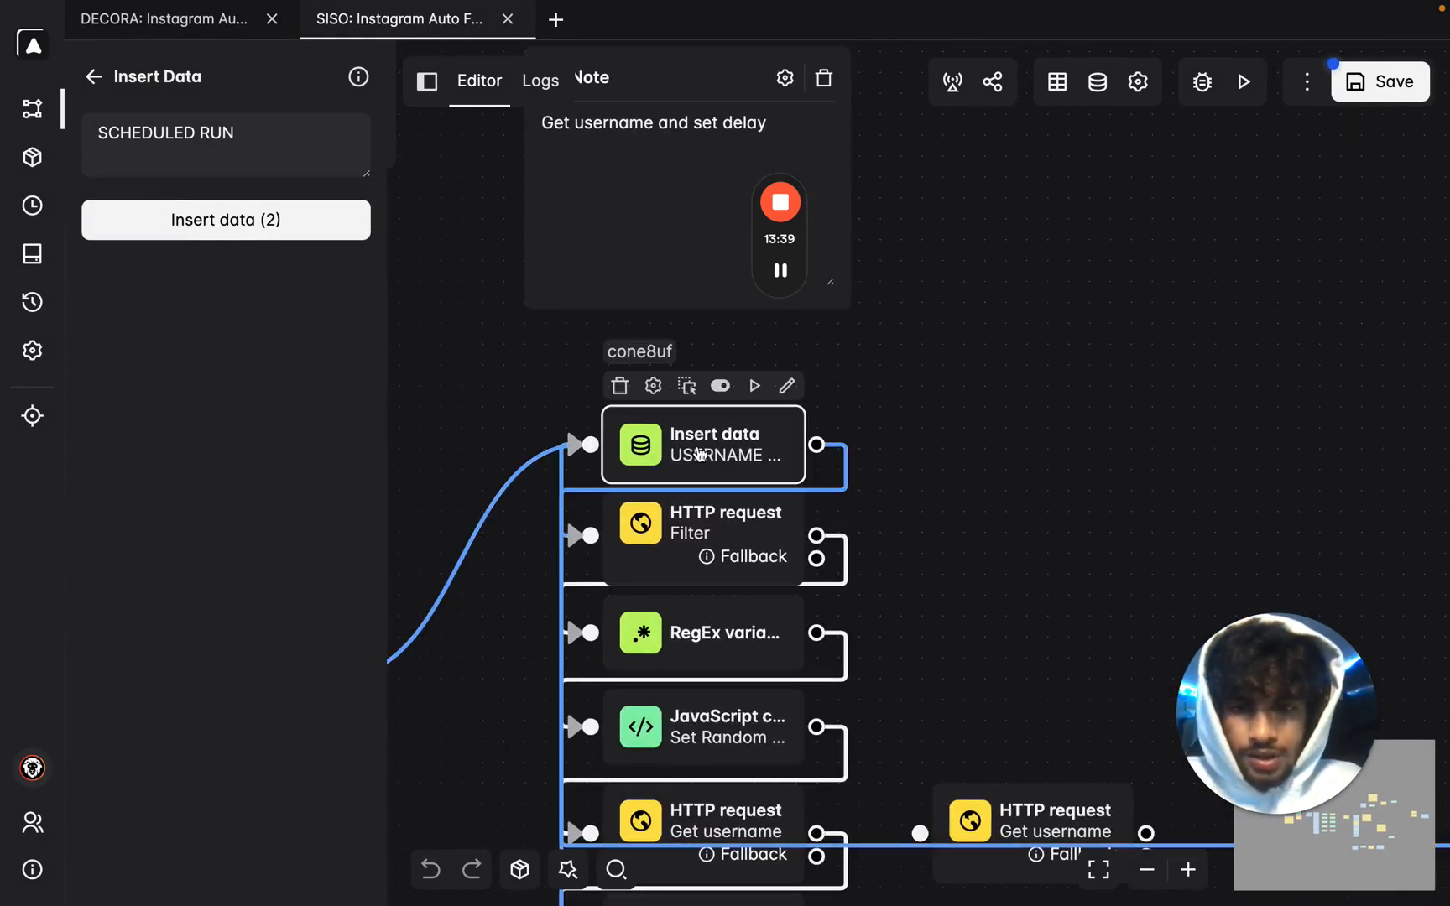
pyautogui.click(273, 220)
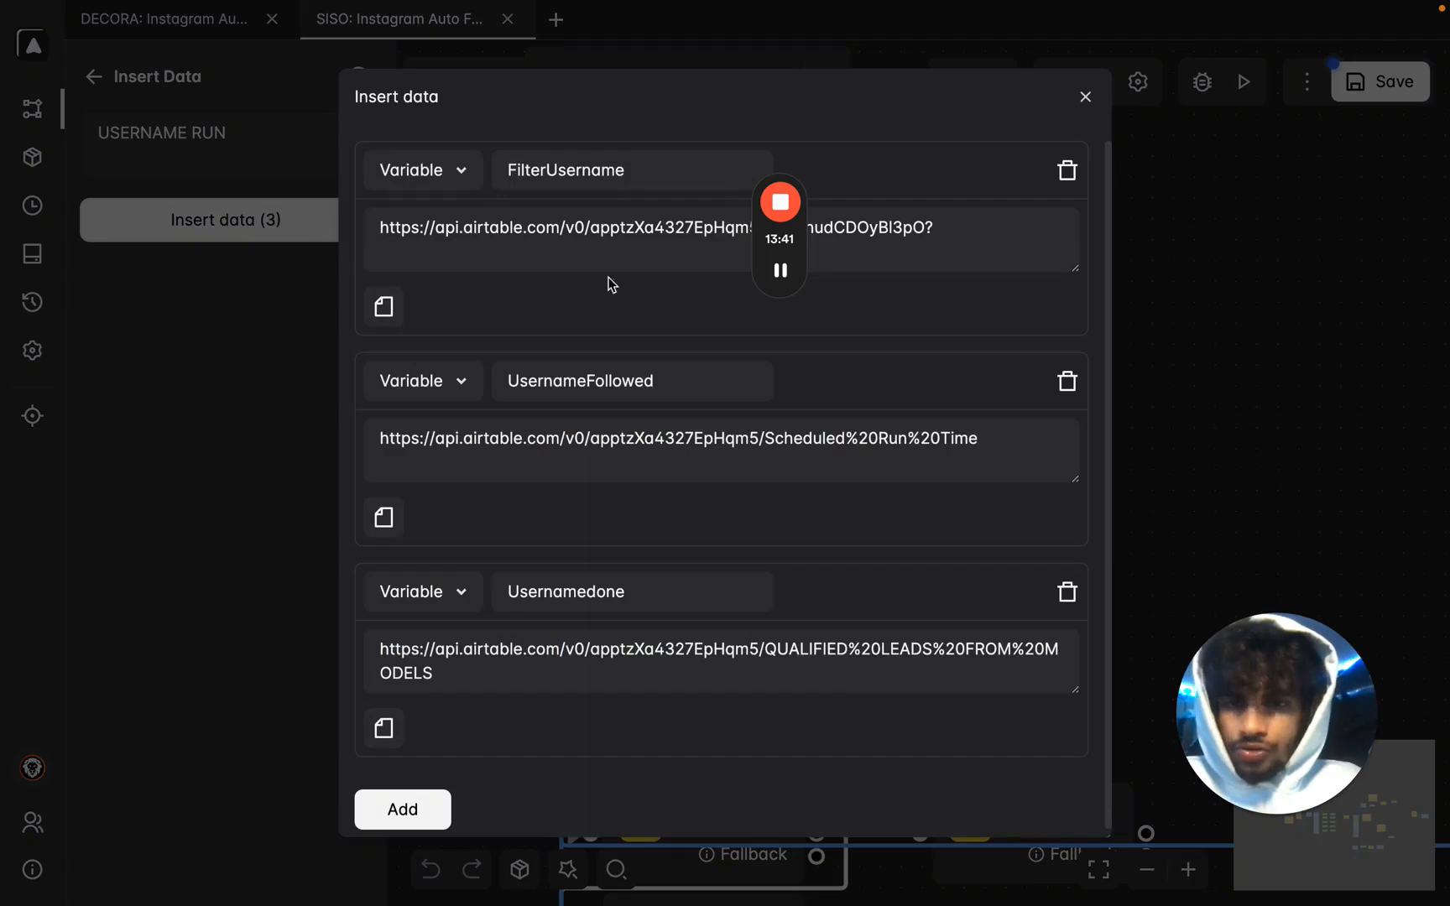
# Generate the encoded QUALIFIED LEADS FROM MODELS URL and paste it into FilterUsername.
pyautogui.hotkey('ctrl', 'Right')
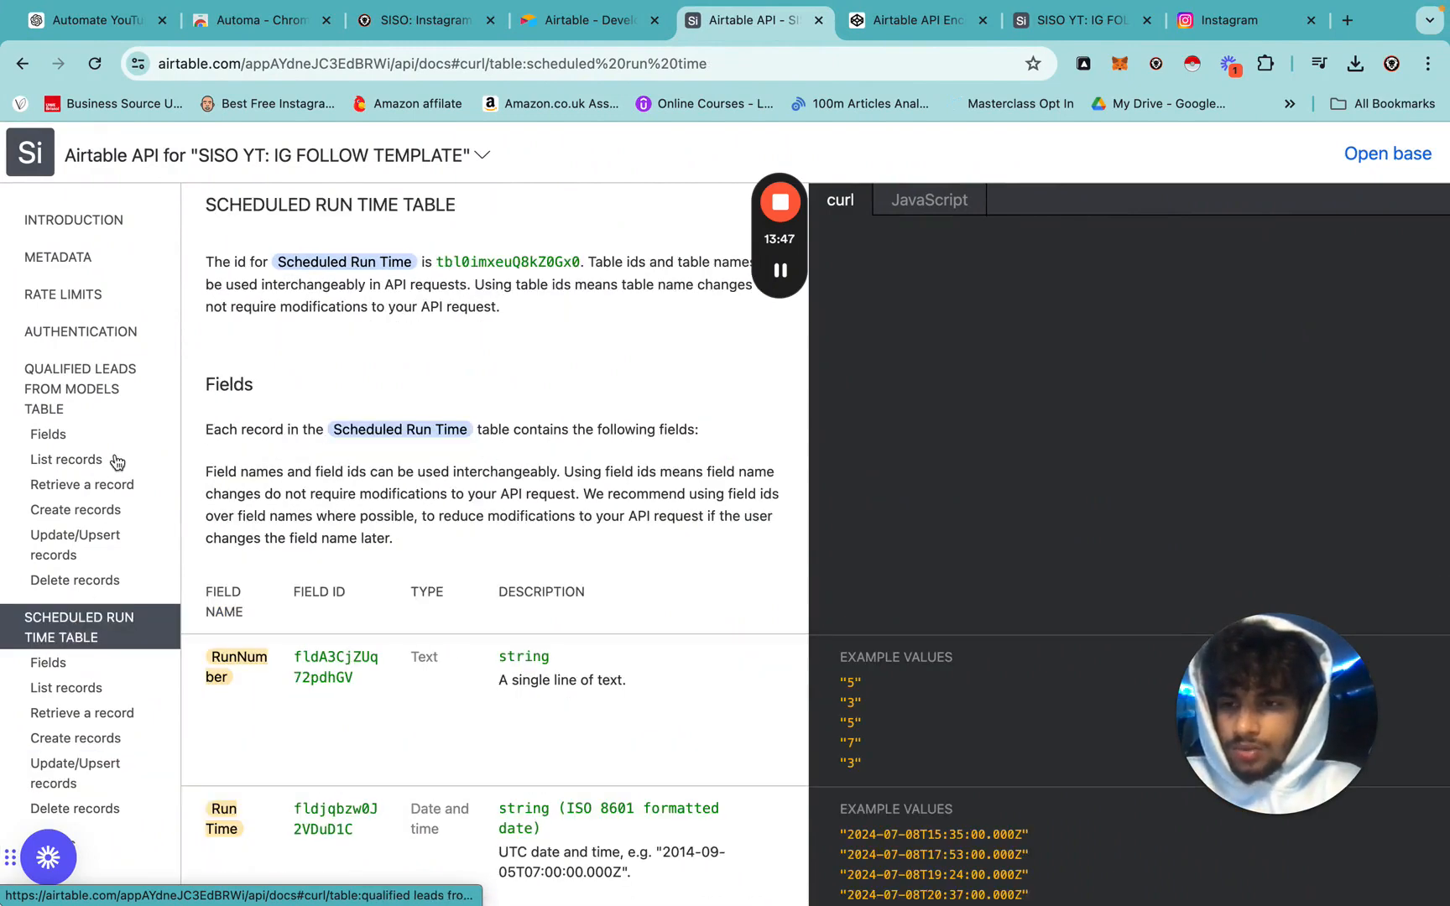
pyautogui.click(92, 384)
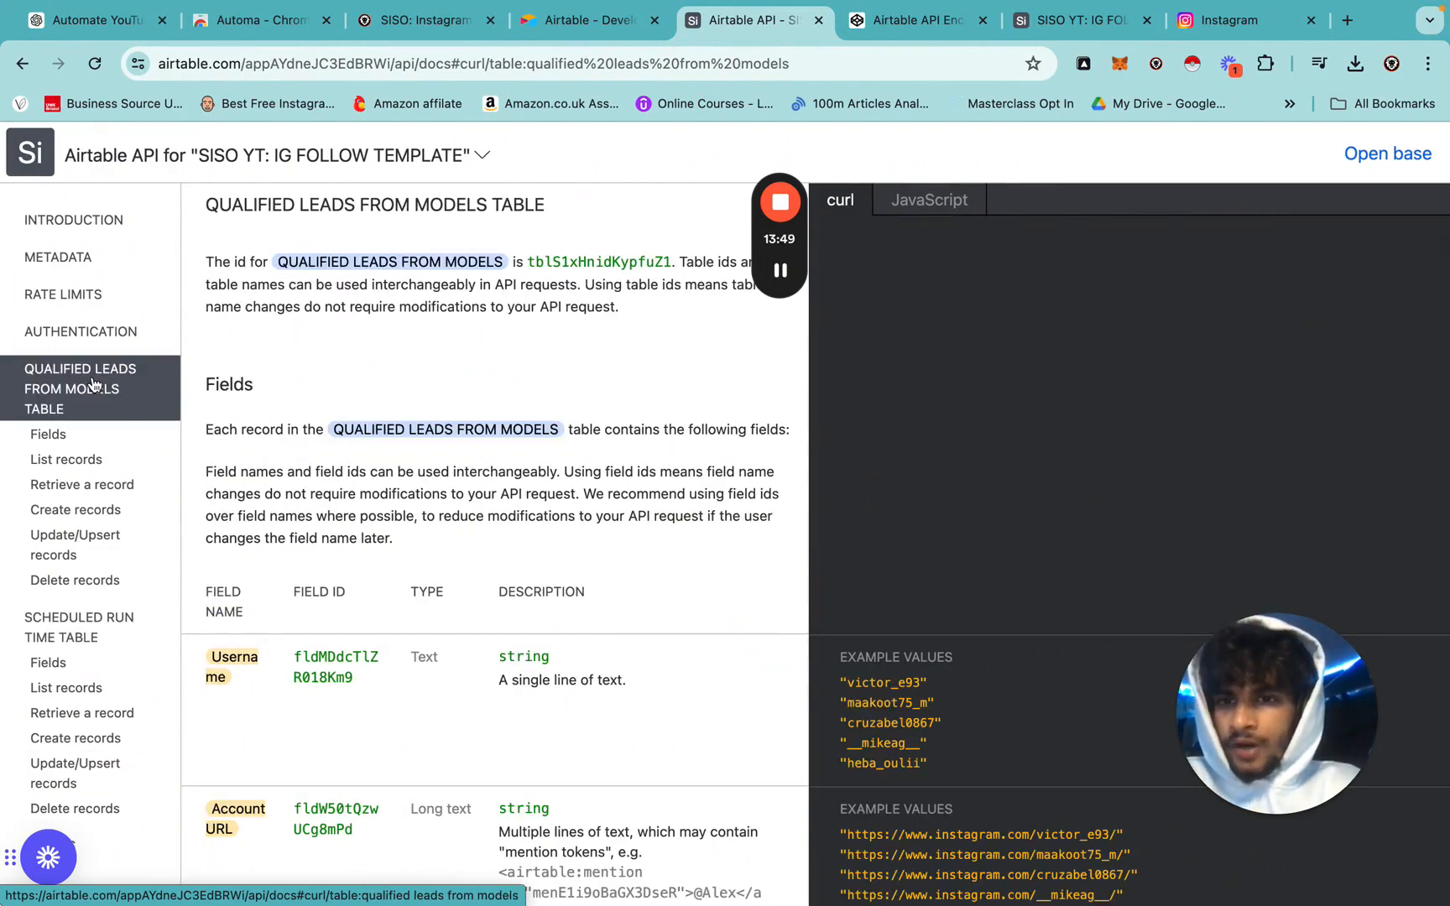
pyautogui.click(75, 461)
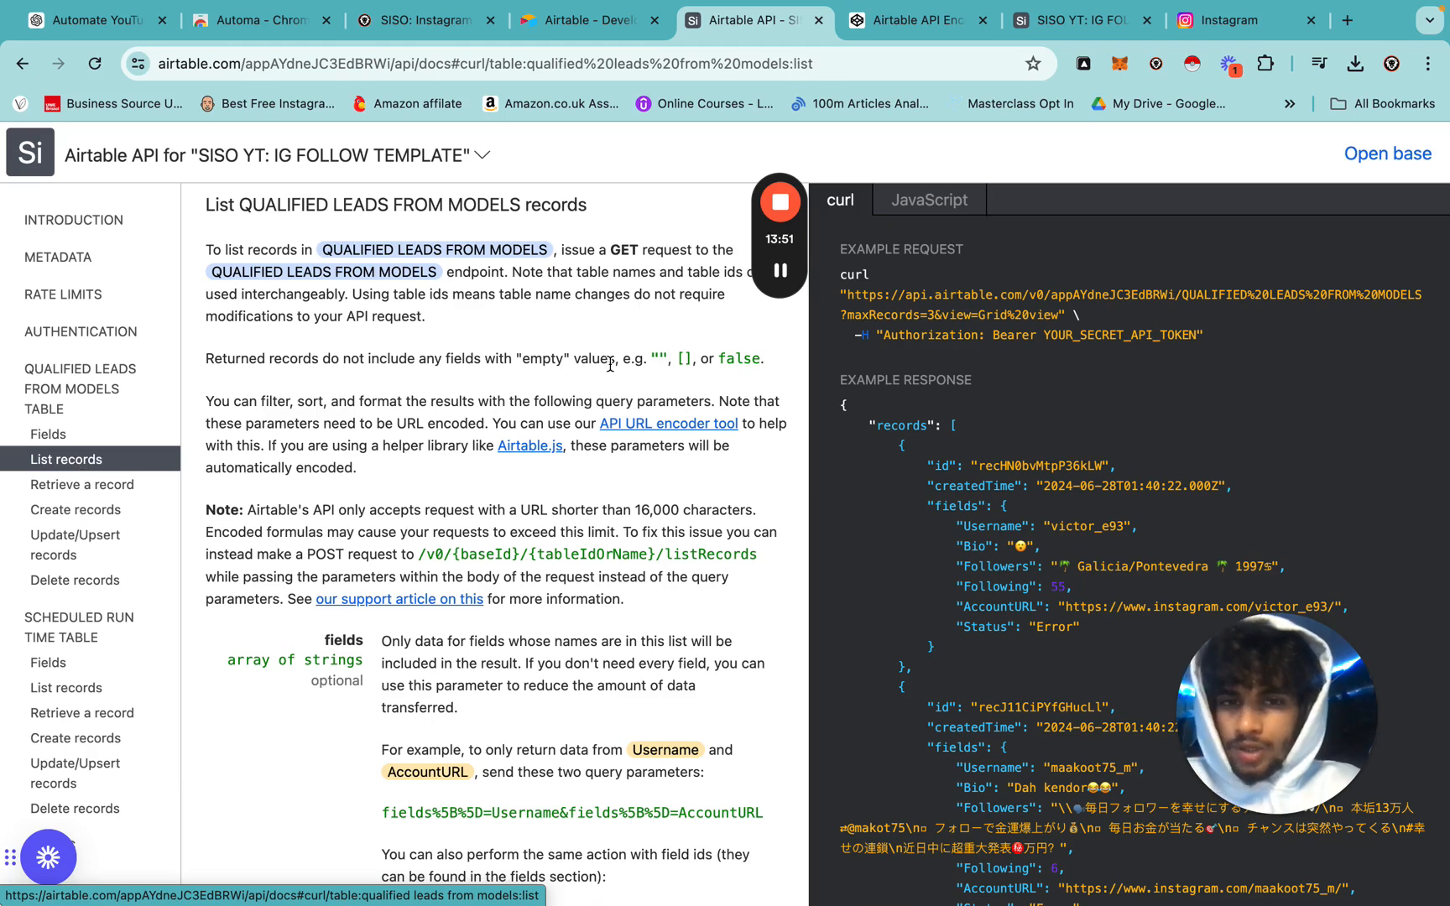
pyautogui.click(696, 424)
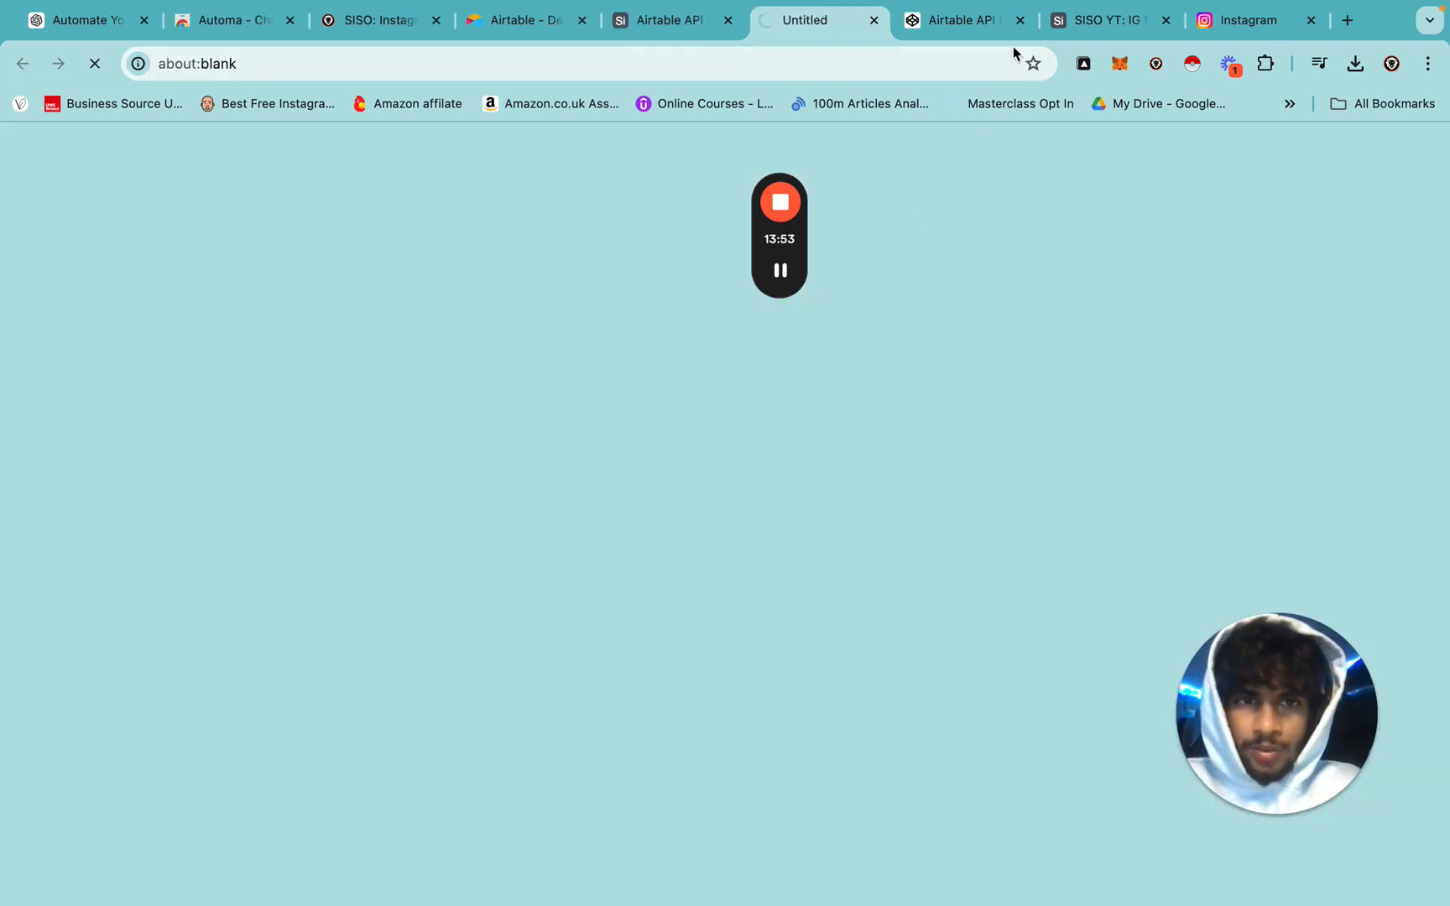
pyautogui.click(1019, 20)
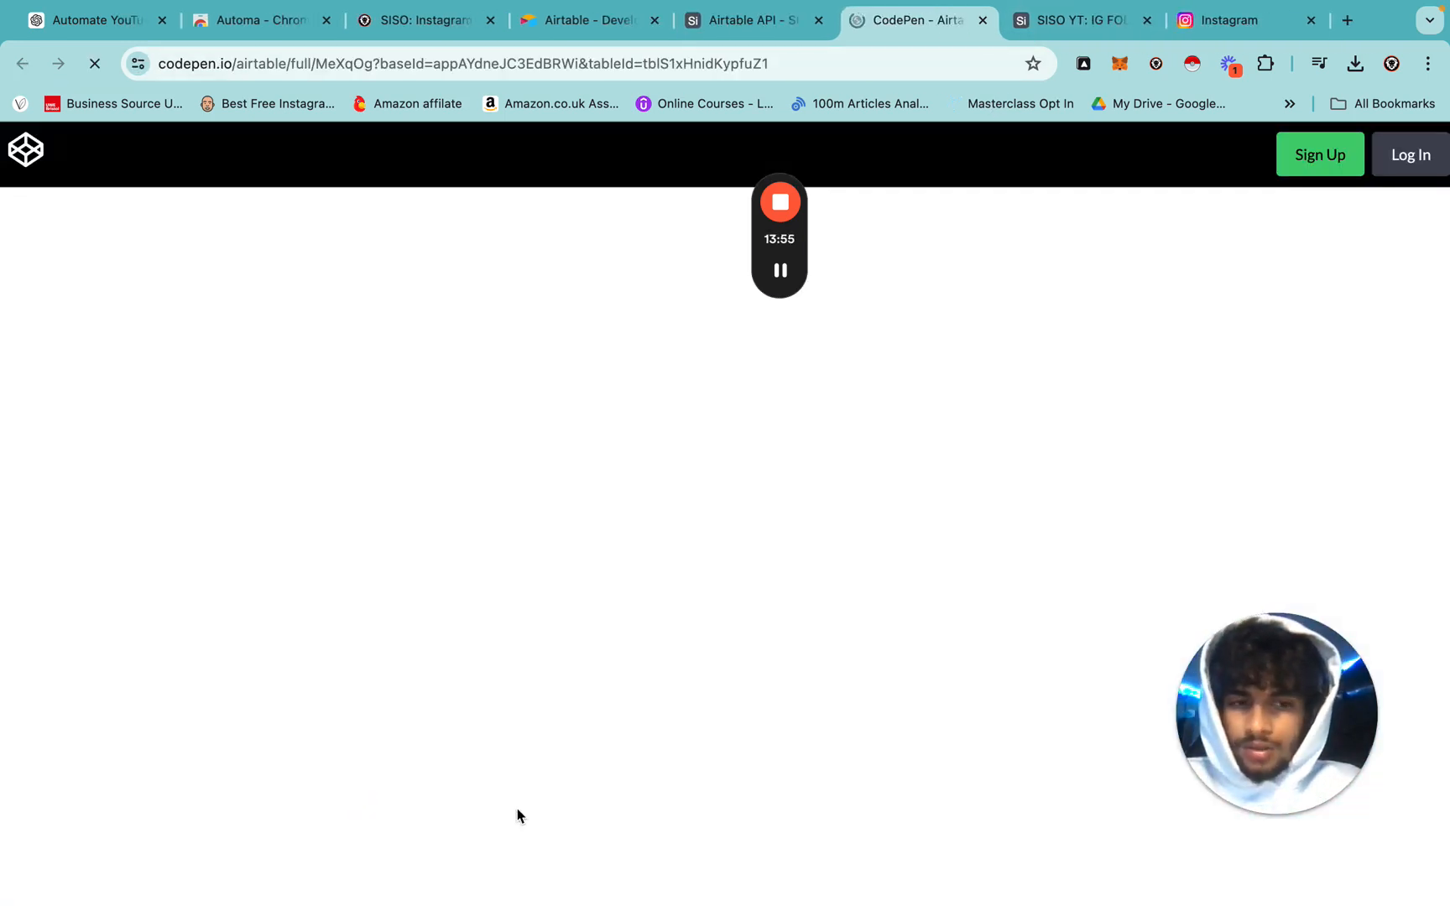
pyautogui.click(471, 795)
pyautogui.moveTo(471, 794); pyautogui.dragTo(348, 762)
pyautogui.hotkey('ctrl', 'Left')
pyautogui.tripleClick(850, 223)
pyautogui.hotkey('ctrl', 'v')
pyautogui.moveTo(770, 394); pyautogui.dragTo(1390, 367)
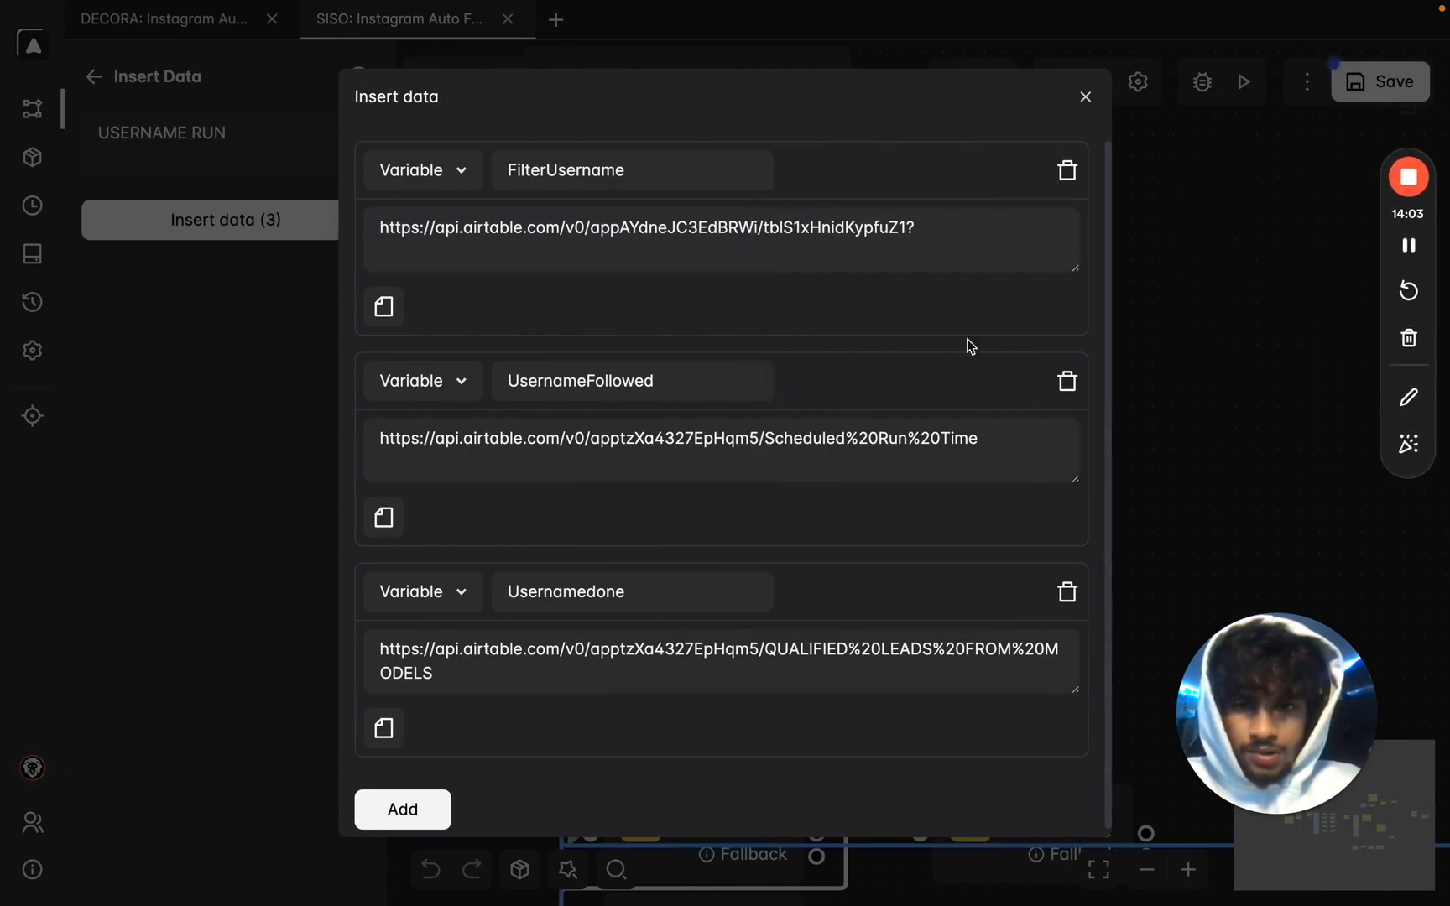
# Replace UsernameFollowed with the new base's Scheduled Run Time update URL and close the variables window.
pyautogui.tripleClick(714, 450)
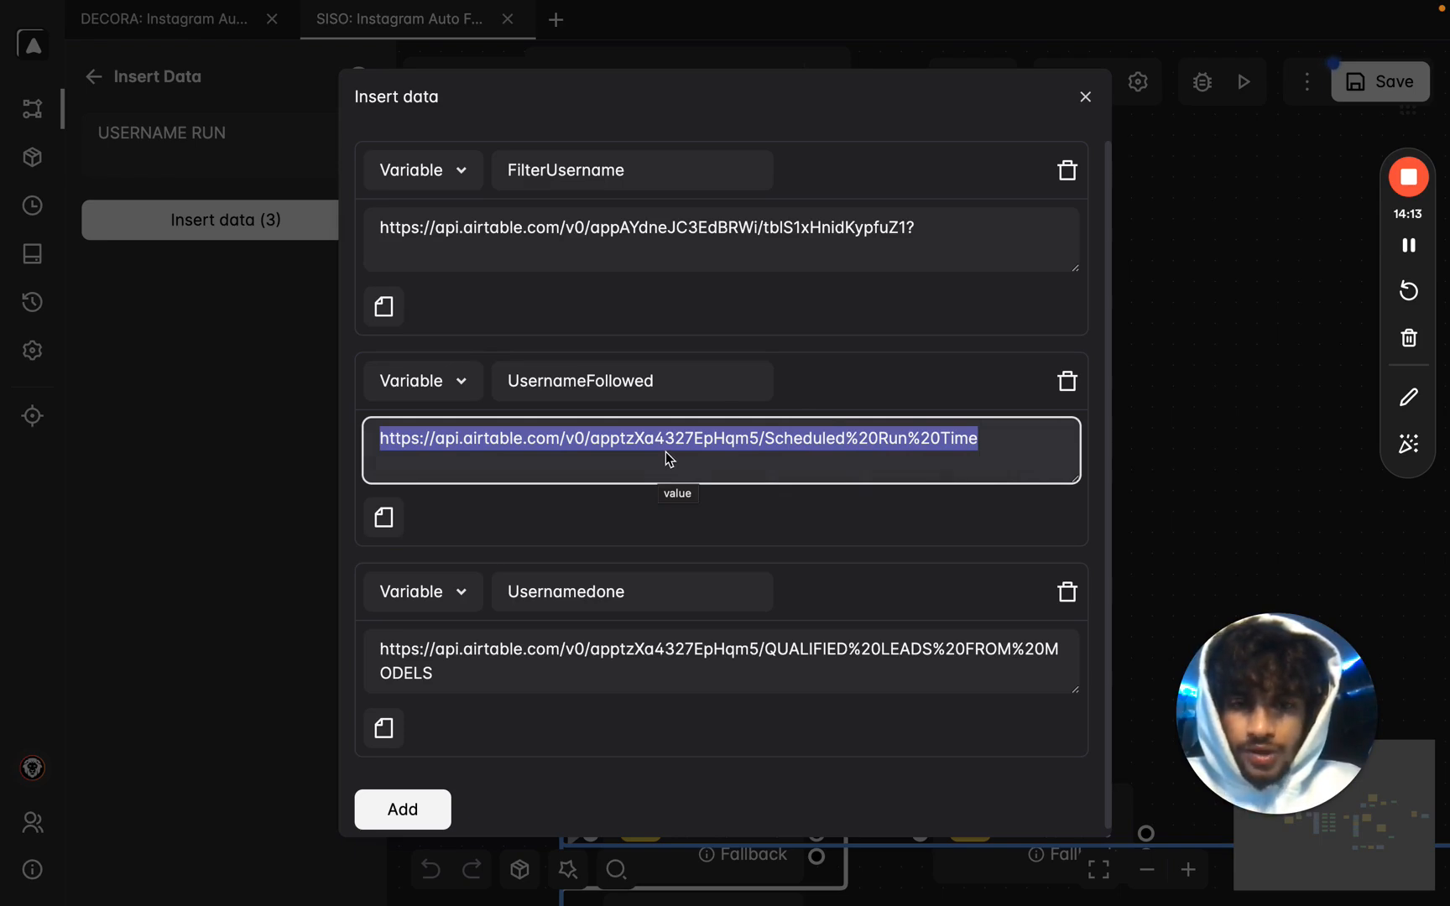
pyautogui.hotkey('ctrl', 'Right')
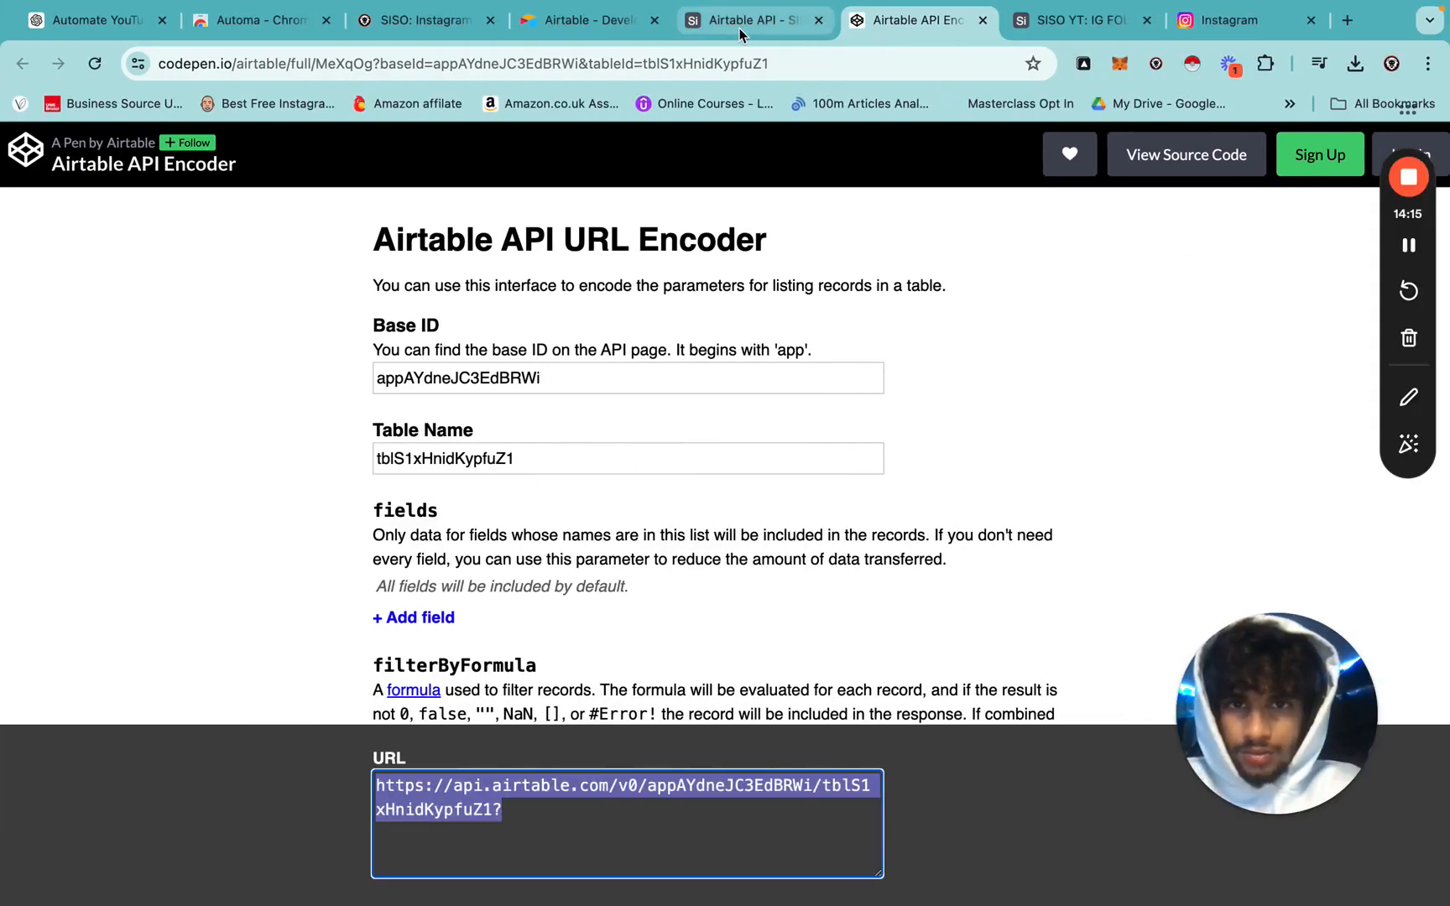
pyautogui.click(740, 34)
pyautogui.click(63, 633)
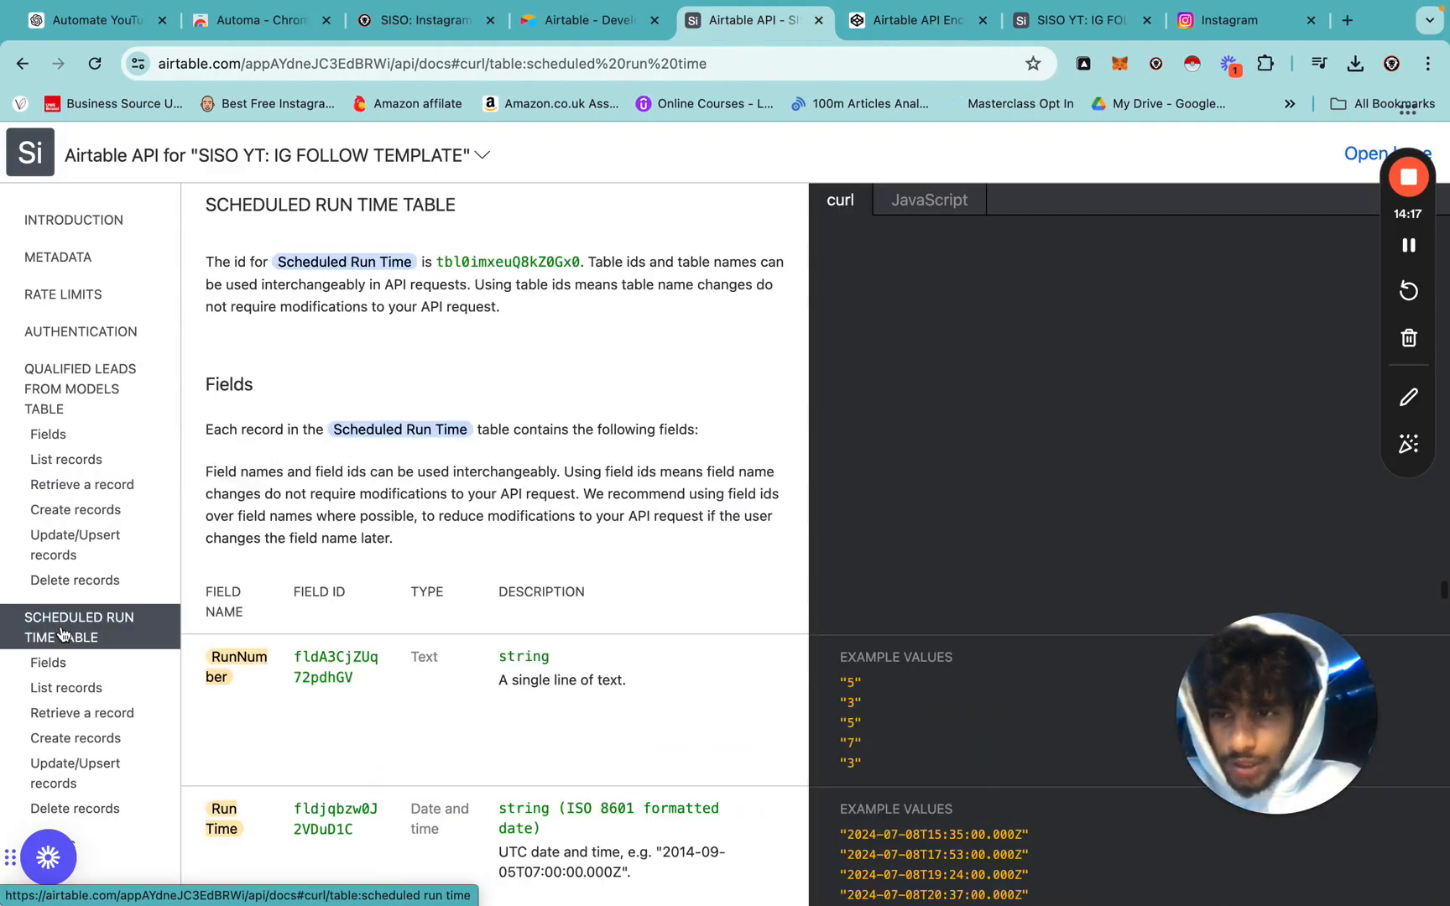
pyautogui.hotkey('ctrl', 'Left')
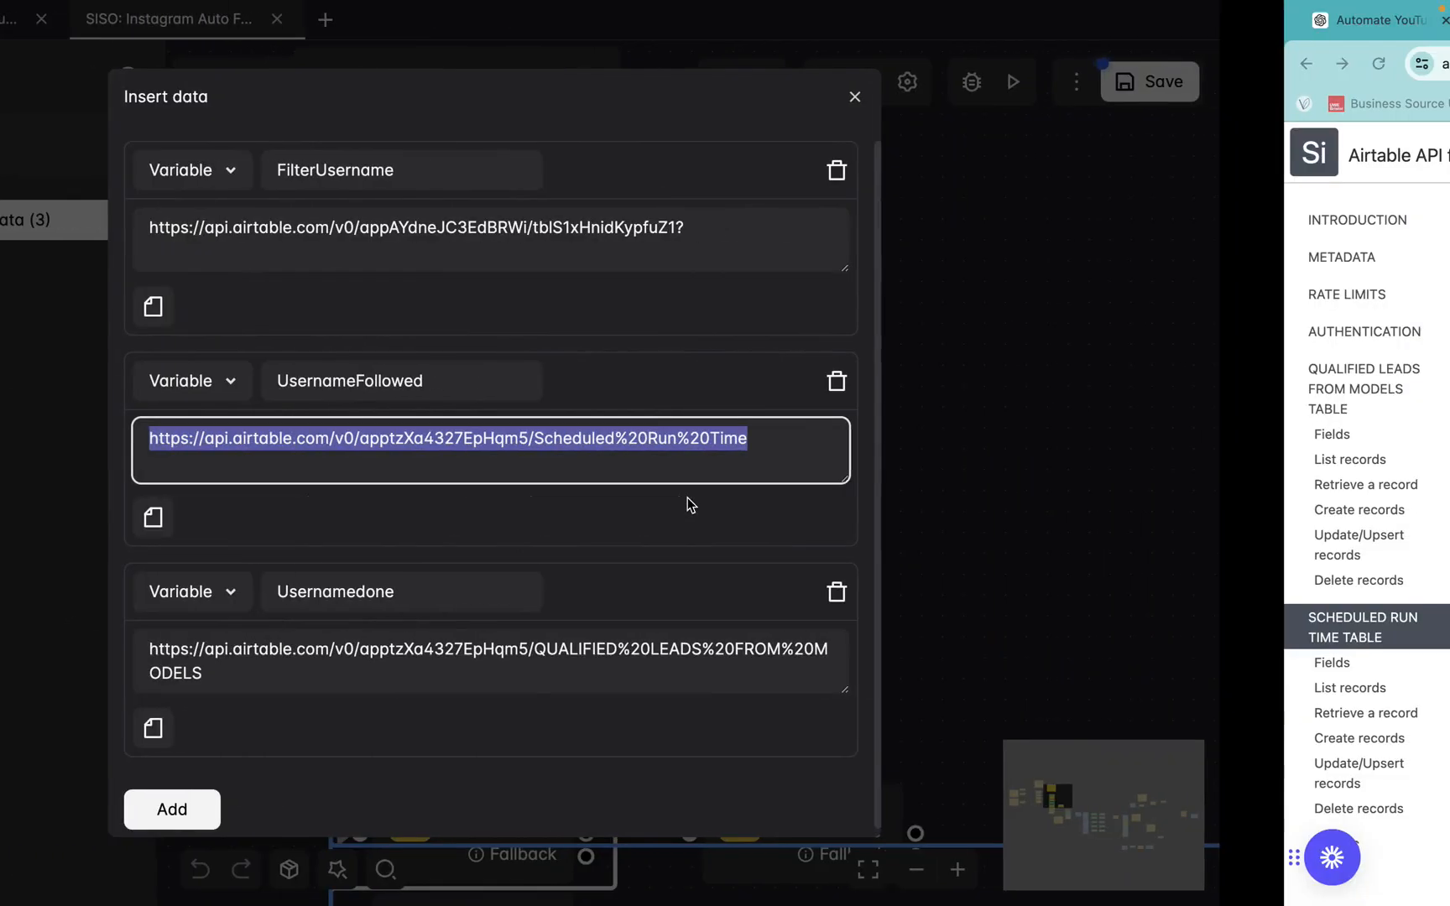
pyautogui.hotkey('ctrl', 'Right')
pyautogui.click(75, 764)
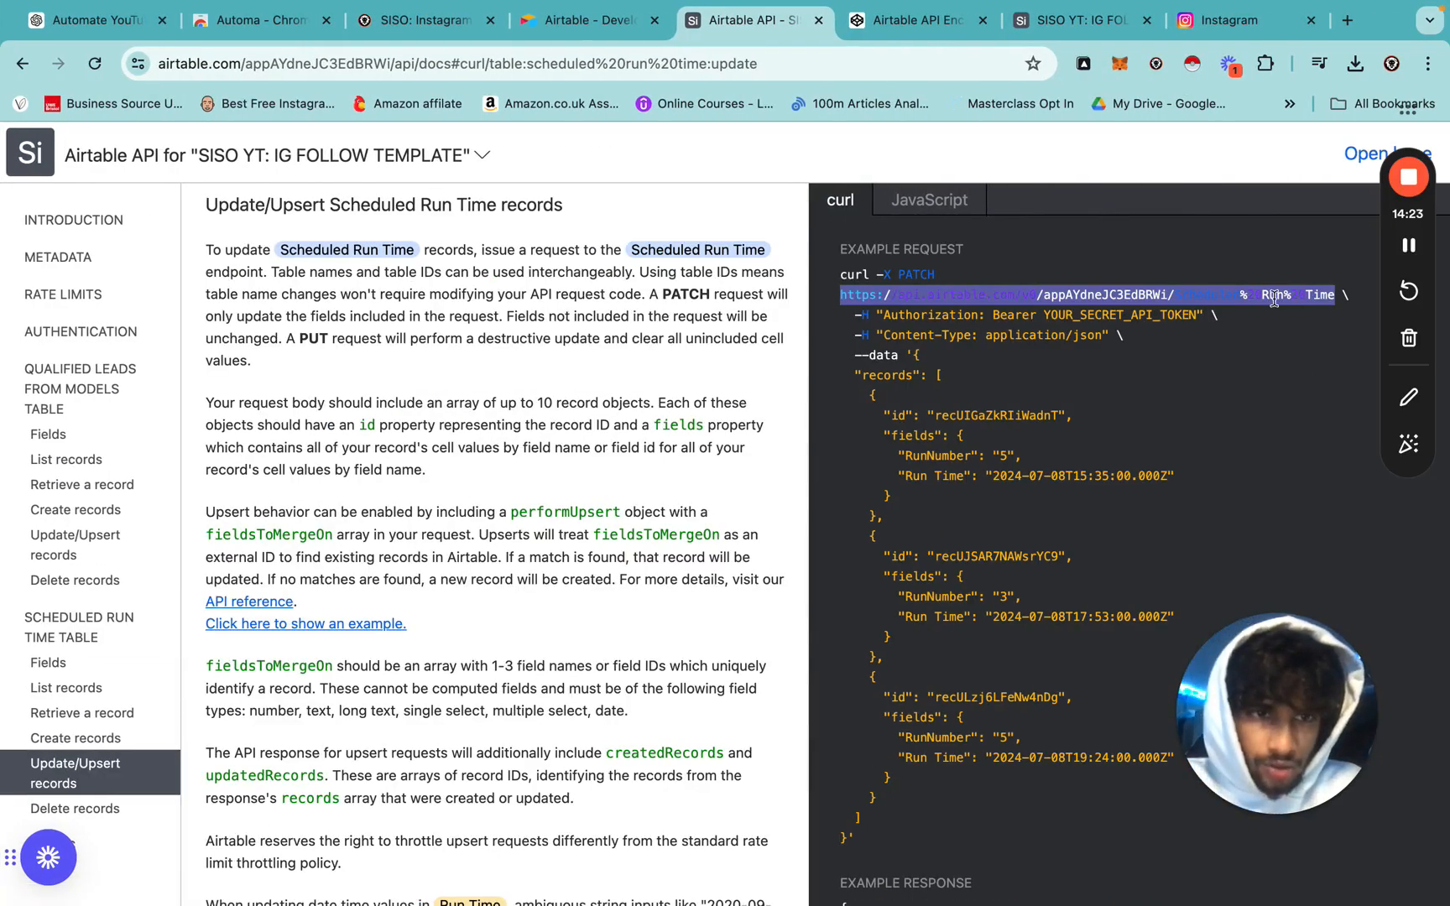
pyautogui.hotkey('ctrl', 'Left')
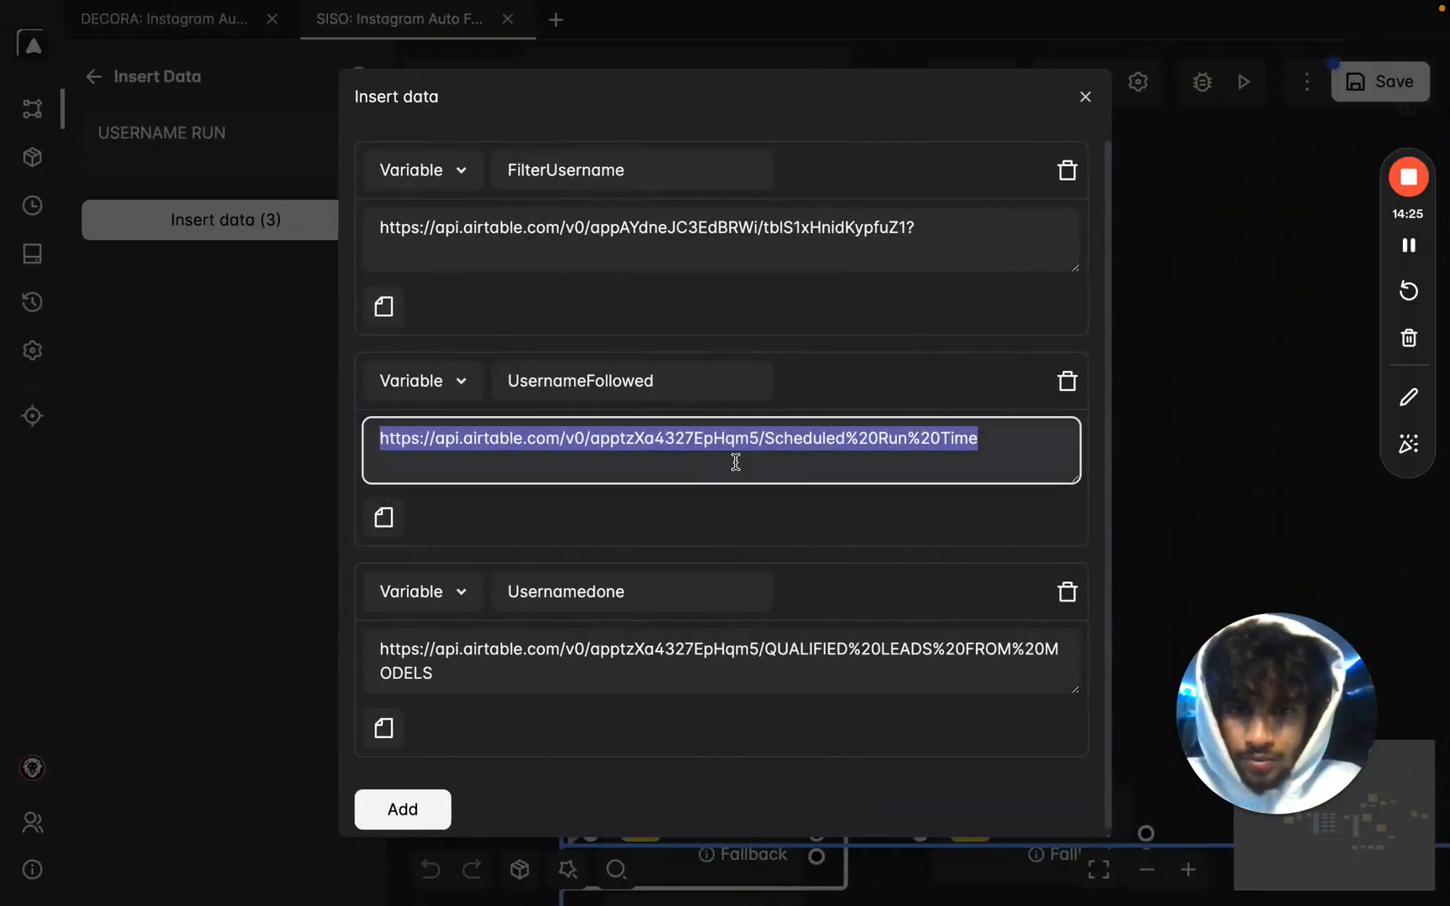
pyautogui.tripleClick(697, 443)
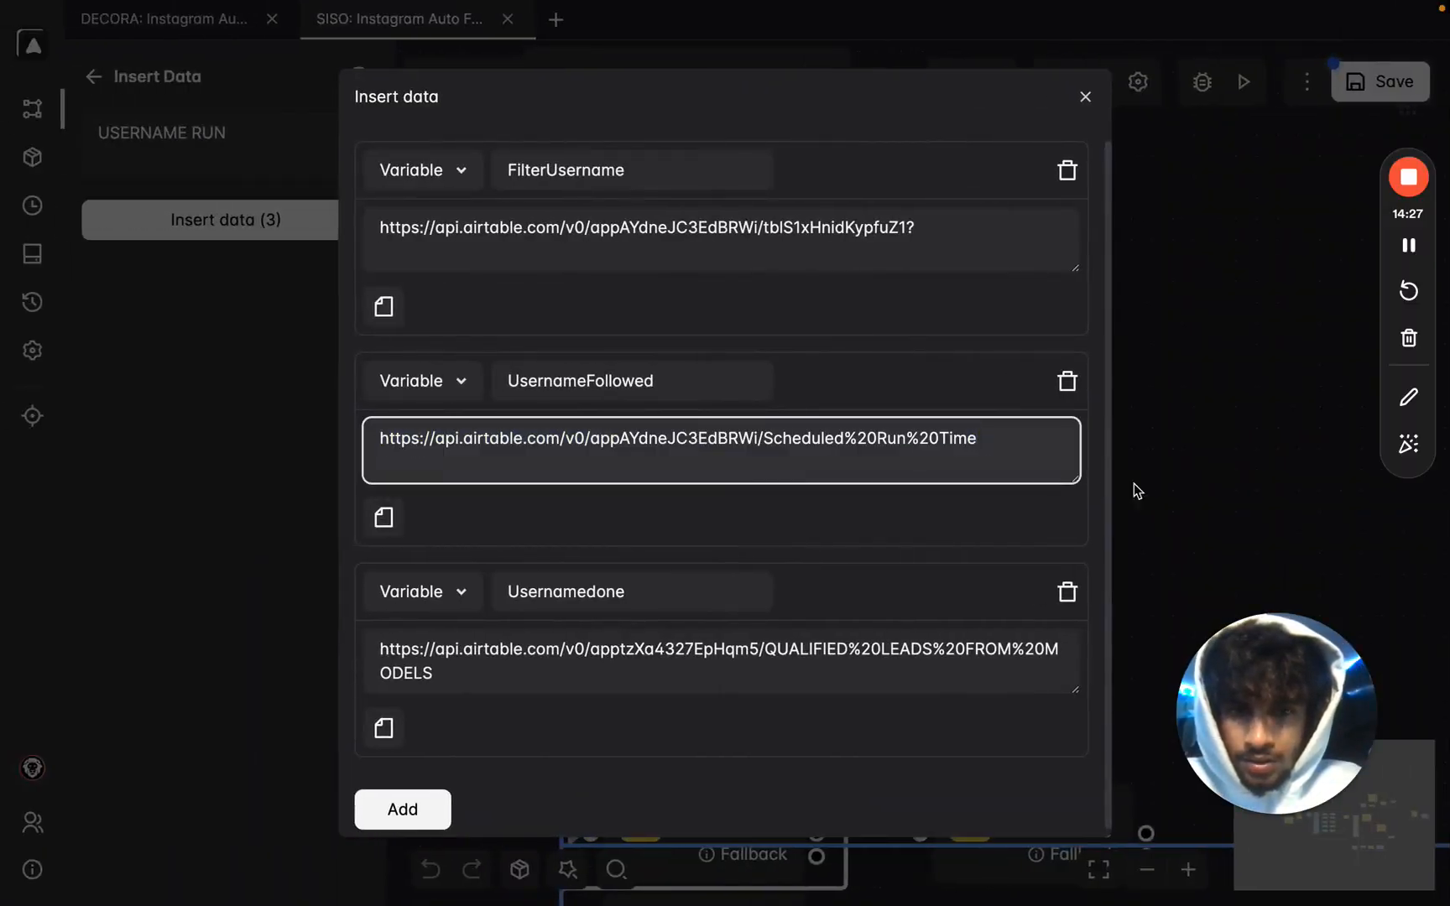
pyautogui.click(1205, 455)
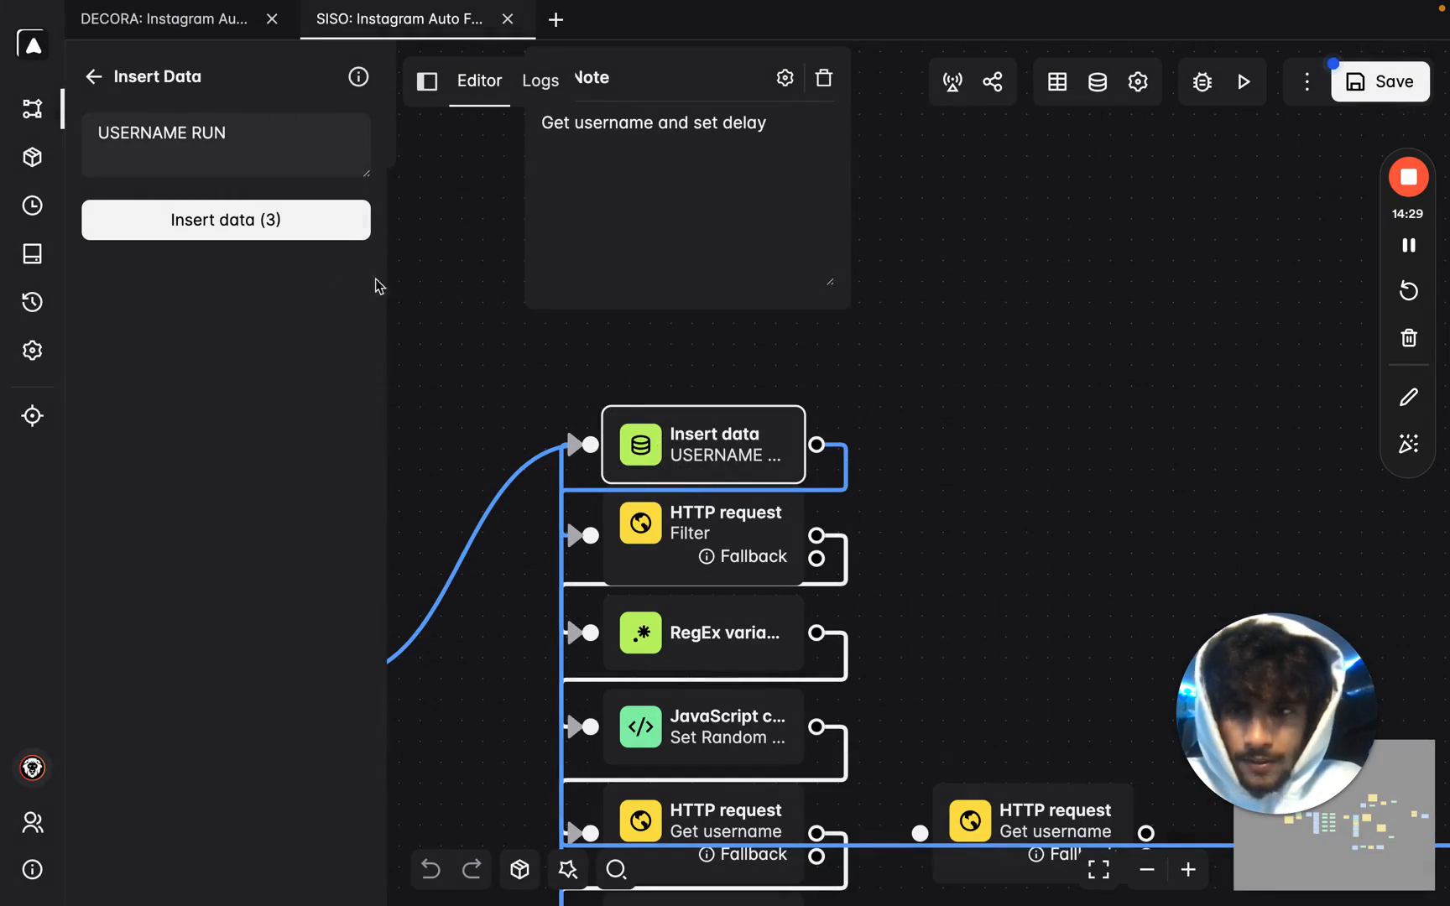
# Reopen Insert data (3)'s variables and open the QUALIFIED LEADS FROM MODELS update-records API docs.
pyautogui.click(281, 235)
pyautogui.moveTo(470, 669); pyautogui.dragTo(377, 649)
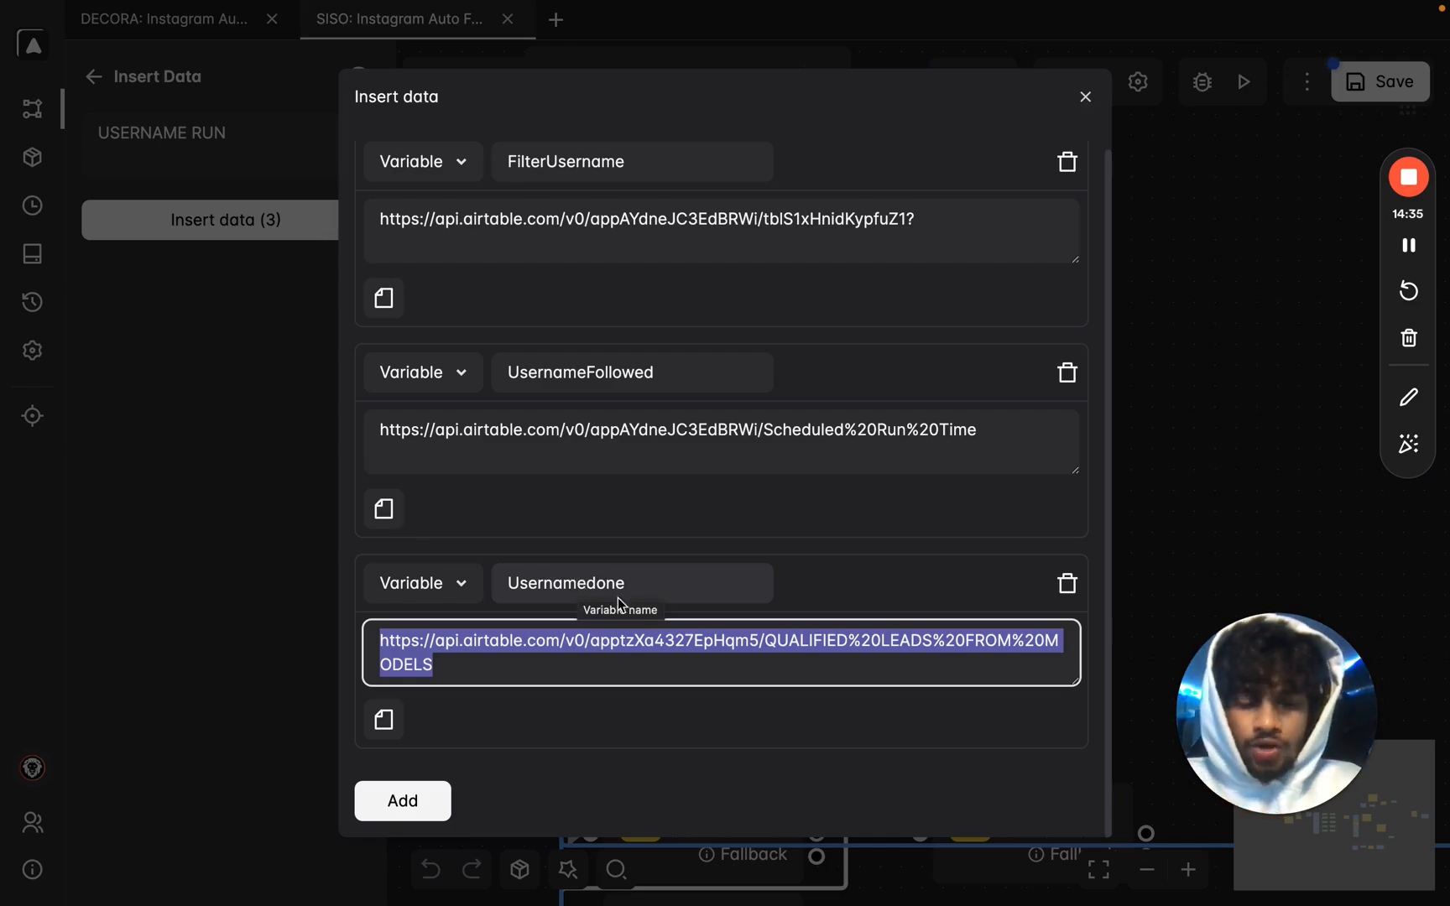
pyautogui.hotkey('ctrl', 'Right')
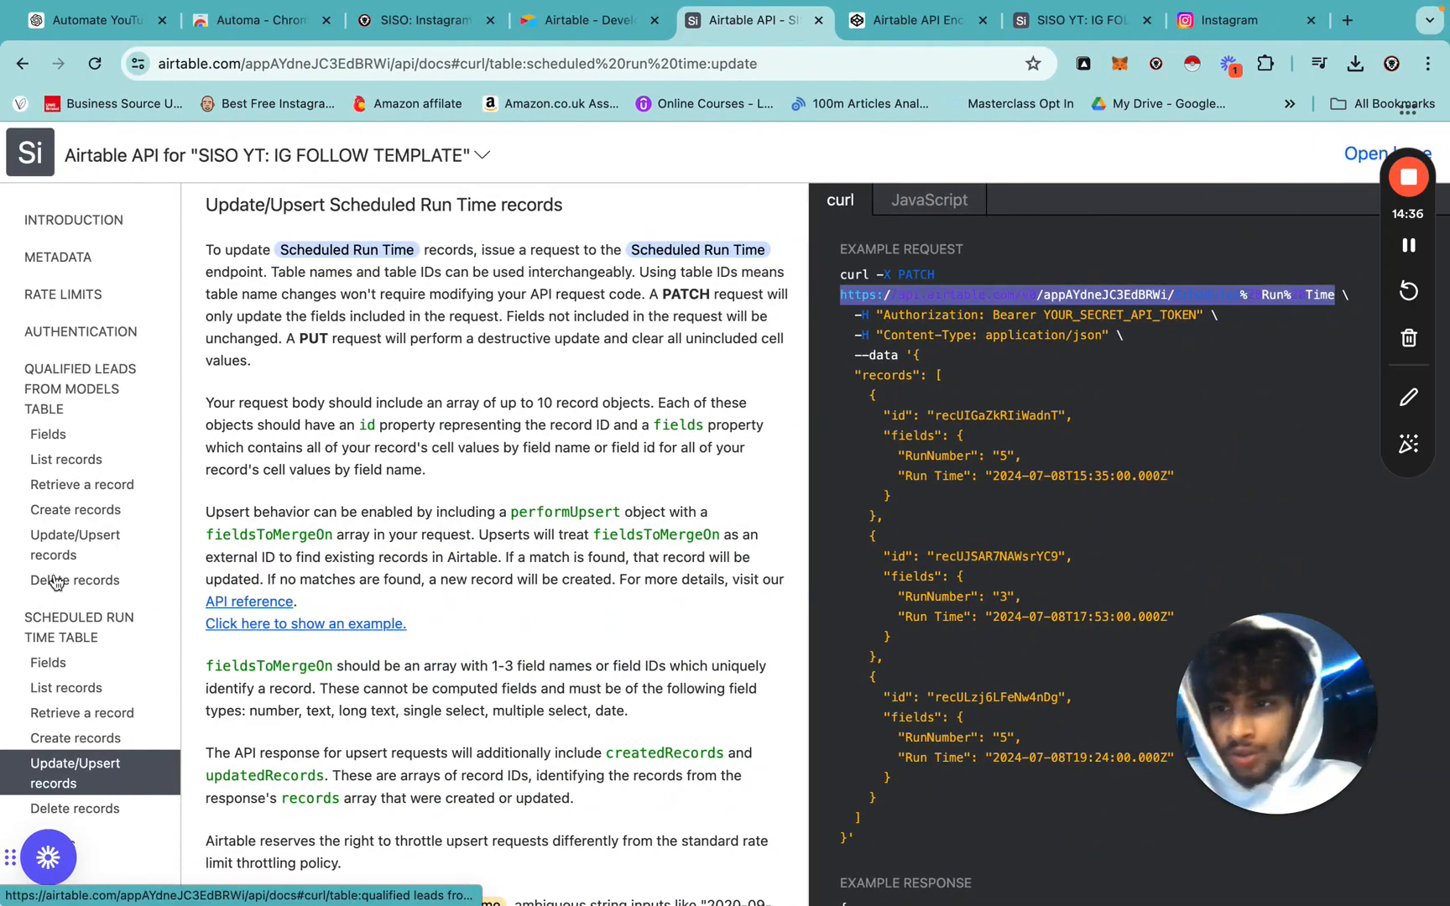
pyautogui.click(82, 386)
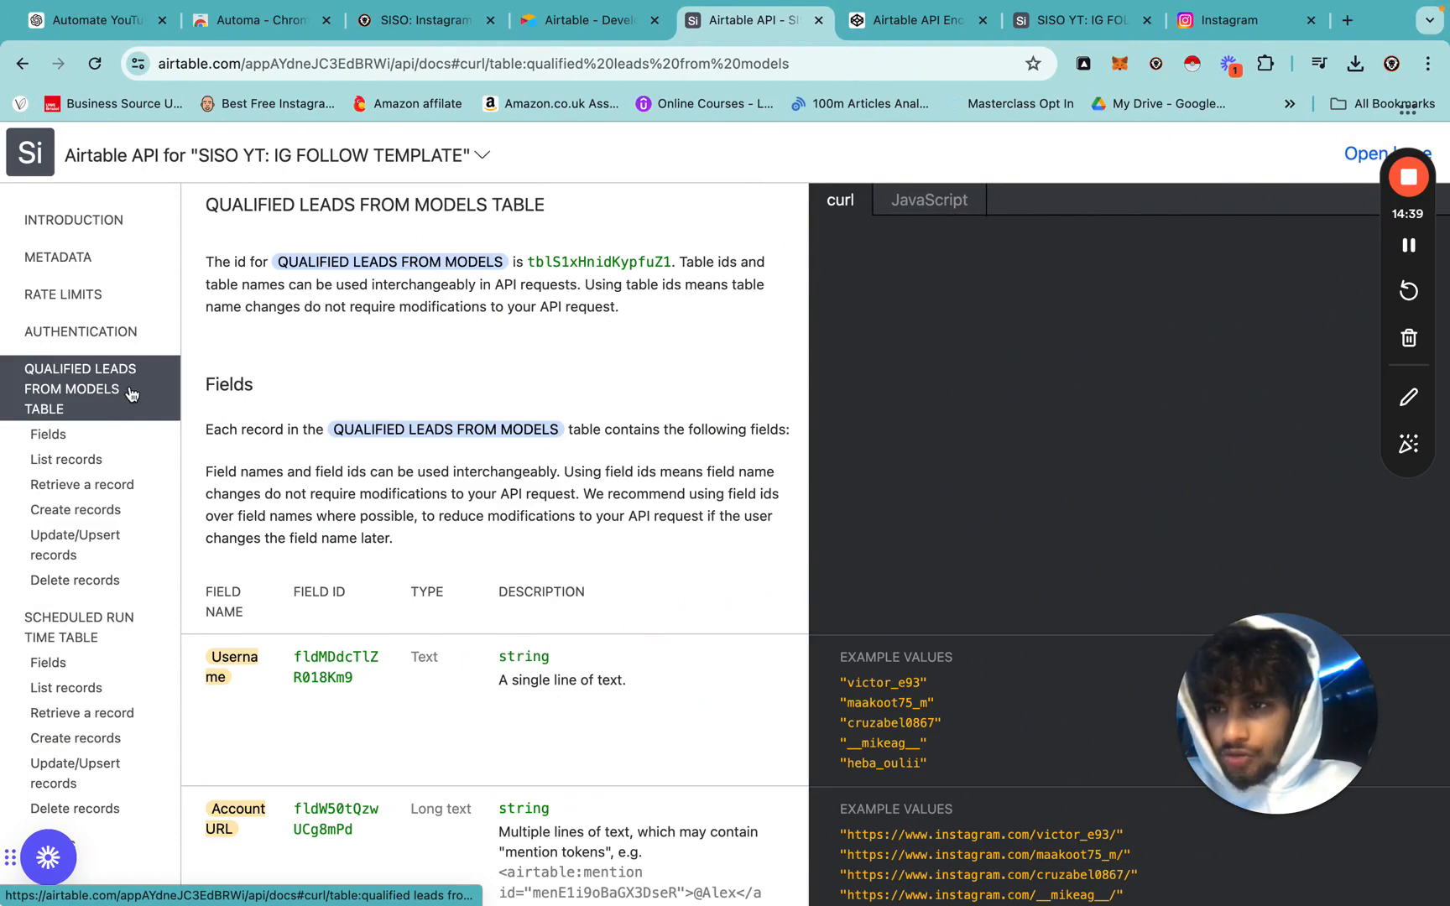
pyautogui.click(93, 544)
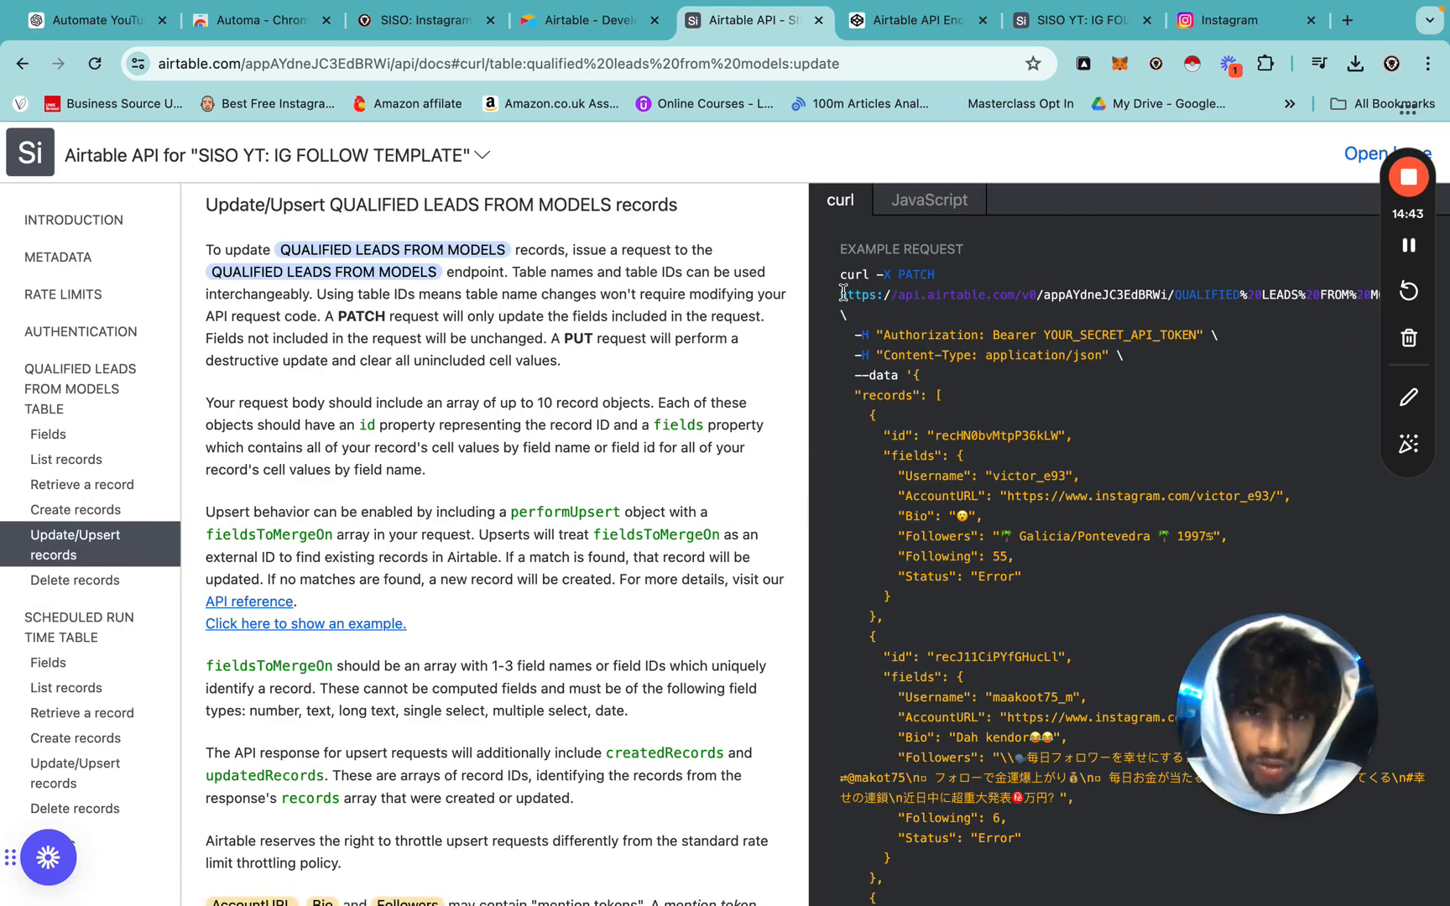
# Copy the QUALIFIED LEADS FROM MODELS endpoint URL and paste it over the Usernamedone value.
pyautogui.moveTo(876, 292); pyautogui.dragTo(1128, 300)
pyautogui.click(1123, 297)
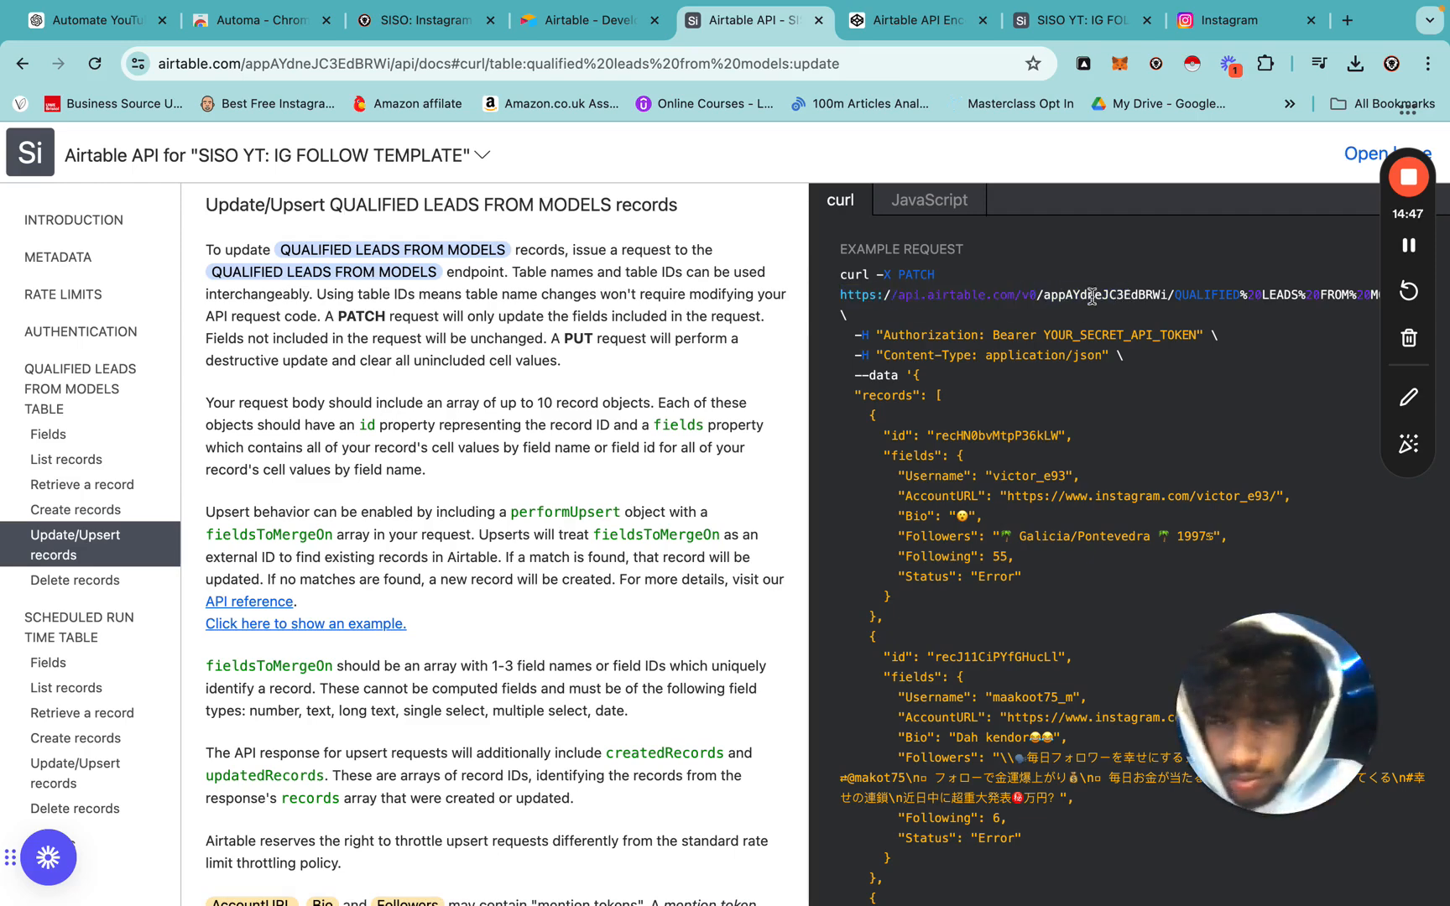
pyautogui.moveTo(840, 295); pyautogui.dragTo(1351, 296)
pyautogui.click(1352, 312)
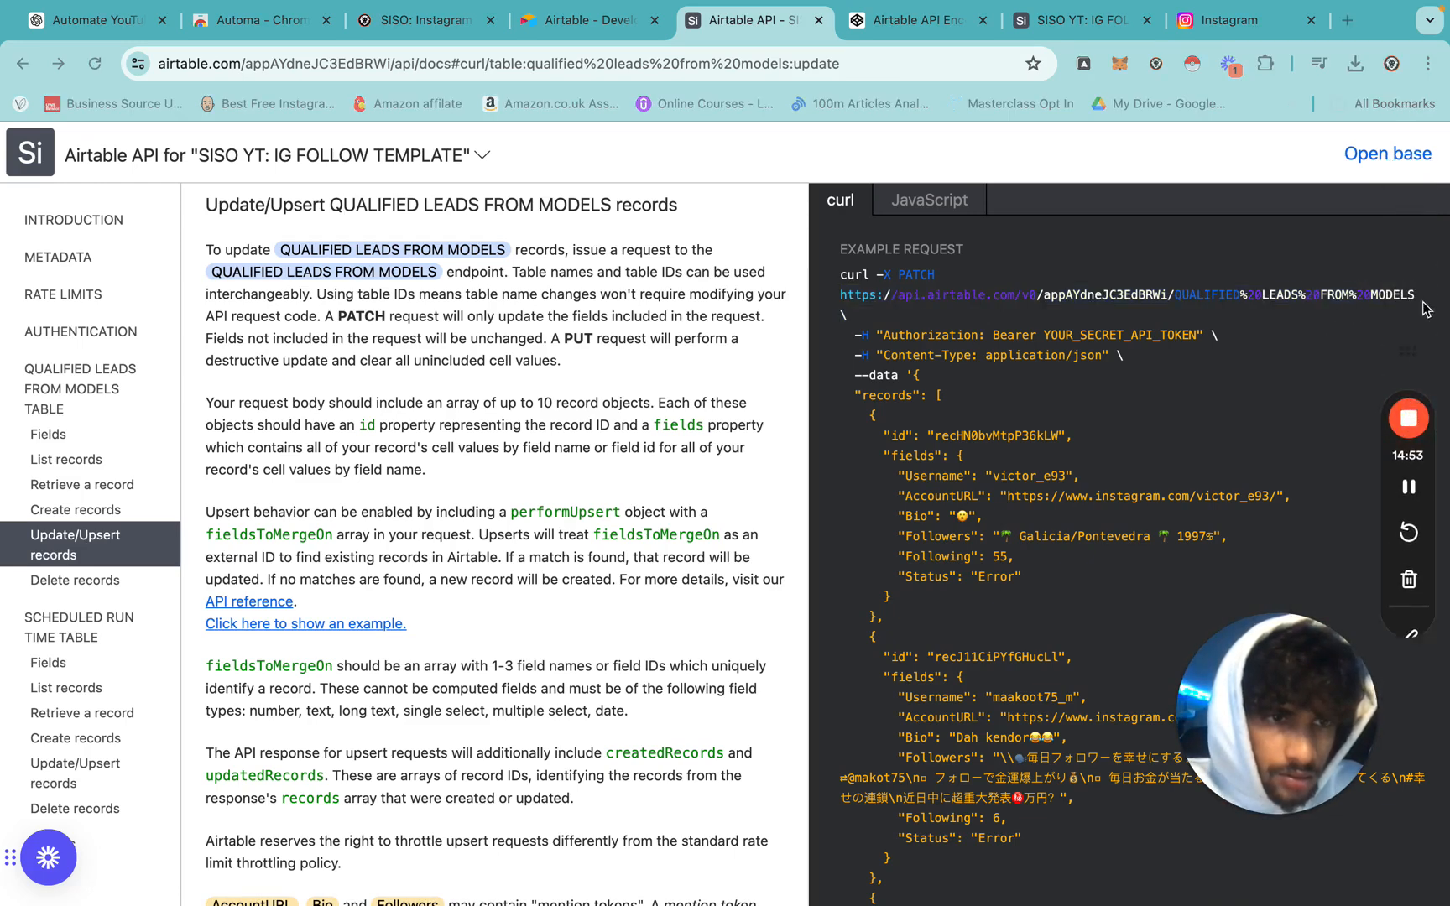
pyautogui.moveTo(840, 295); pyautogui.dragTo(1416, 311)
pyautogui.hotkey('ctrl', 'c')
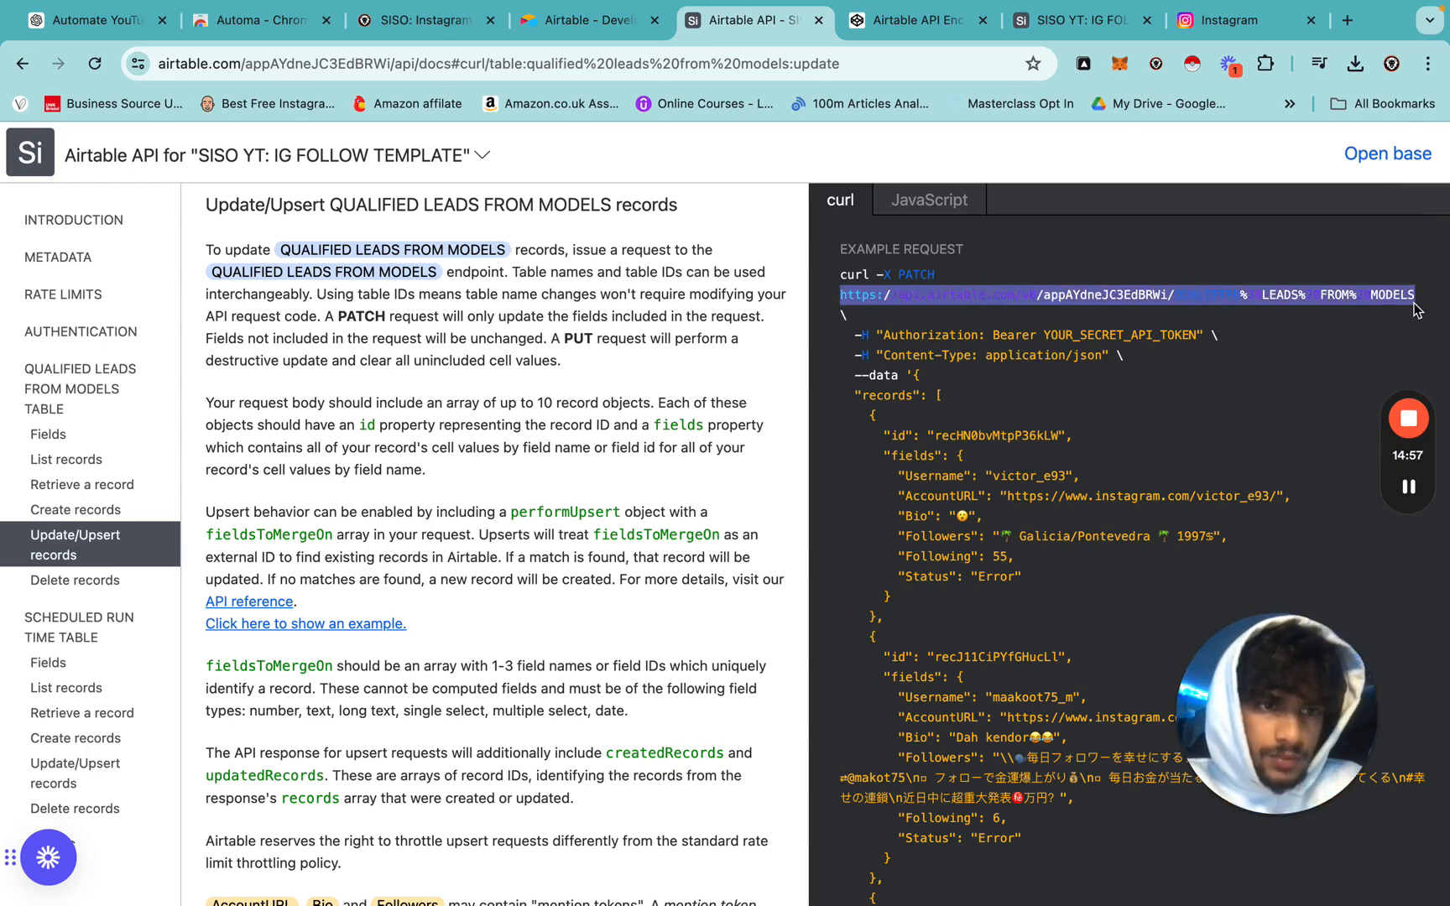
pyautogui.hotkey('ctrl', 'Left')
pyautogui.tripleClick(741, 641)
pyautogui.hotkey('ctrl', 'v')
# Close the stored variables and pan across the whole workflow, from Trigger to Repeat task.
pyautogui.click(1190, 306)
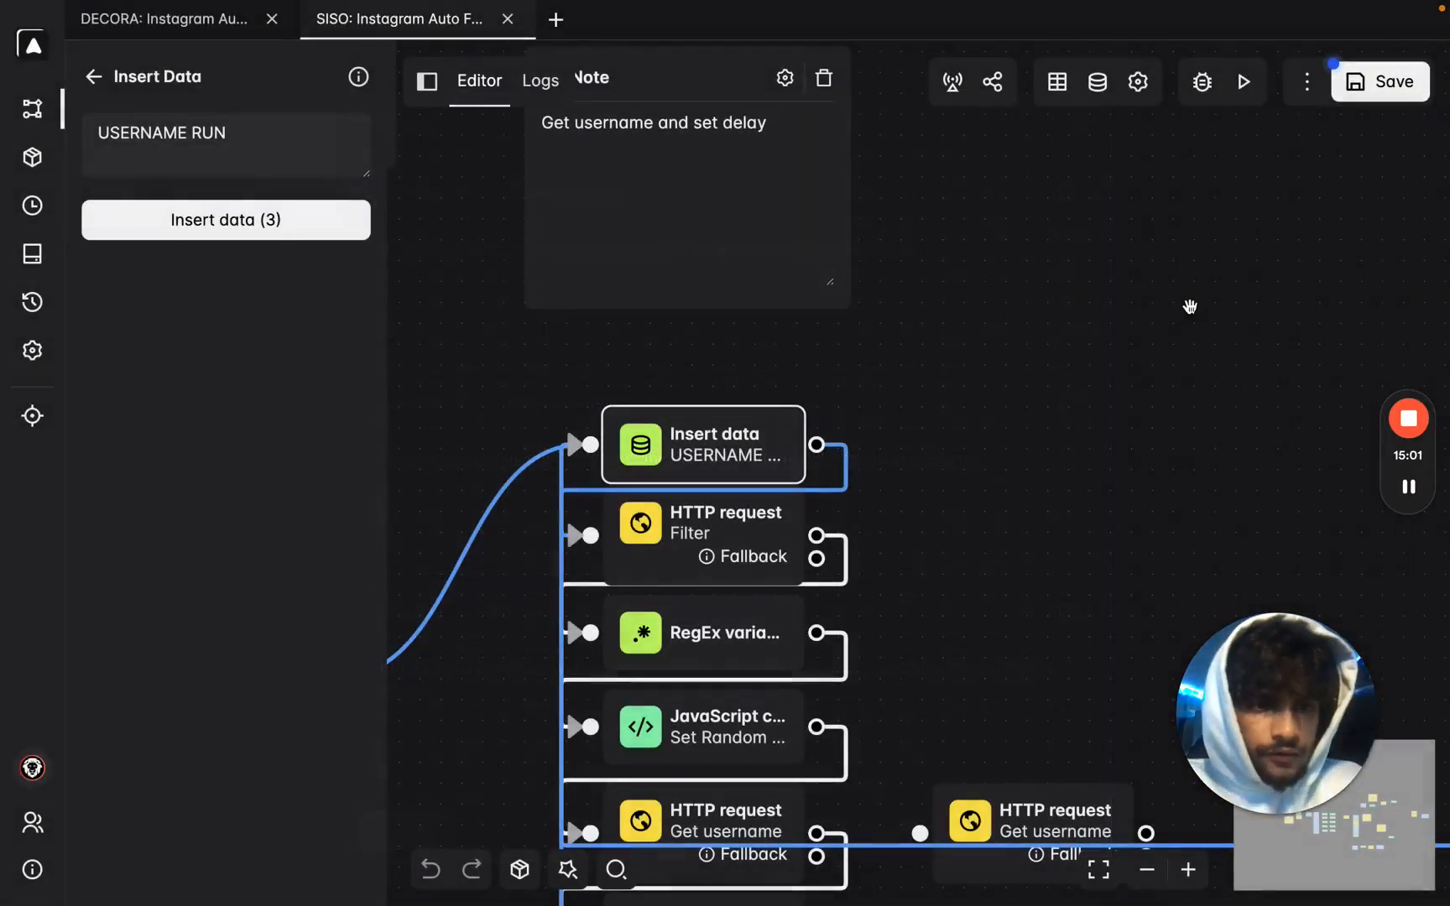
pyautogui.moveTo(1066, 521); pyautogui.dragTo(885, 275)
pyautogui.scroll(-4, 886, 277)
pyautogui.moveTo(1083, 325); pyautogui.dragTo(896, 164)
pyautogui.moveTo(988, 735); pyautogui.dragTo(615, 657)
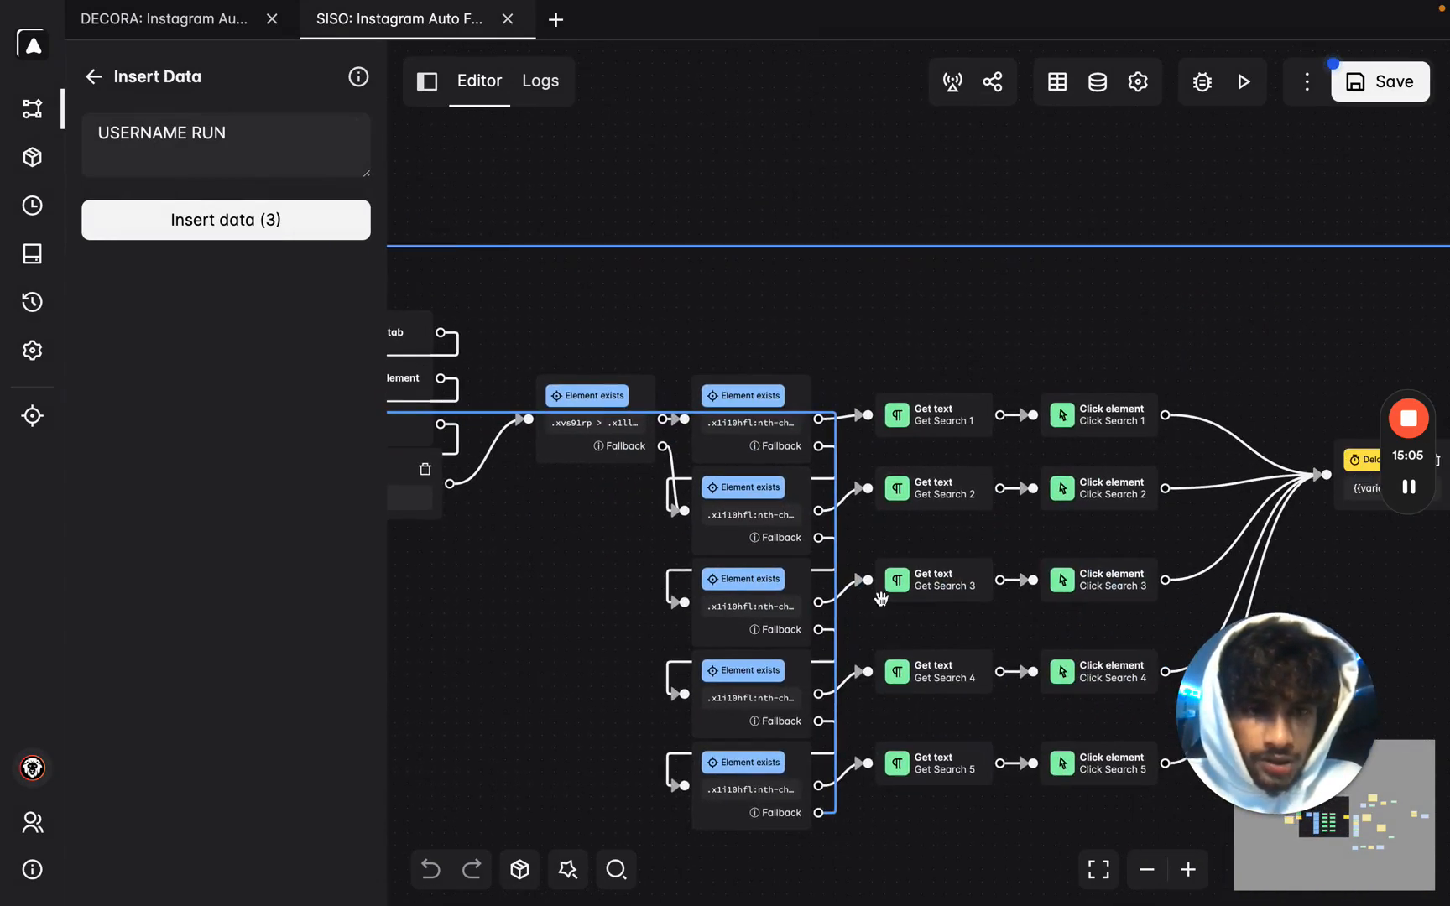
pyautogui.moveTo(1275, 344); pyautogui.dragTo(596, 296)
pyautogui.moveTo(1200, 562); pyautogui.dragTo(1146, 677)
pyautogui.scroll(-4, 1147, 678)
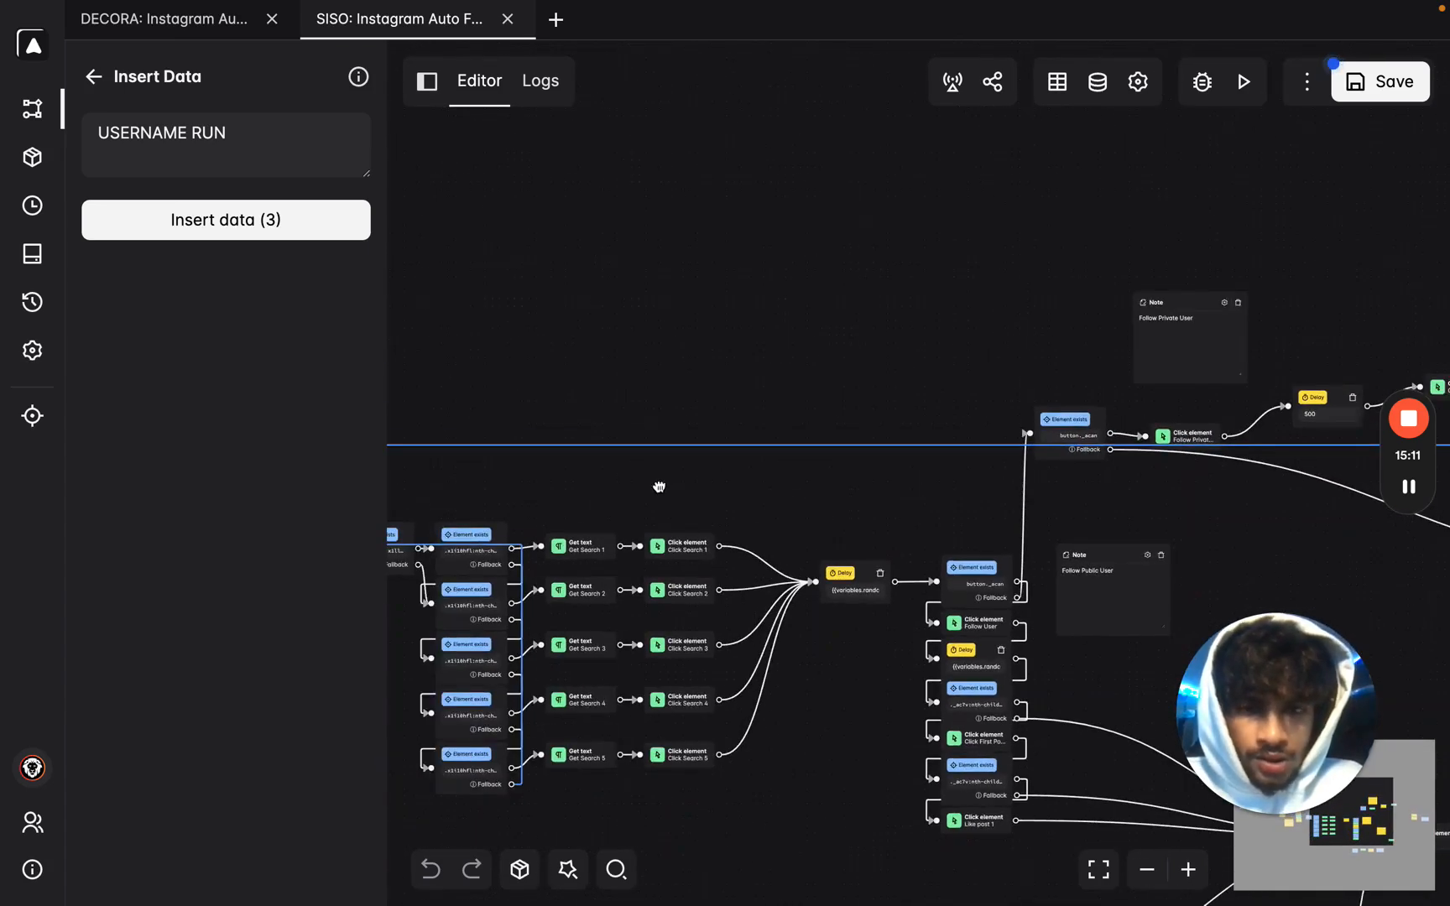
pyautogui.moveTo(611, 487); pyautogui.dragTo(1424, 470)
pyautogui.moveTo(606, 481); pyautogui.dragTo(630, 524)
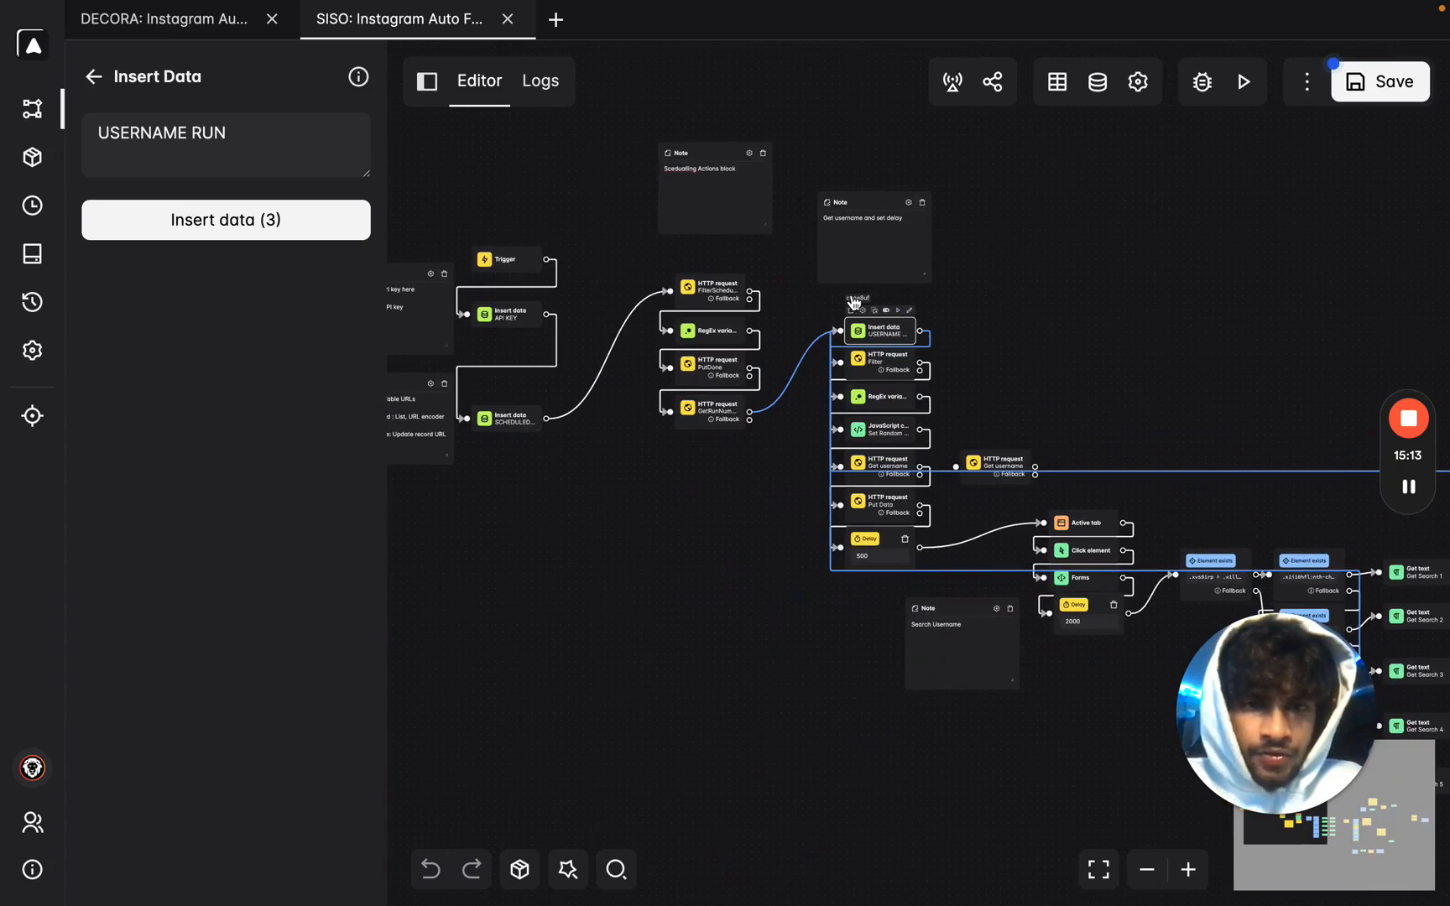
pyautogui.scroll(5, 852, 302)
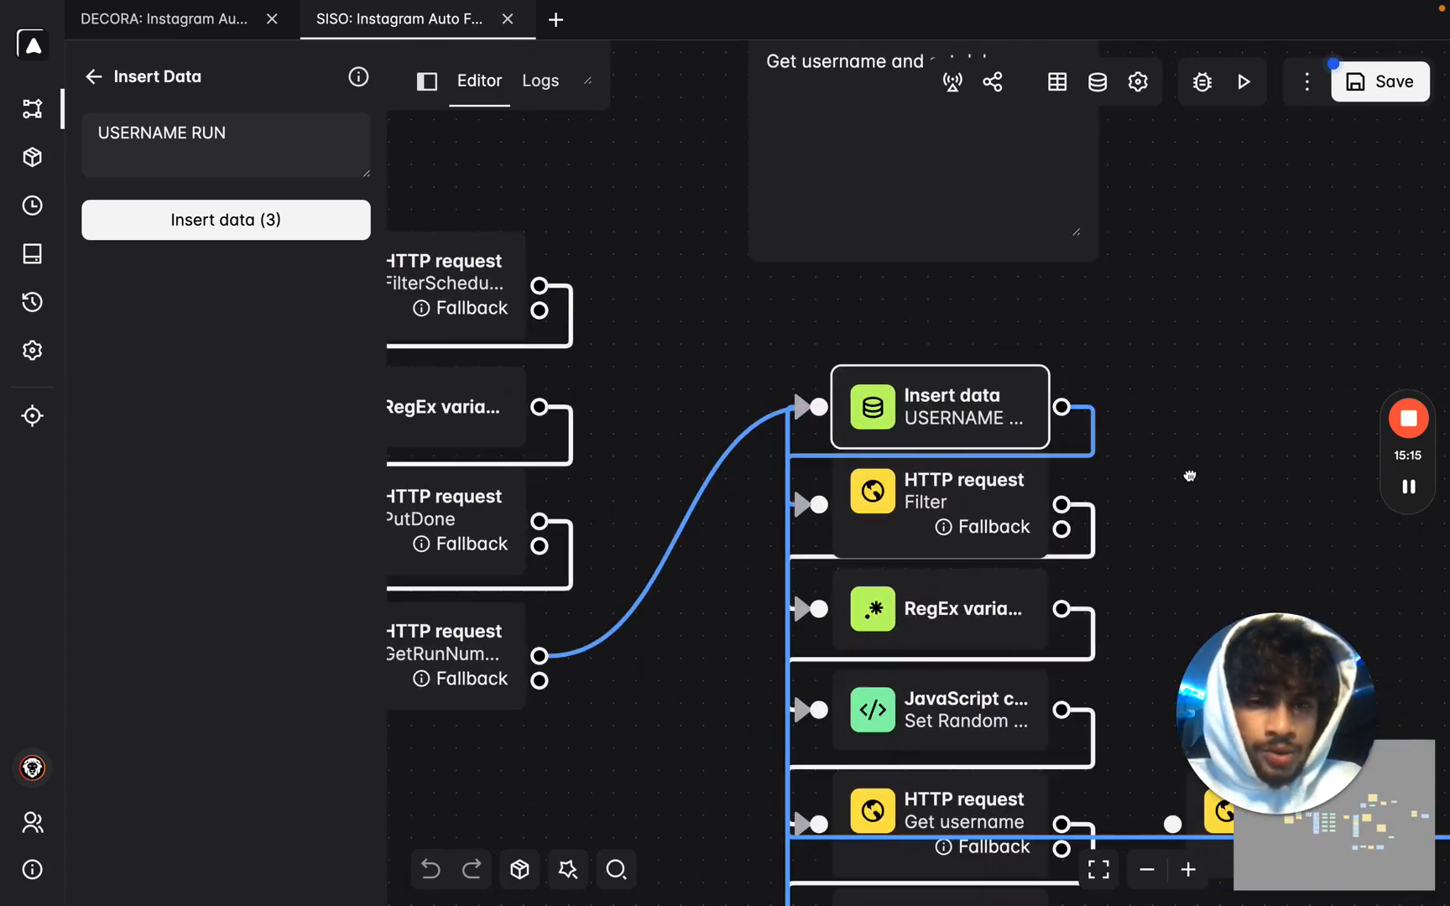
pyautogui.moveTo(1201, 487); pyautogui.dragTo(1142, 404)
# Check the Filter HTTP request block, then save the workflow and return to Instagram.
pyautogui.click(824, 429)
pyautogui.scroll(-3, 208, 290)
pyautogui.scroll(3, 208, 290)
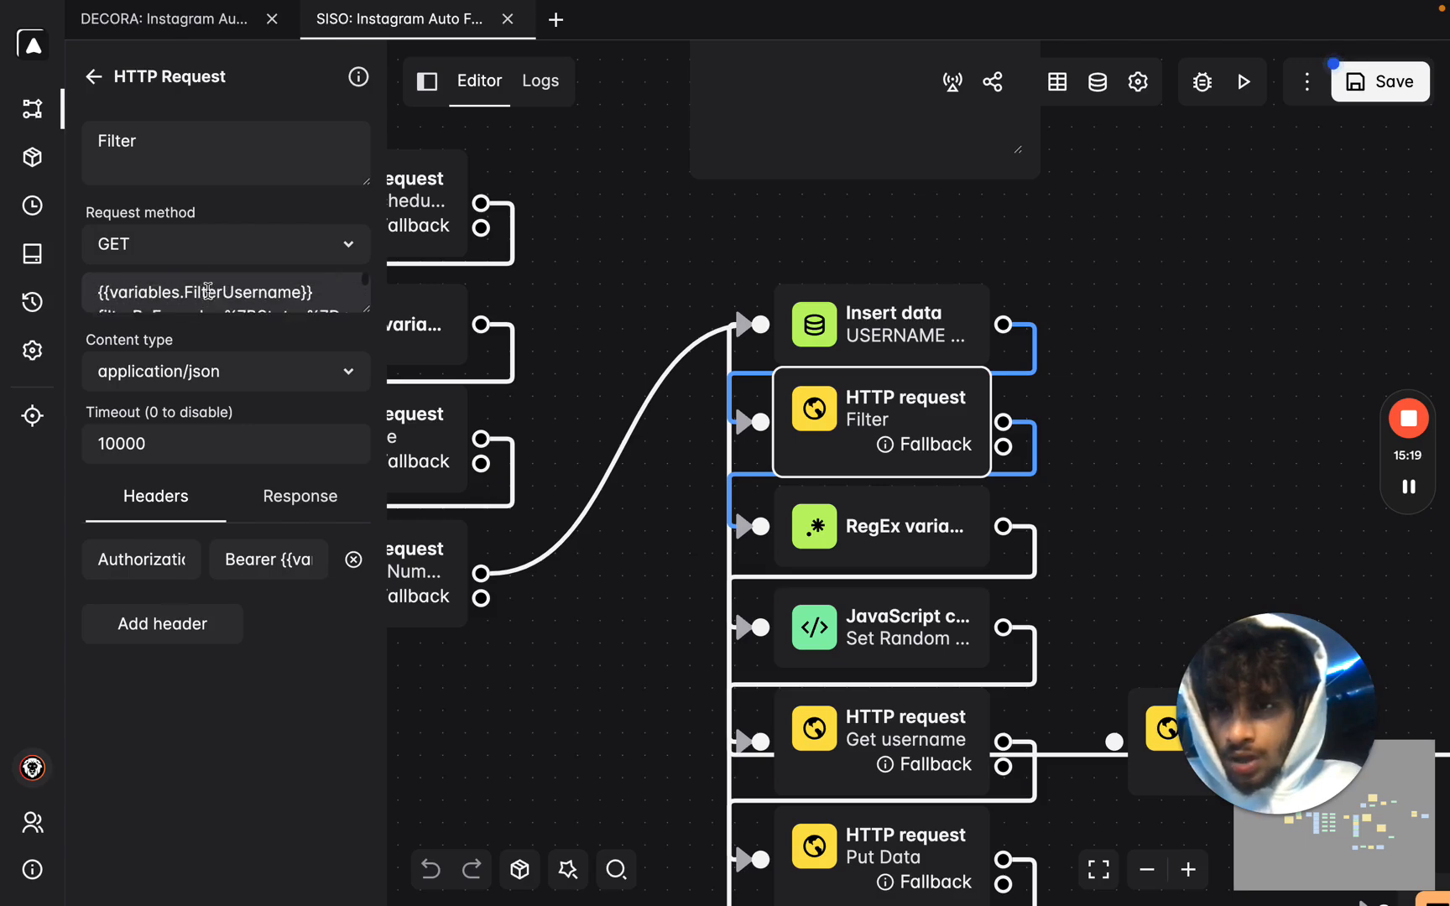
pyautogui.scroll(-3, 1086, 433)
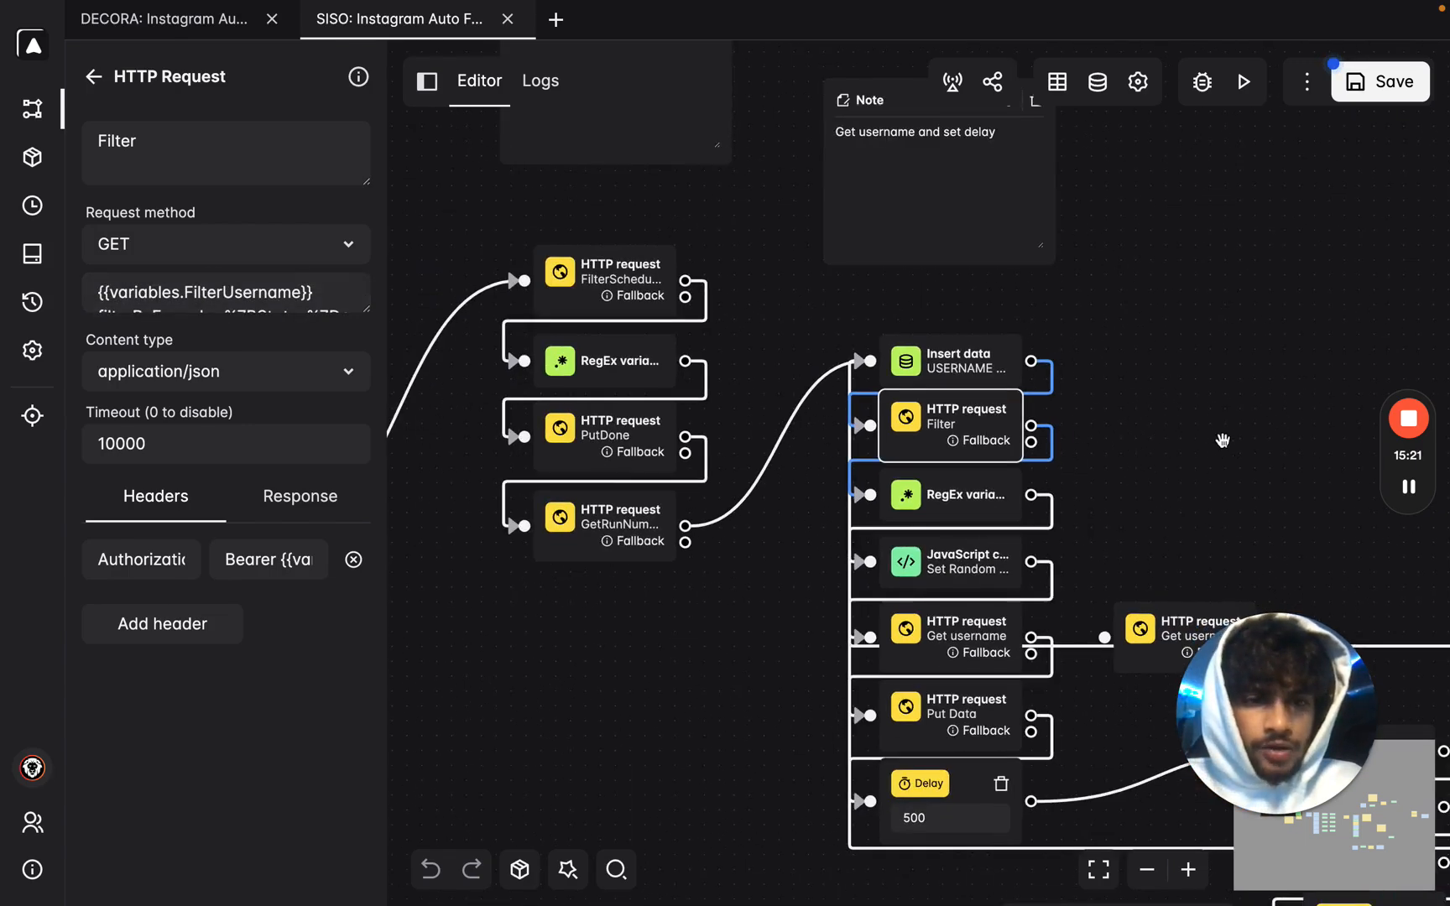
pyautogui.moveTo(1221, 440); pyautogui.dragTo(858, 271)
pyautogui.scroll(-5, 858, 271)
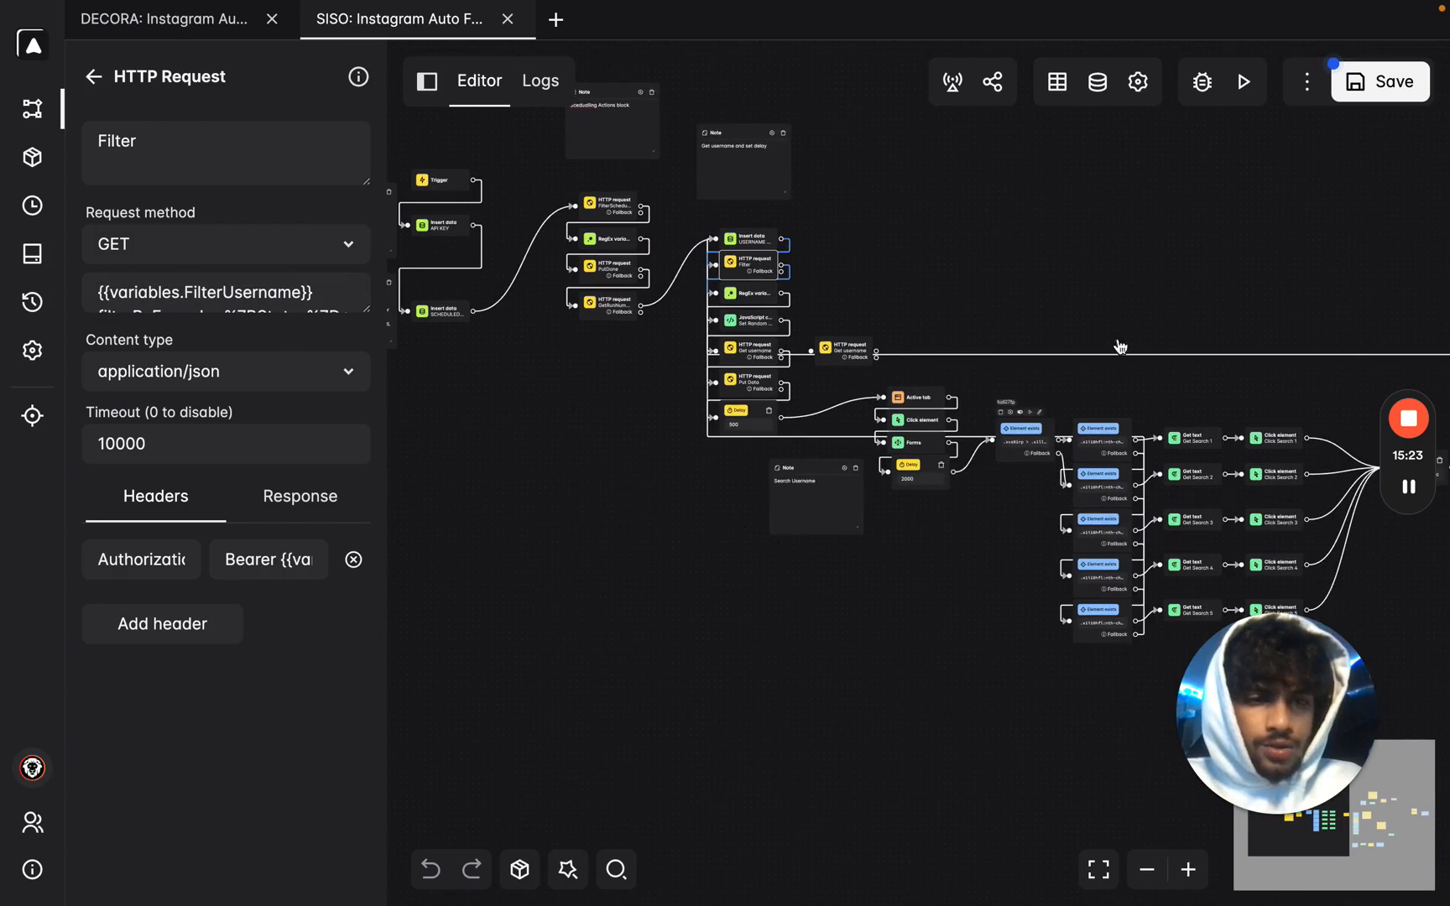
pyautogui.click(1370, 88)
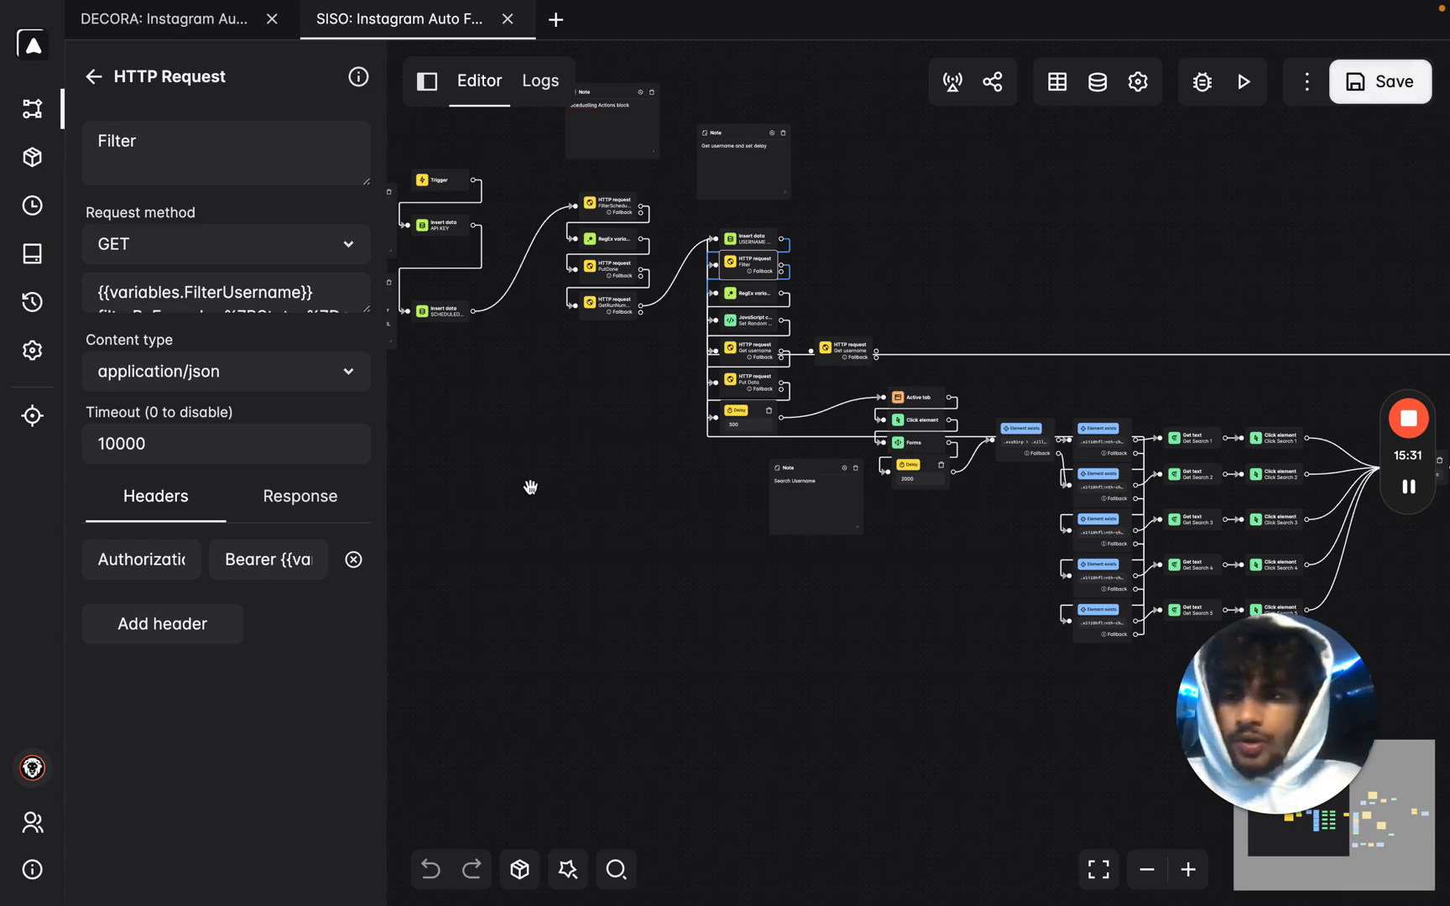
pyautogui.hotkey('ctrl', 'Left')
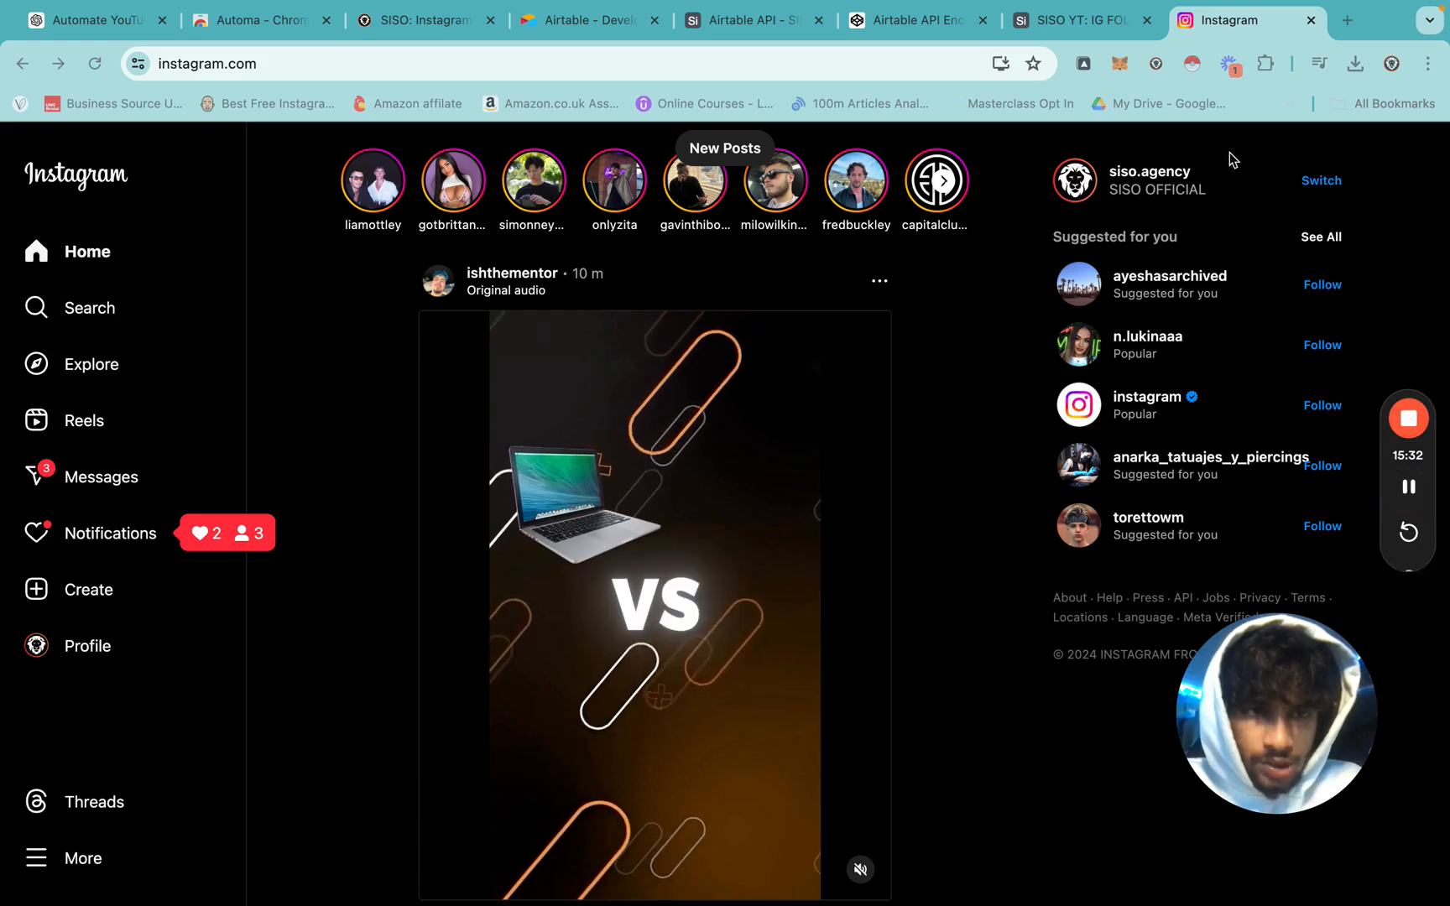
# Run the latest SISO Instagram workflow from the Automa extension's workflow list.
pyautogui.click(1084, 64)
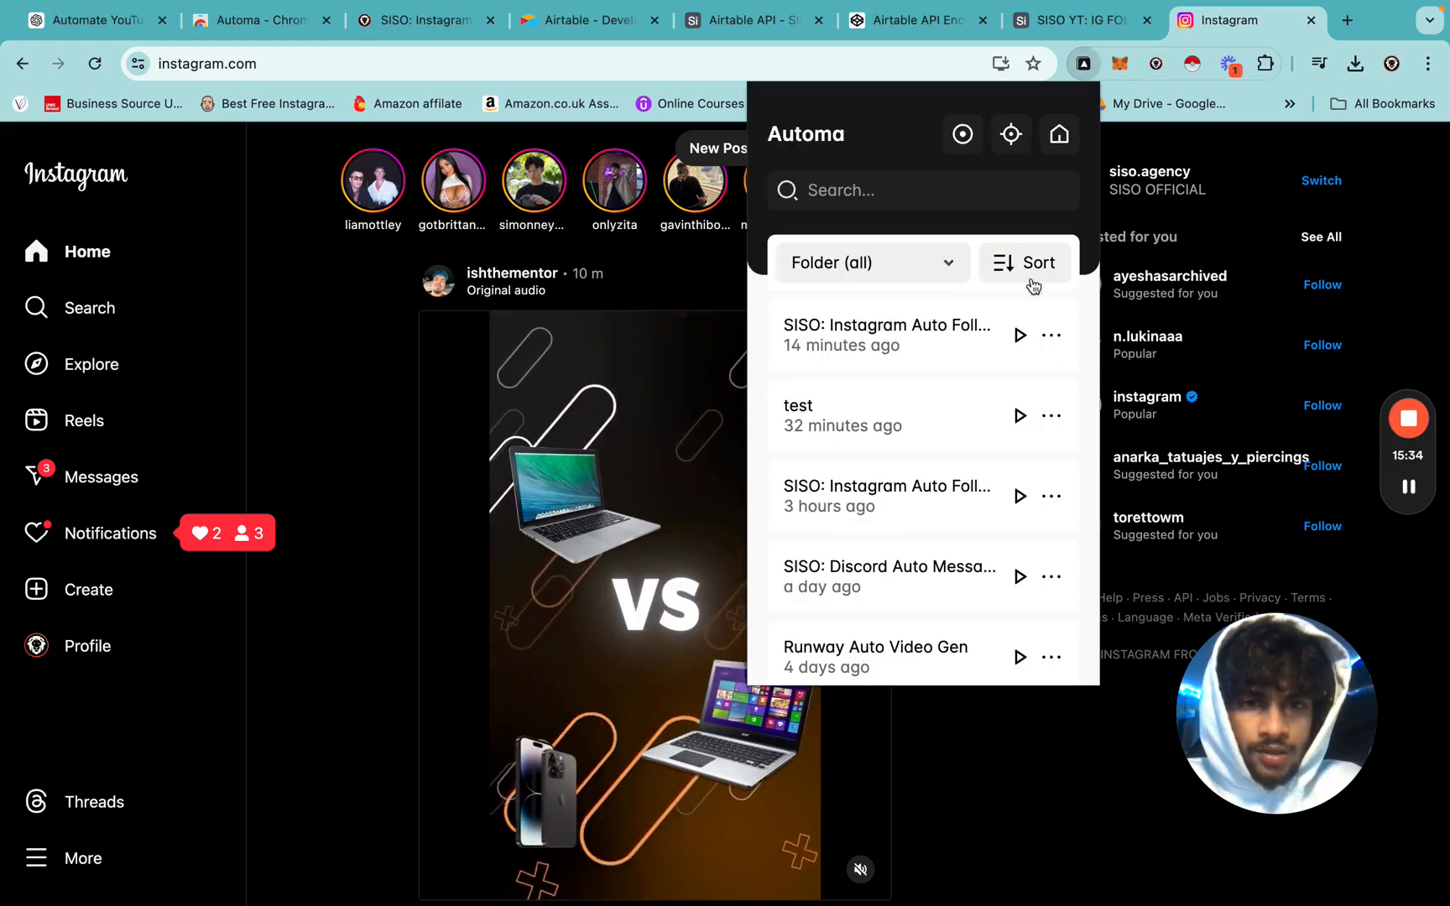
pyautogui.click(1020, 336)
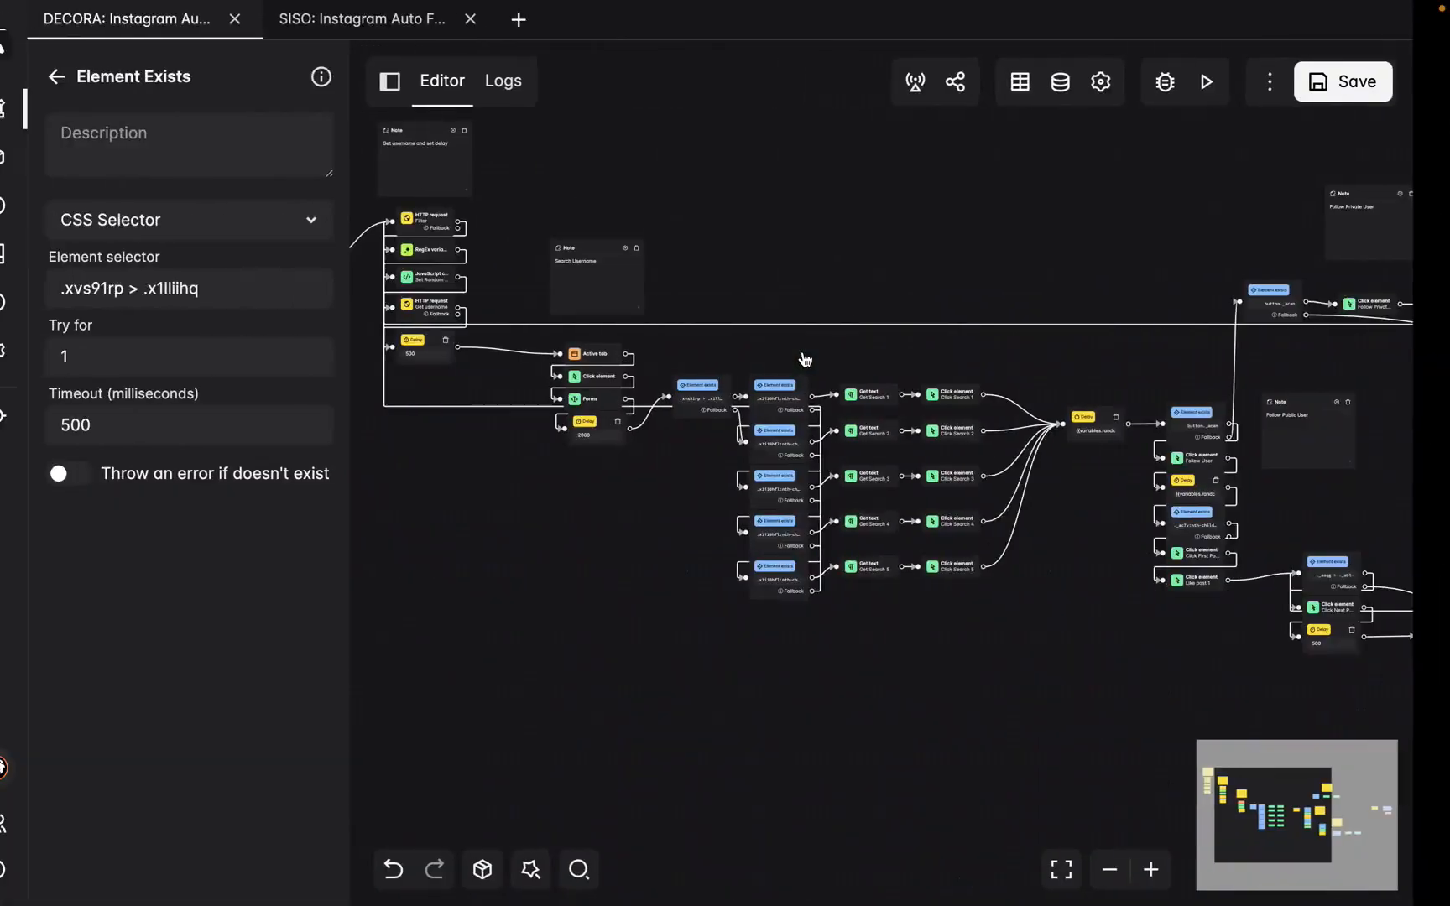
# Open the Trigger block's settings and its Edit Triggers list.
pyautogui.moveTo(537, 515); pyautogui.dragTo(951, 514)
pyautogui.doubleClick(951, 512)
pyautogui.moveTo(690, 527); pyautogui.dragTo(851, 855)
pyautogui.moveTo(684, 563); pyautogui.dragTo(910, 890)
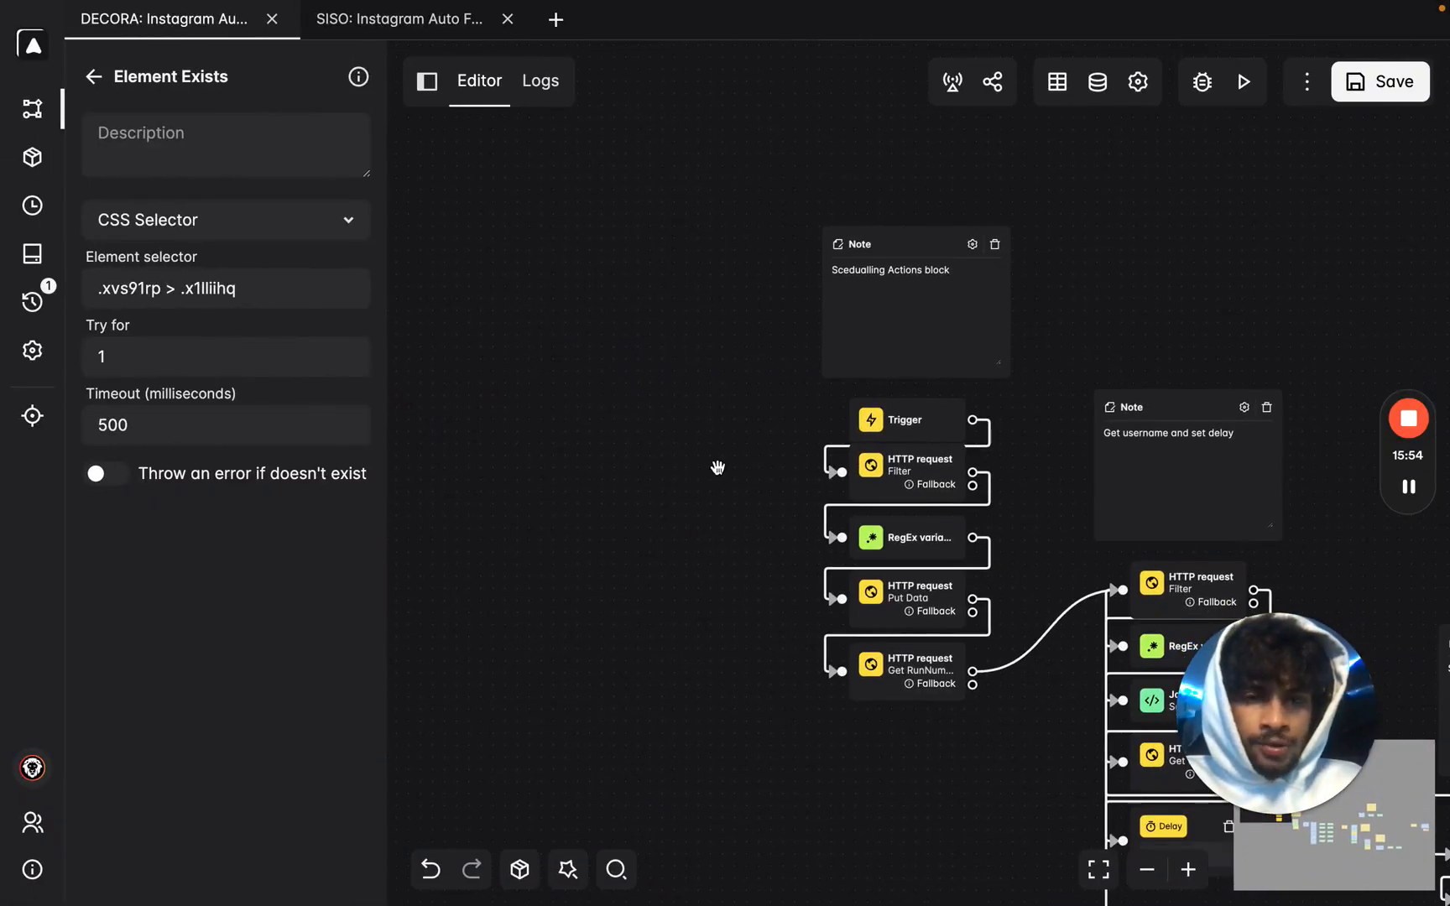
pyautogui.scroll(3, 717, 467)
pyautogui.doubleClick(1046, 403)
pyautogui.click(226, 228)
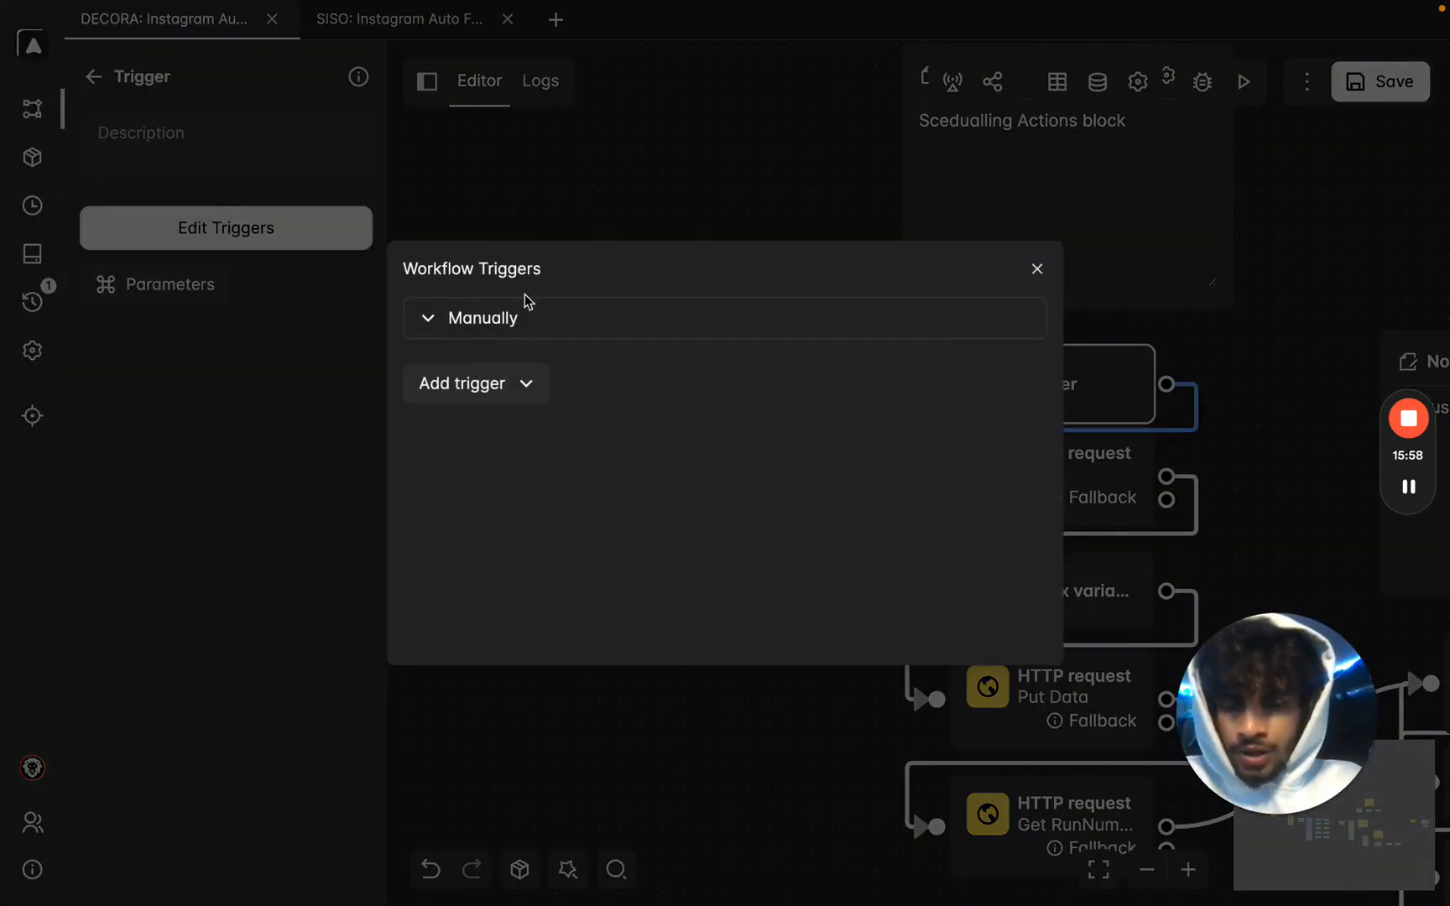
# Add an Interval trigger with a 2.5-minute interval and a 1-minute delay.
pyautogui.click(479, 327)
pyautogui.click(479, 327)
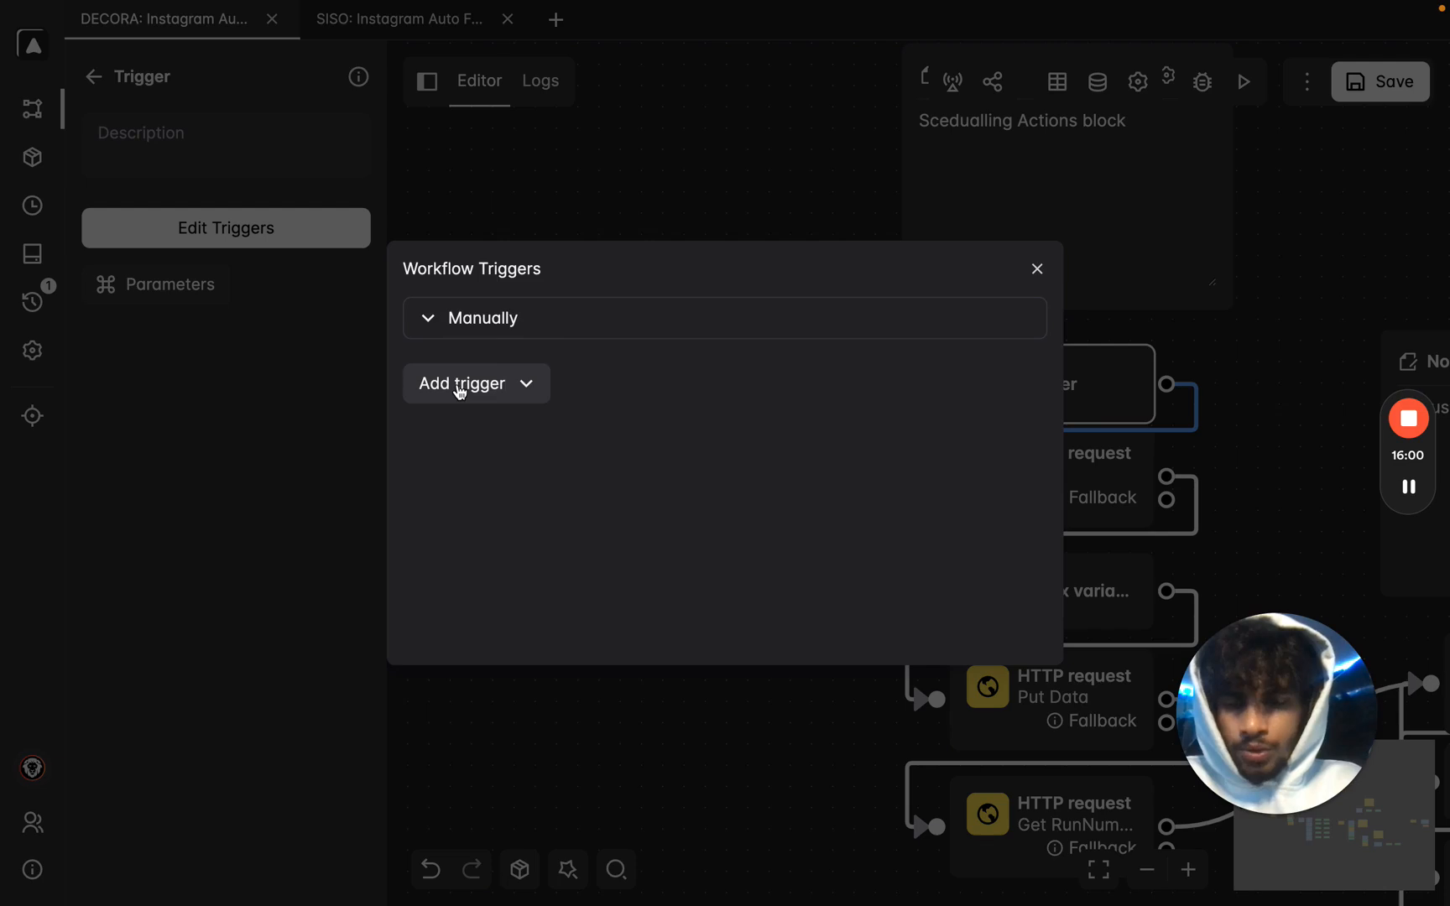
pyautogui.click(460, 386)
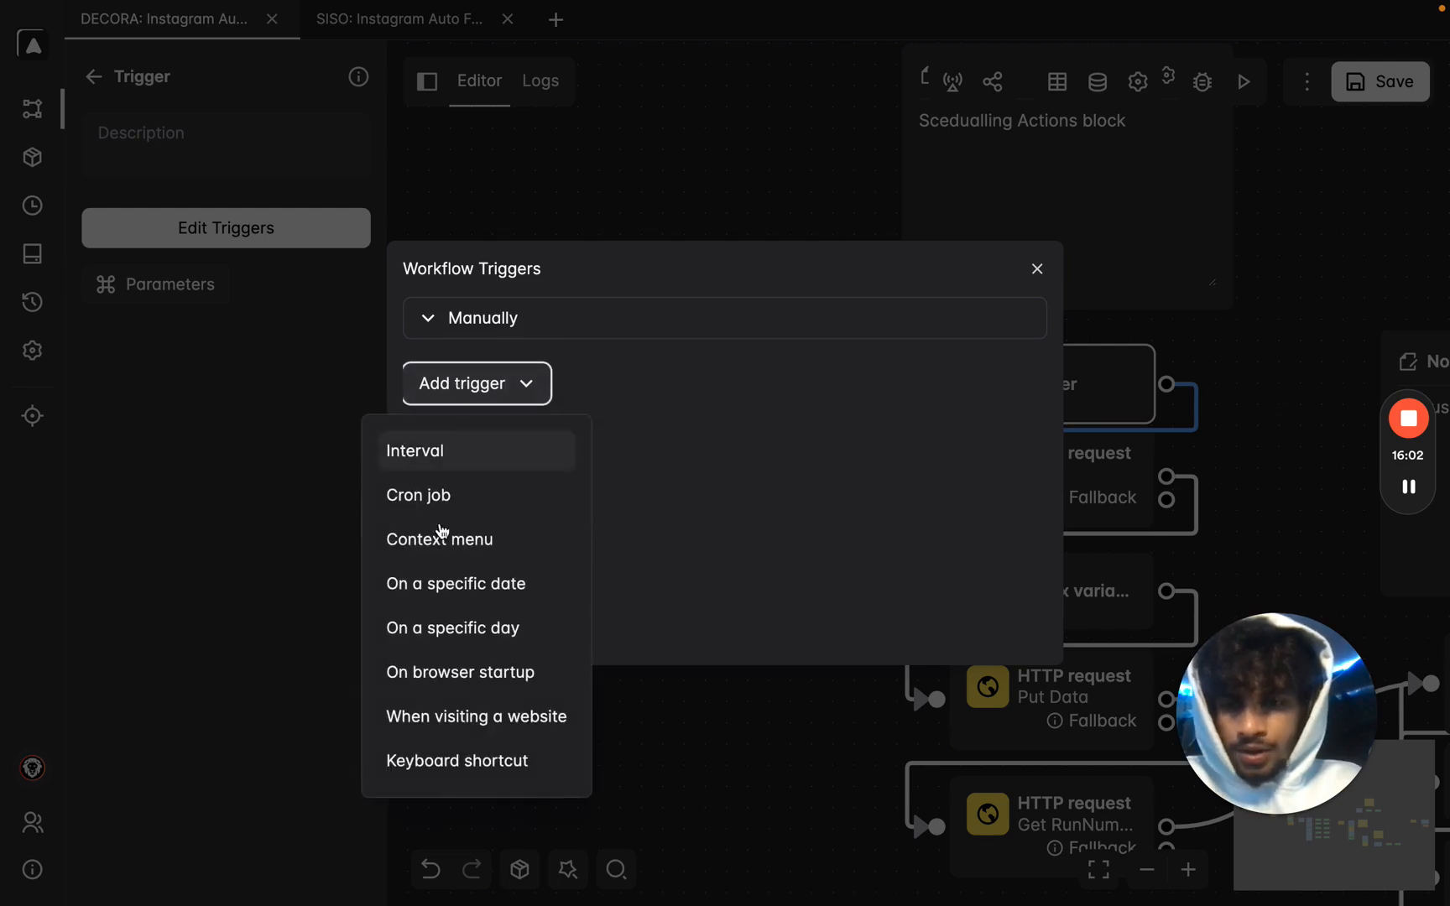
pyautogui.click(483, 448)
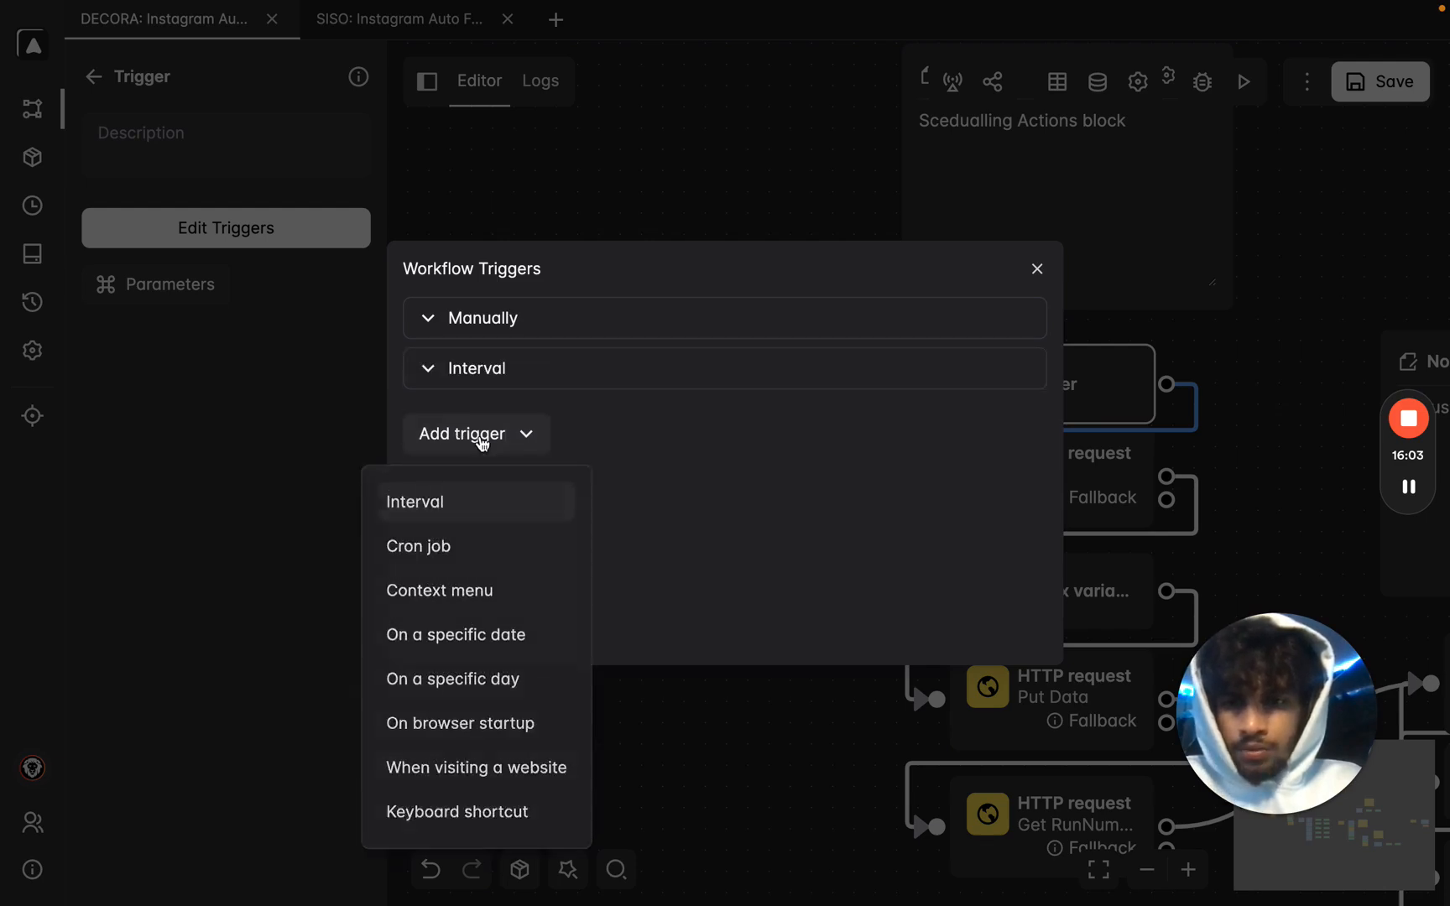
pyautogui.click(556, 380)
pyautogui.click(492, 430)
pyautogui.press('BackSpace')
pyautogui.press('BackSpace')
pyautogui.write('360')
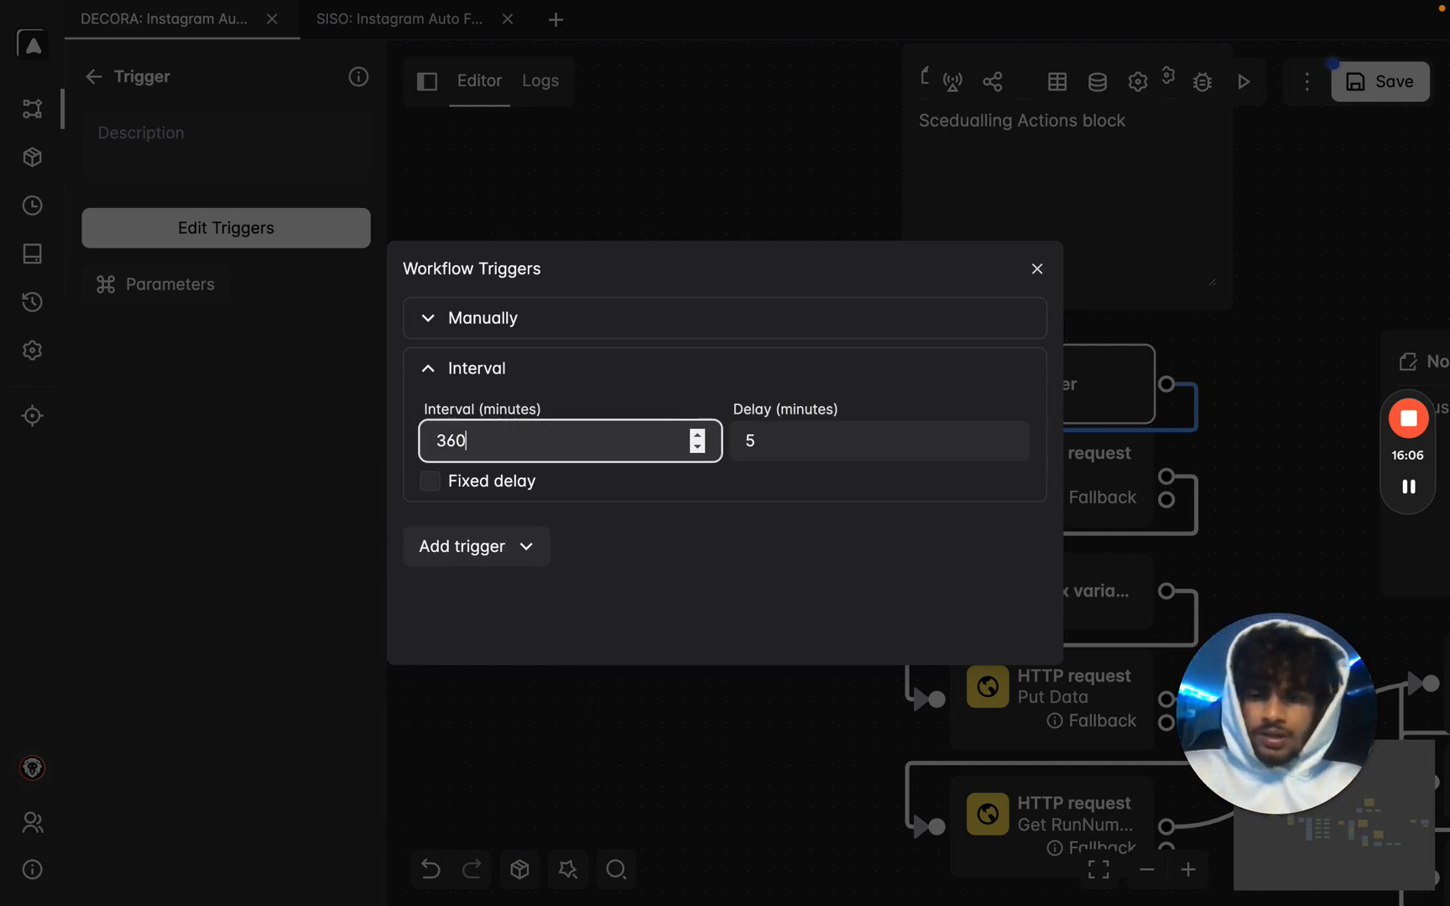
pyautogui.press('BackSpace')
pyautogui.write('2')
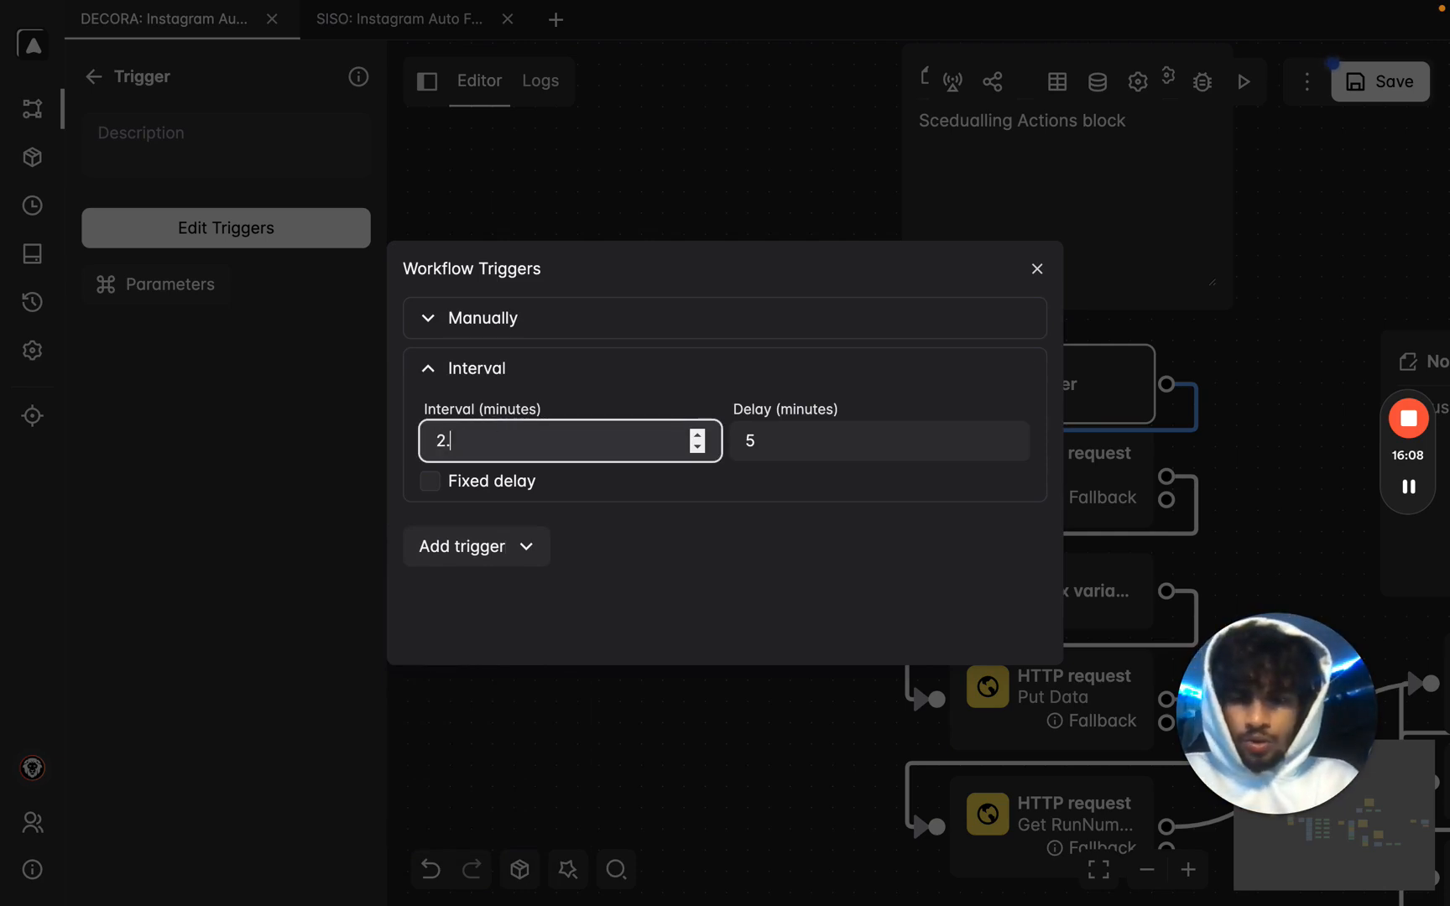
pyautogui.write('.5')
pyautogui.click(806, 430)
pyautogui.press('BackSpace')
pyautogui.write('1')
# Delete the Interval trigger again, keeping only the manual trigger, and close the triggers window.
pyautogui.click(1022, 371)
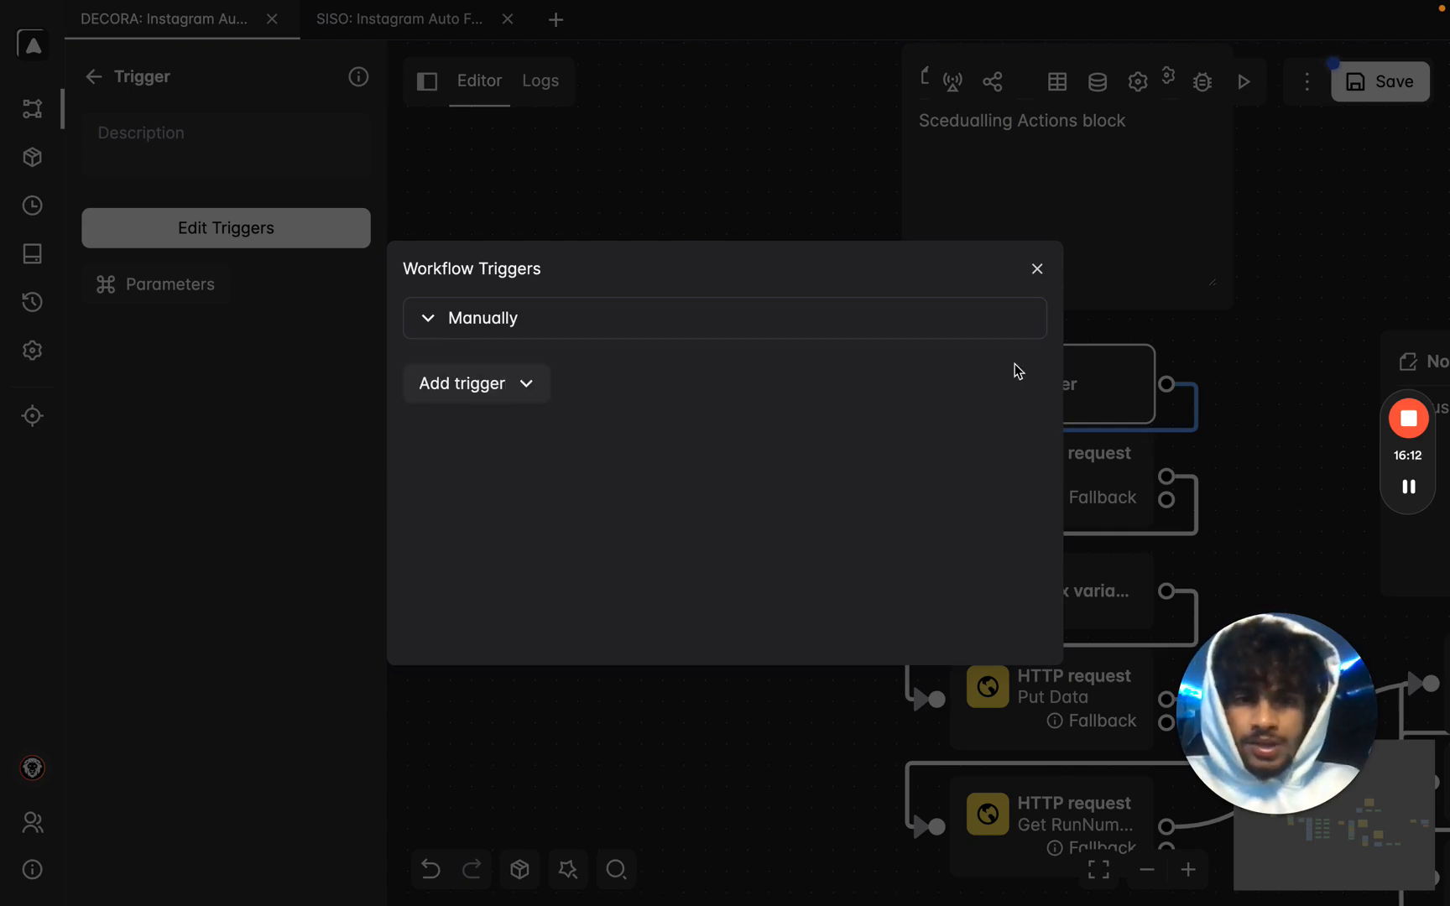
pyautogui.click(1040, 271)
pyautogui.moveTo(1316, 279); pyautogui.dragTo(895, 153)
pyautogui.scroll(2, 897, 146)
pyautogui.scroll(-1, 896, 158)
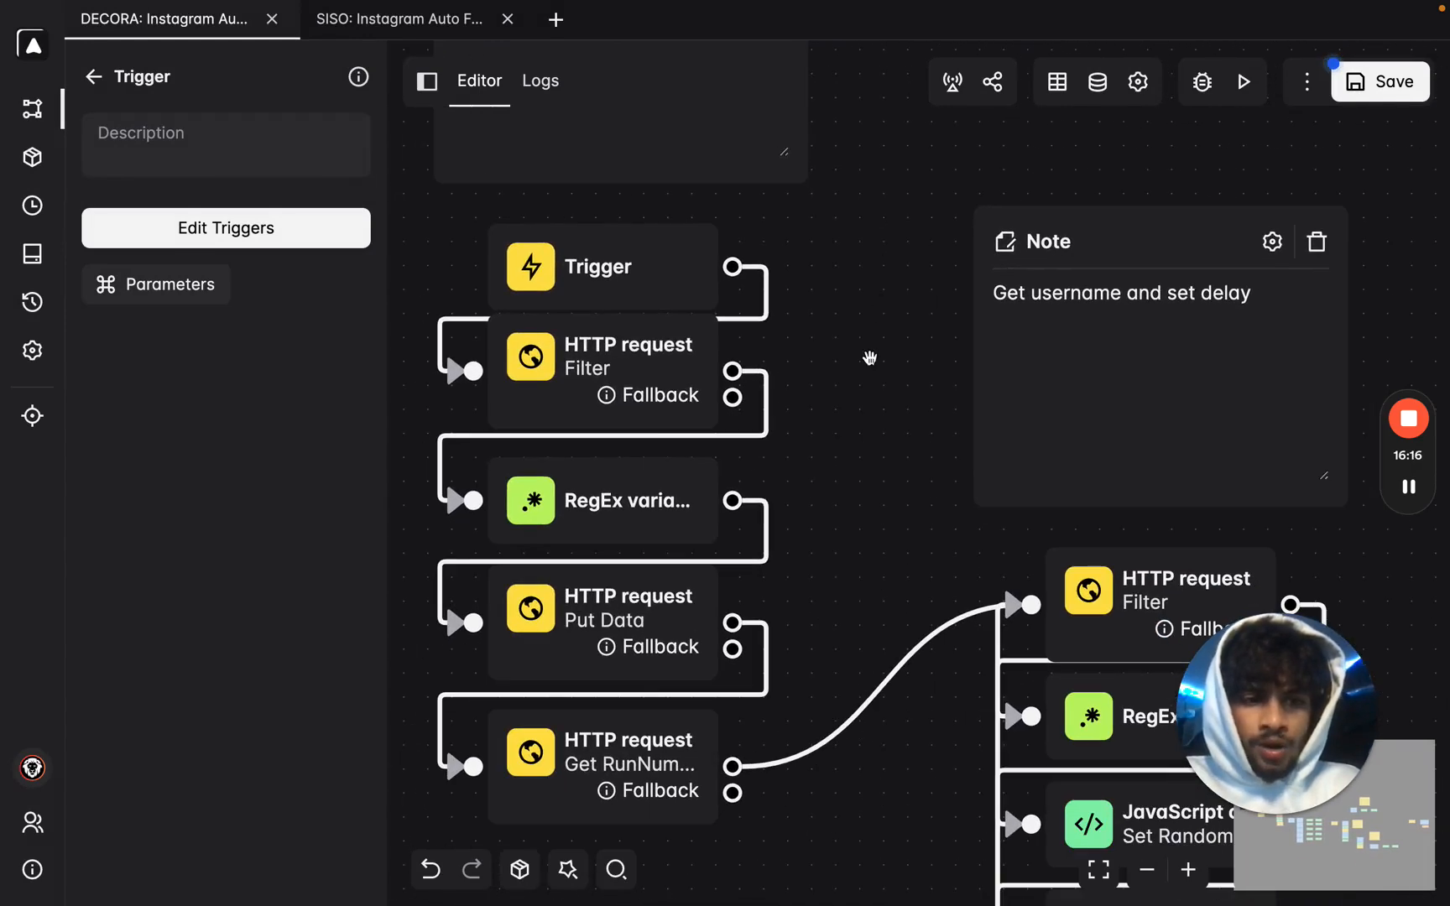
pyautogui.scroll(-2, 867, 361)
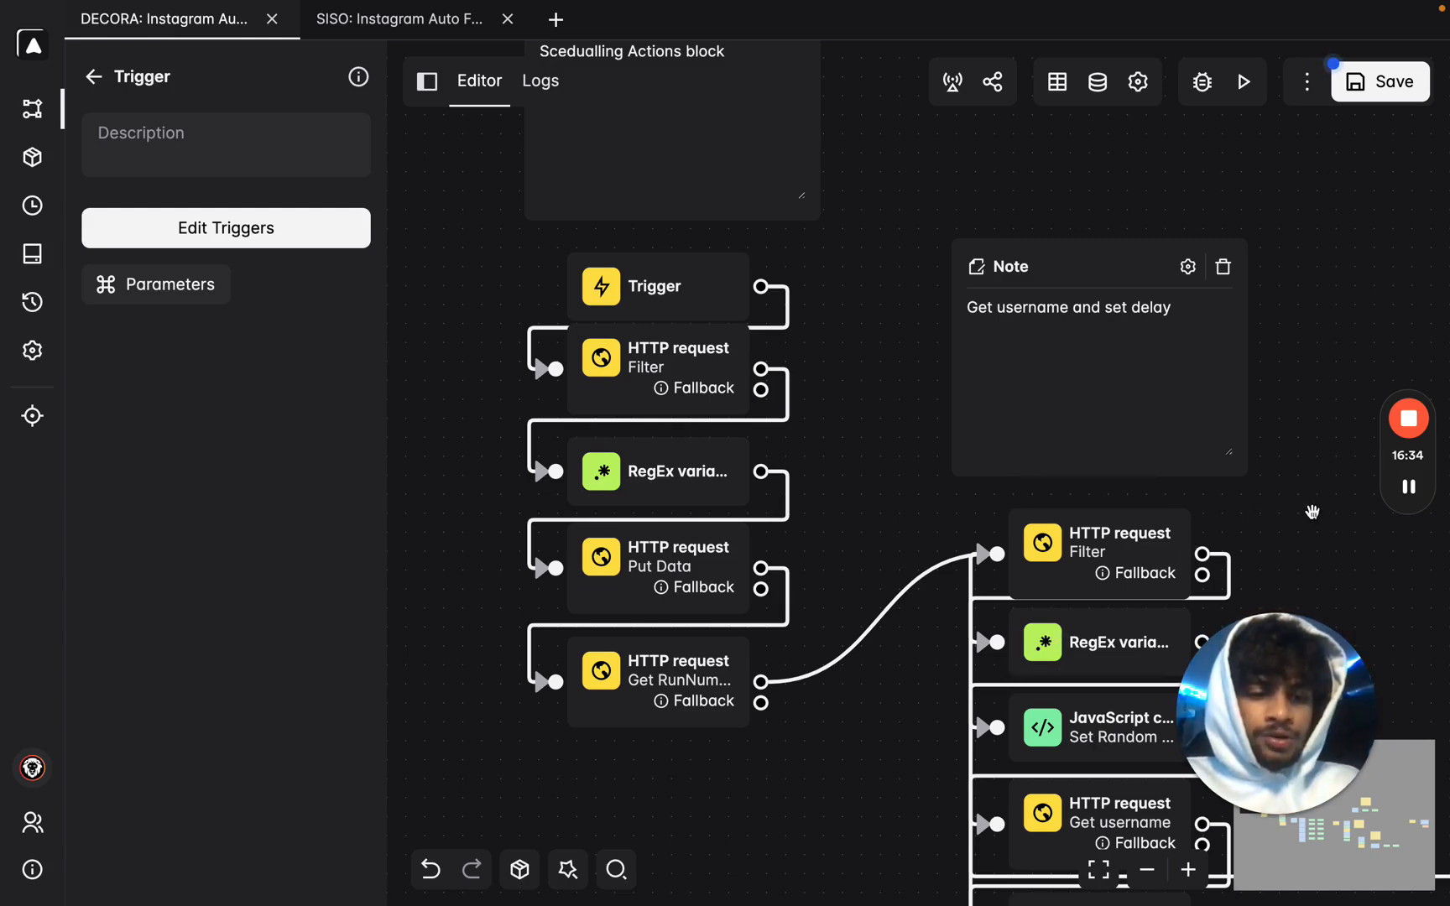
pyautogui.moveTo(1417, 505)
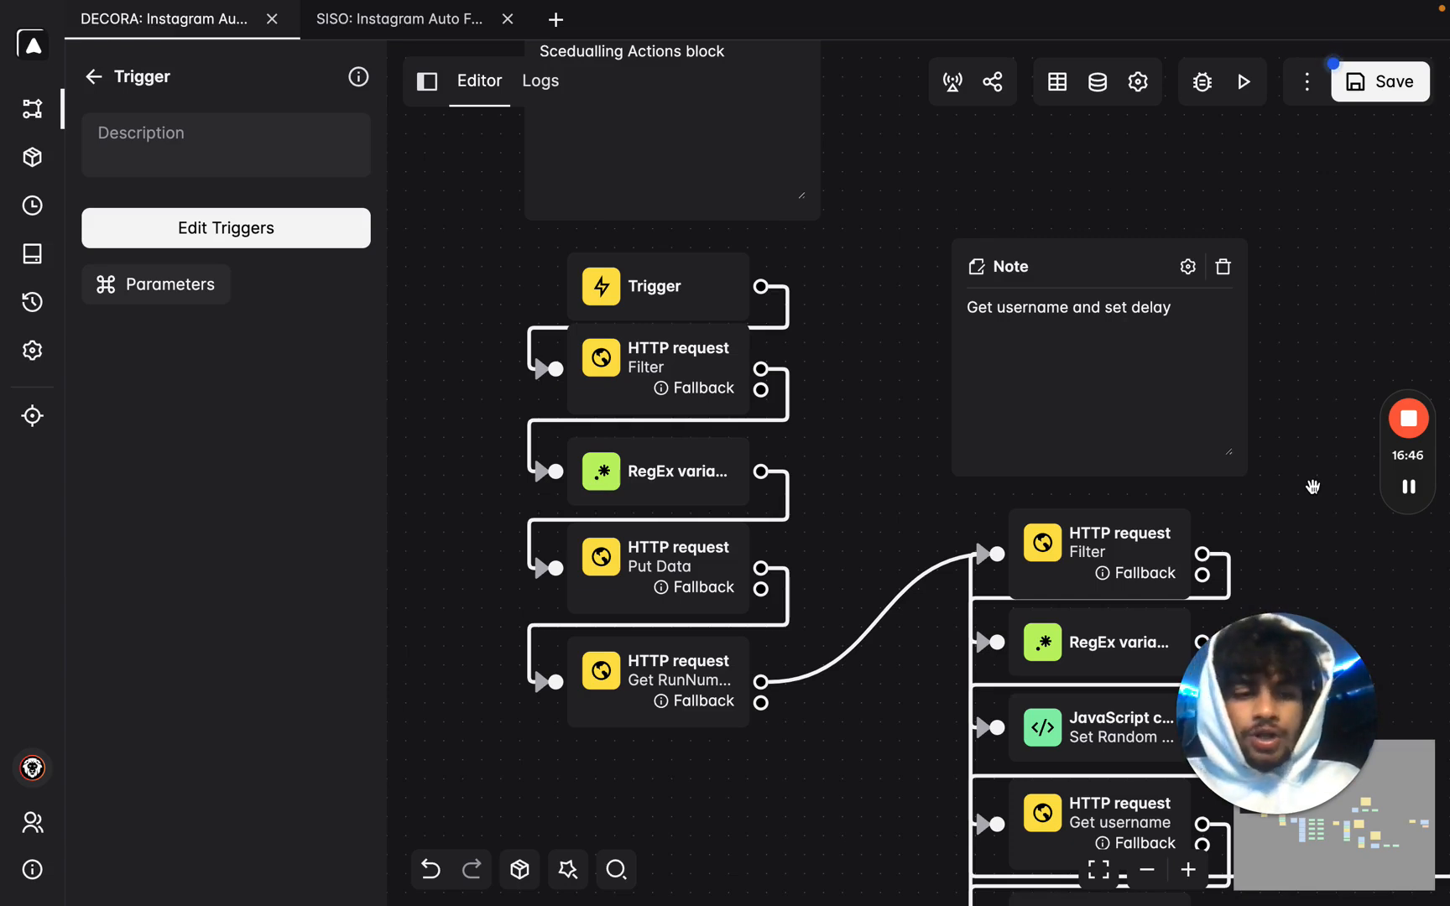
# Switch to Airtable's Video Ideas table and select the first Usecase cell.
pyautogui.click(1408, 487)
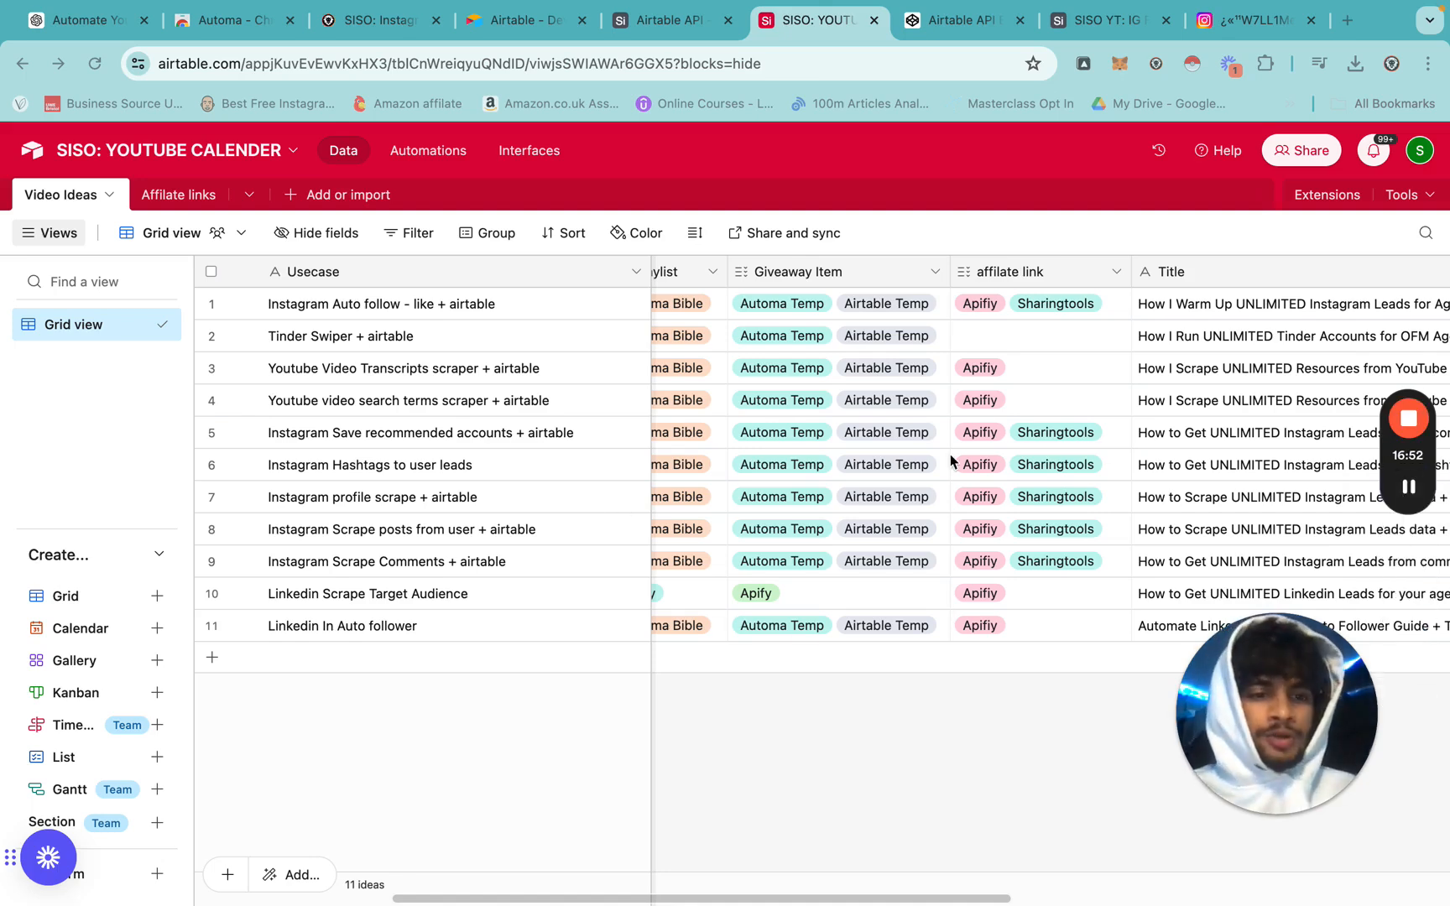
pyautogui.hscroll(-2, 952, 460)
pyautogui.hscroll(-3, 953, 459)
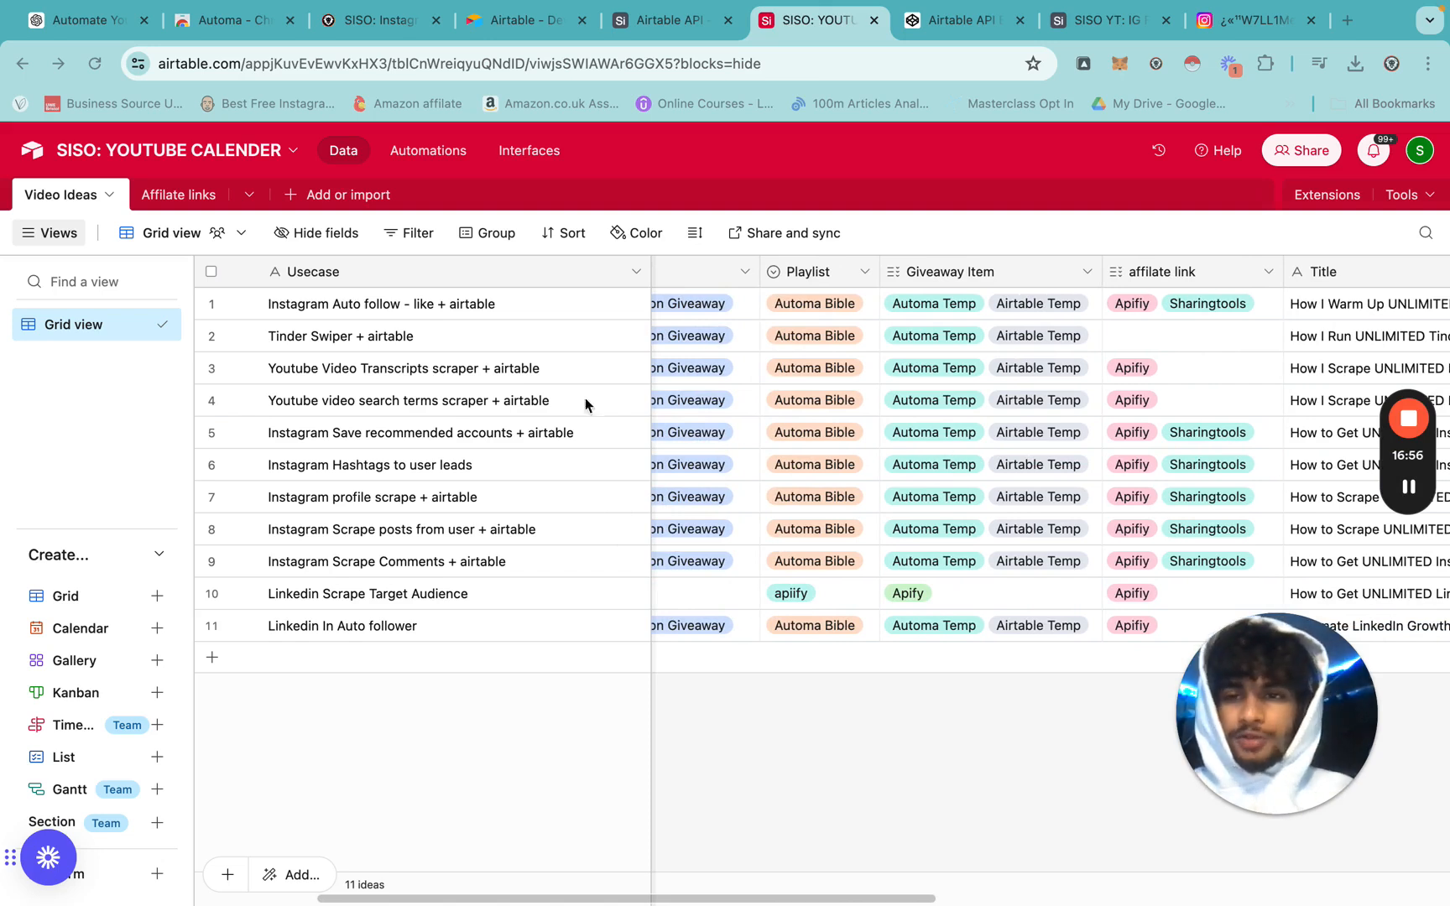
pyautogui.click(523, 318)
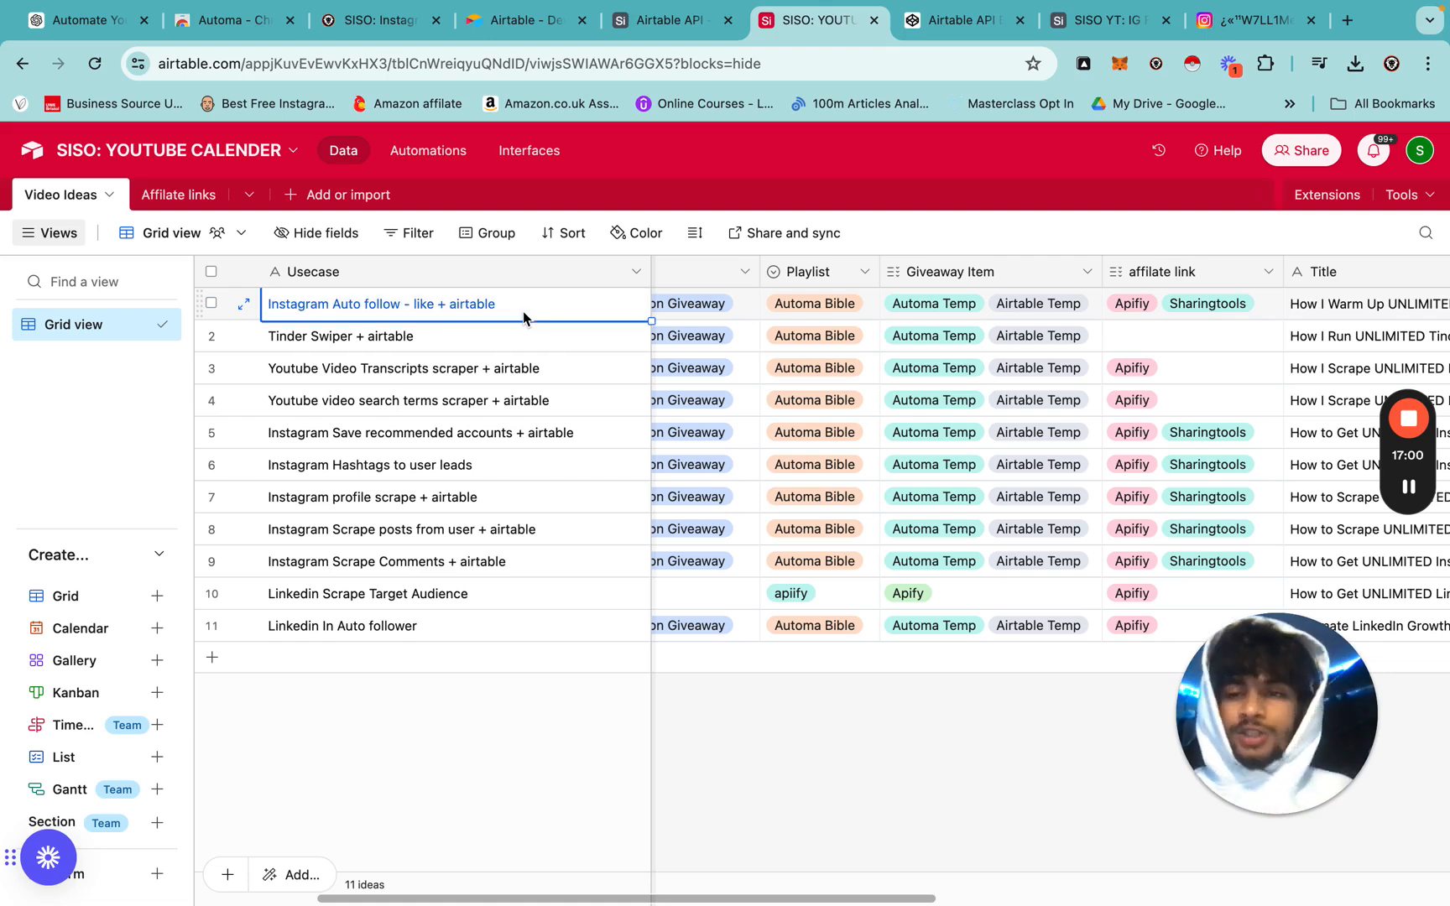
# Step down the use cases from Tinder Swiper to Linkedin Scrape Target Audience.
pyautogui.press('Down')
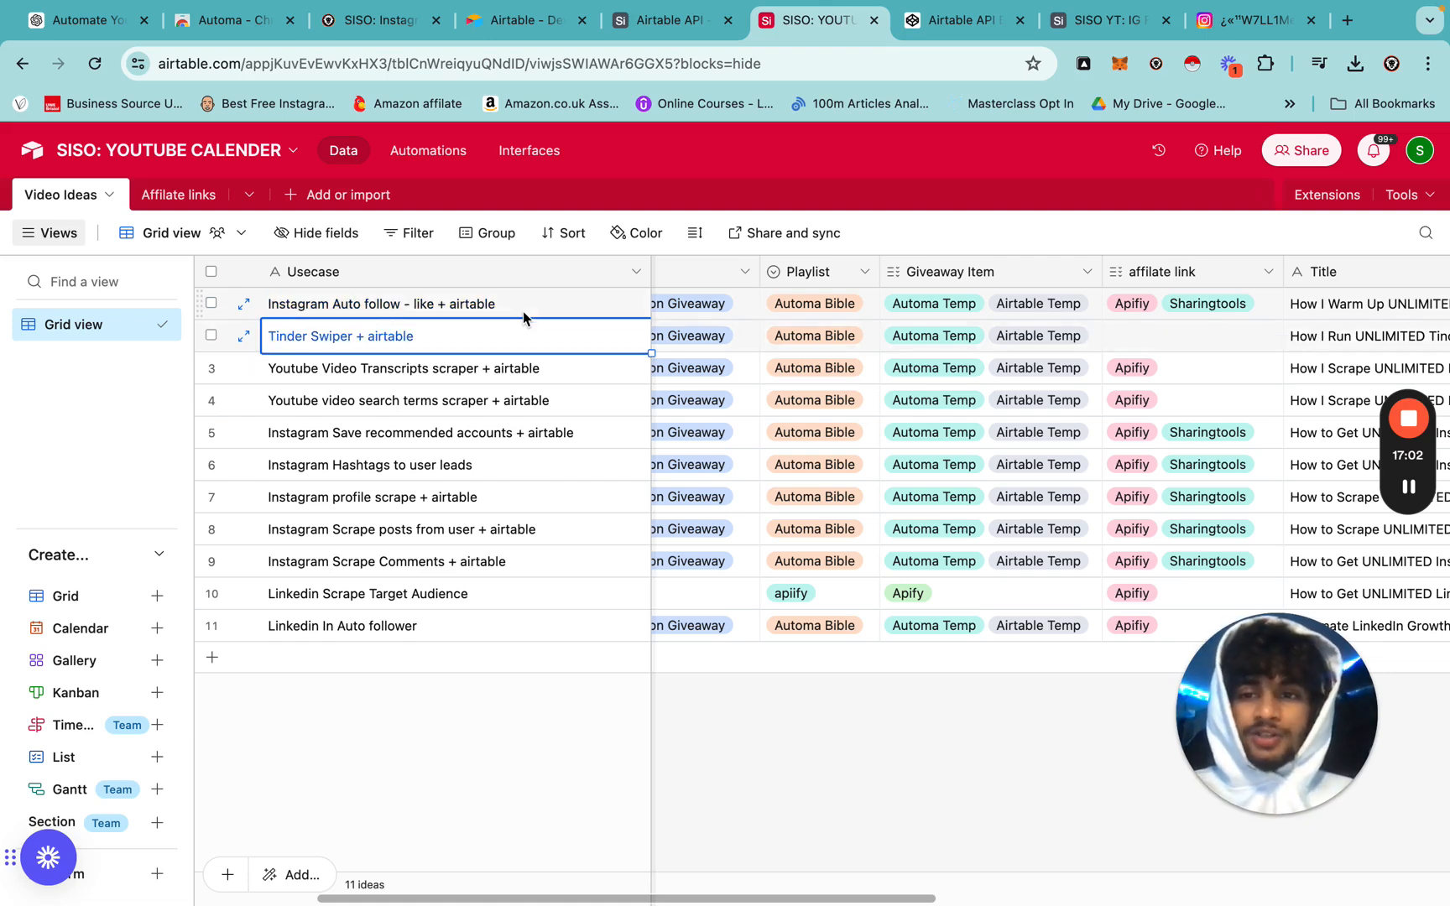
pyautogui.press('Down')
pyautogui.press('Down')
pyautogui.press('Up')
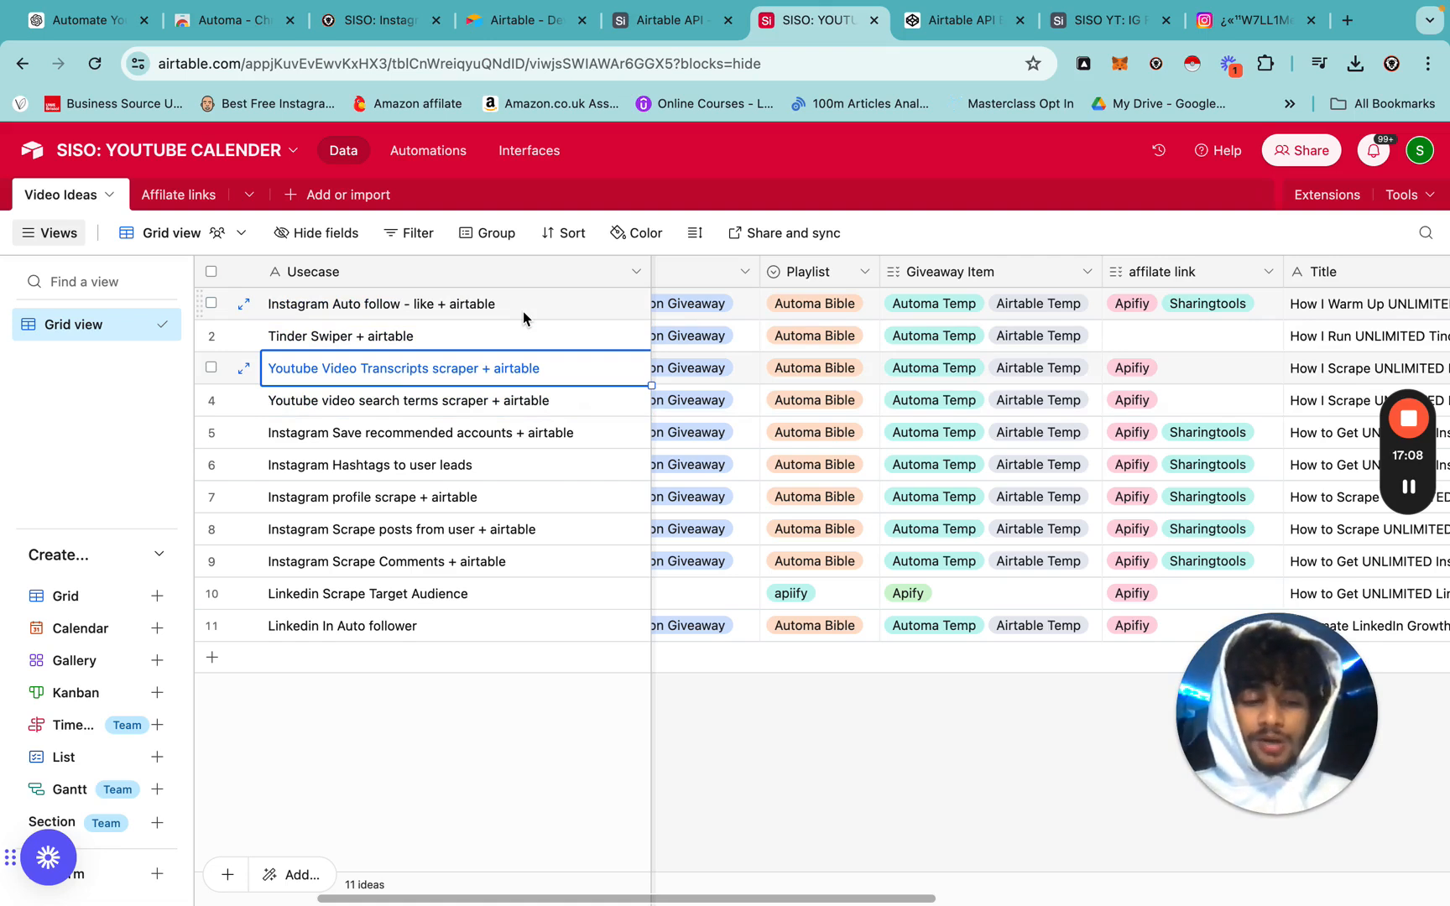
pyautogui.press('Down')
pyautogui.press('Down')
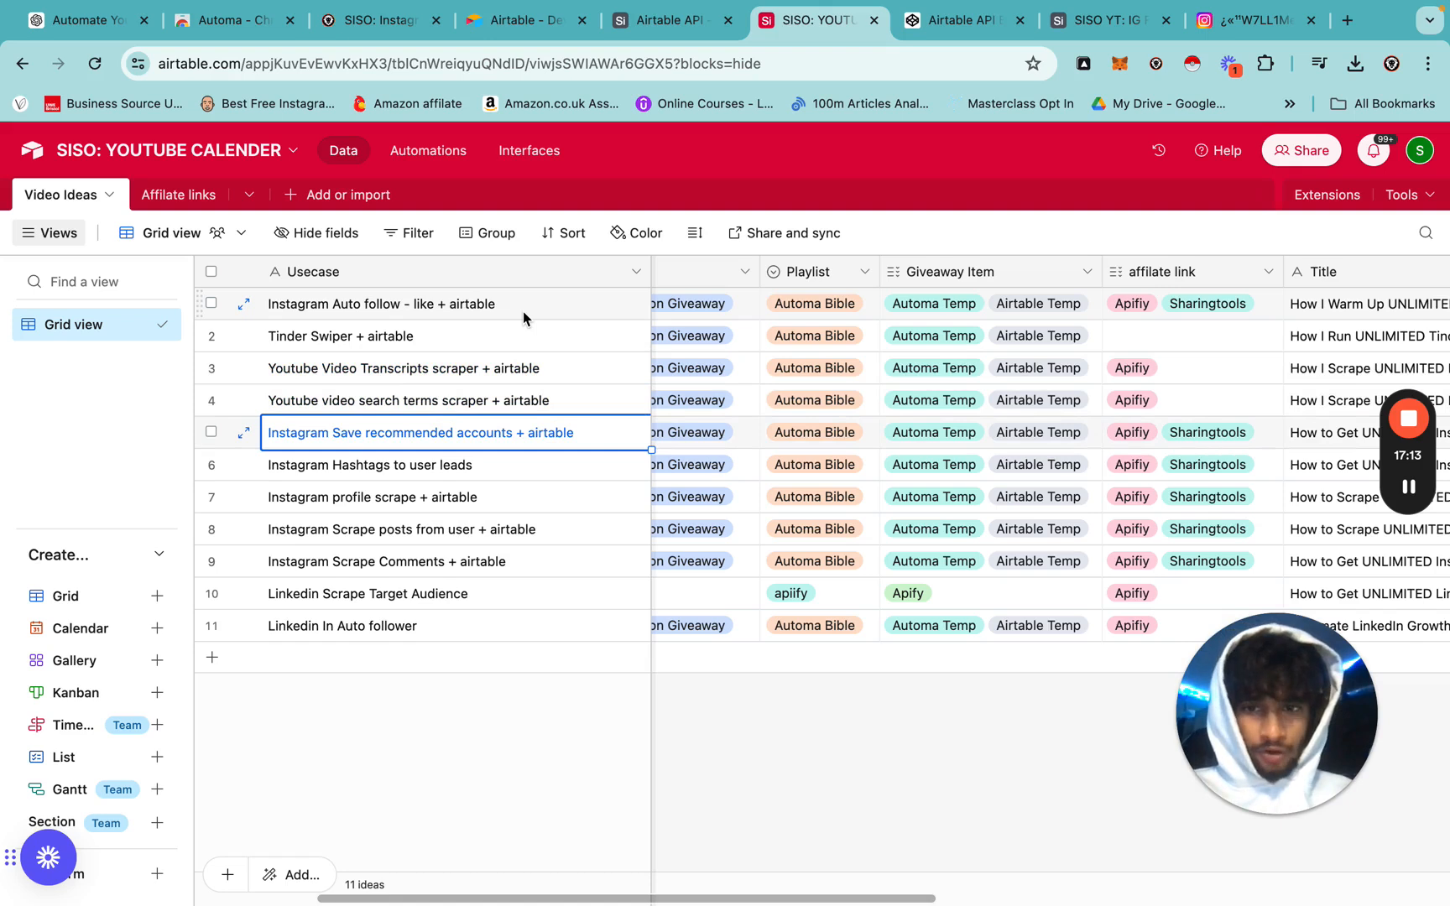
pyautogui.press('Down')
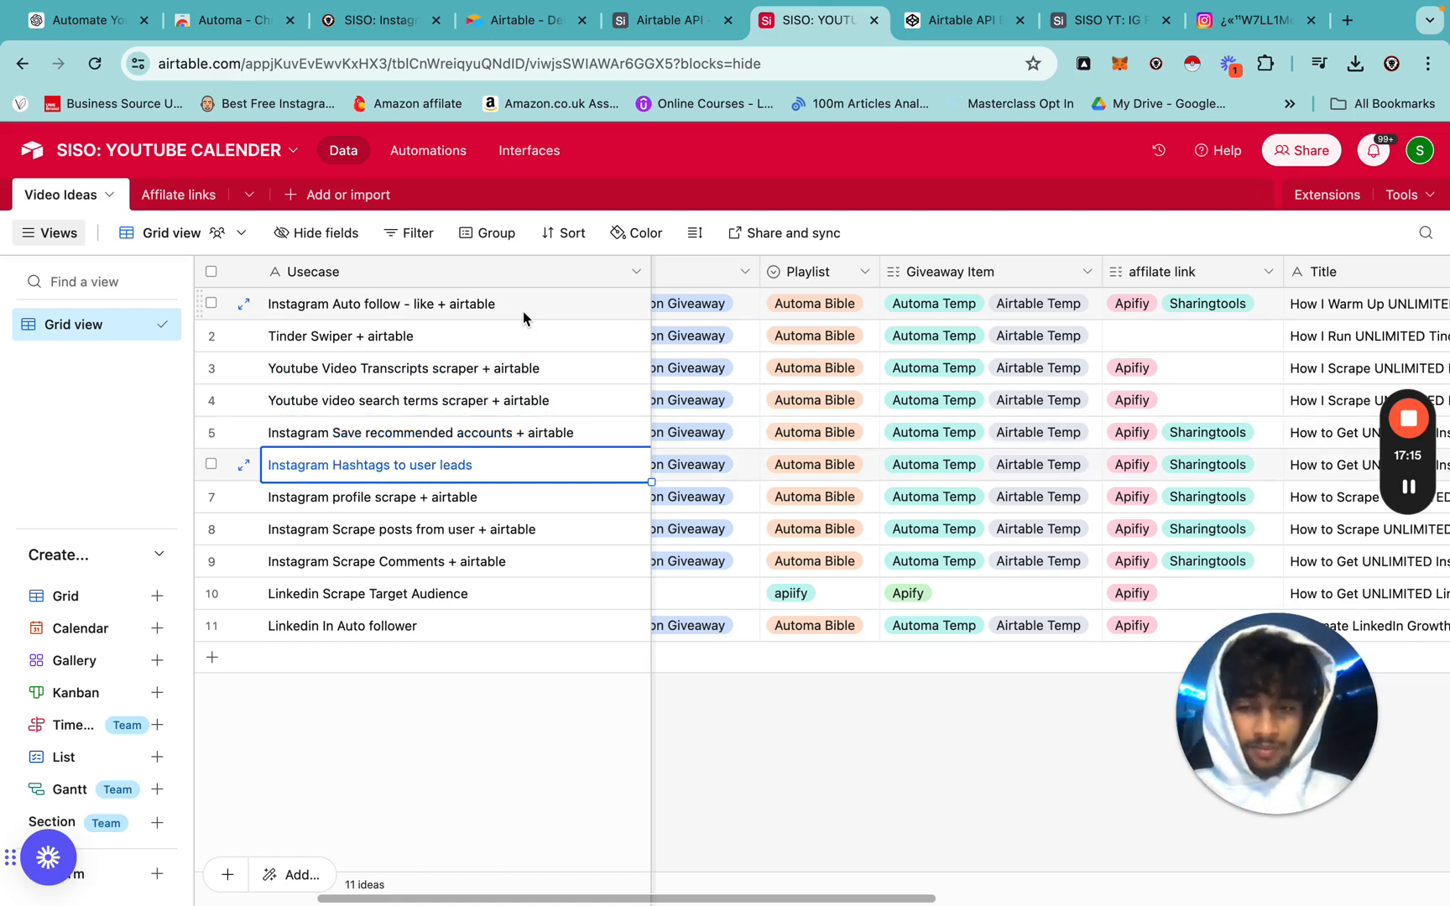
pyautogui.press('Down')
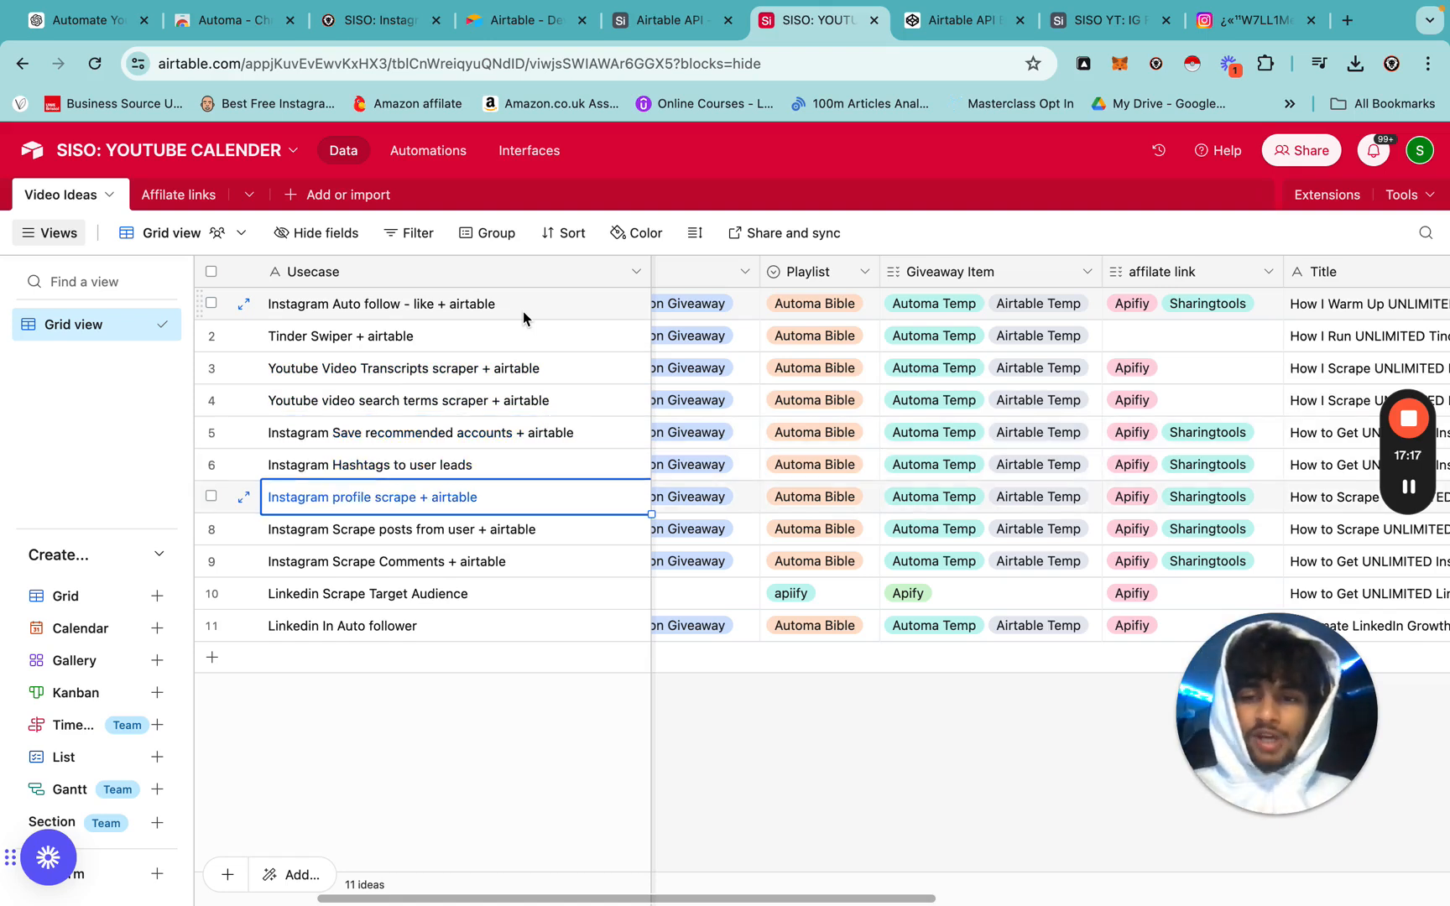
pyautogui.press('Down')
pyautogui.press('Down')
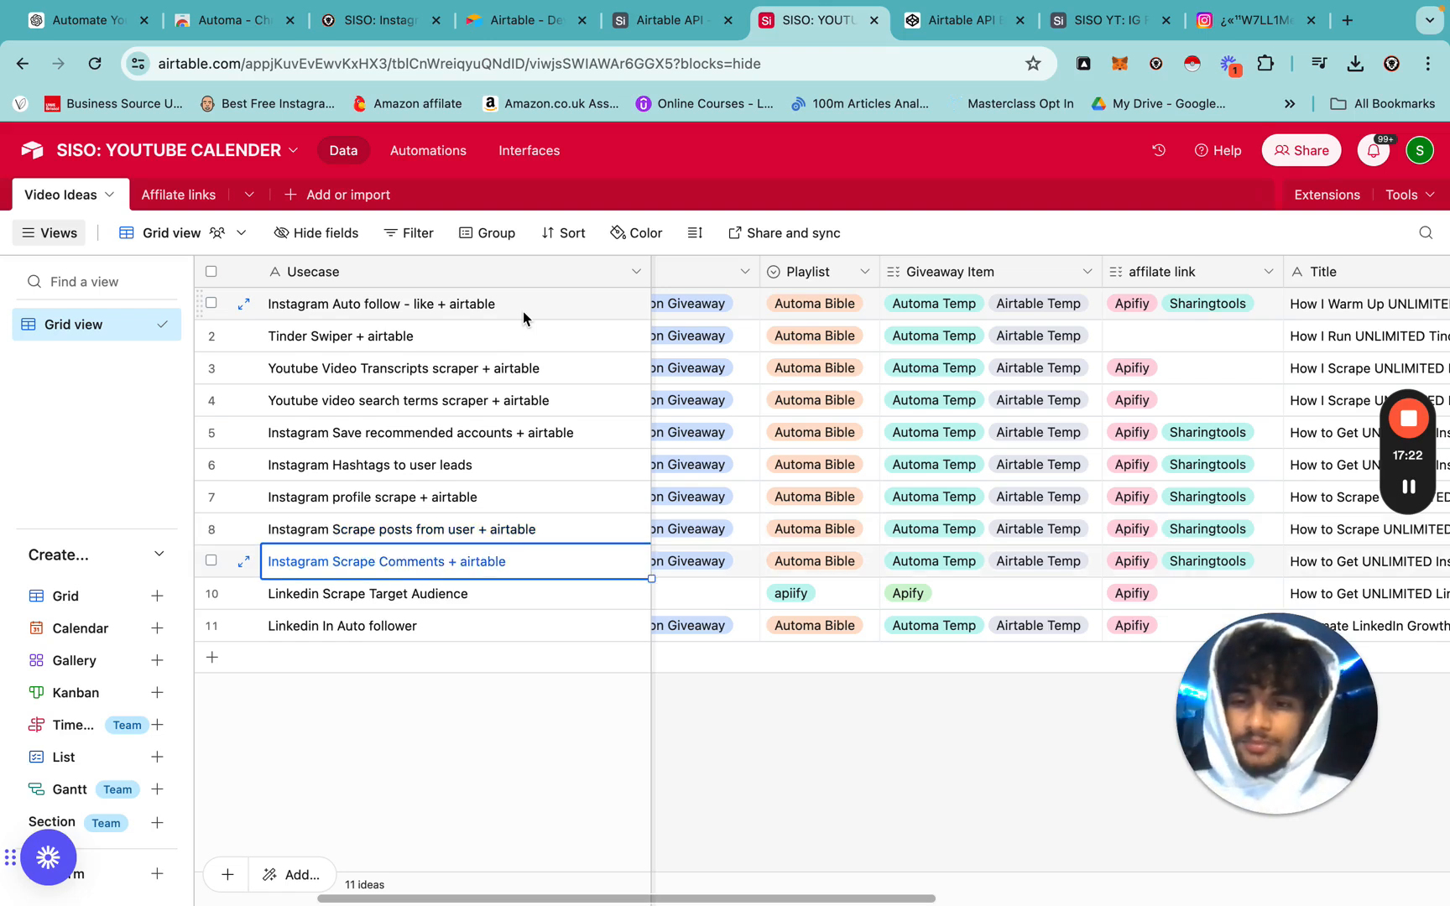
pyautogui.press('Down')
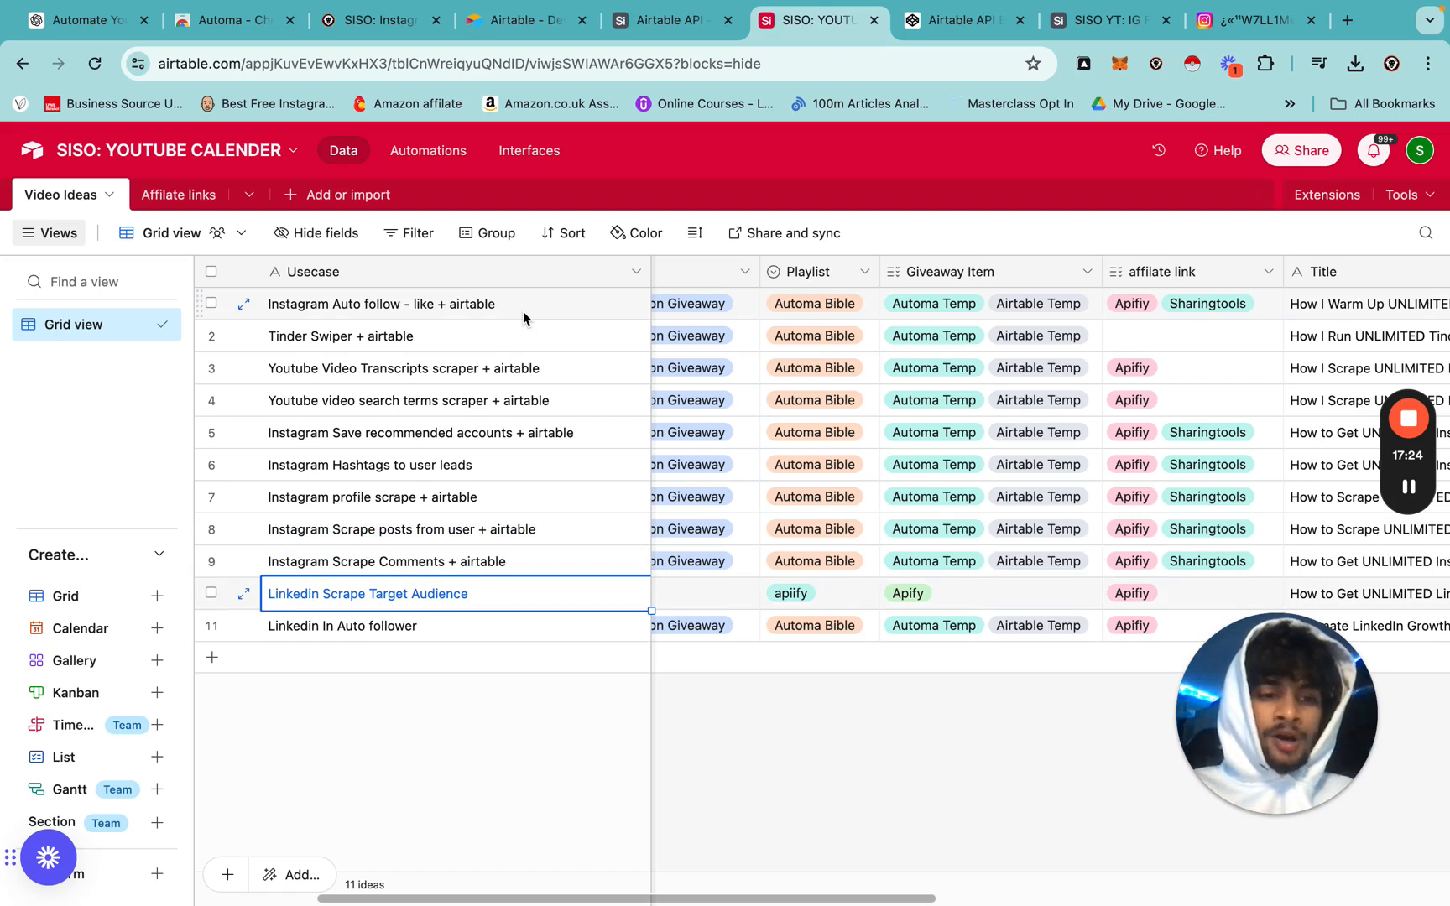